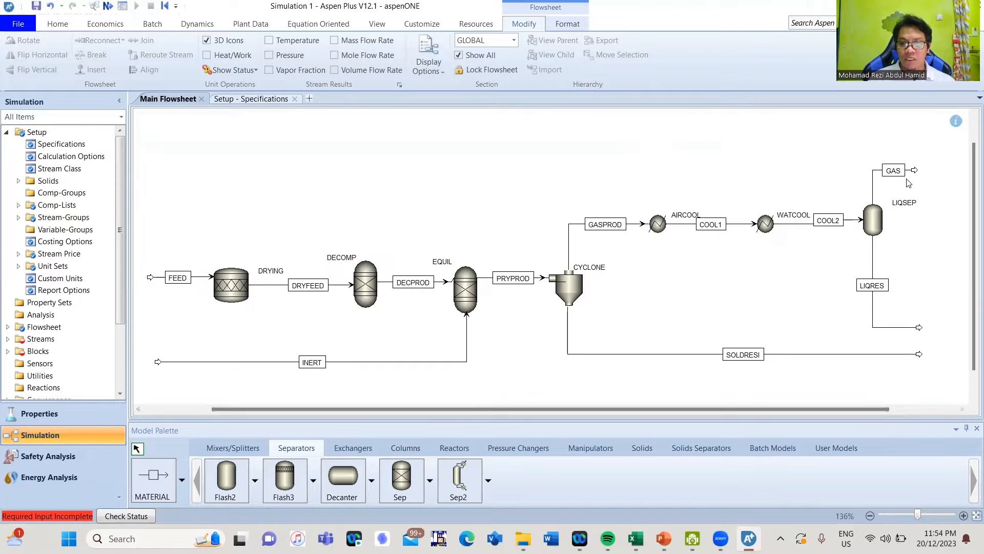
Raise the GAS outlet route from LIQSEP, move its label below the line, and lift the LIQRES outlet
drag(915, 170, 873, 166)
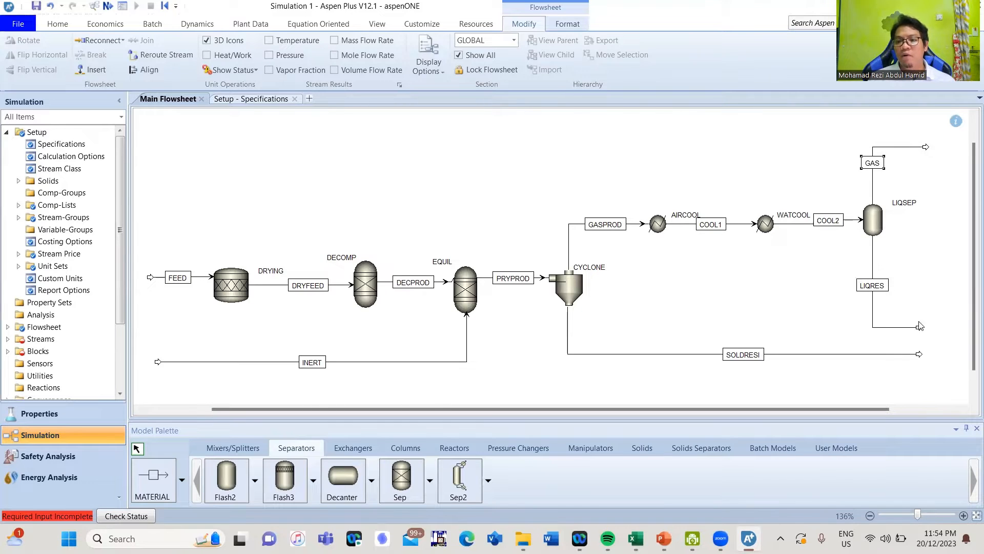
drag(920, 328, 924, 301)
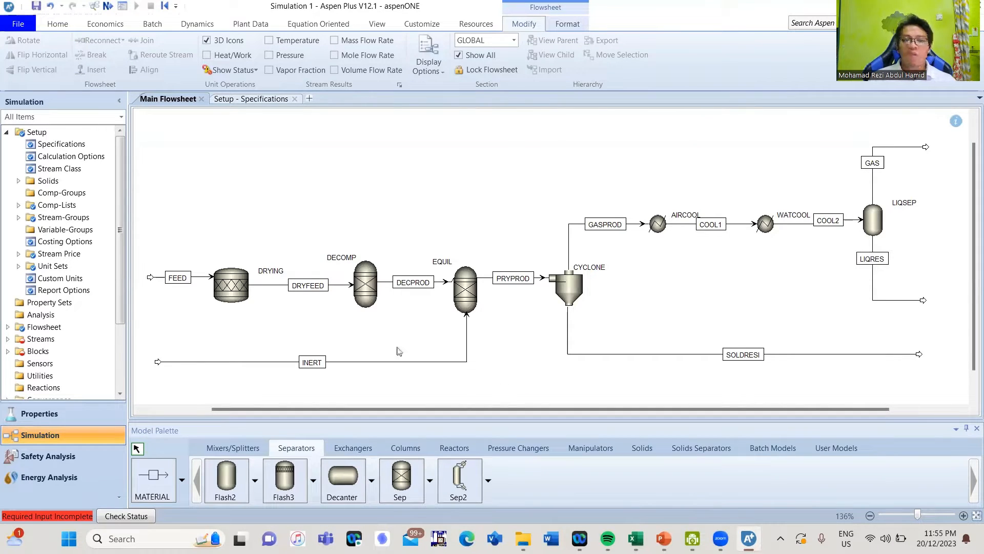
Open the FEED stream's Input form and bring up its NC Solid substream tab
click(160, 277)
double_click(159, 276)
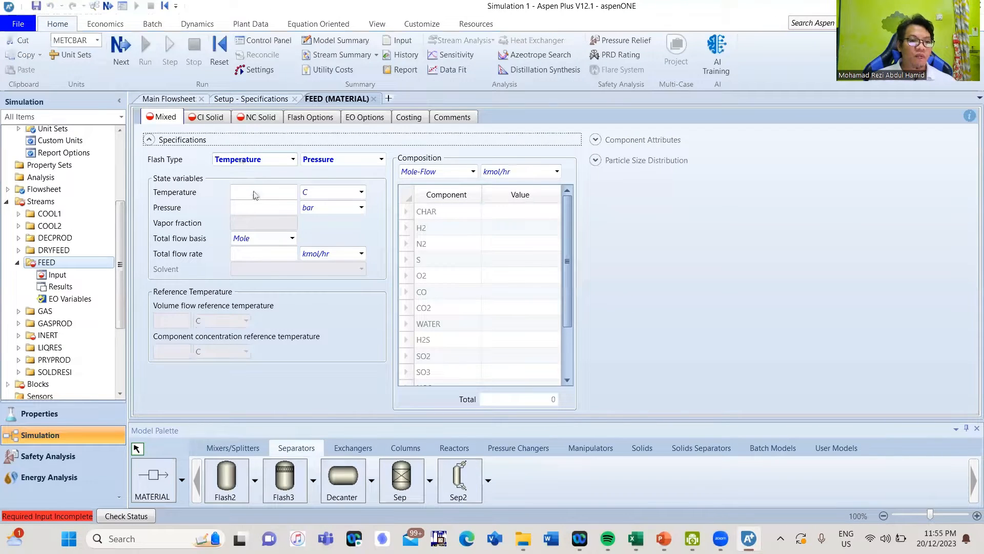
click(255, 193)
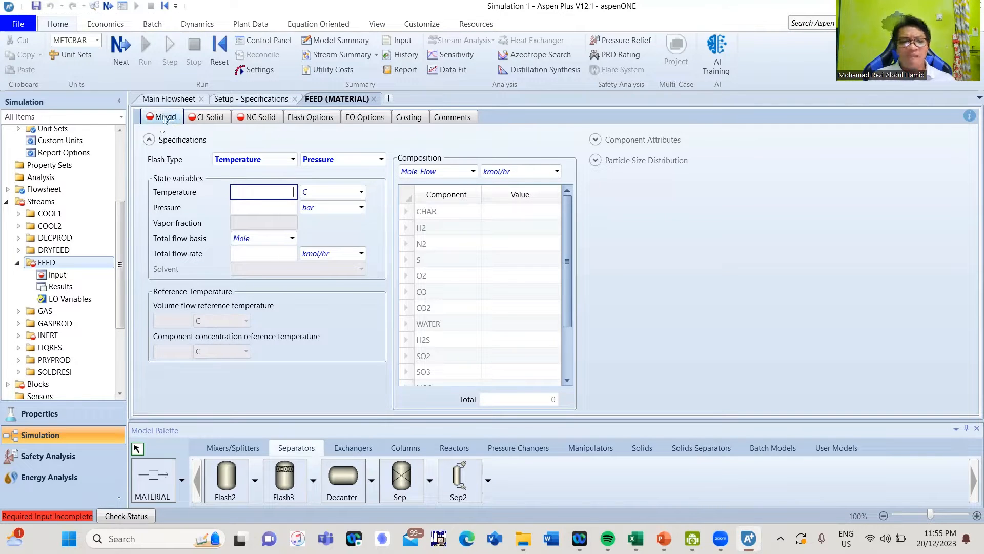
click(201, 122)
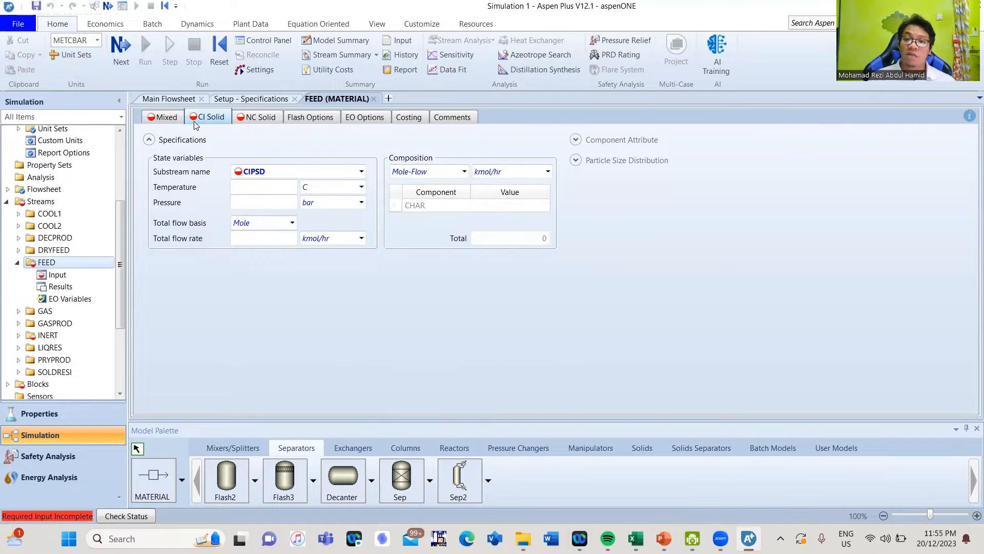
click(247, 121)
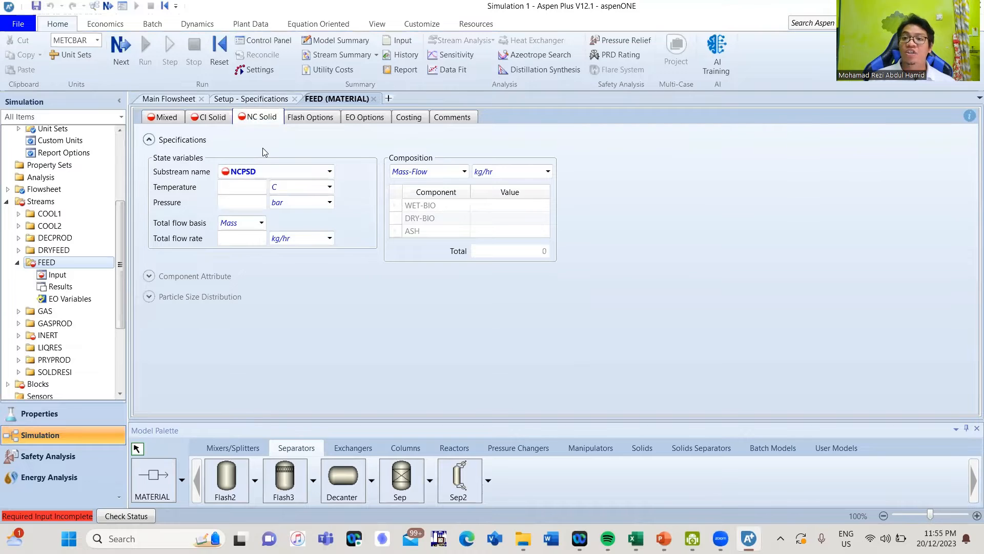
Enter NC Solid temperature 30 C, pressure 1 bar and a WET-BIO mass flow of 50 kg/hr
click(251, 188)
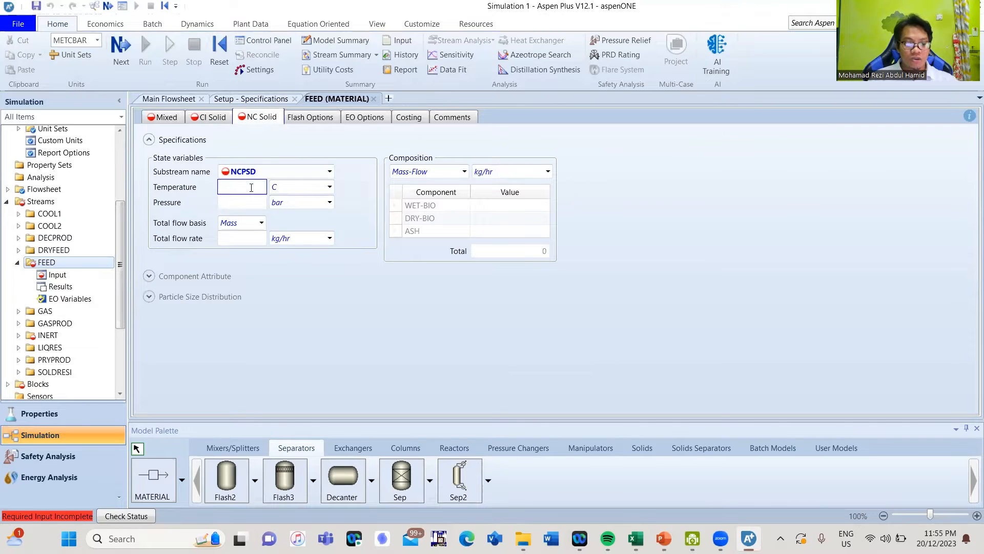
text(30)
click(239, 212)
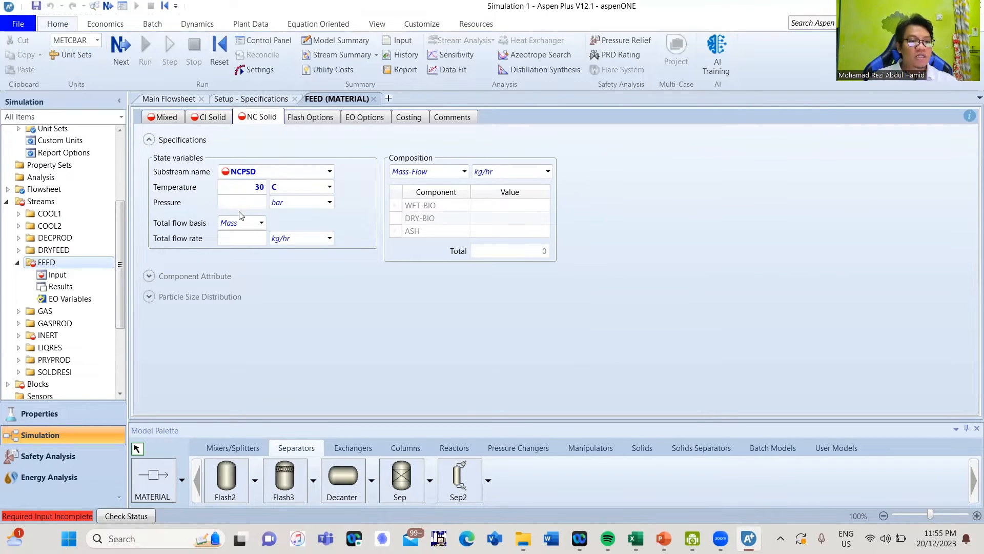
click(243, 205)
text(1)
key(Return)
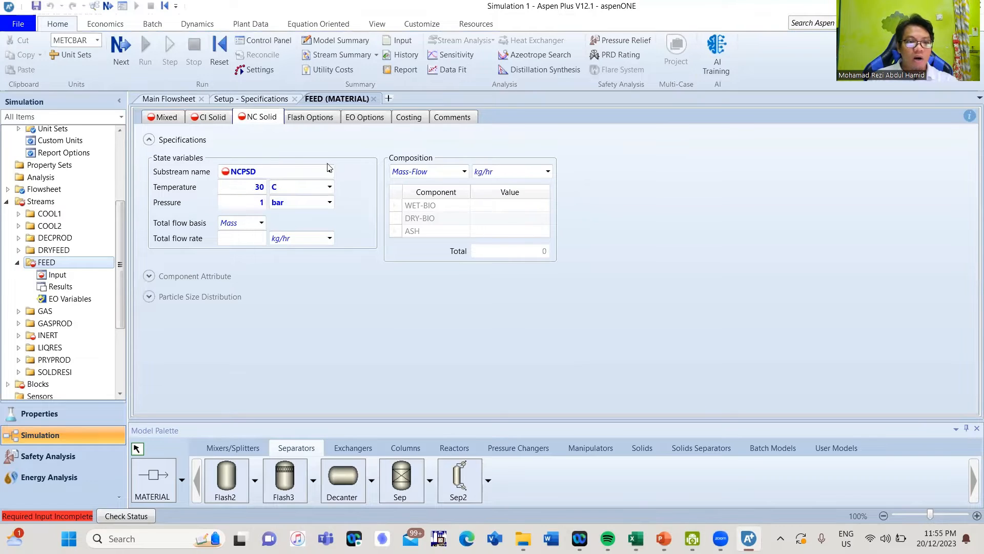
click(501, 205)
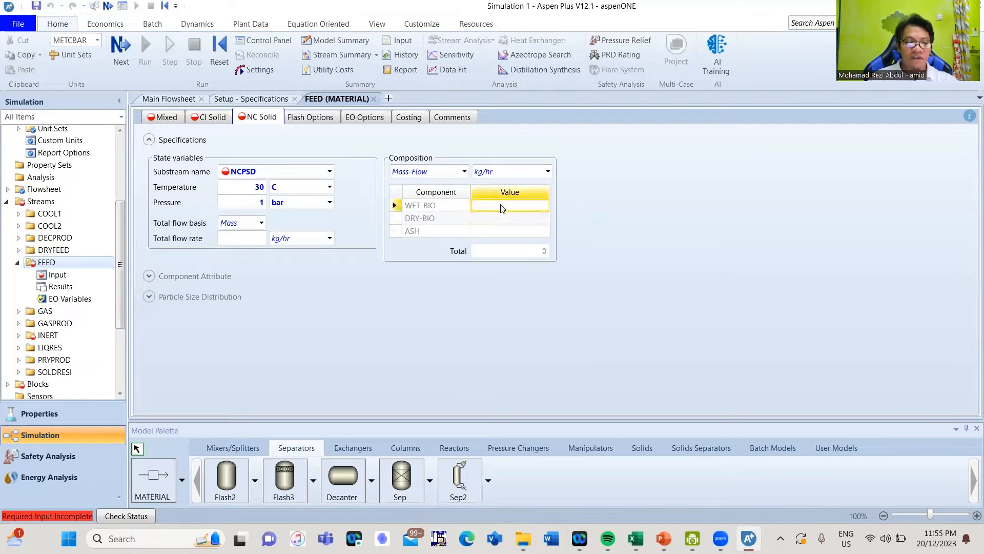
text(5)
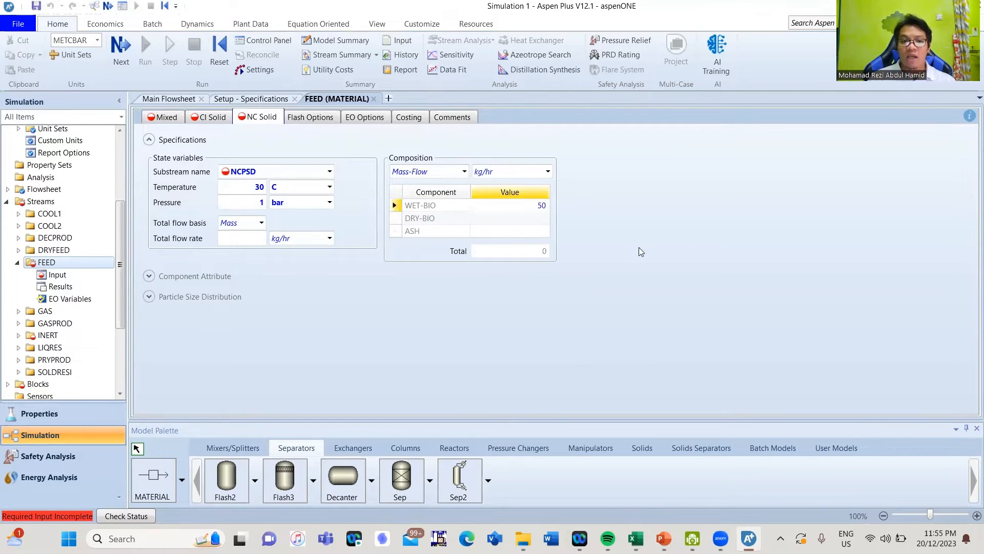
text(0)
key(Return)
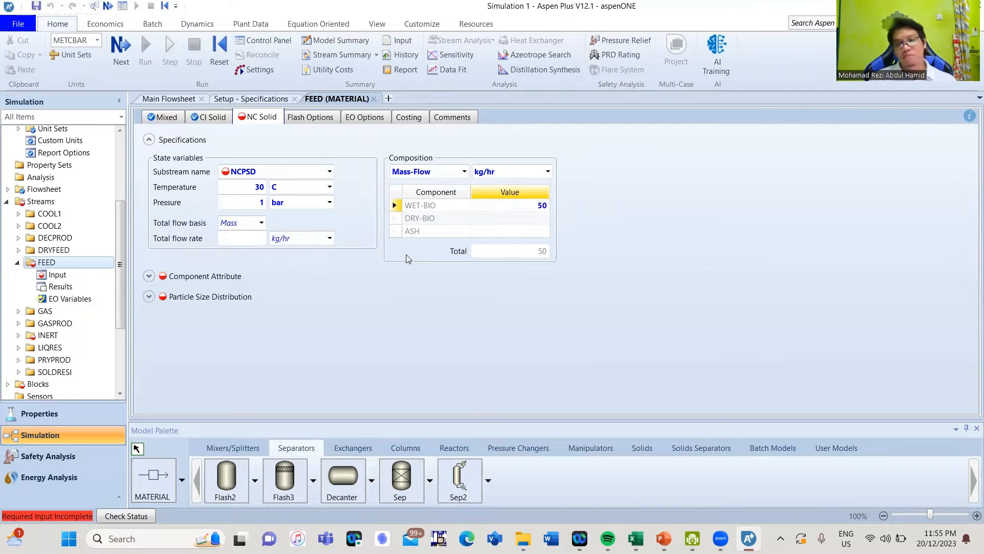
Expand Component Attribute and enter PROXANAL moisture 7.86 and FC 13.94 for WET-BIO
click(149, 276)
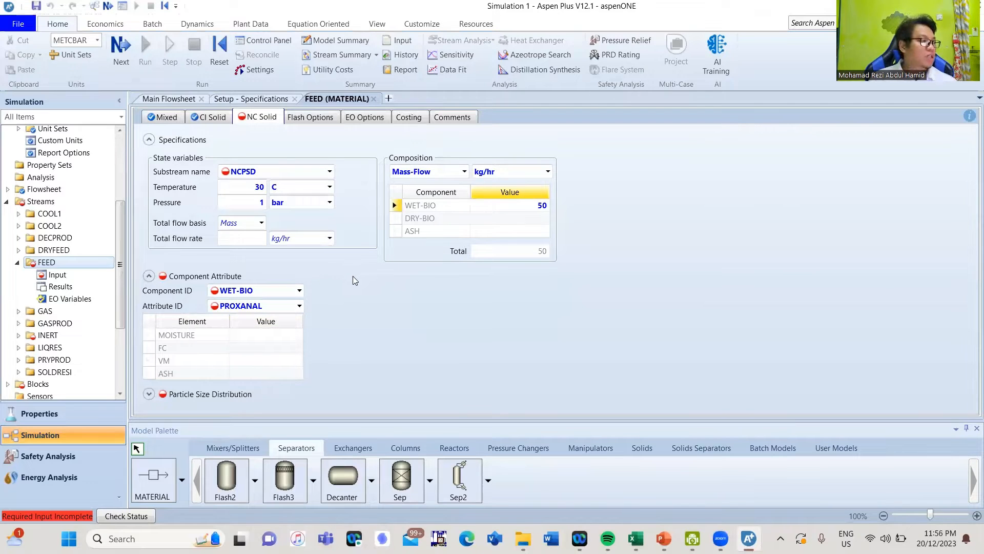
click(274, 336)
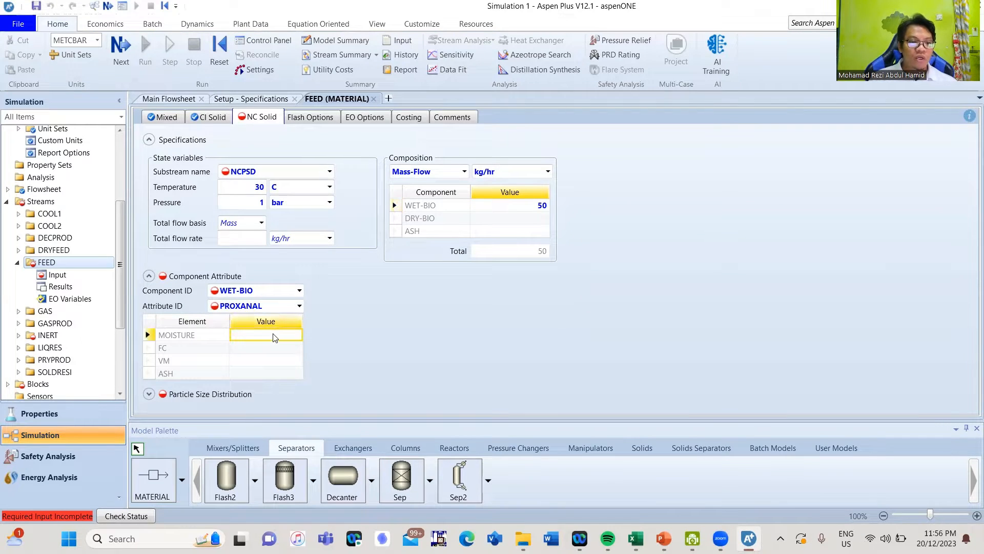
text(7.86)
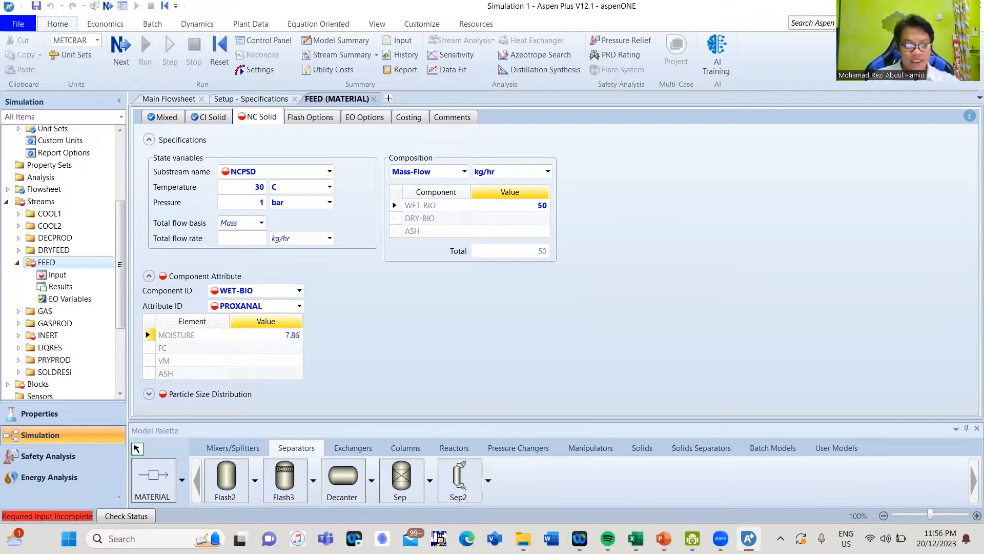
key(Return)
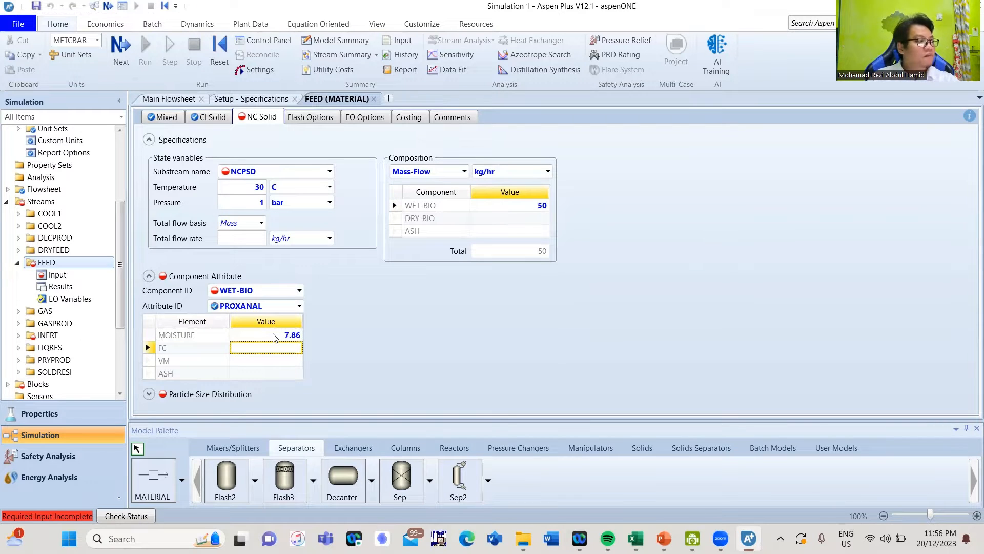
text(13.94)
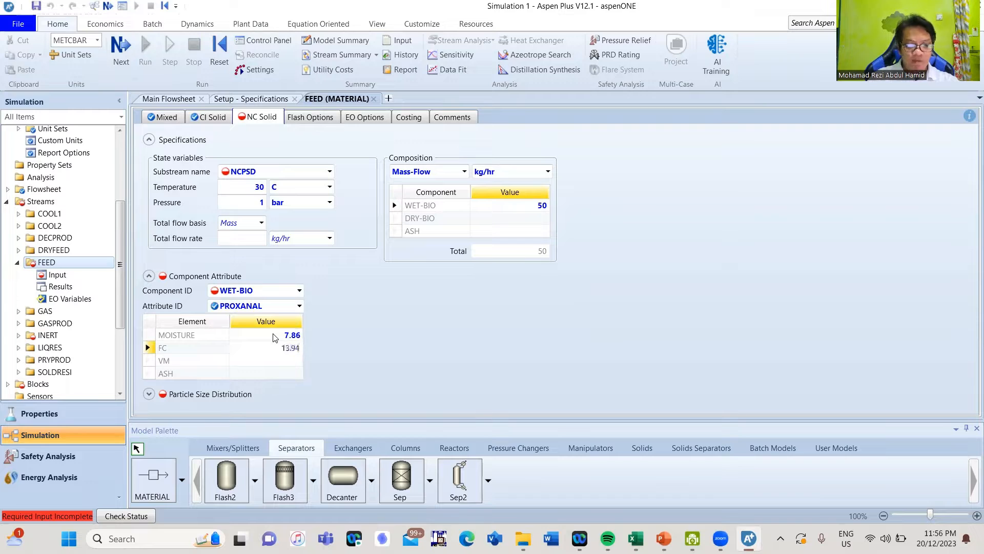
key(Return)
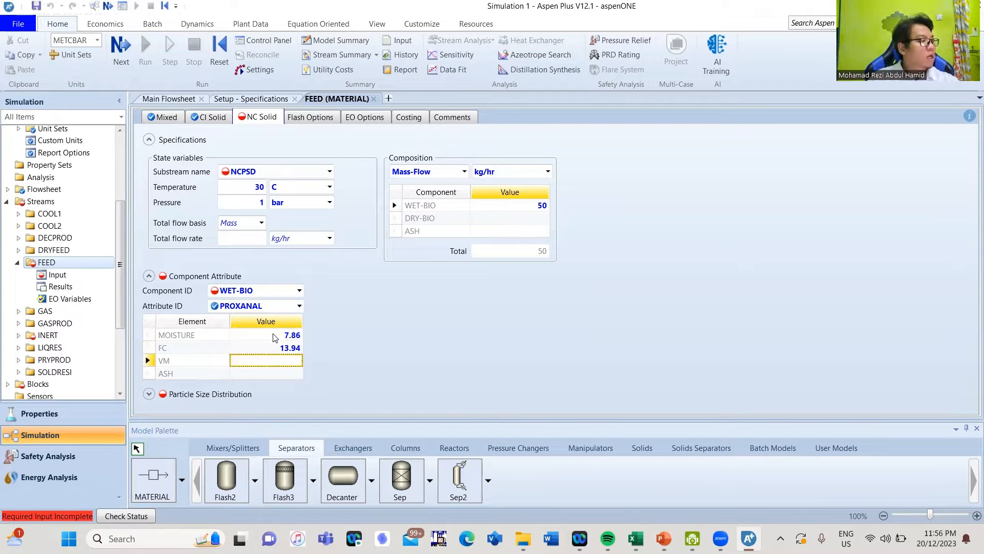
Enter PROXANAL VM 84.71 and ash 1.35 for WET-BIO
text(8)
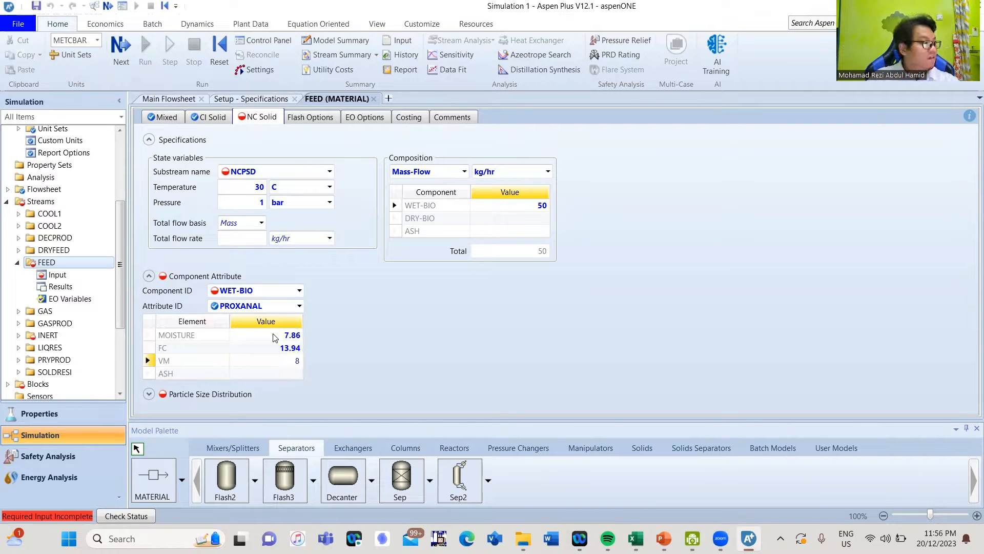
text(4.71)
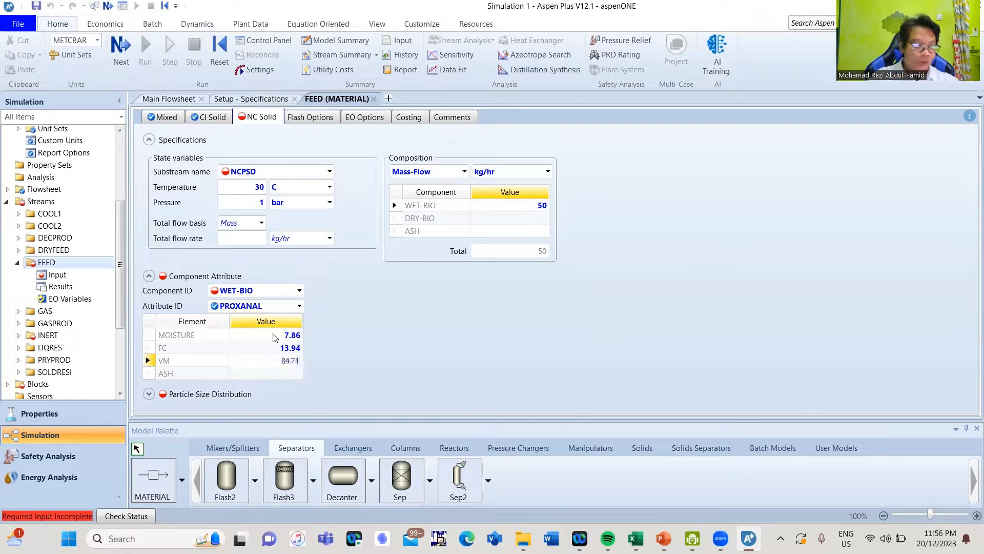
key(Return)
text(1)
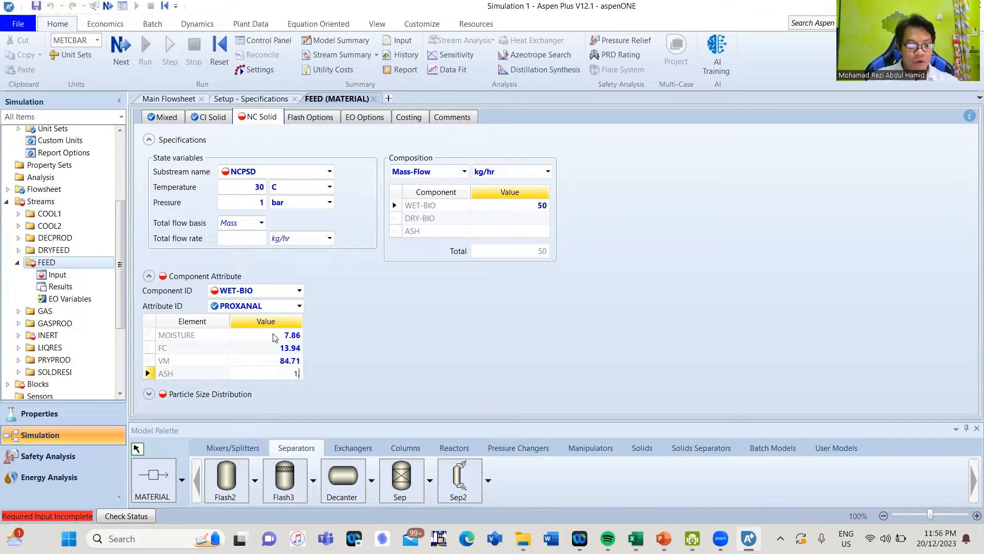
text(.35)
key(Return)
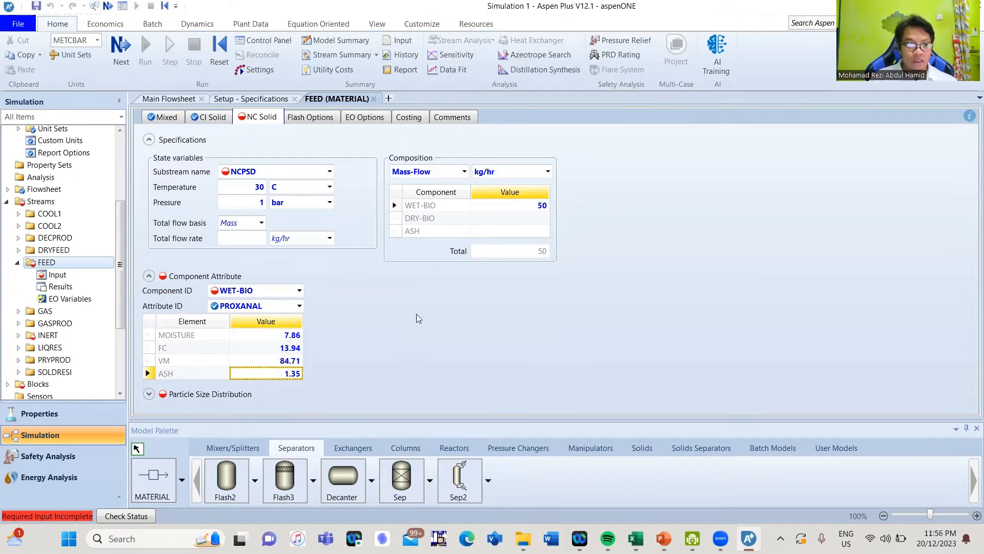
text(1.35)
key(Return)
click(300, 307)
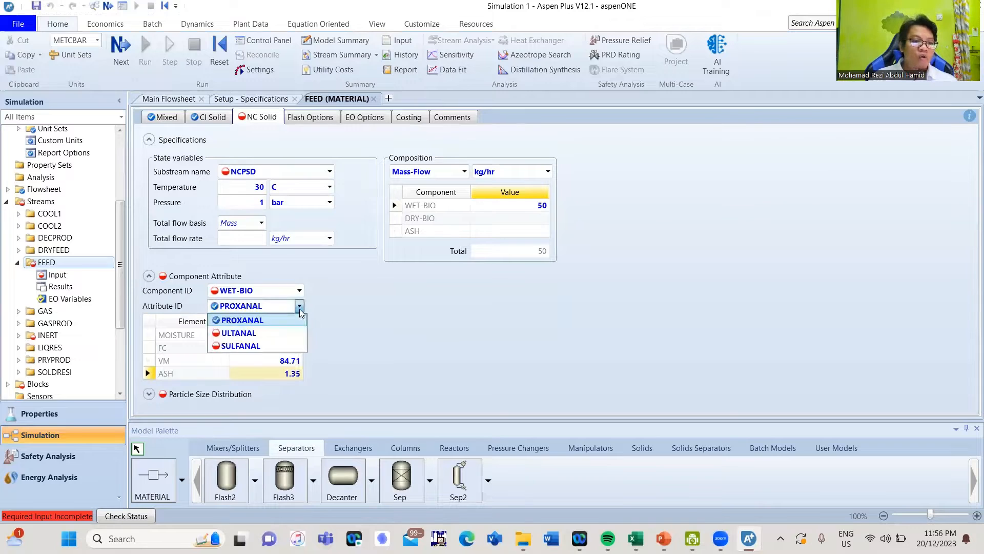
Switch to ULTANAL and enter ash 1.35, carbon 47.67 and hydrogen 6.86
click(270, 337)
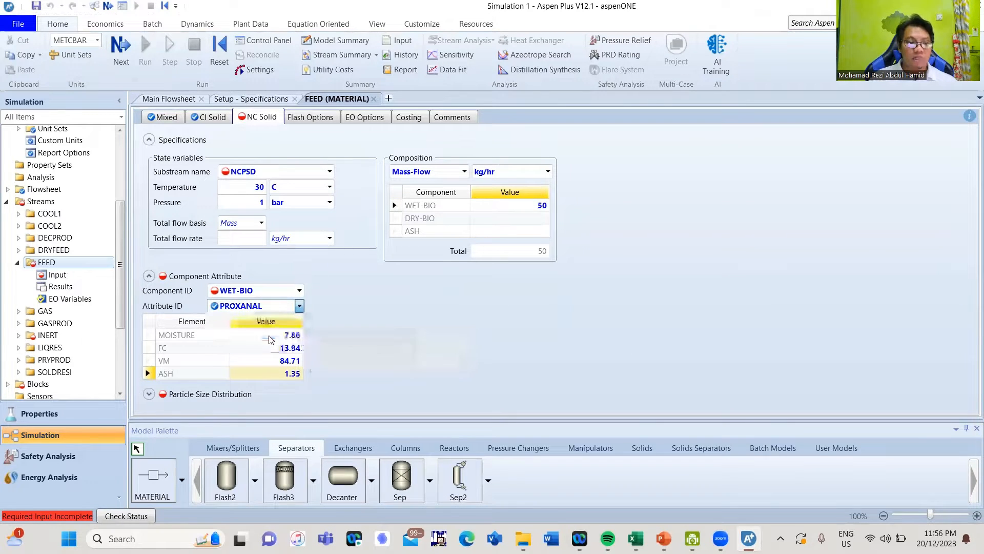
scroll(397, 319, down, 1)
click(275, 311)
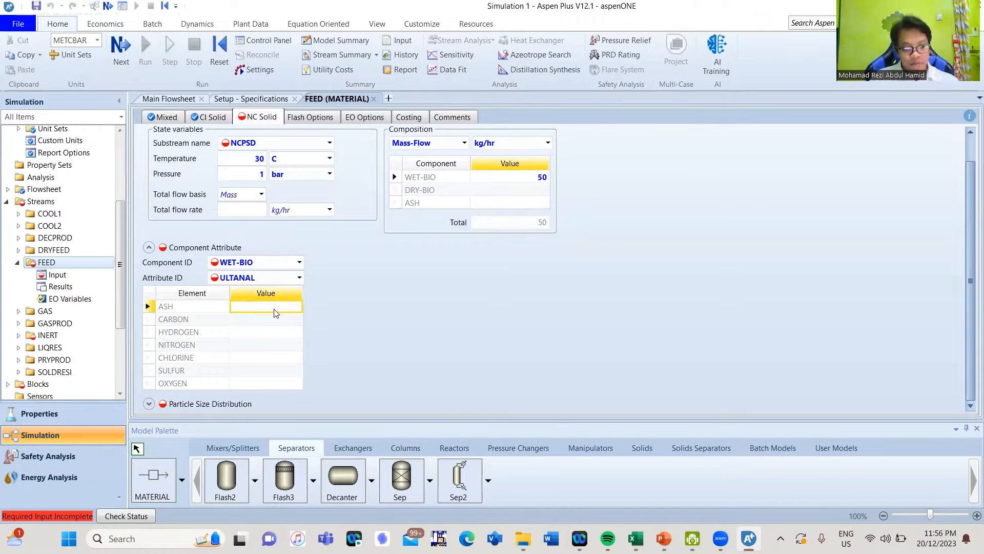
text(1.35)
key(Return)
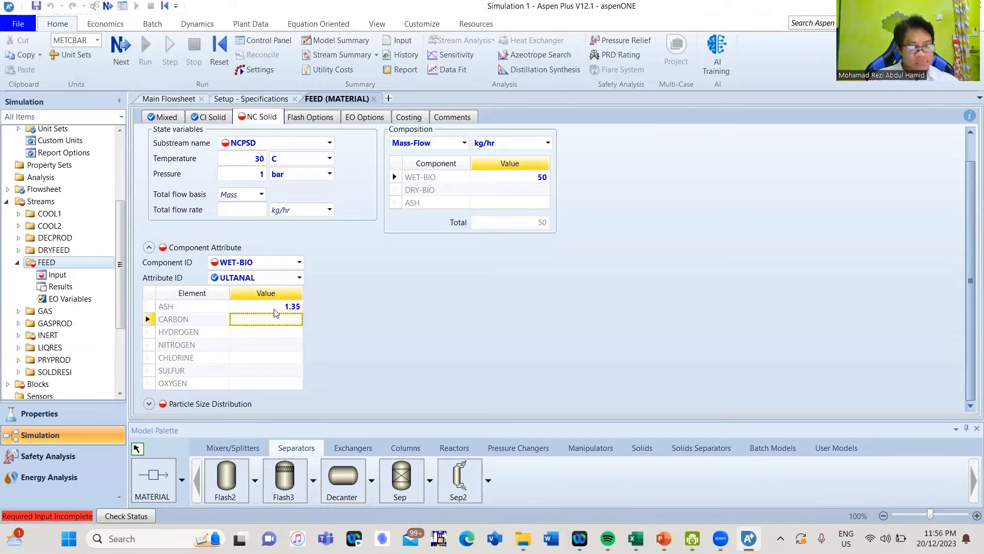
text(47)
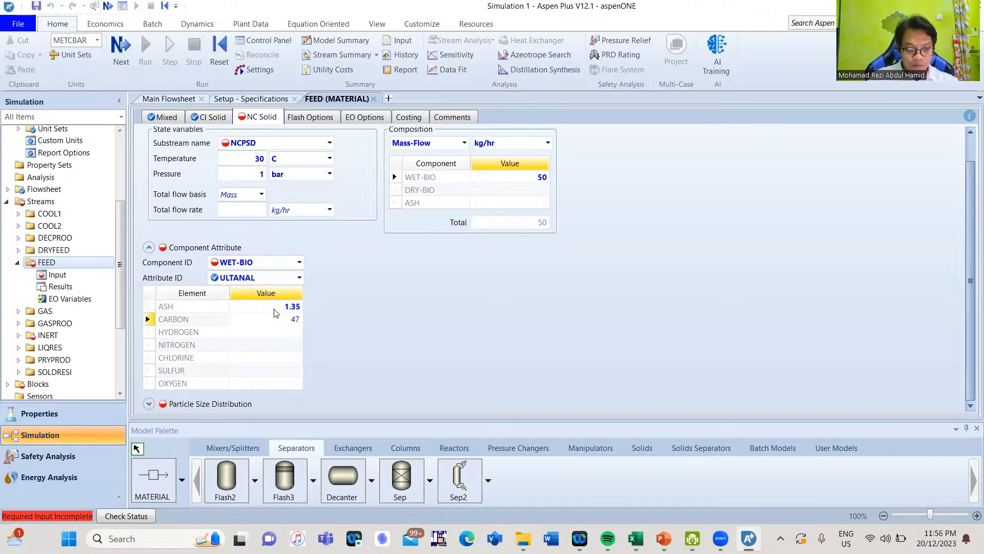
text(.67)
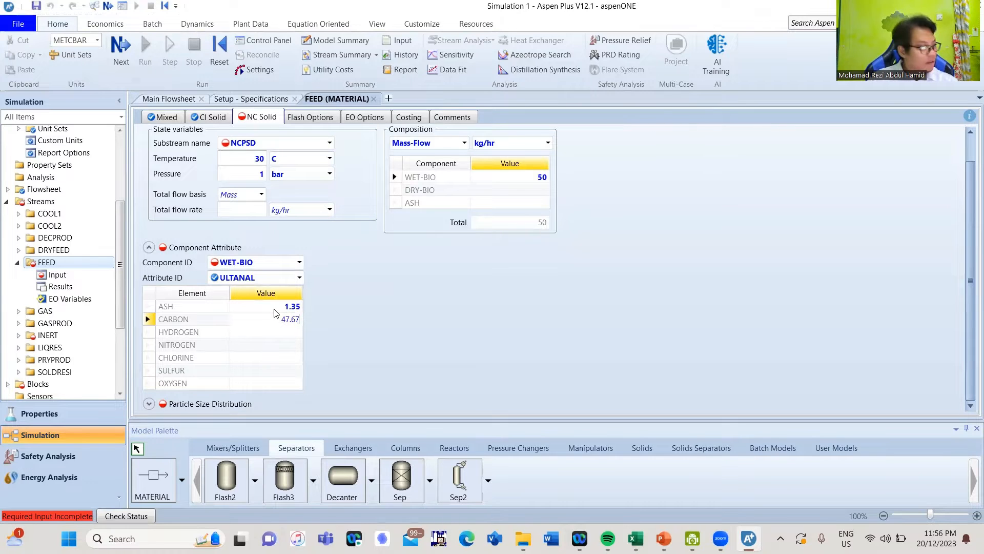
key(Return)
text(6)
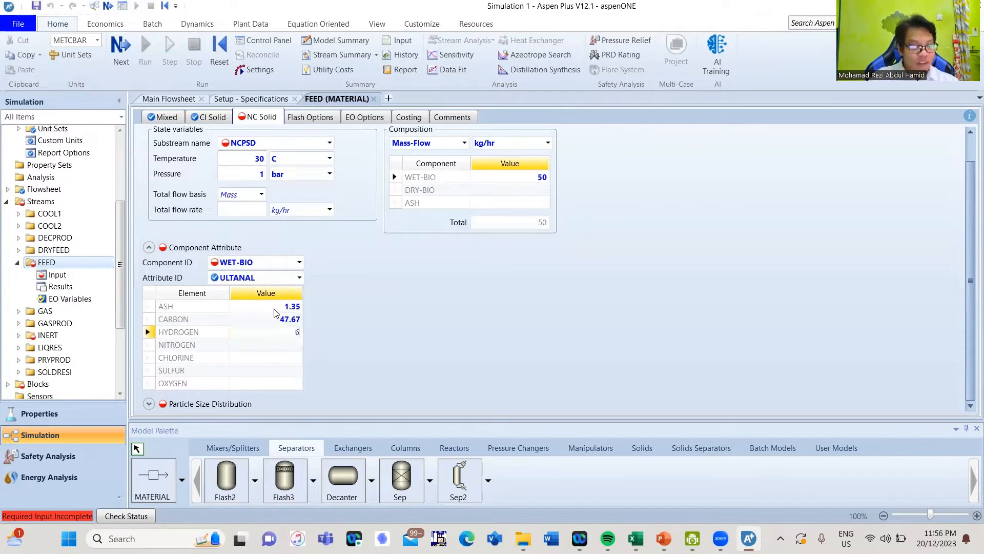
text(.86)
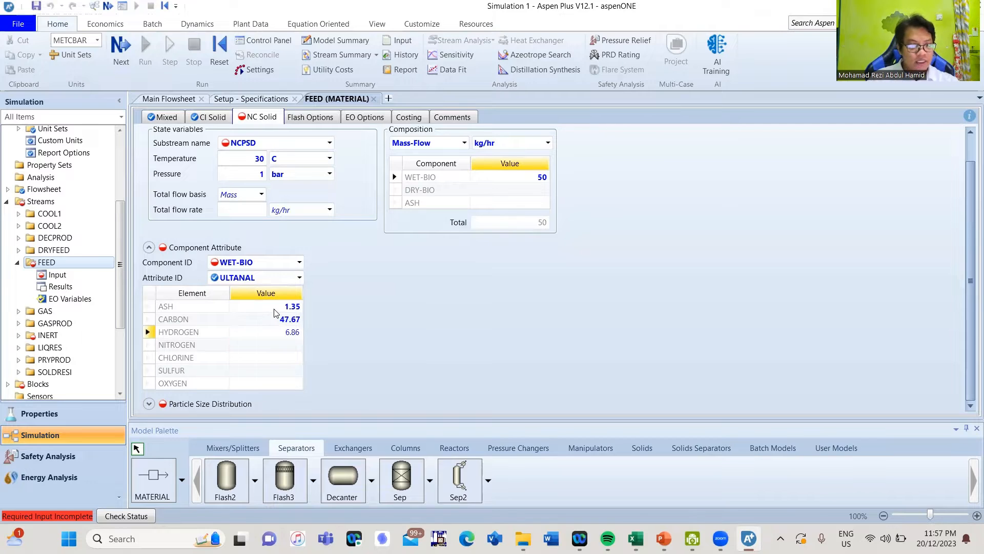
key(Return)
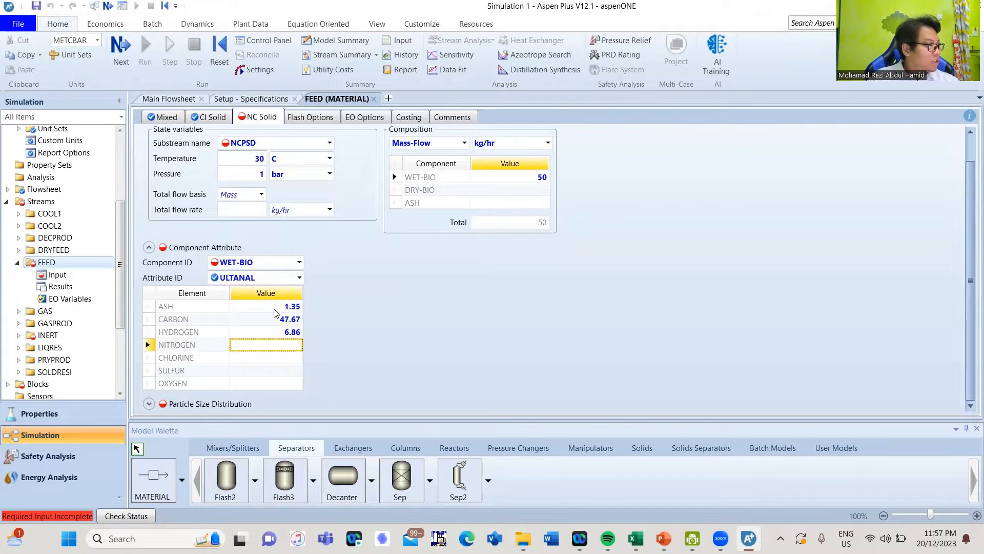
Enter ULTANAL nitrogen 0.13, chlorine 0, sulfur 0.01 and oxygen 43.98
text(0.13)
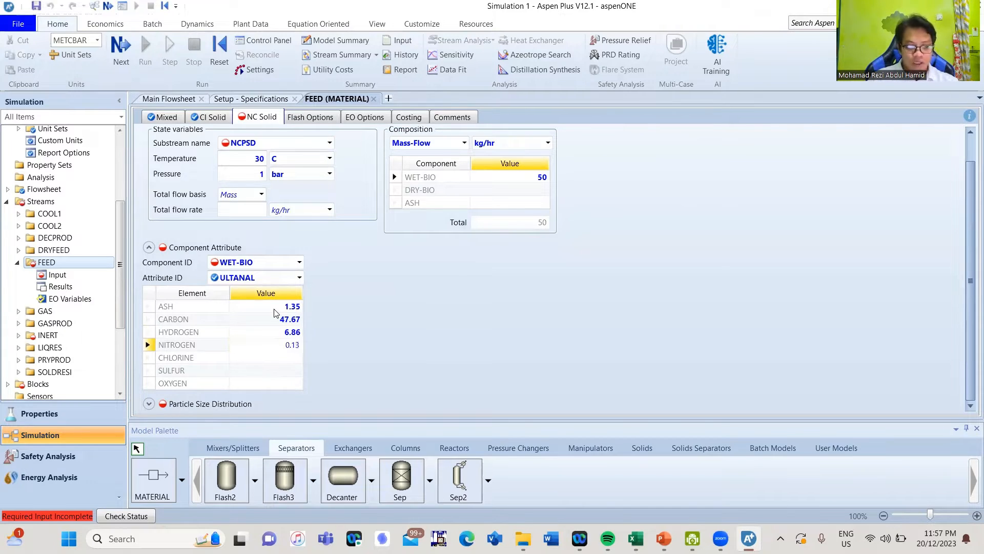
key(Return)
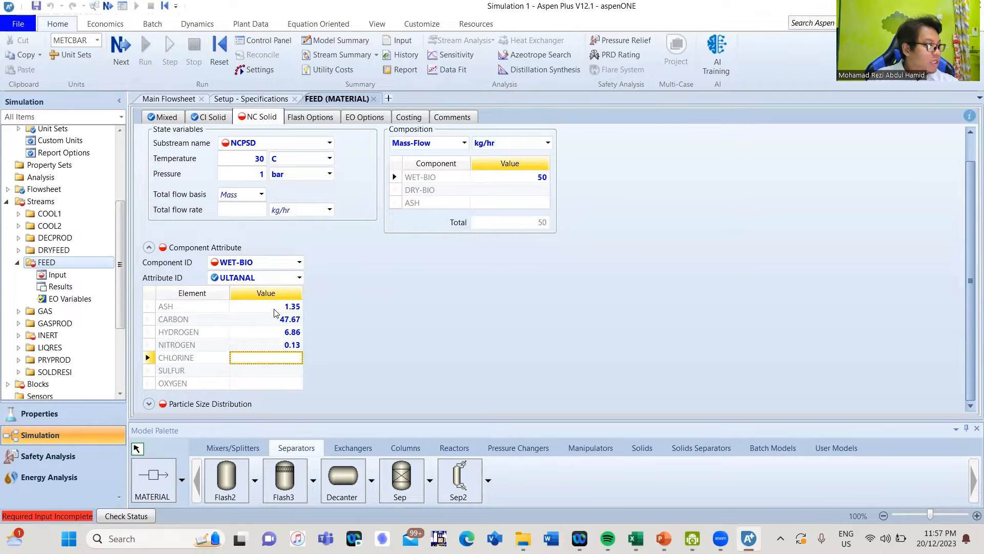
text(0)
key(Return)
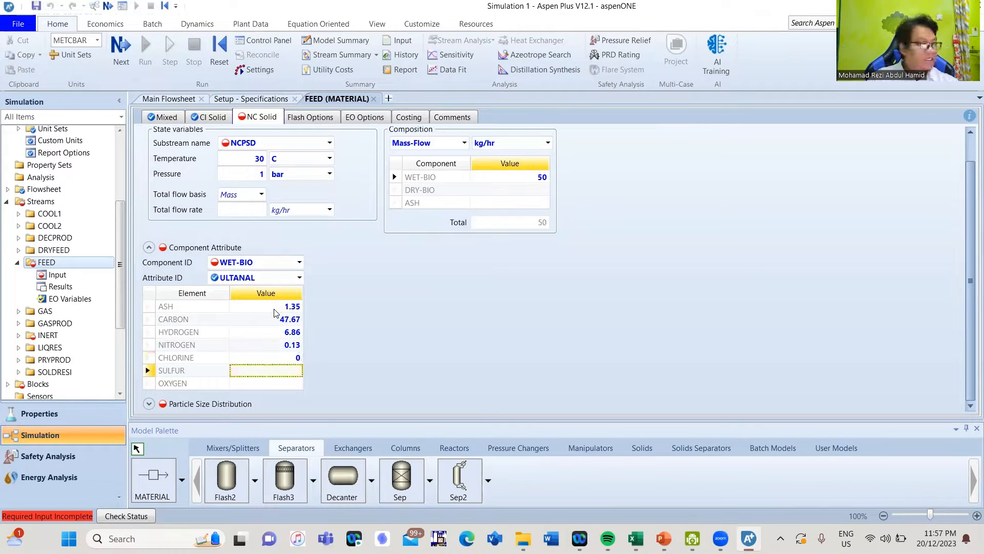
text(0.01)
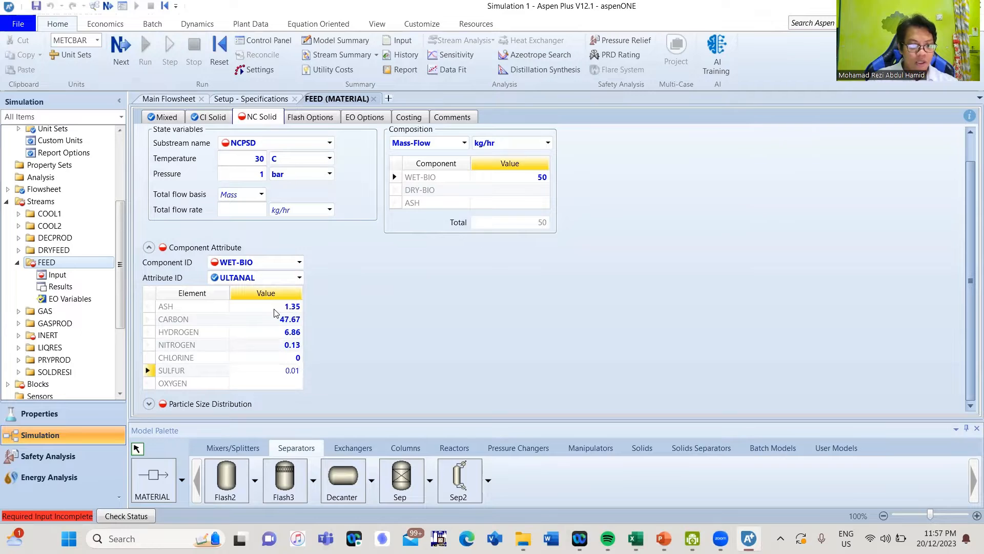
key(Return)
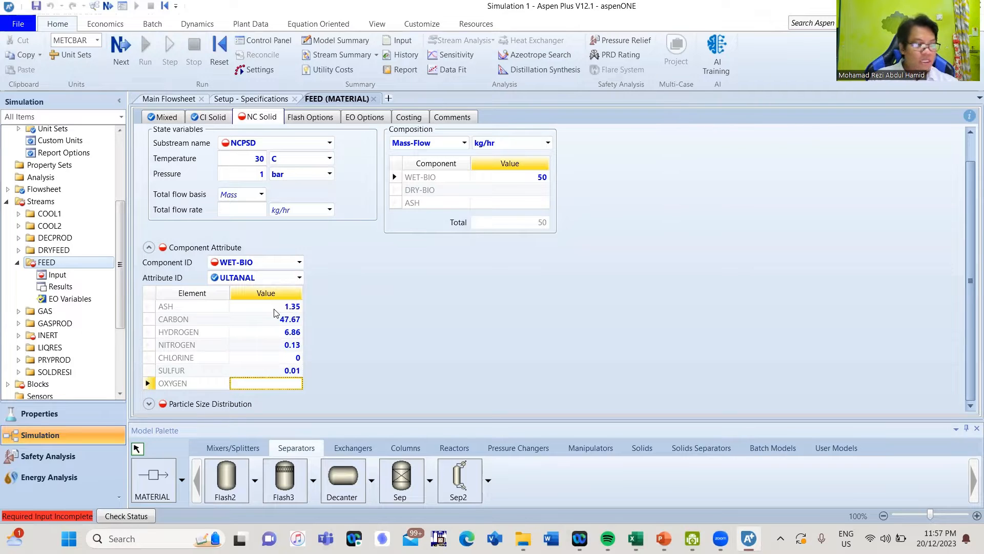
text(43.98)
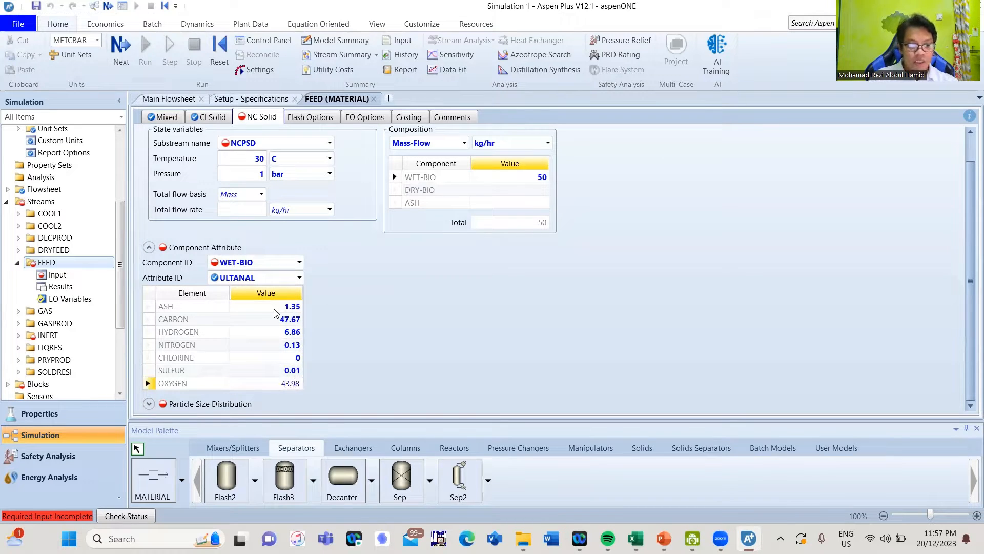
key(Return)
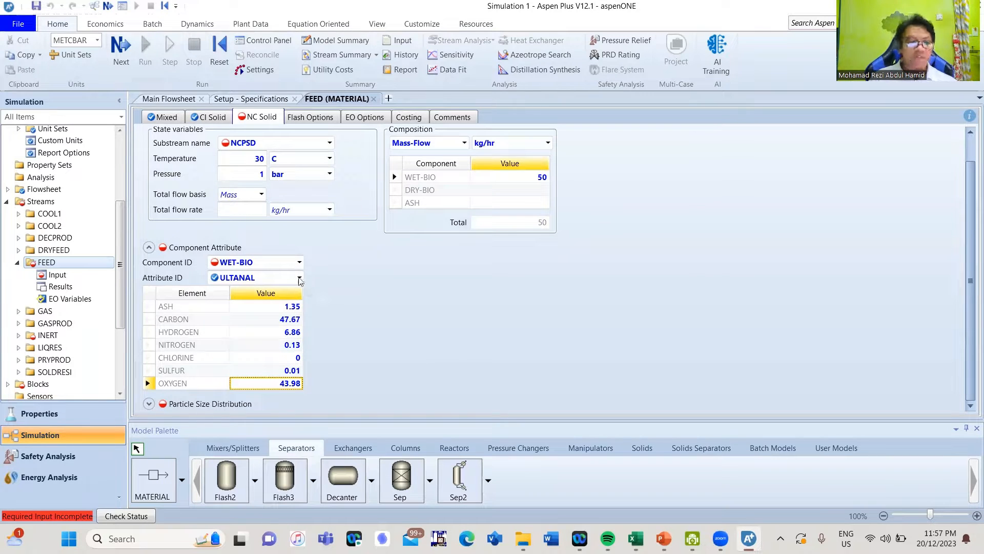
click(300, 277)
Switch the attribute to SULFANAL and enter pyritic 0.0033, sulfate 0.0033 and organic 0.0034
click(261, 318)
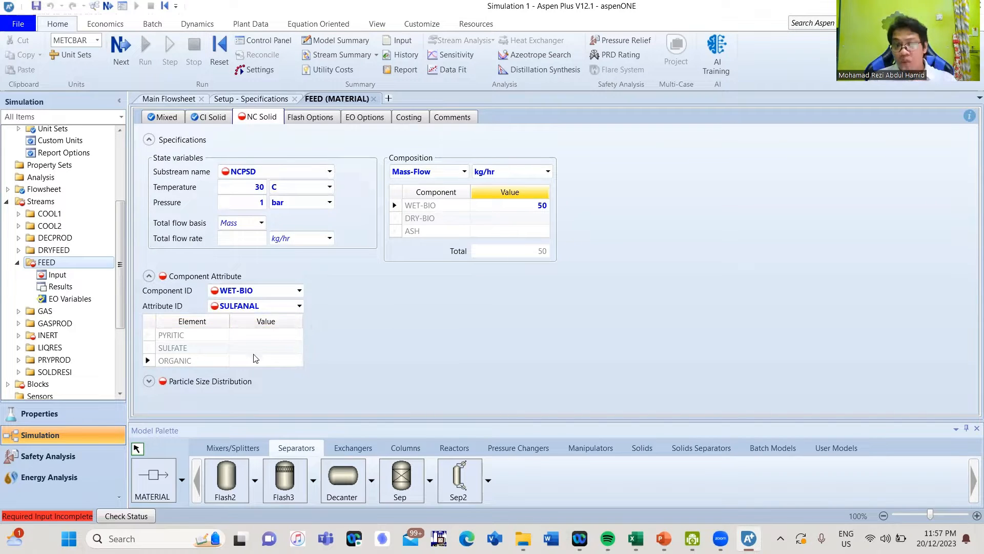
click(276, 336)
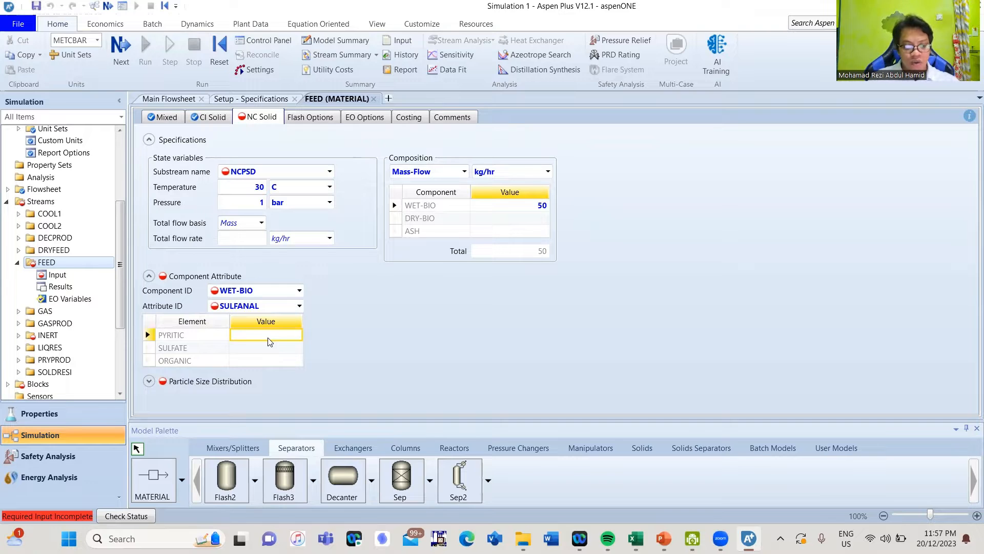
text(0.00)
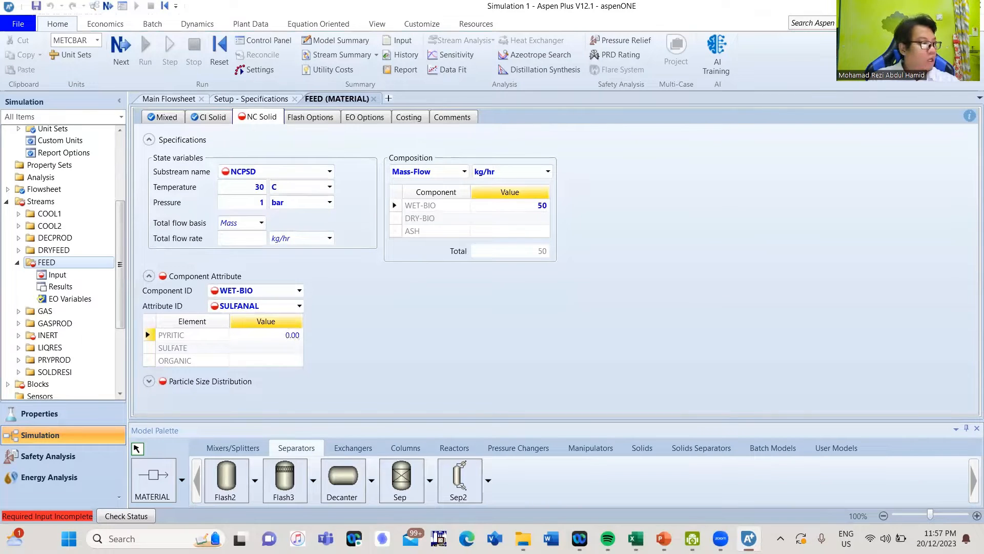
text(44)
key(Return)
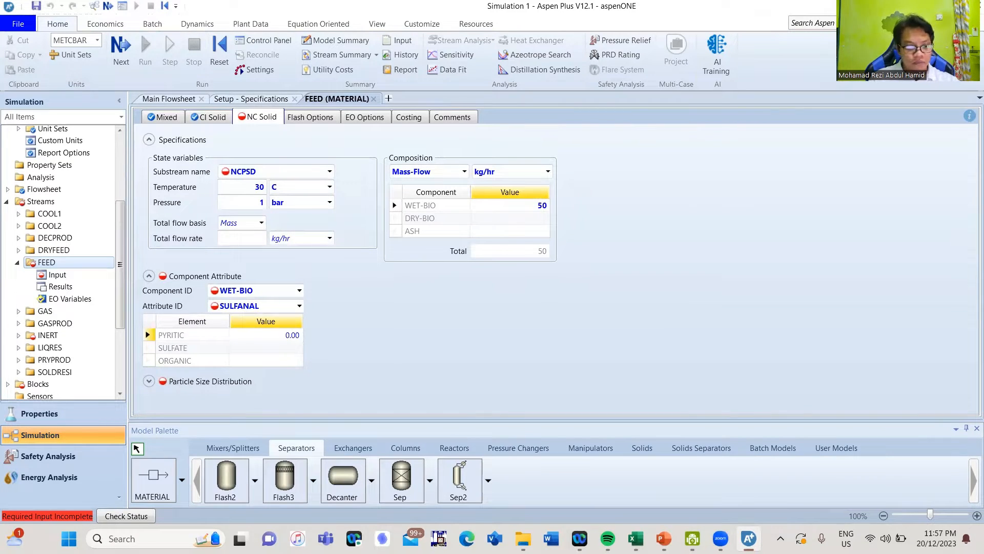
key(Return)
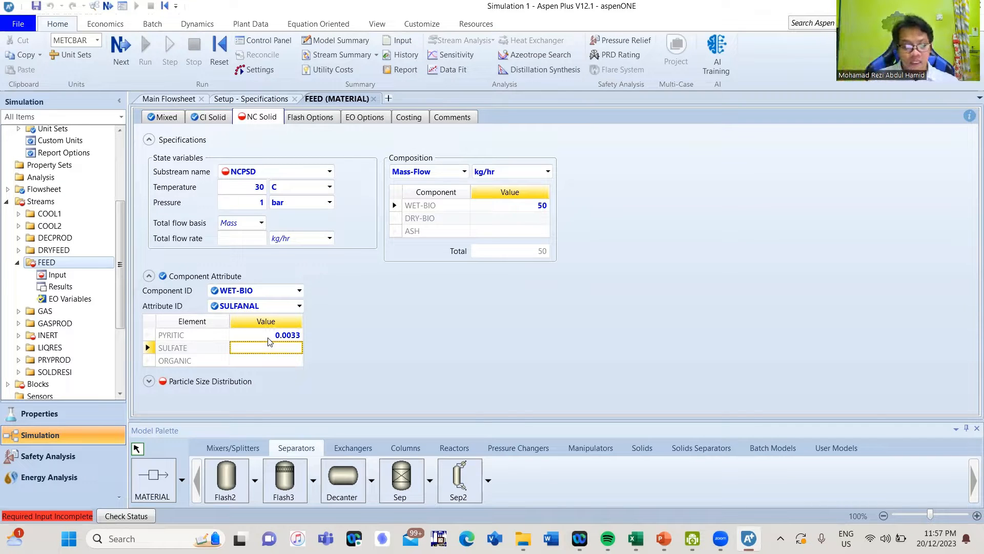
text(0.0033)
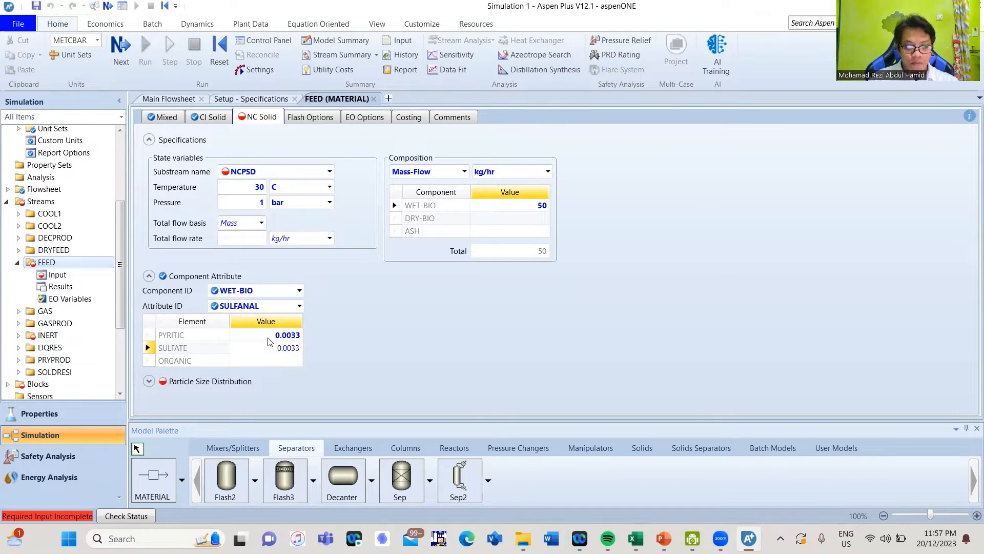
key(Return)
text(0.0034)
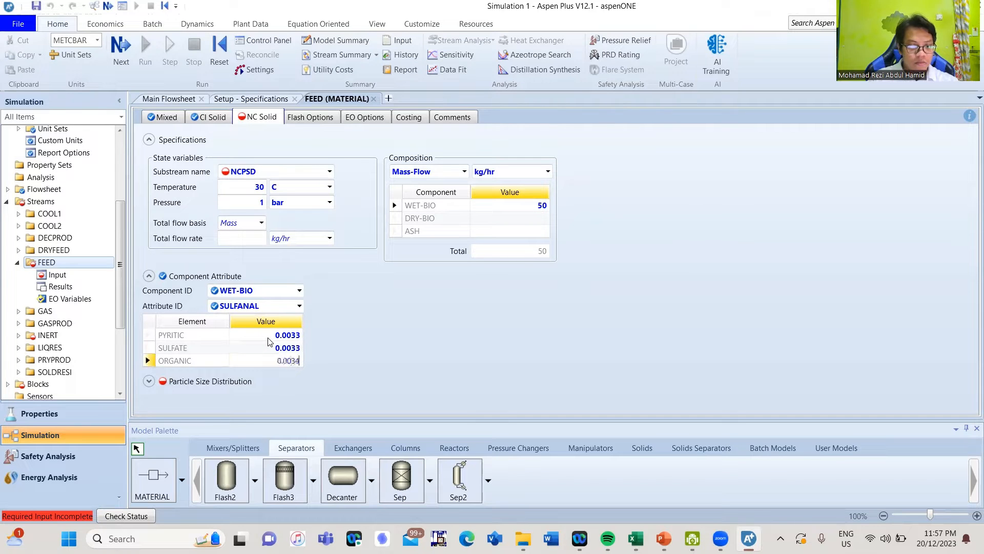
key(Return)
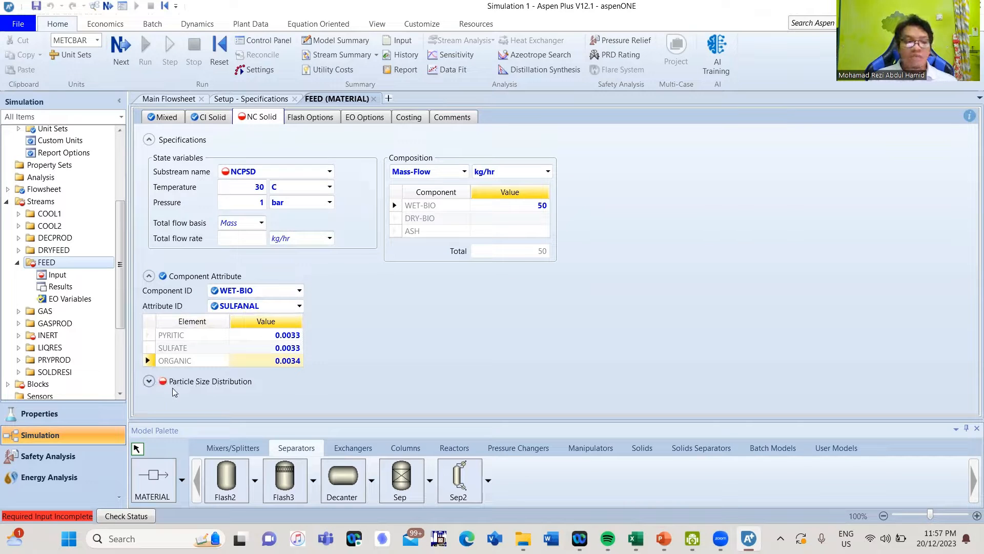
Expand the Particle Size Distribution section and open the Edit PSD Mesh dialog
click(148, 381)
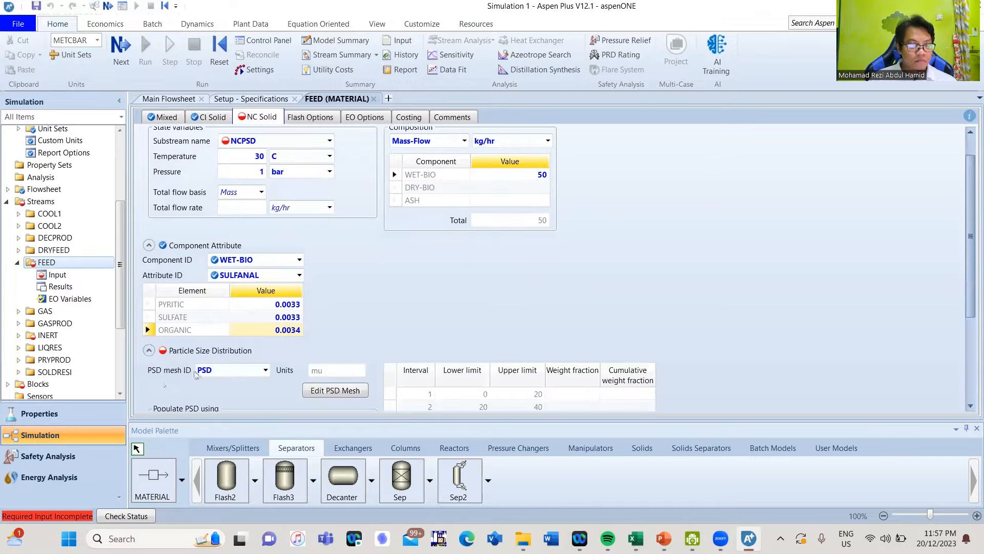
scroll(363, 277, down, 3)
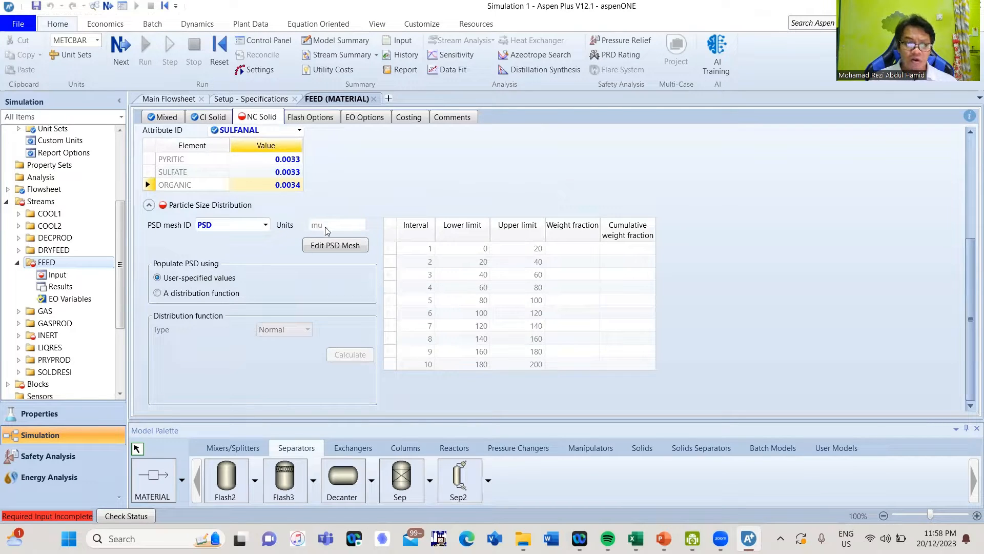
click(324, 247)
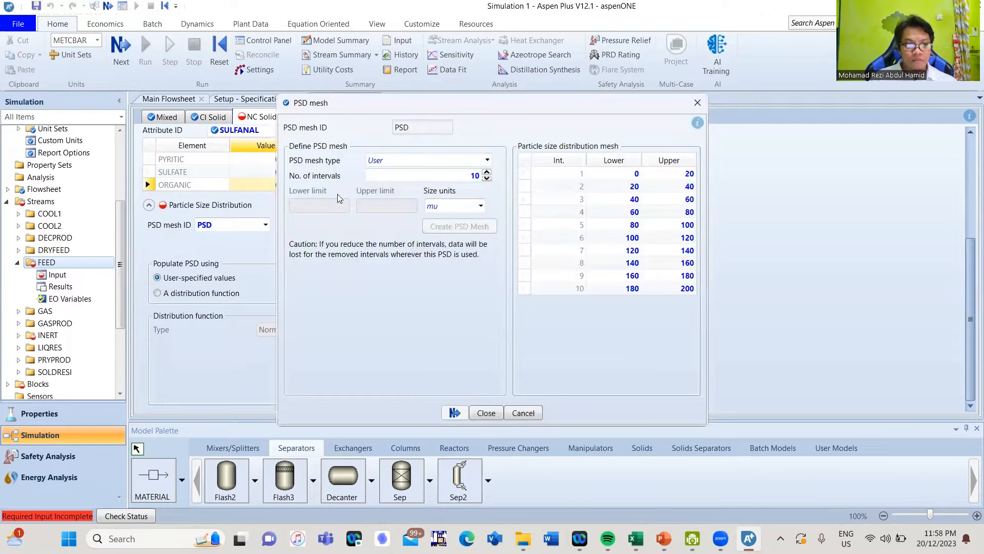
Reduce the PSD mesh to 5 intervals, accepting the warning, and set size units to mm
double_click(475, 174)
key(BackSpace)
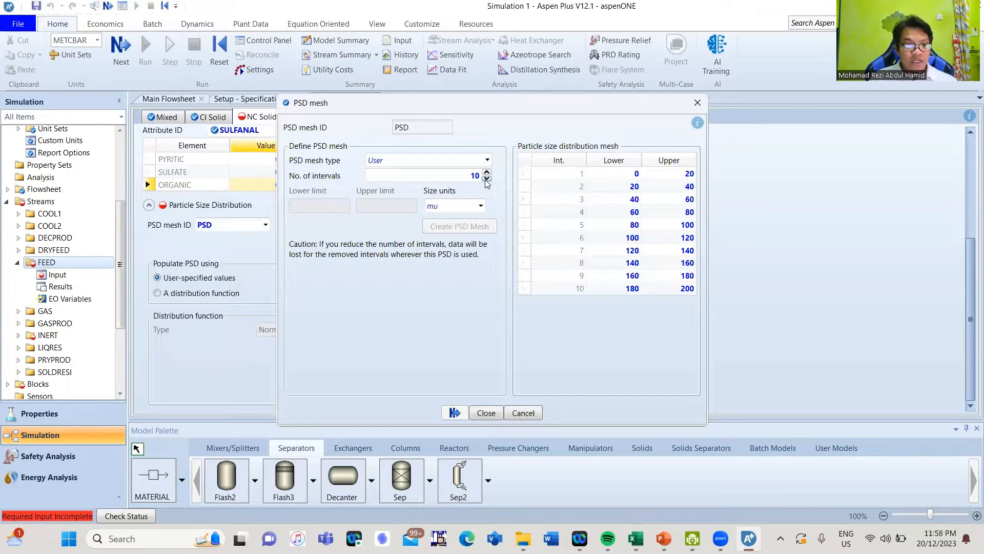
click(487, 179)
click(487, 179)
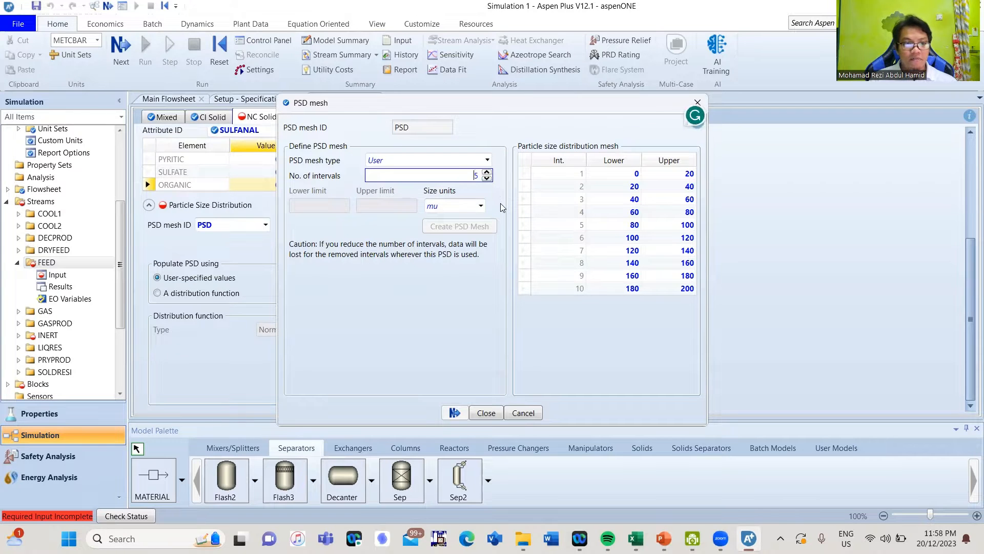
click(490, 204)
click(570, 287)
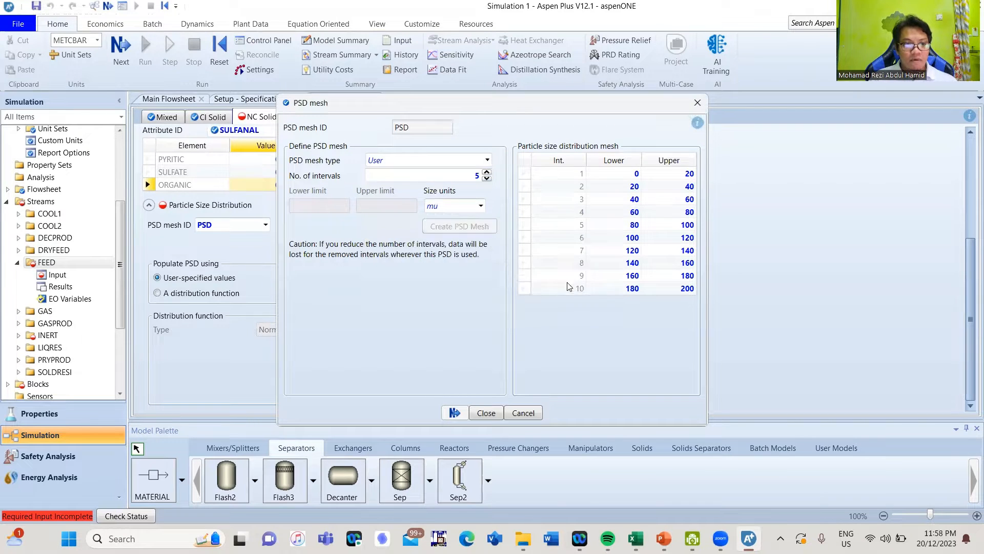
click(481, 205)
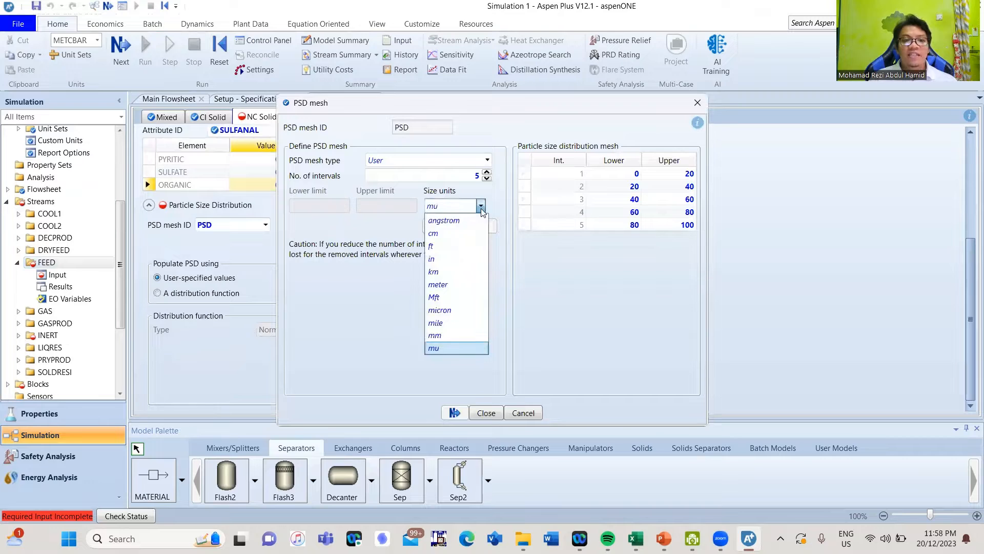
click(444, 336)
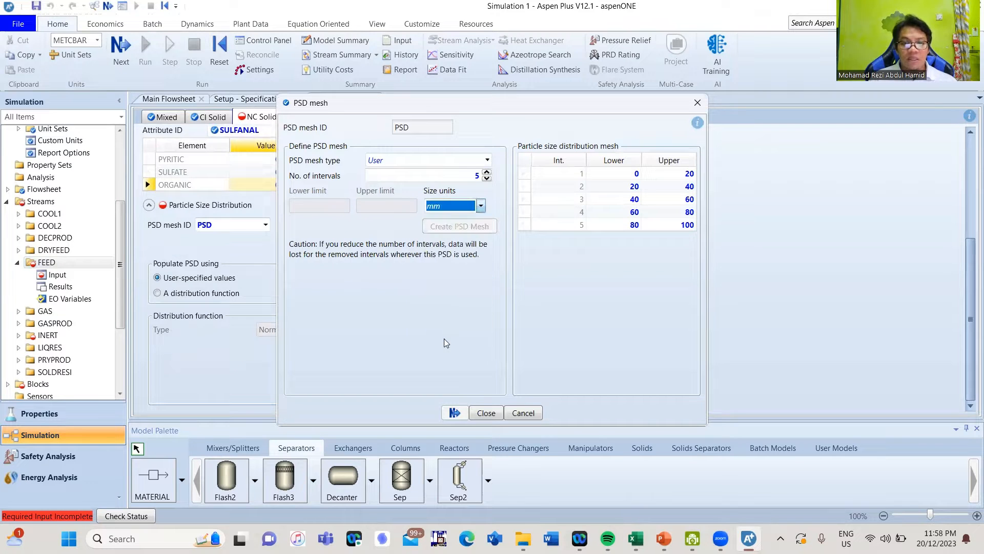
Set the interval limits to 1–4, 4–8, 8–12, 12–16 and 16–20 mm
click(625, 174)
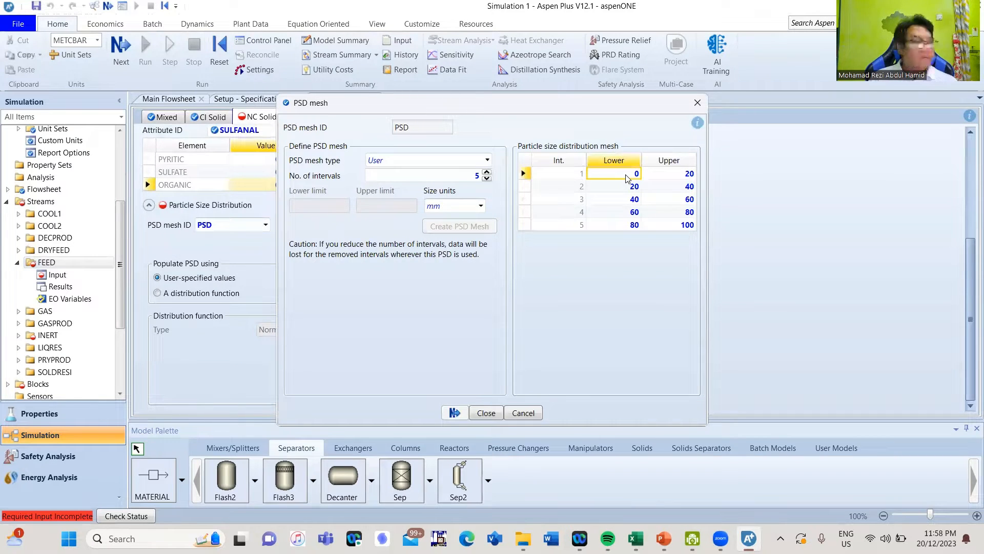
text(1)
click(672, 177)
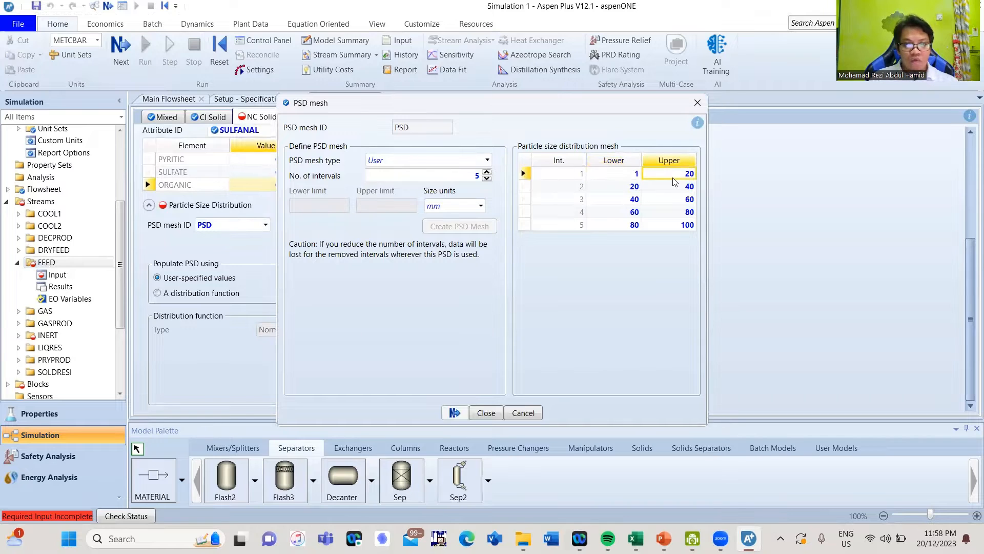
text(4)
click(670, 189)
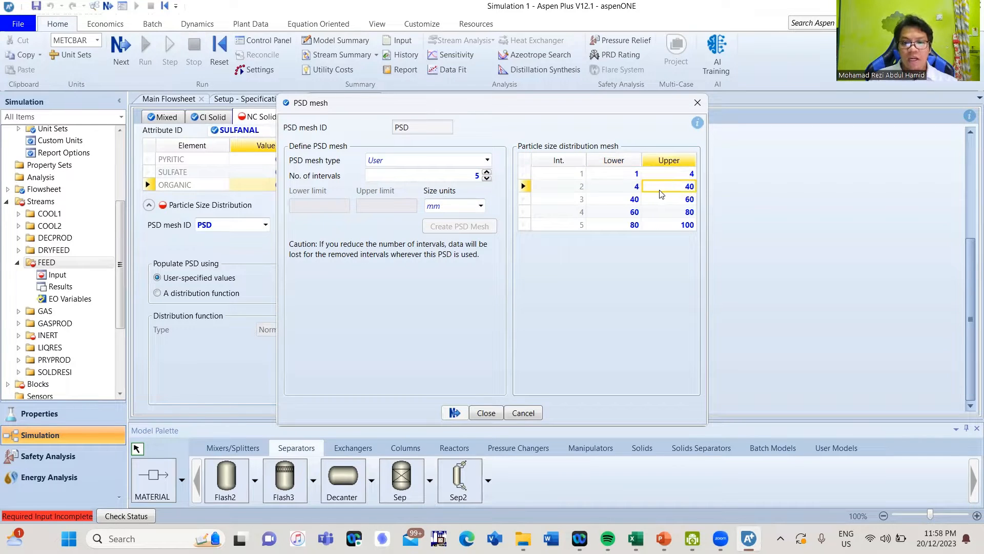
text(8)
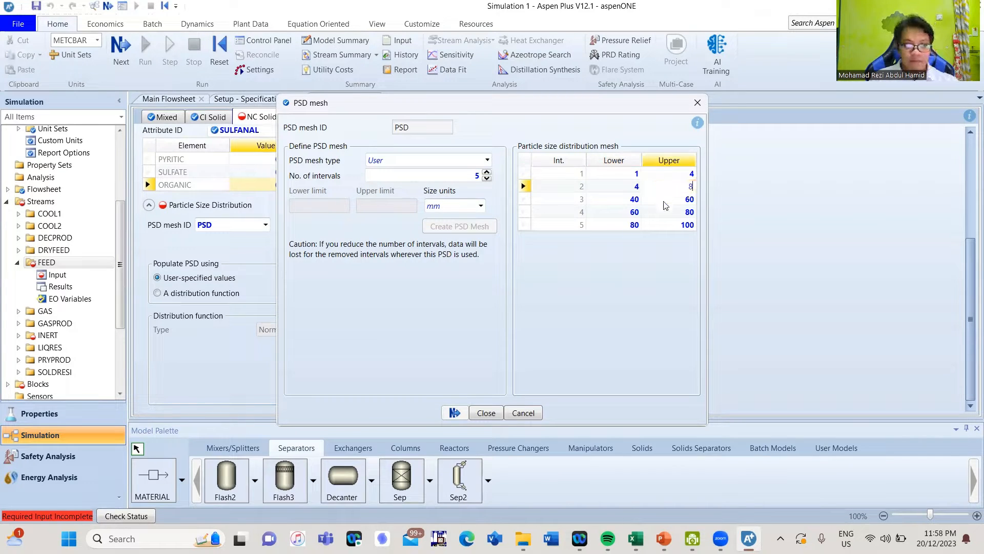
click(665, 204)
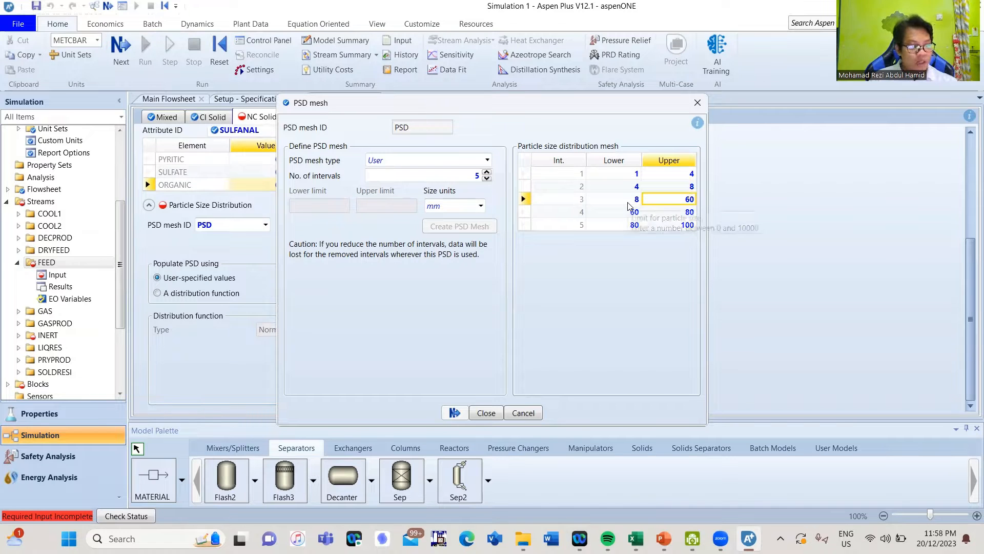
text(12)
key(Return)
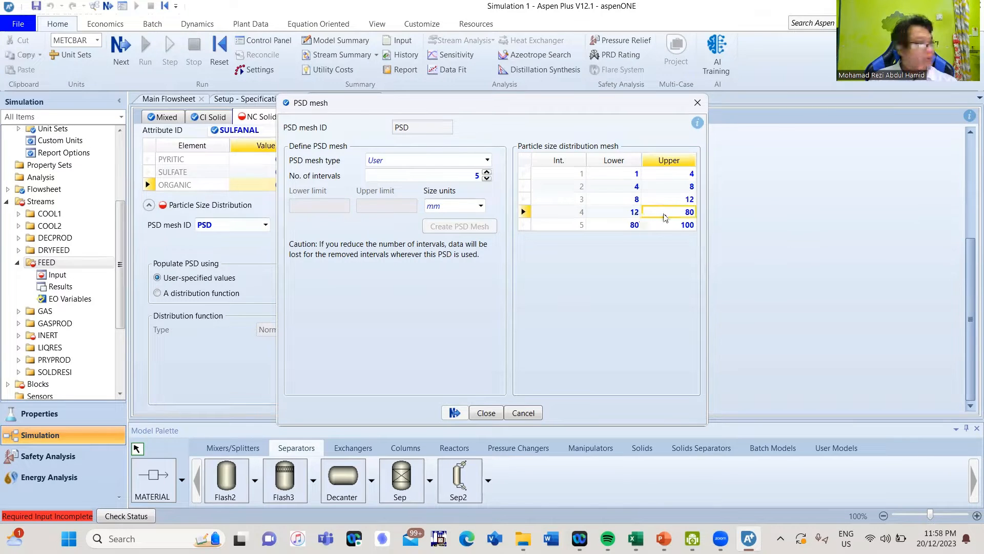
text(16)
key(Return)
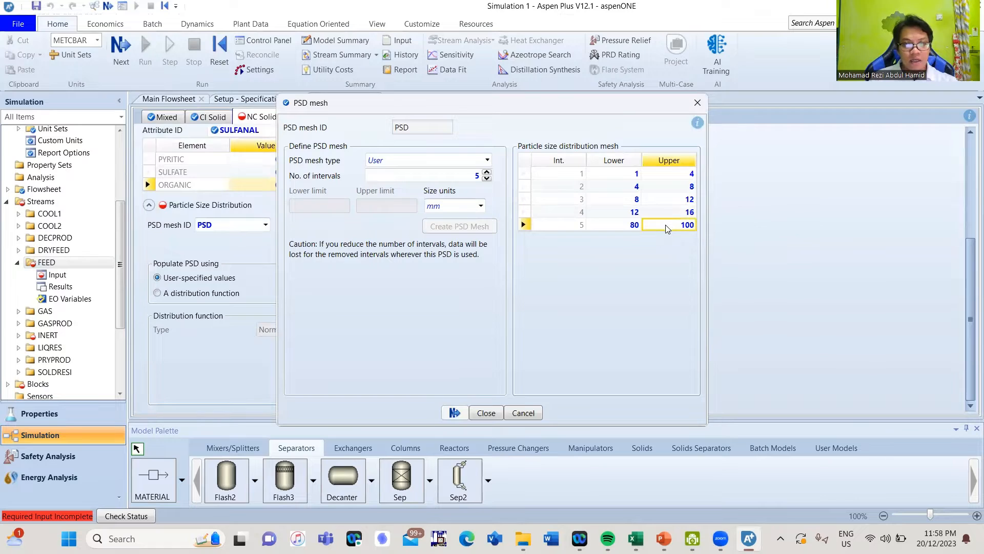
text(20)
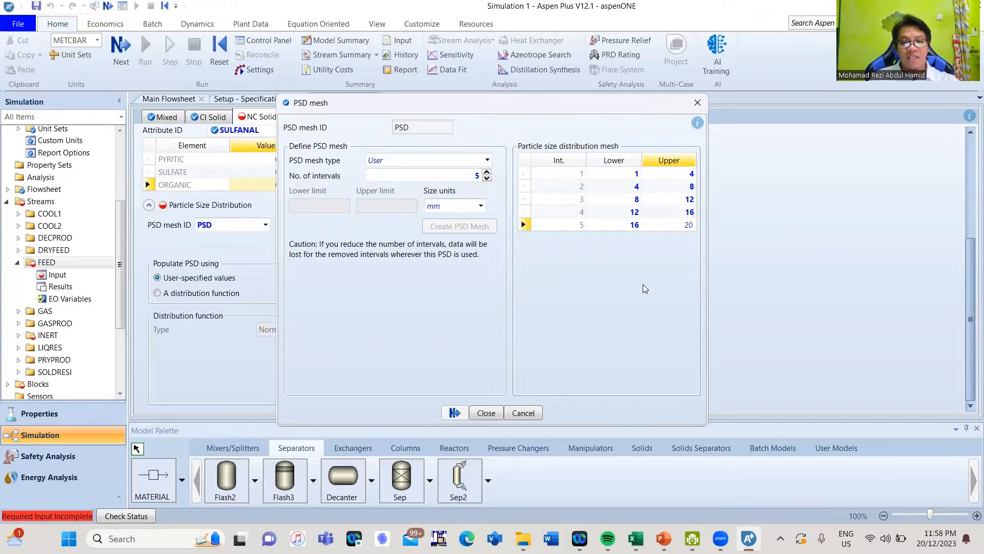
key(Return)
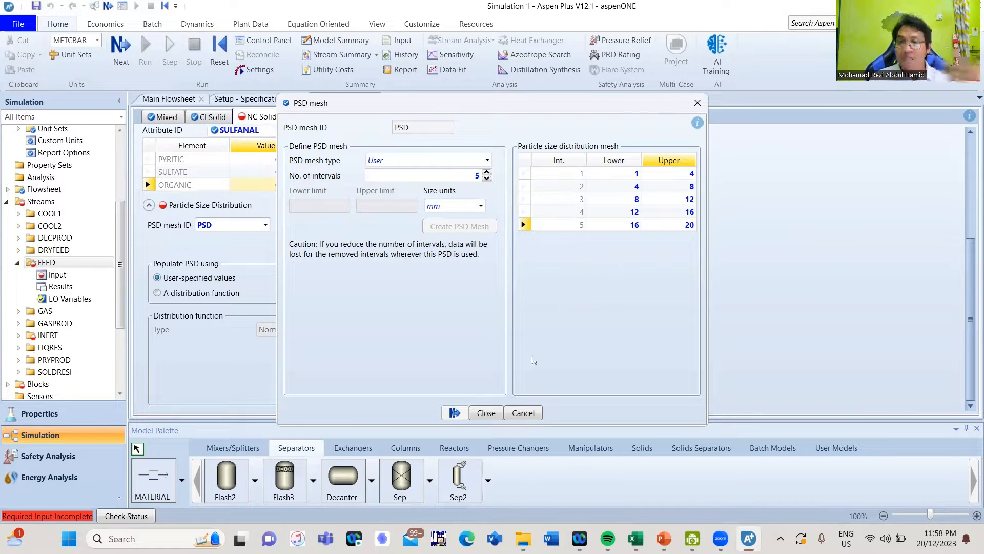
Enter PSD weight fractions 0.1, 0.2, 0.35 and 0.2 for intervals 1–4
click(486, 413)
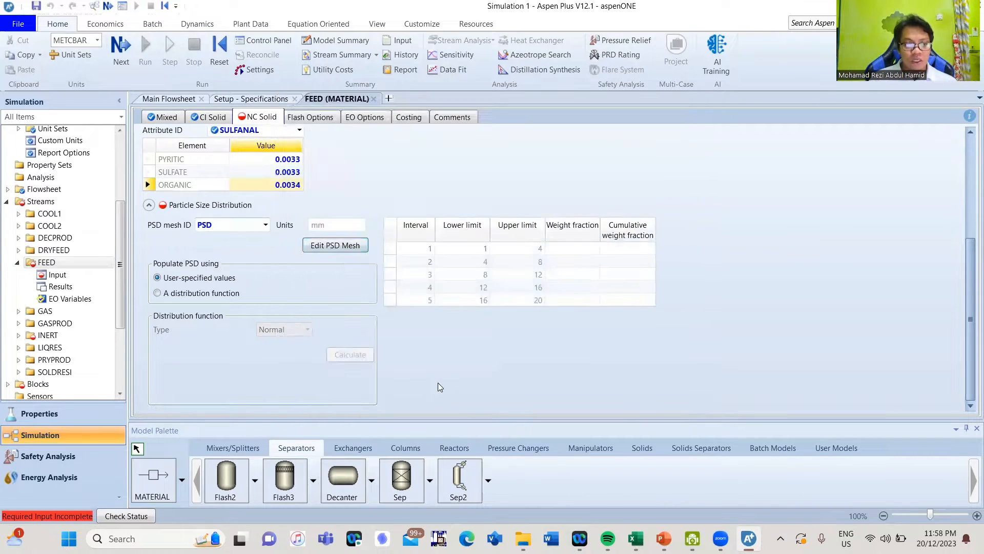
click(572, 249)
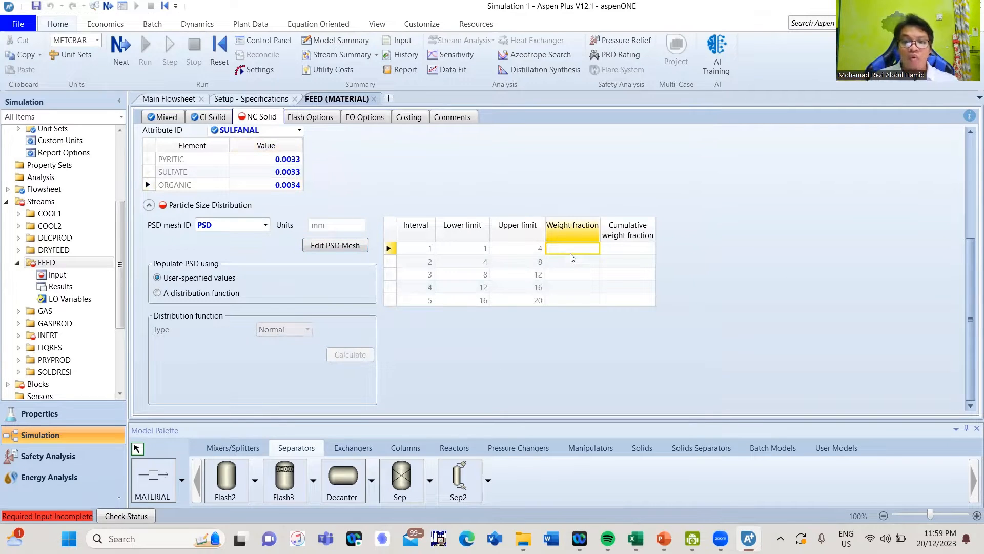
text(0)
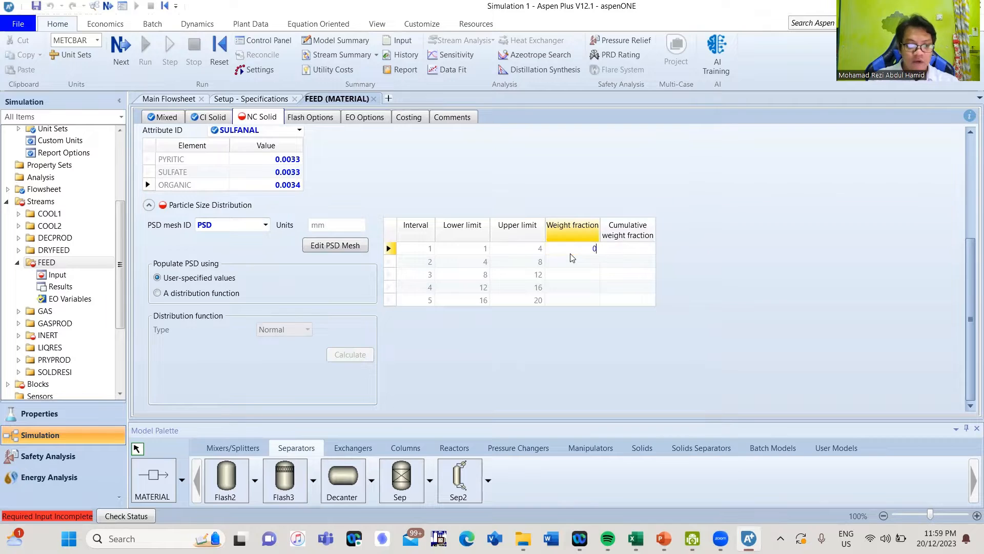
text(.1)
key(Return)
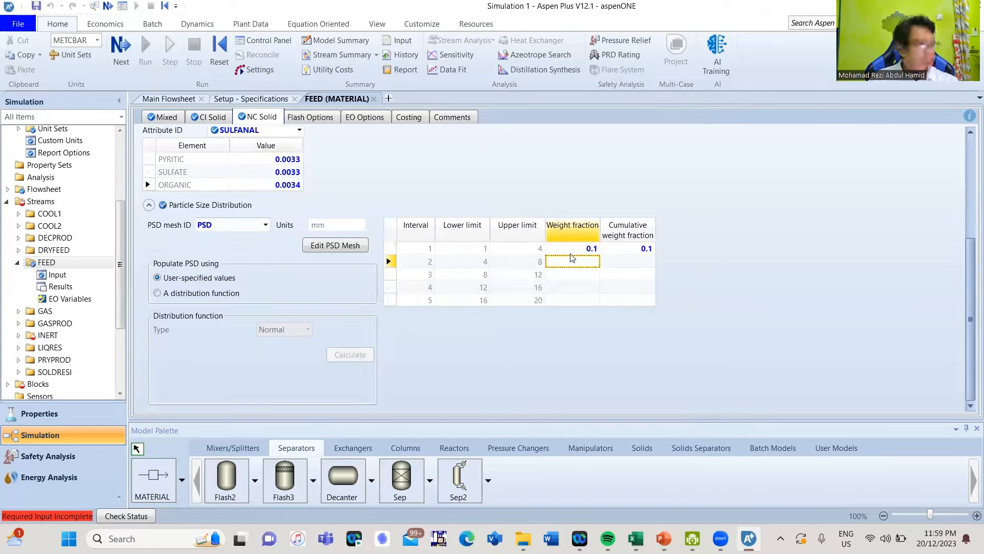
text(0.2)
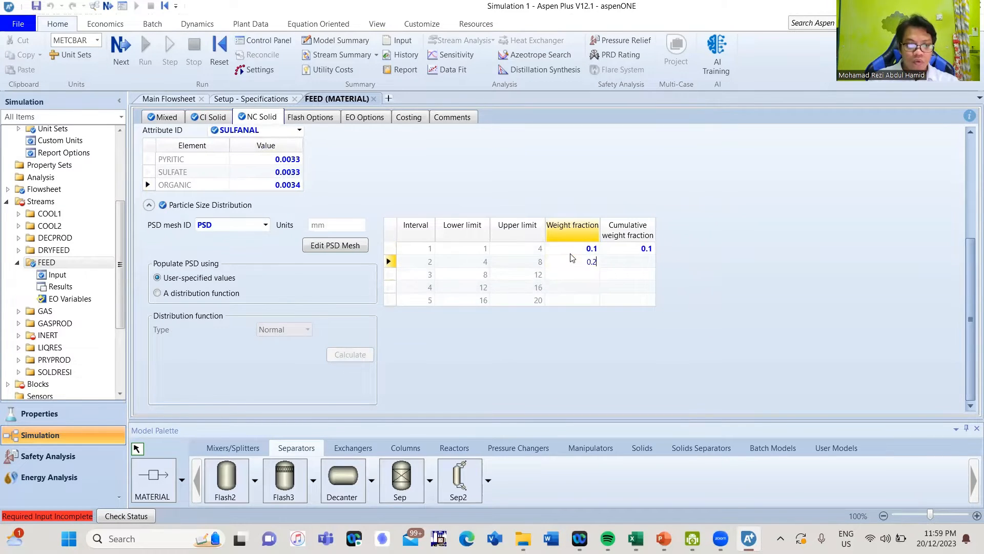
key(Return)
text(0.35)
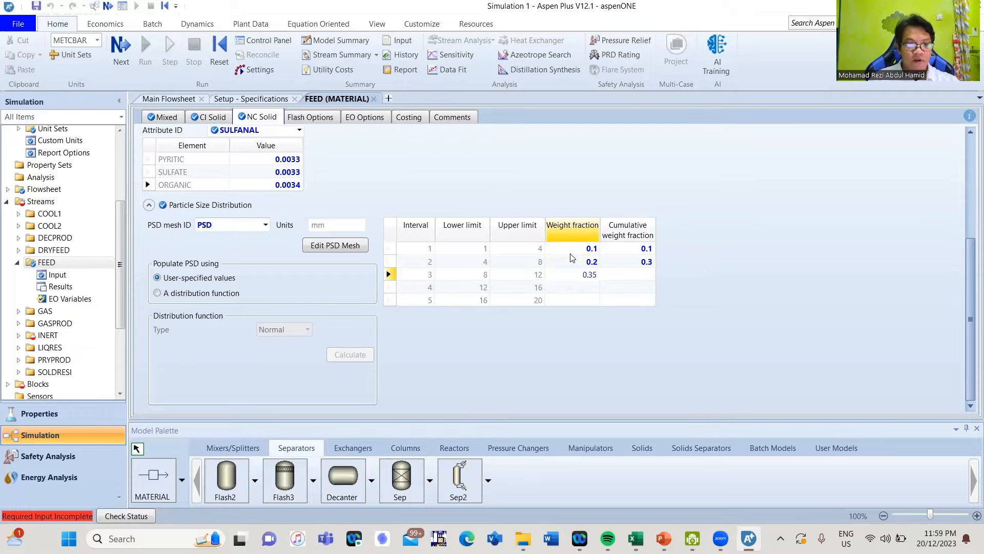
key(Return)
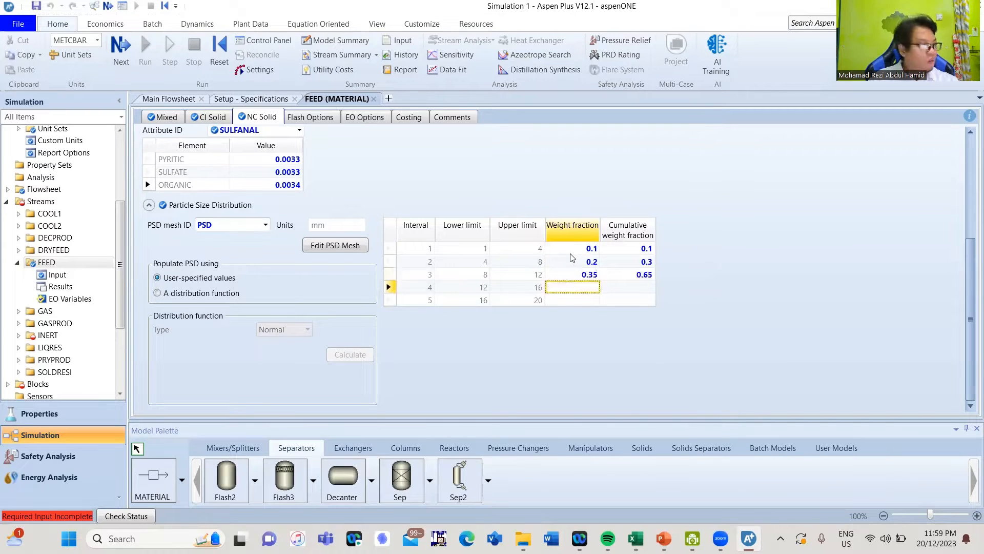
text(0.2)
key(Return)
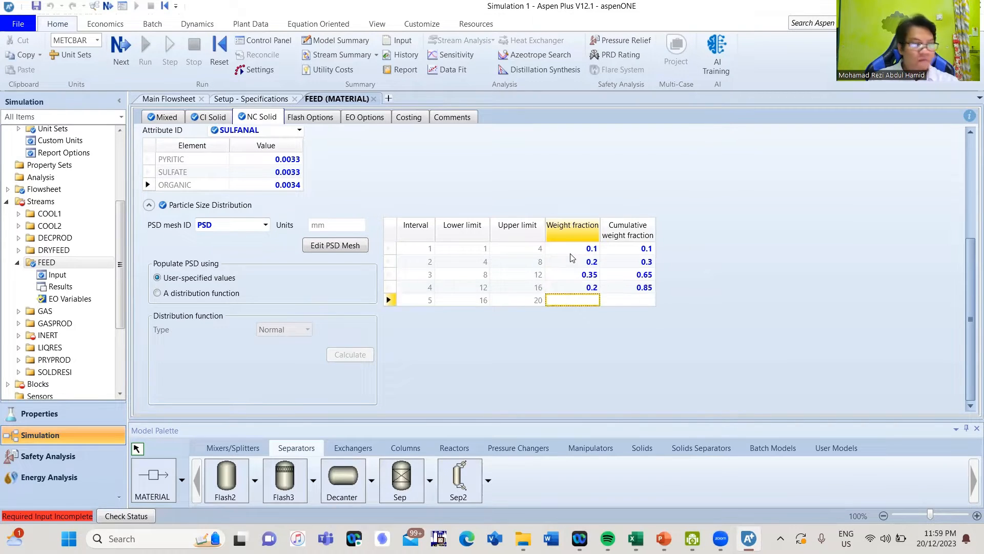
text(0.05)
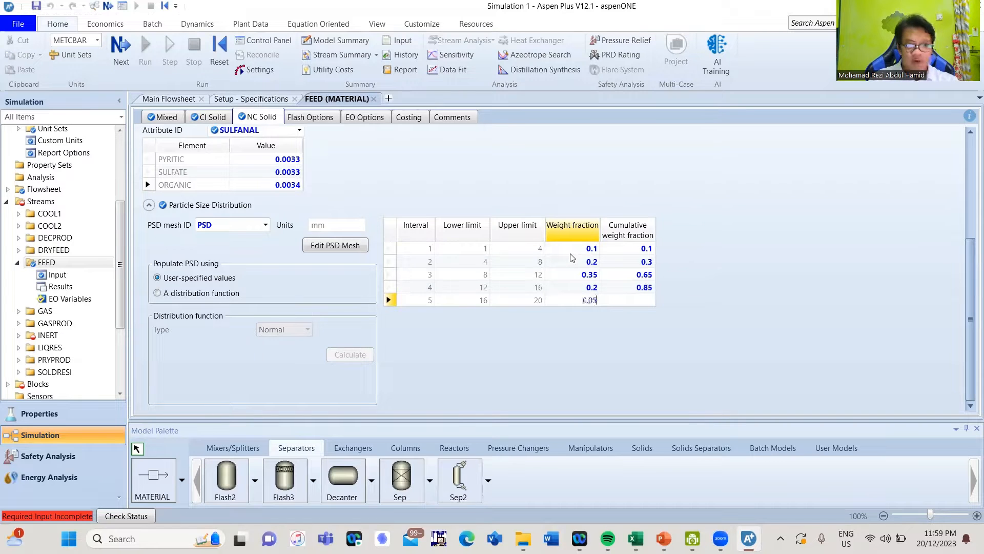
key(Return)
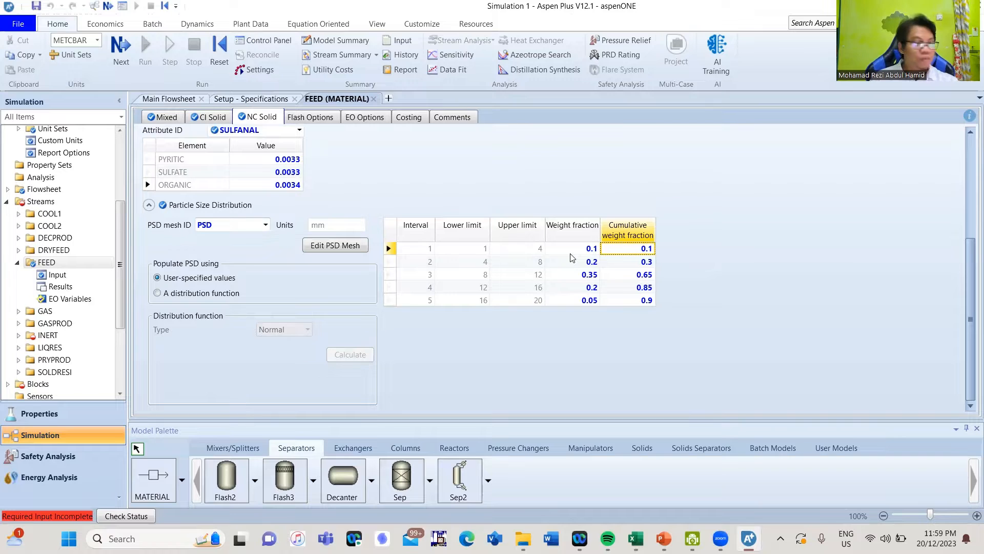
Correct interval 5's weight fraction to 0.15 so the cumulative total reaches 1
click(585, 302)
text(0)
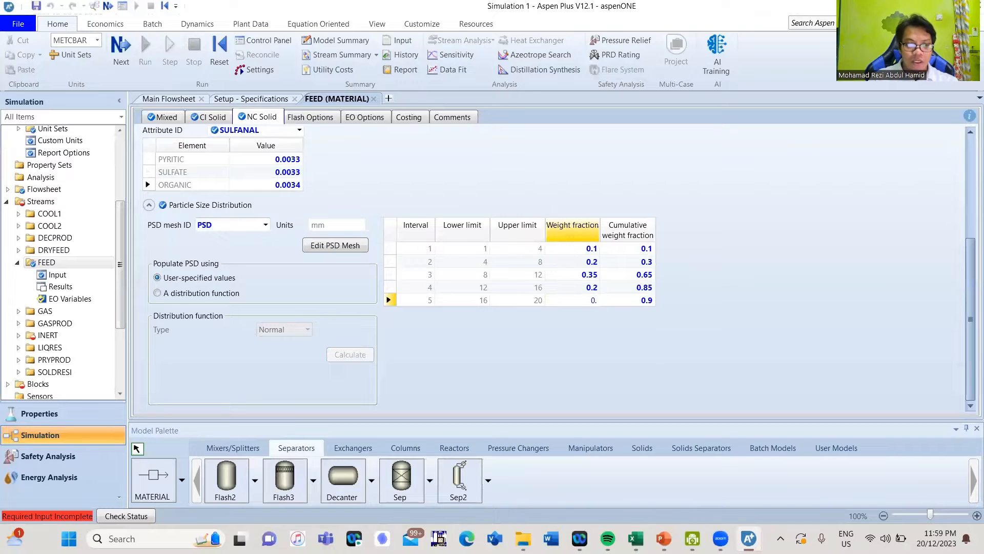
text(.1)
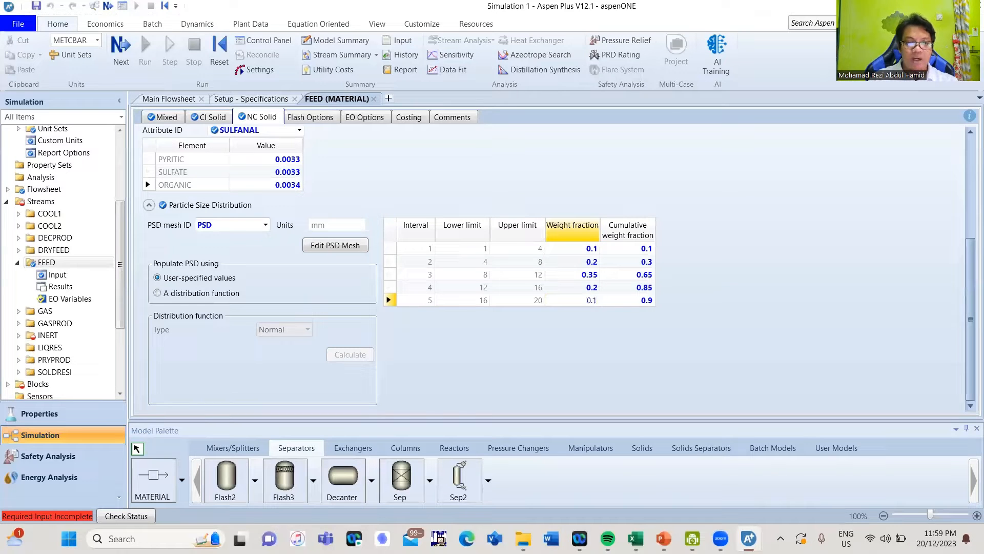
key(Return)
click(584, 303)
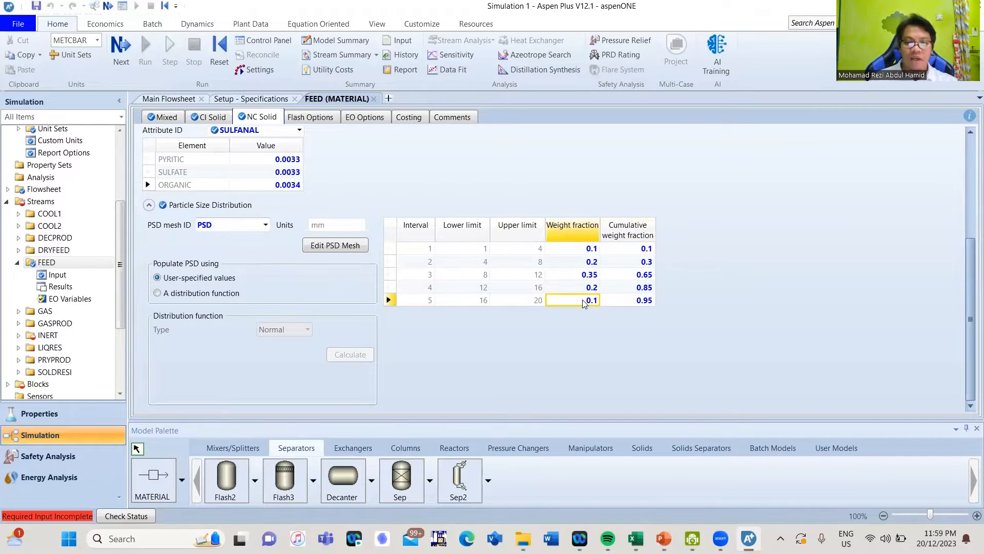
text(0.15)
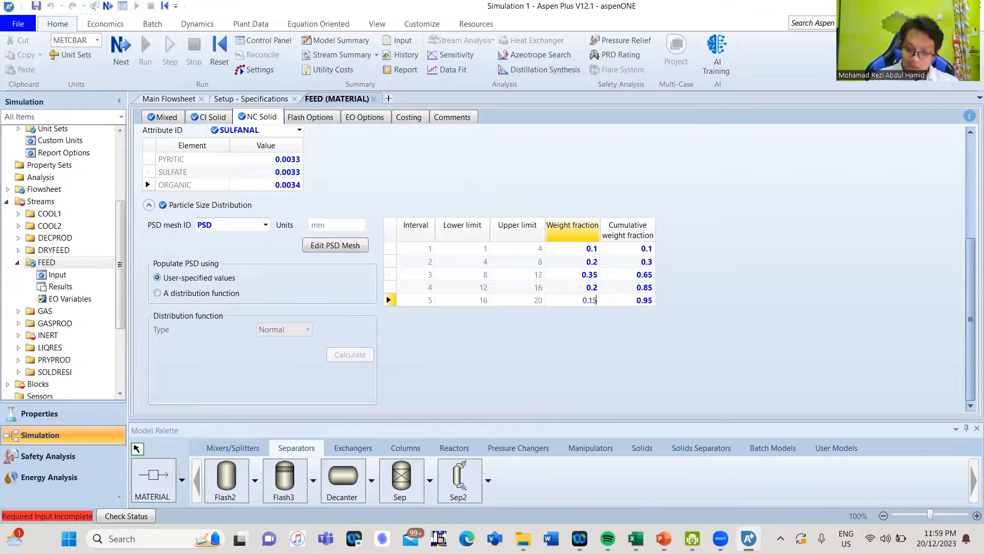
key(Return)
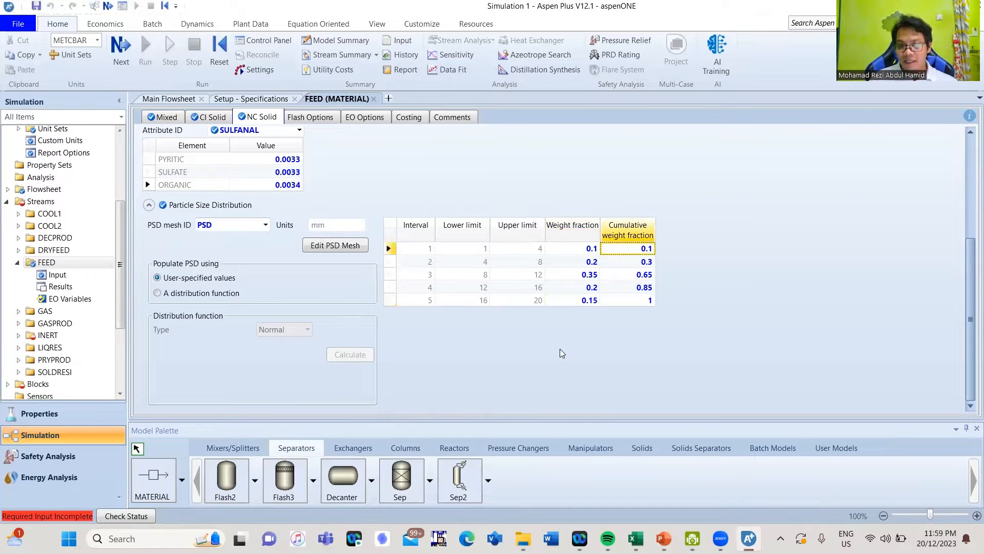
click(748, 286)
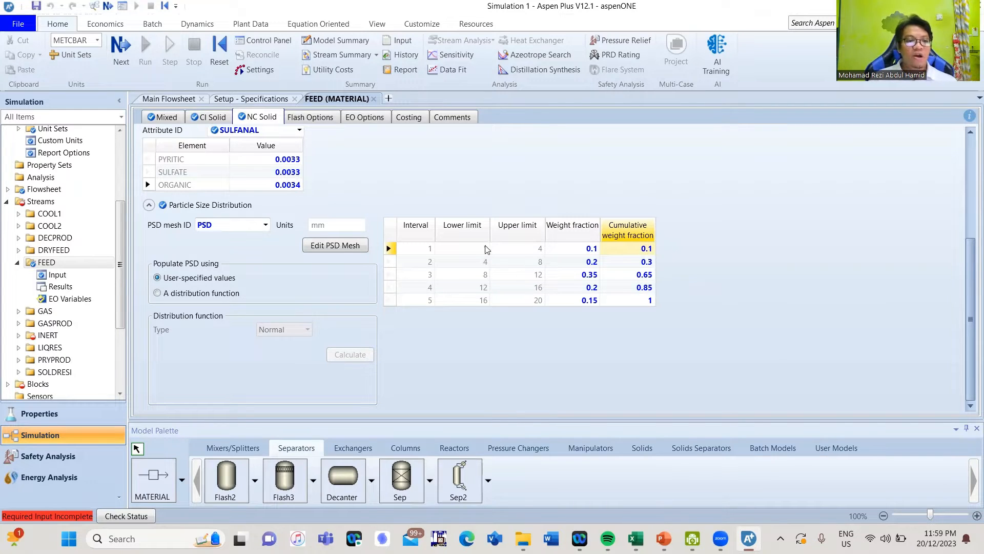
click(463, 247)
drag(970, 274, 970, 167)
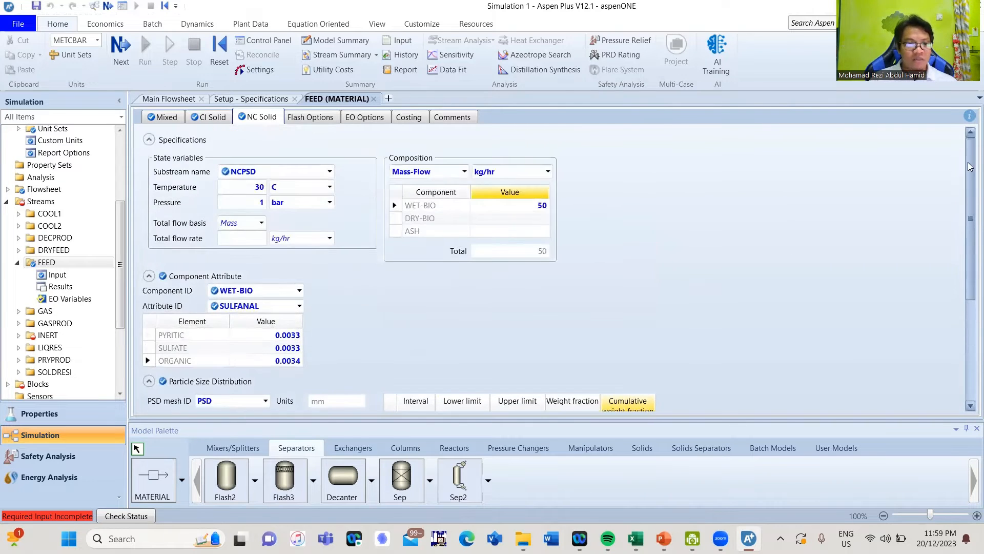
Collapse the FEED sections, close the FEED and Setup forms, and open the INERT stream's input
click(149, 277)
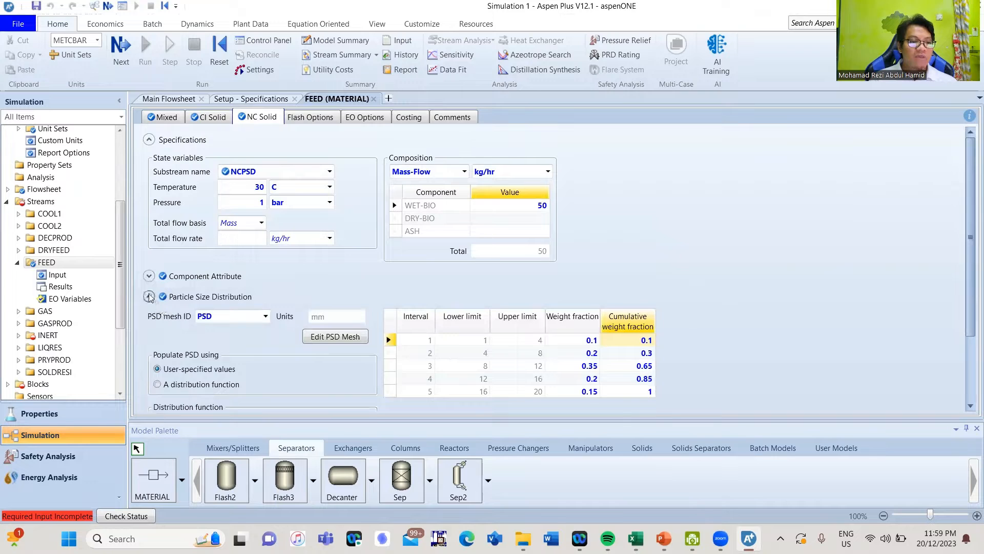
click(149, 296)
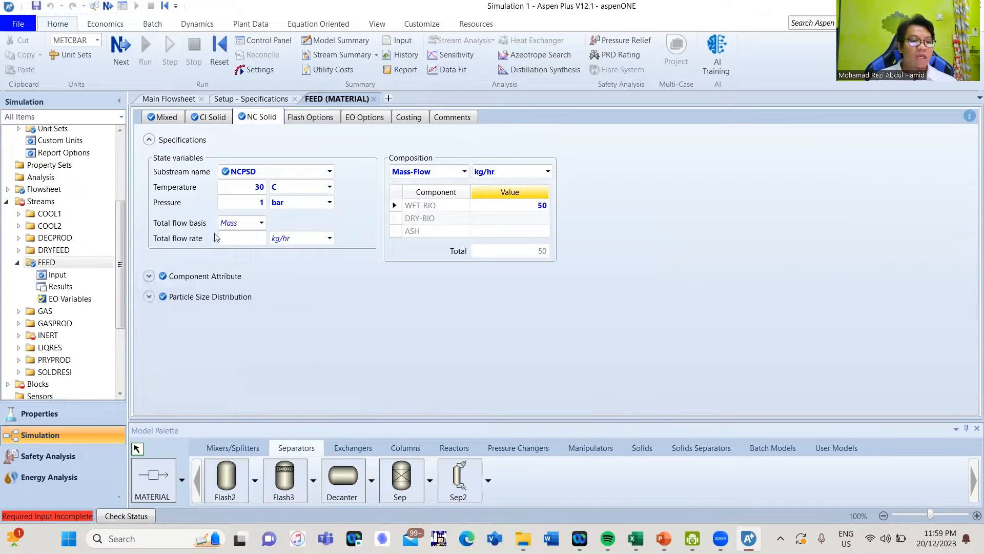
click(373, 99)
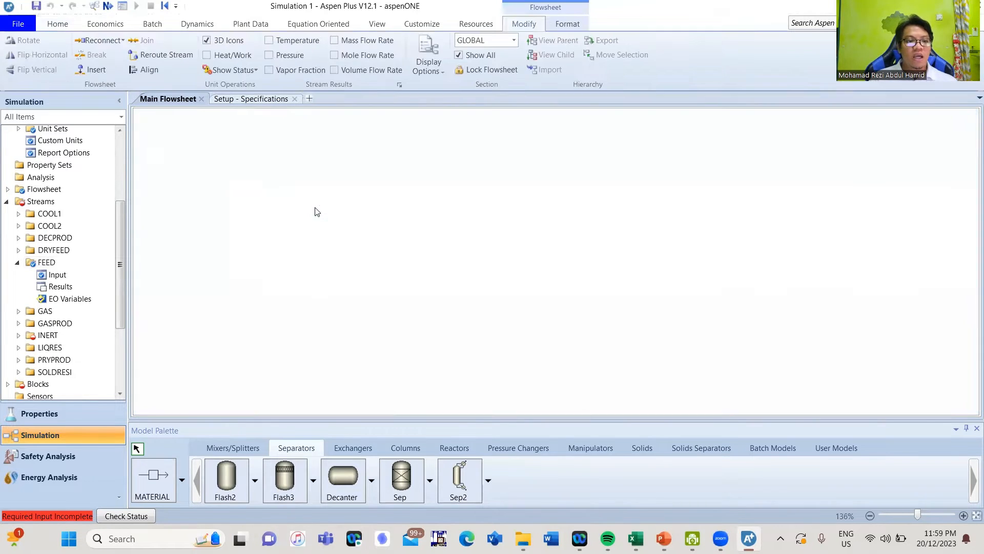
click(295, 99)
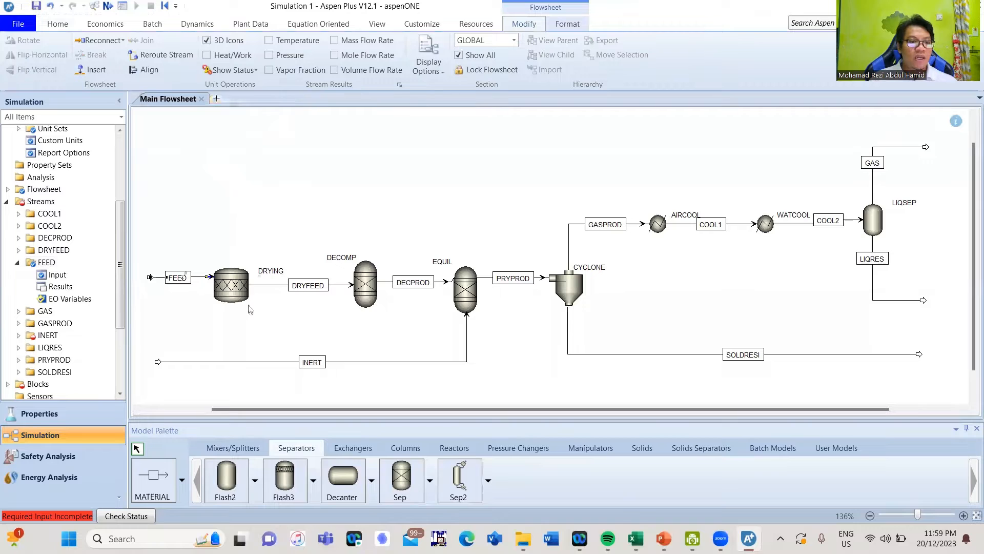
click(206, 361)
double_click(207, 361)
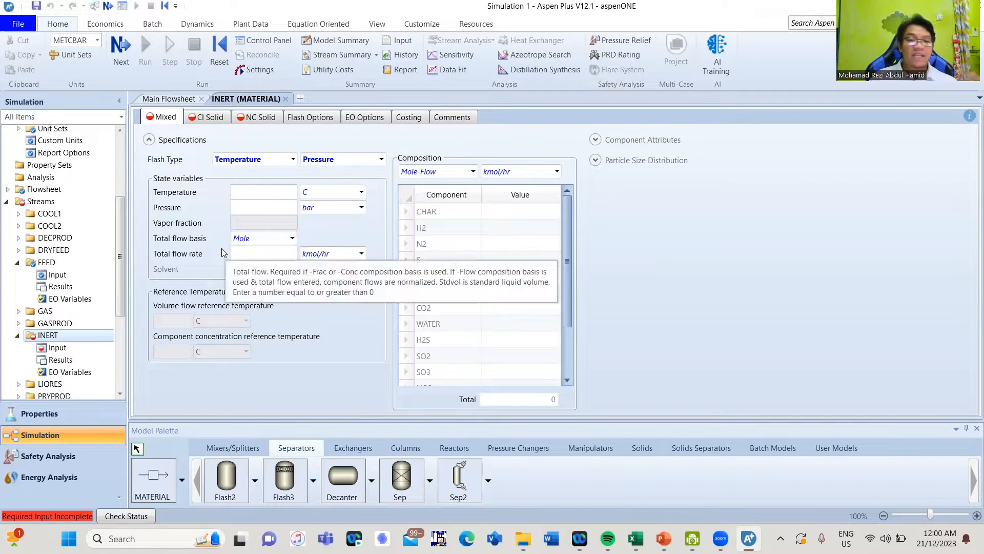
Set the INERT stream to 30 C, 1 bar and a total mass flow of 0.5 kg/min
click(246, 193)
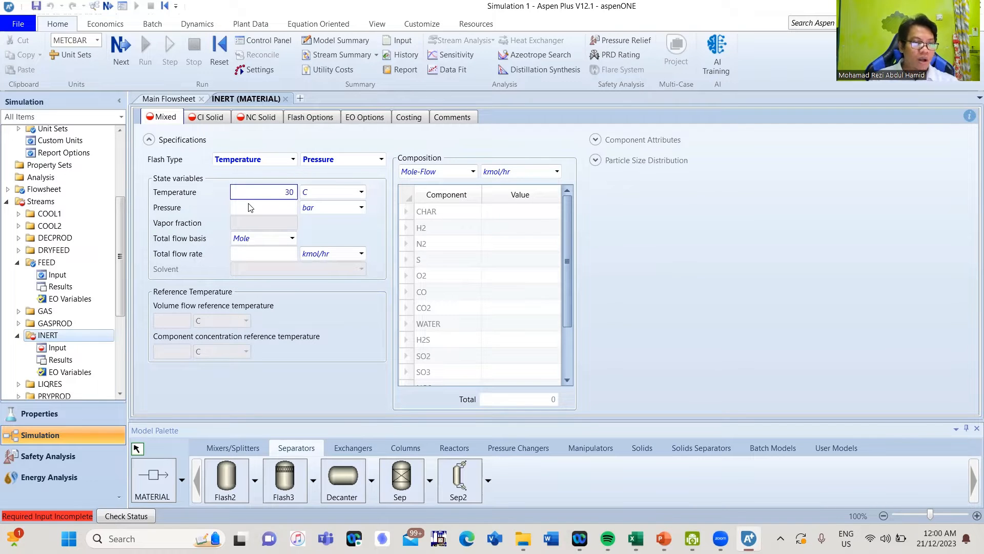
click(250, 207)
text(1)
key(Return)
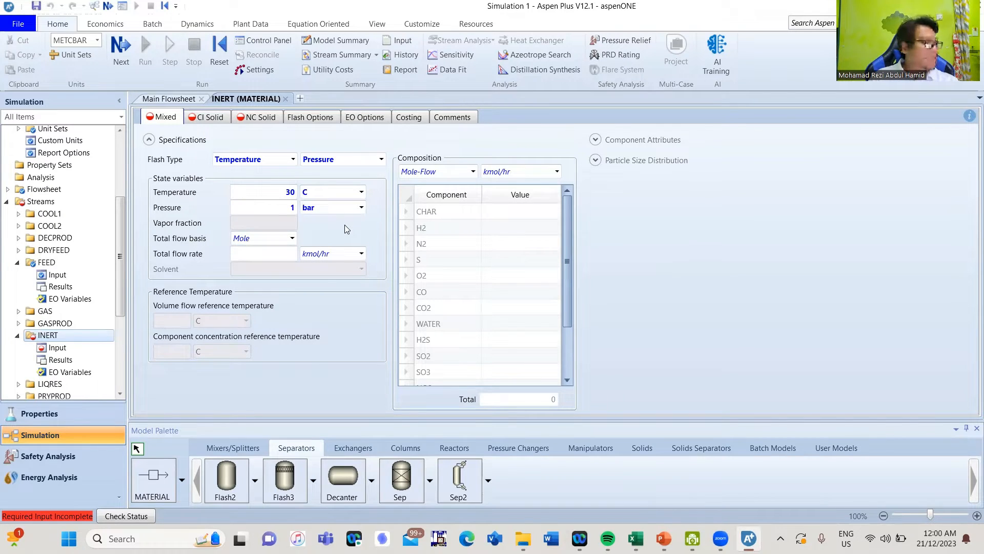
click(290, 238)
click(276, 251)
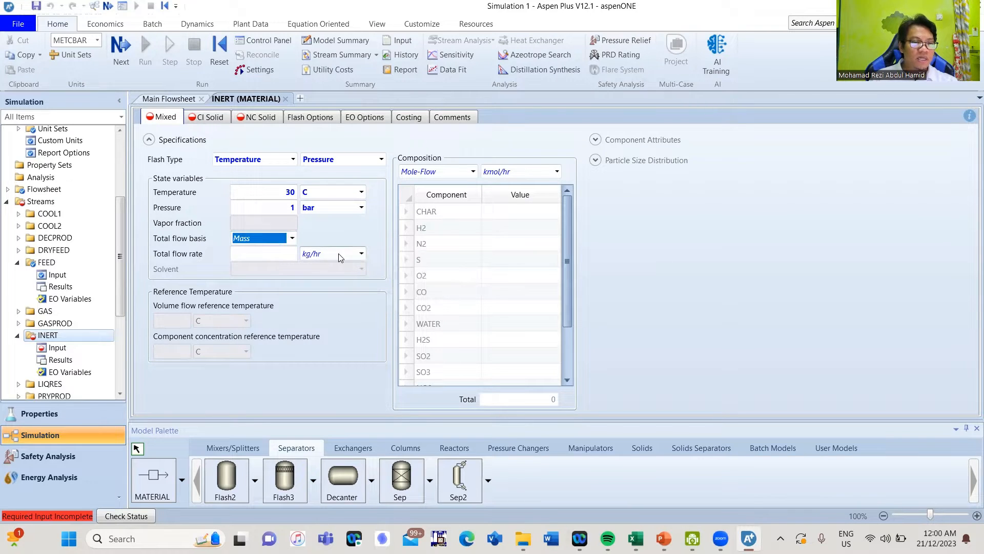
click(355, 256)
click(356, 254)
click(316, 277)
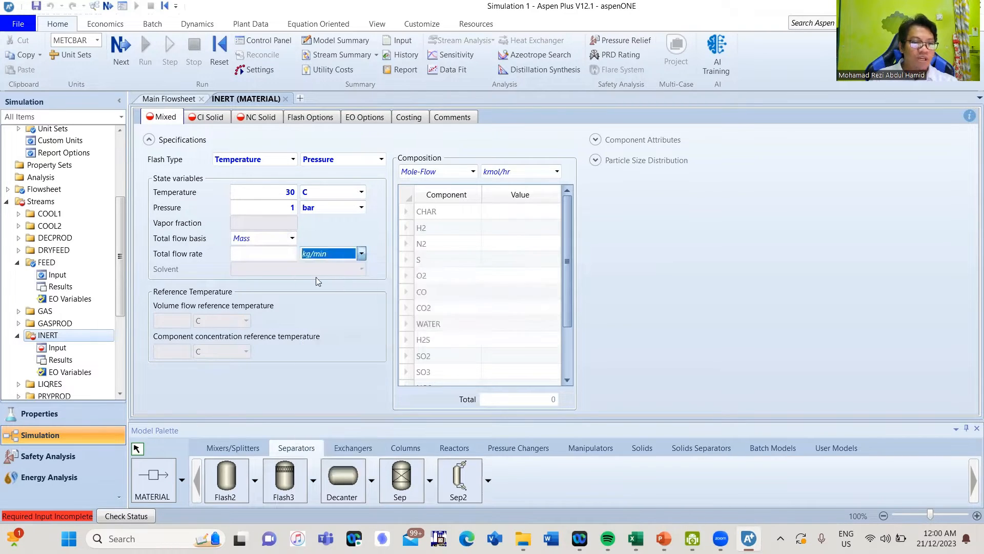
click(287, 255)
text(0)
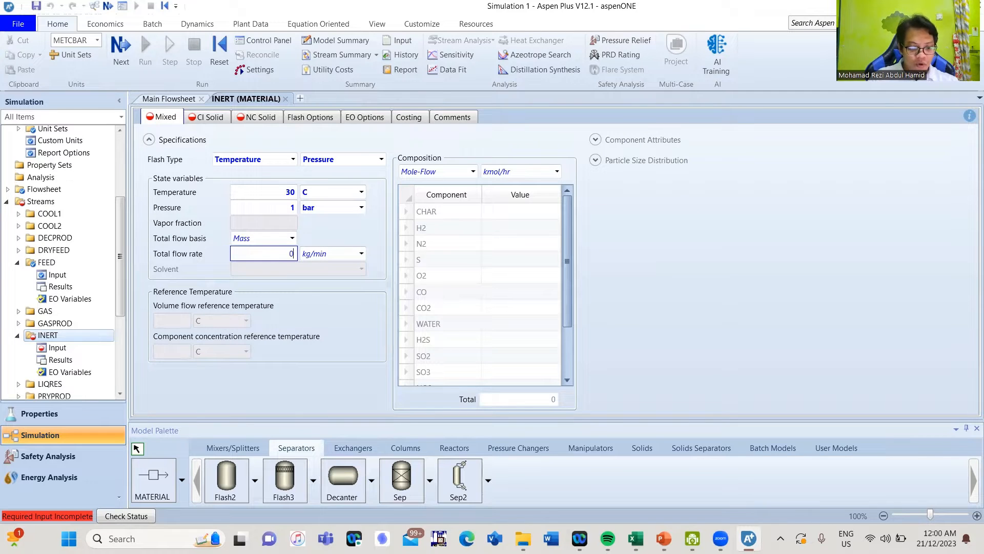
text(.5)
click(368, 285)
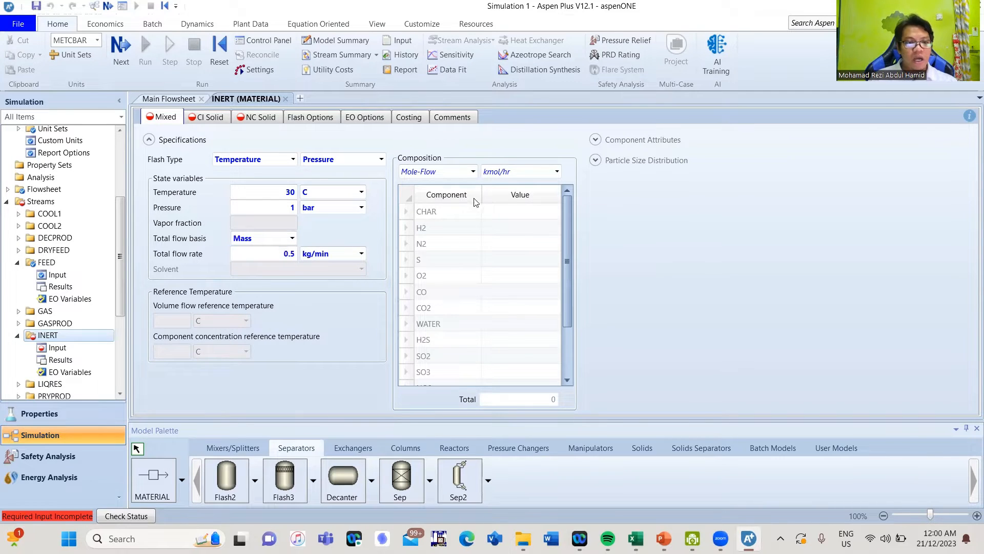
Give INERT a mole-fraction composition of 0.99 N2 and 0.01 O2, then close its form
click(473, 173)
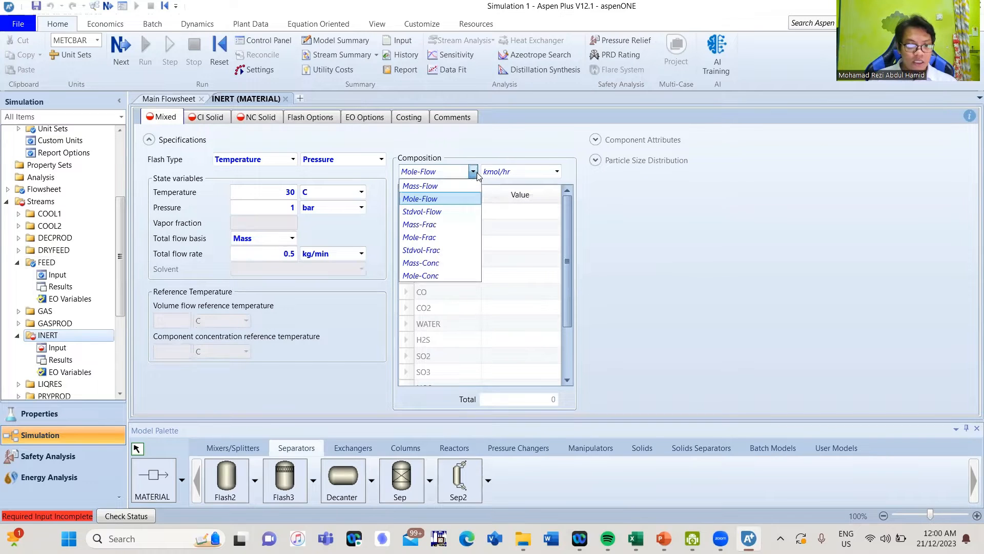
click(446, 236)
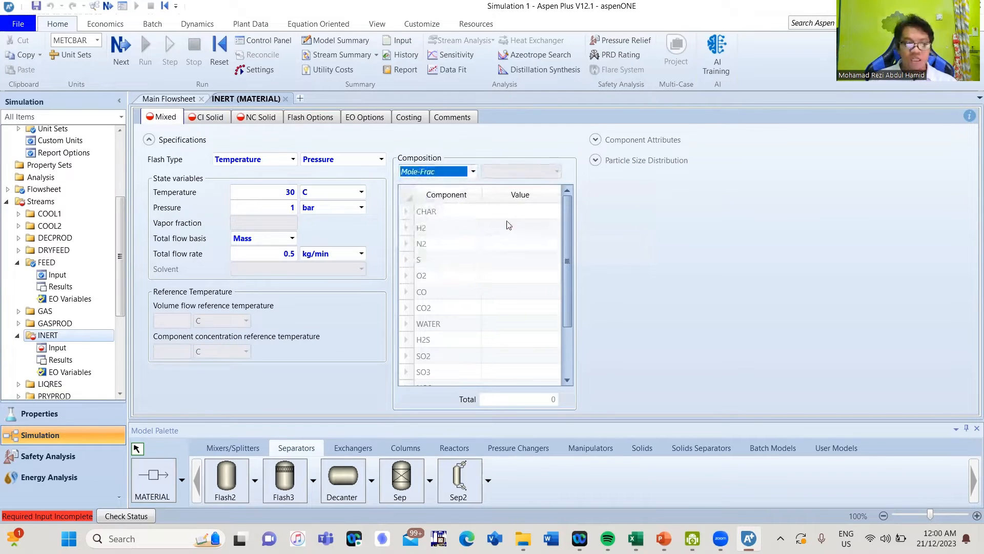
click(513, 245)
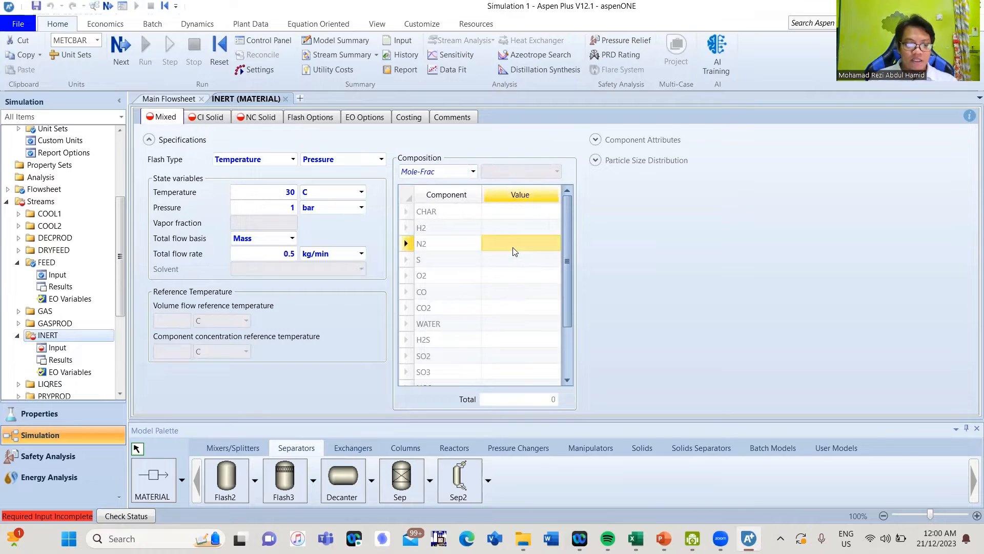
text(0.99)
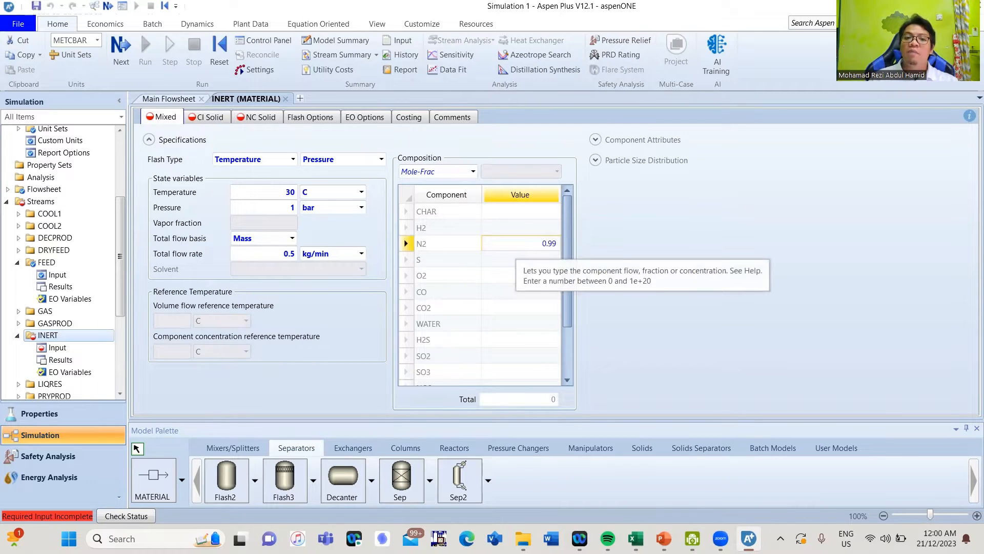
key(Return)
key(Return)
key(Return)
key(Return)
key(Return)
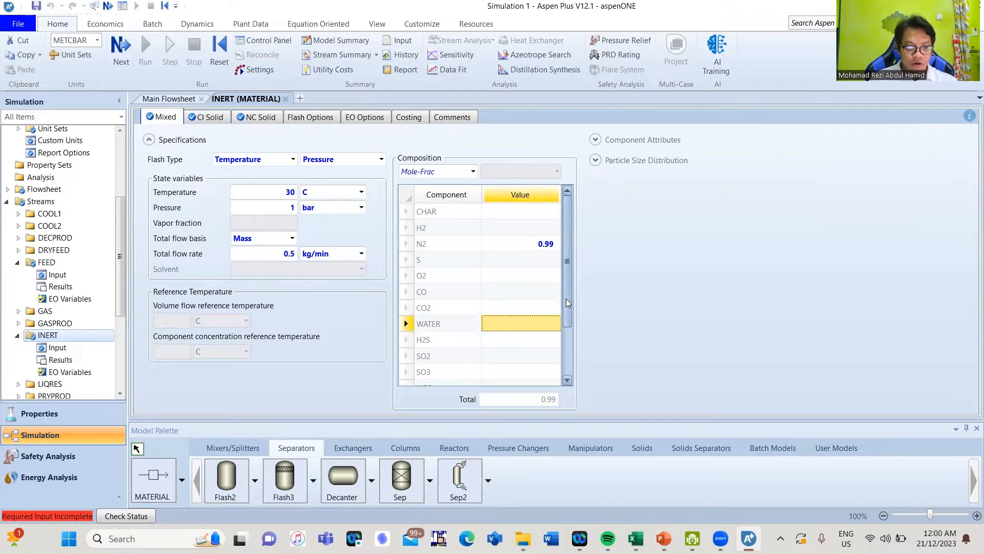
scroll(569, 346, down, 2)
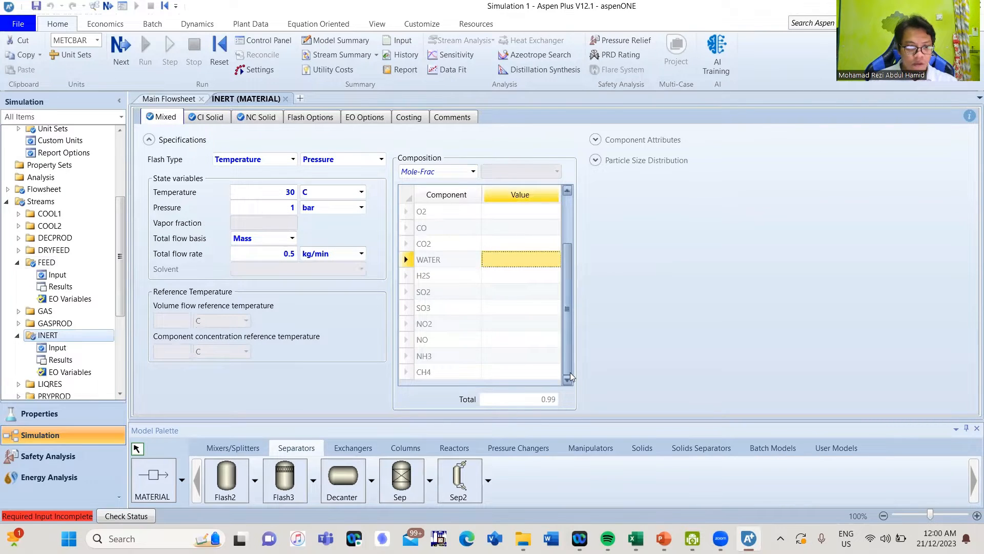
scroll(569, 328, up, 2)
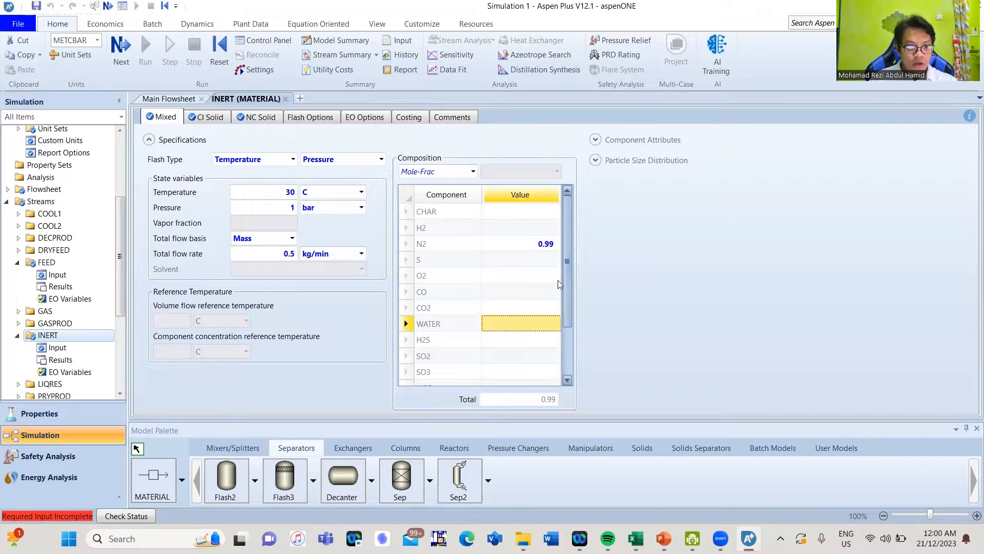
click(513, 275)
text(0.01)
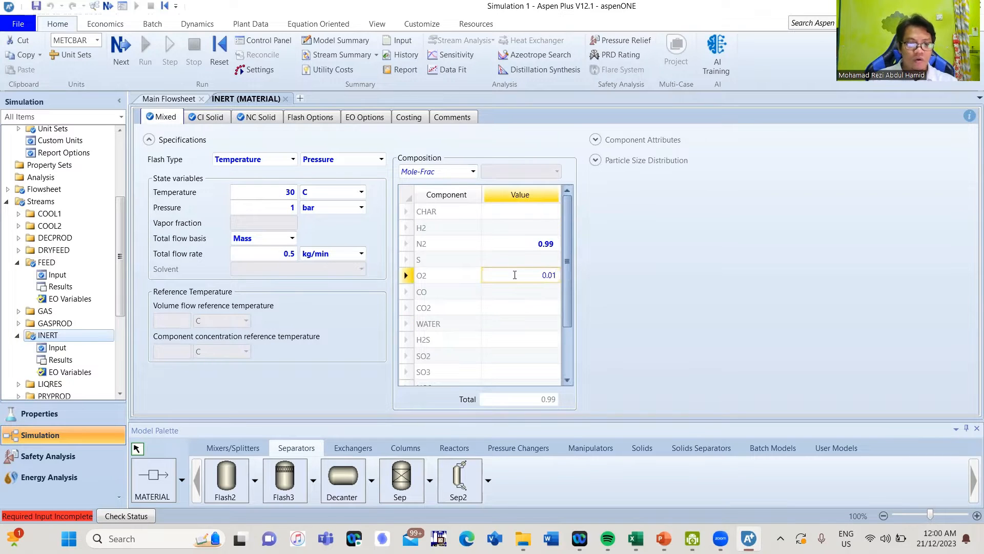
key(Return)
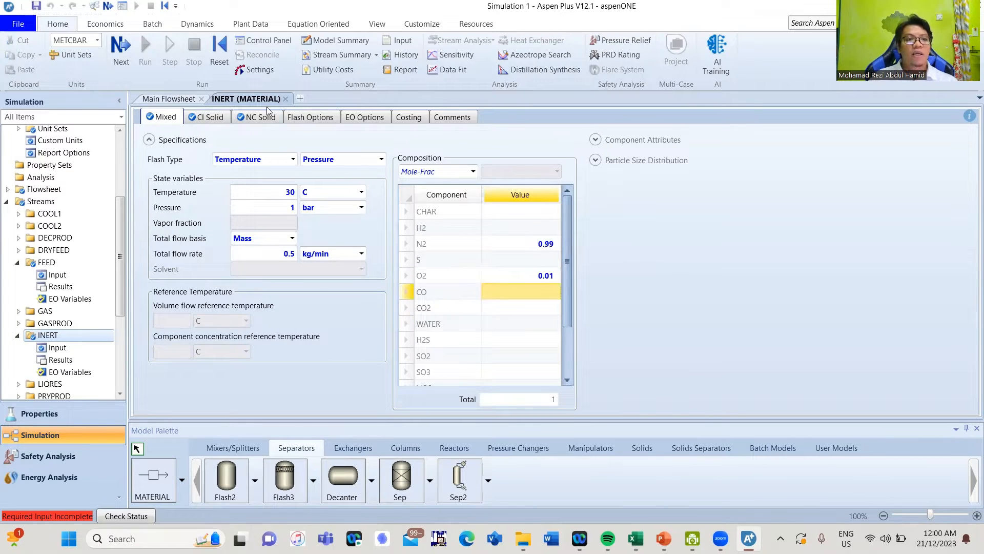
click(286, 99)
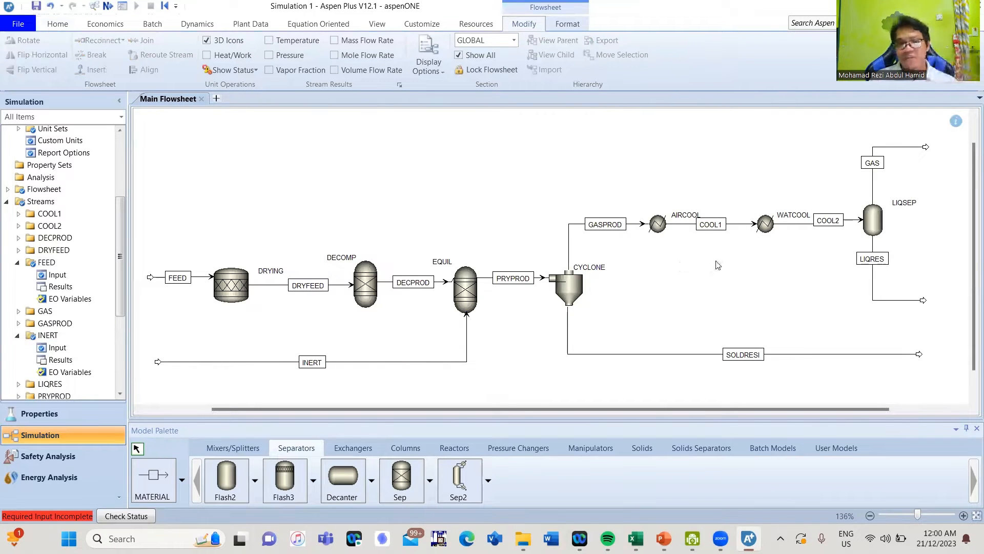
Set the AIRCOOL cooler outlet to 300 C and 1 bar
click(659, 225)
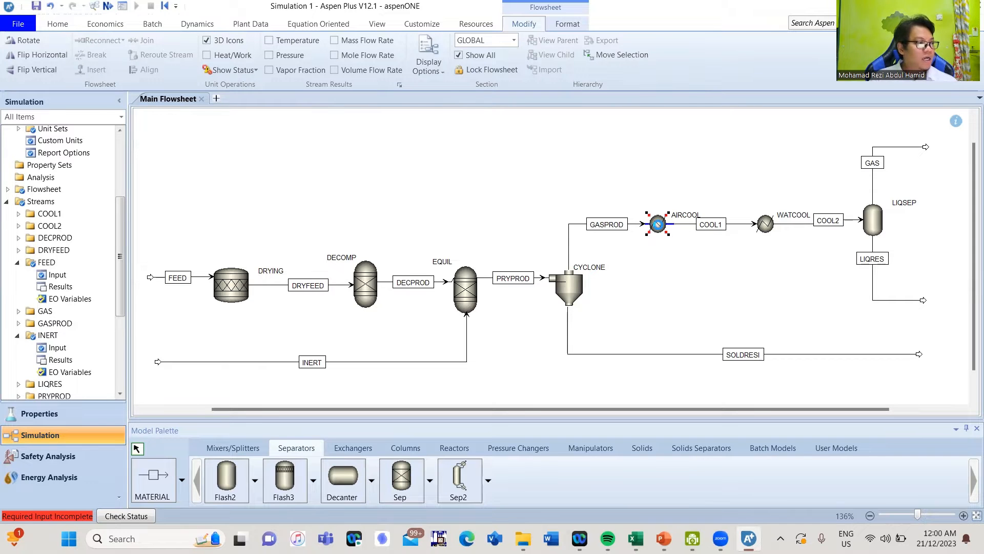
double_click(659, 226)
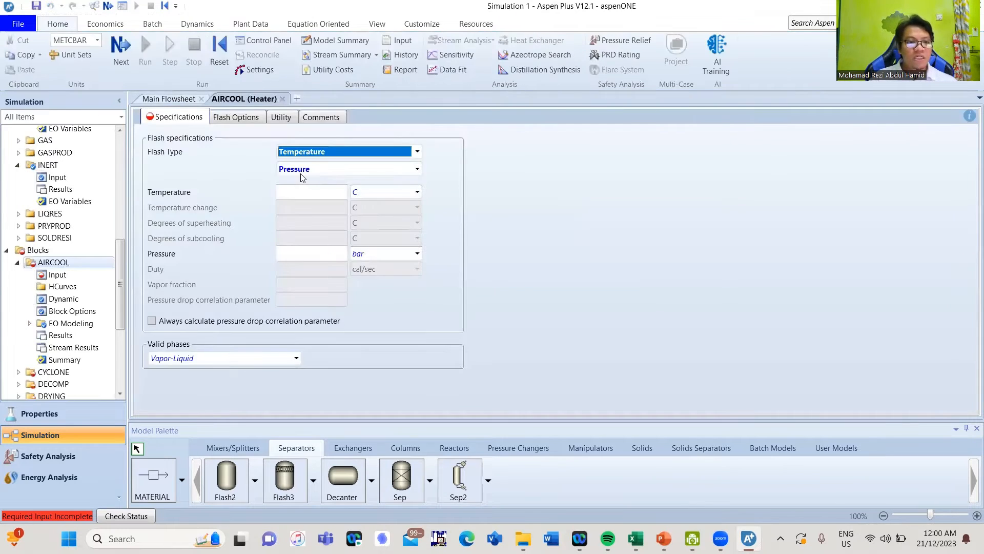
click(303, 190)
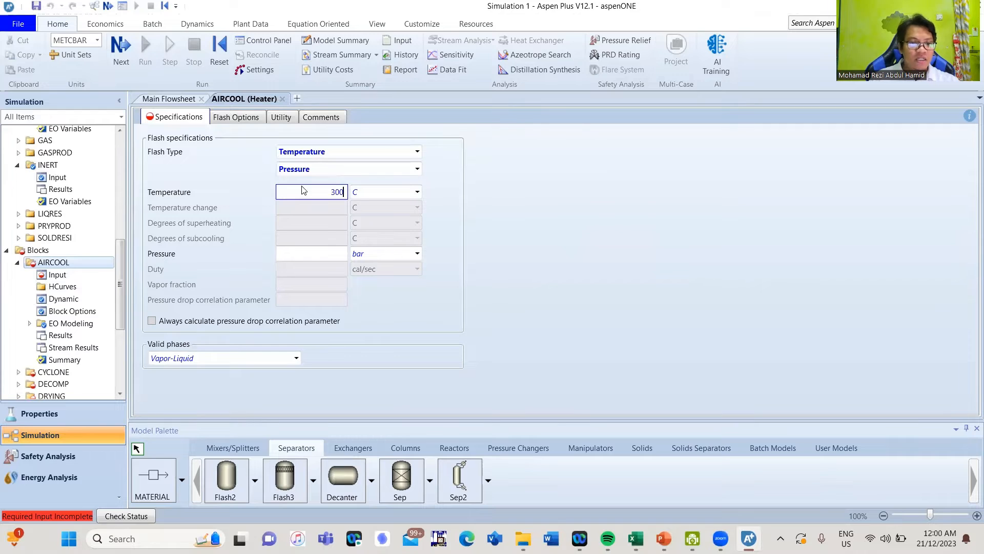
key(Tab)
text(1)
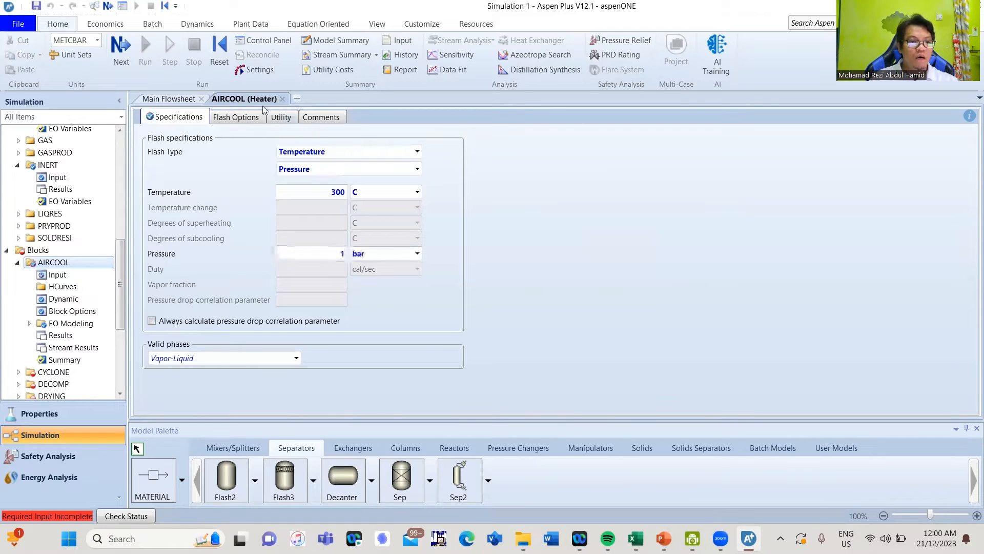
click(282, 98)
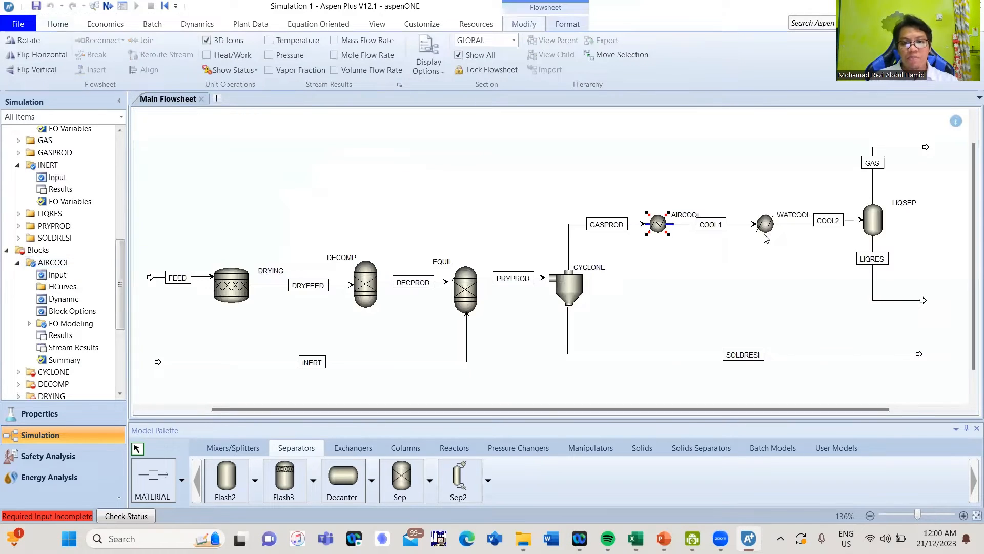
Set the WATCOOL cooler outlet to 40 C and 1 bar
click(766, 245)
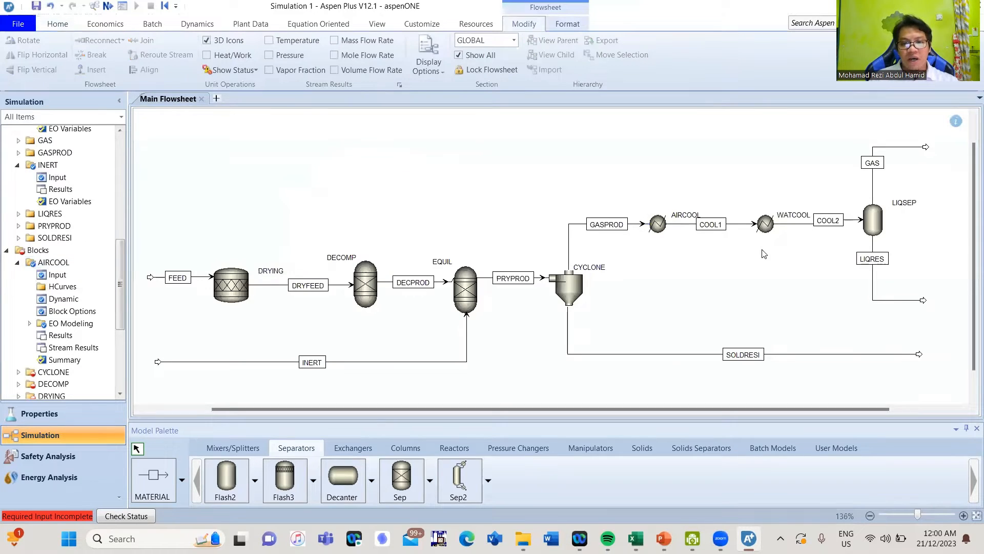
click(766, 226)
double_click(766, 227)
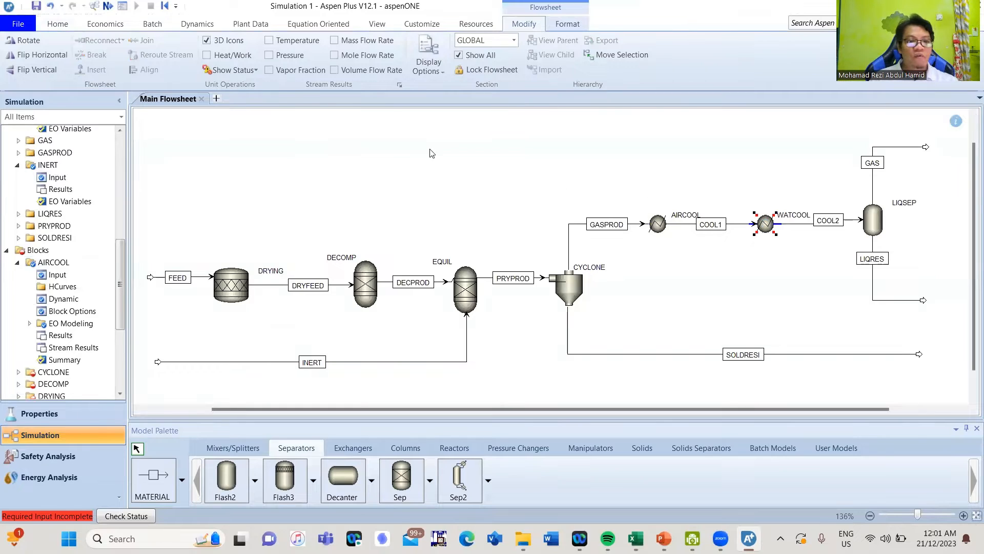
click(308, 191)
text(40)
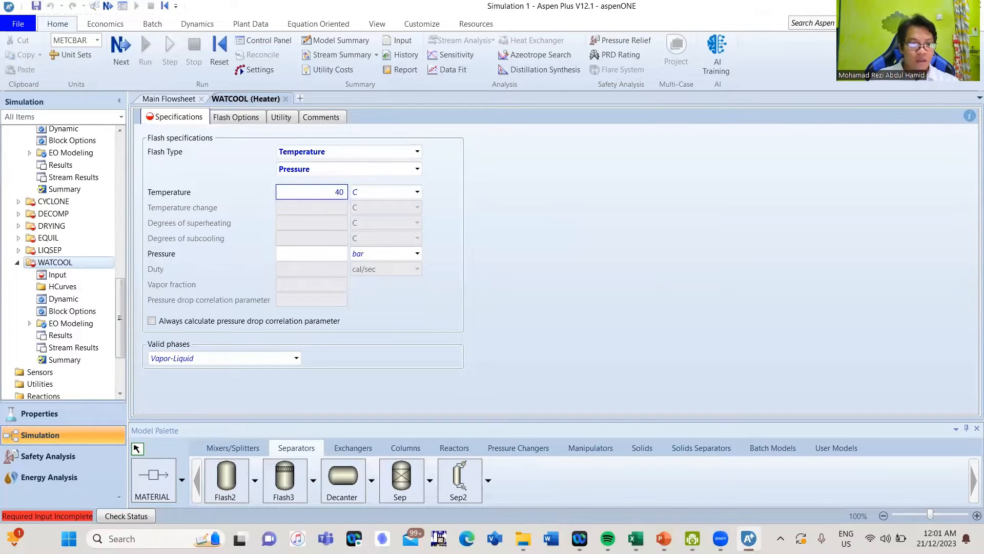
click(315, 253)
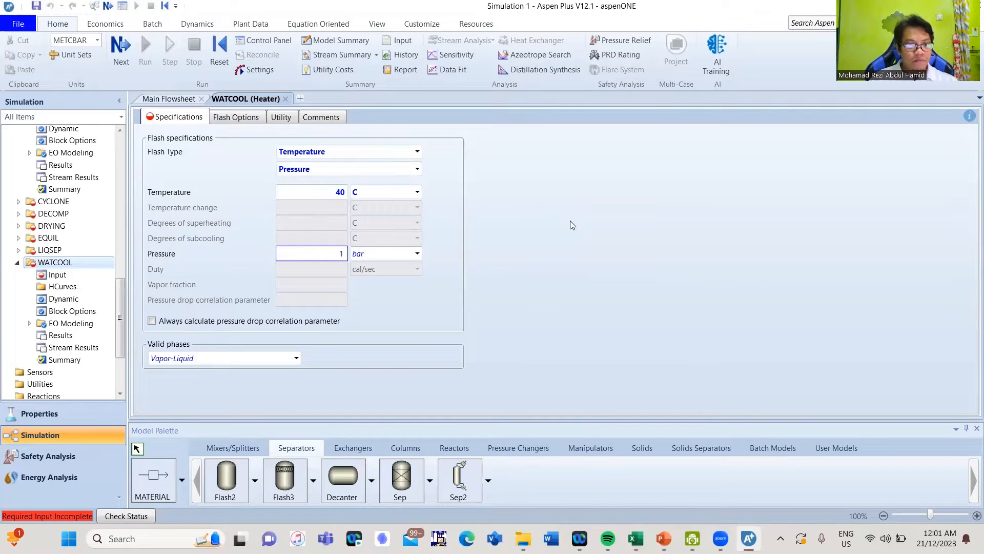
click(286, 99)
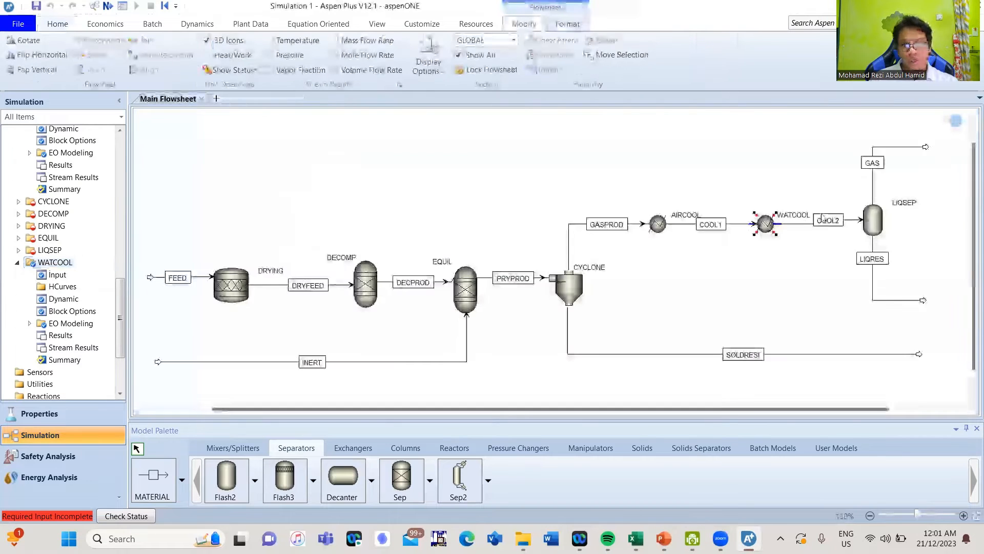
Specify the LIQSEP flash by duty: 0 duty at 1 bar
double_click(872, 228)
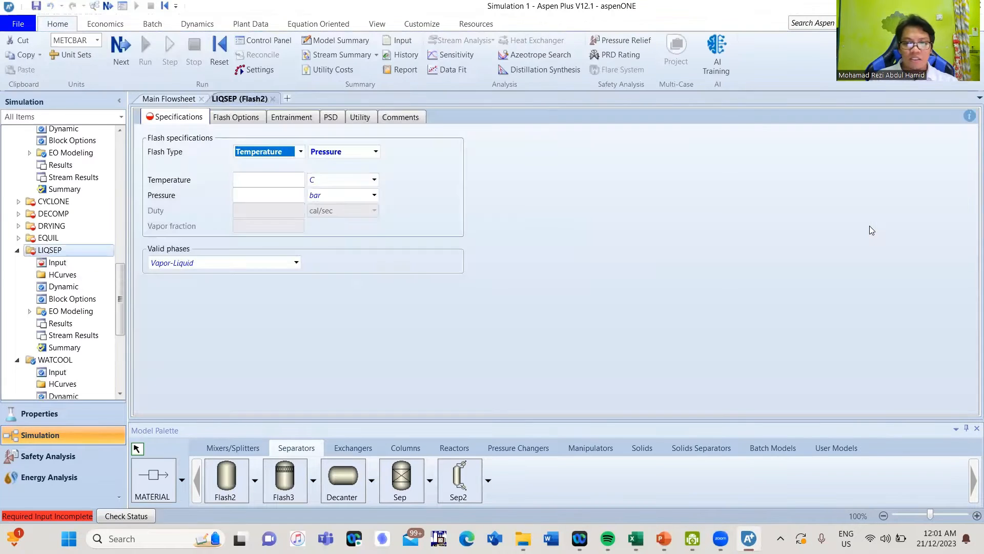
click(279, 198)
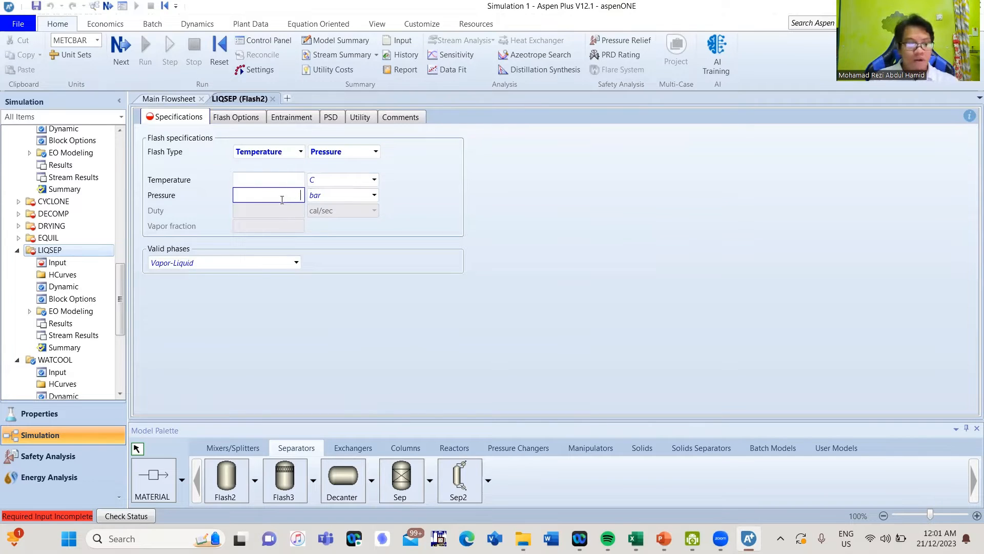
click(301, 153)
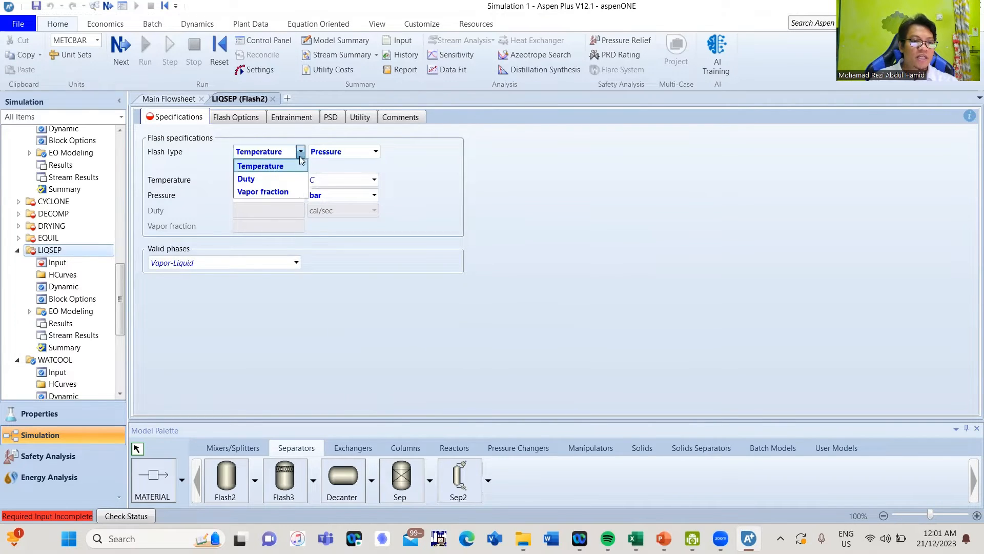
click(247, 179)
click(279, 213)
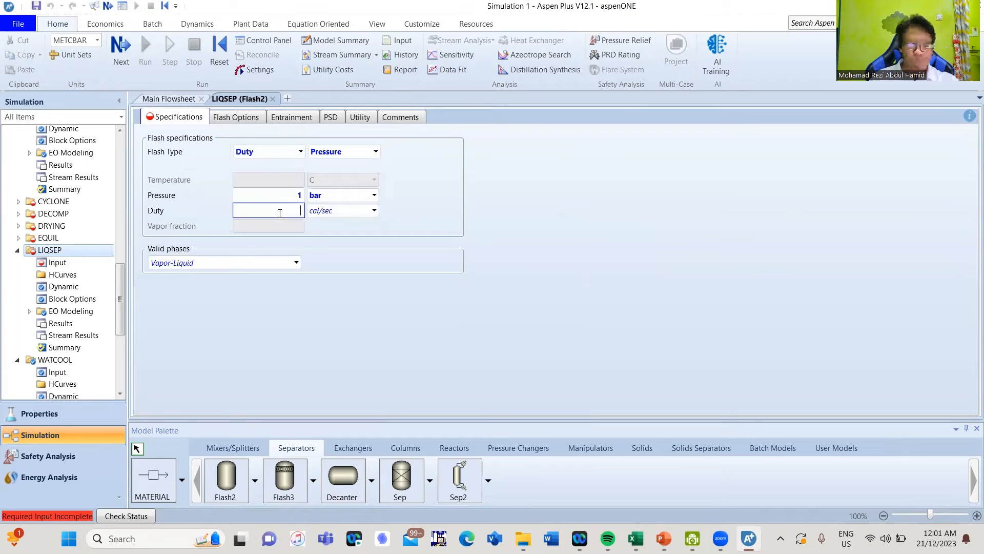
text(0)
click(607, 241)
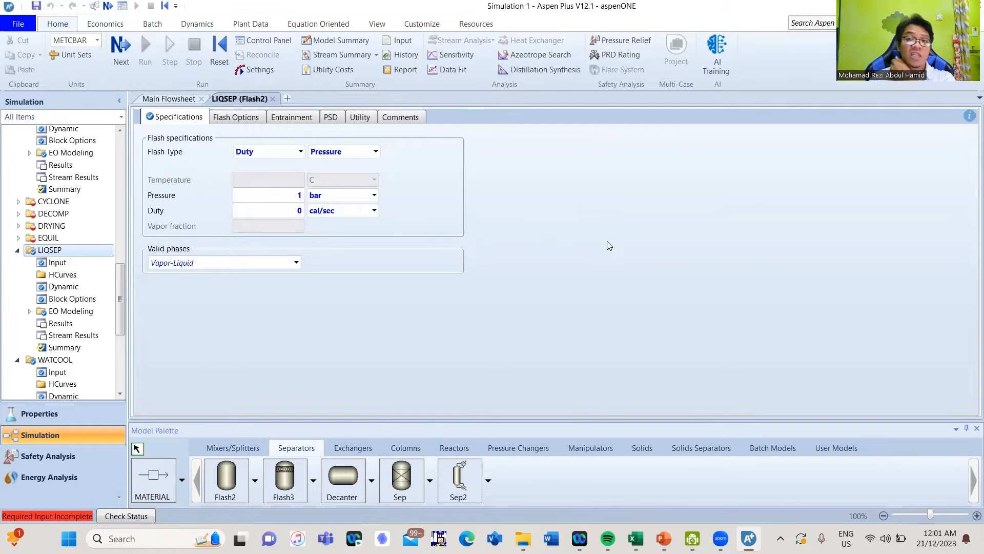
click(272, 98)
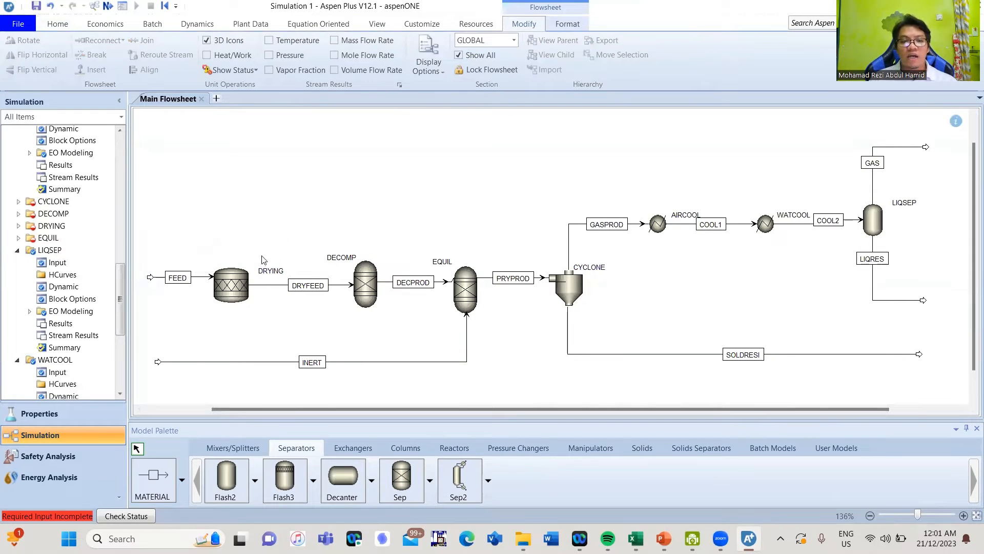
Give the DRYING reactor 150 C and 1 bar, then add a new reaction under Reactions
double_click(239, 290)
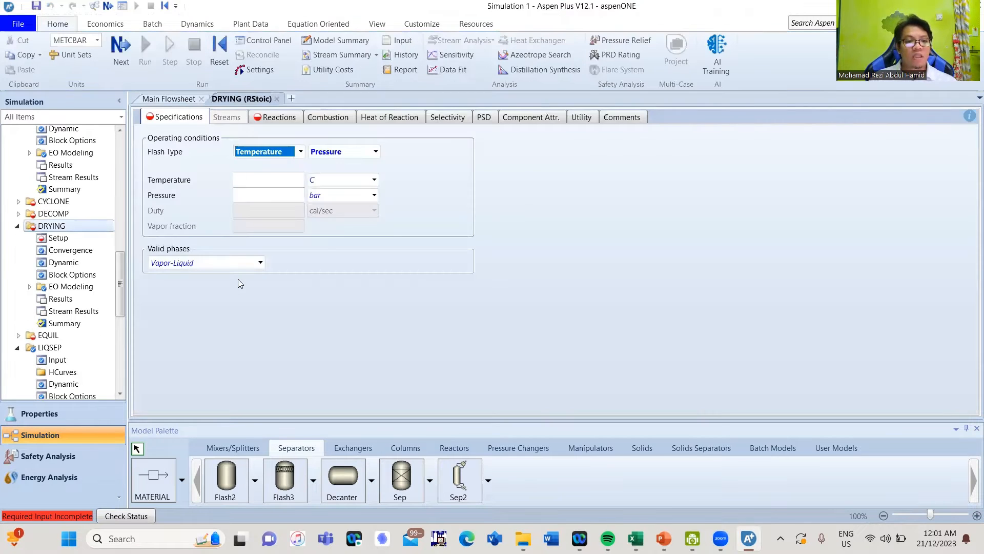
click(263, 179)
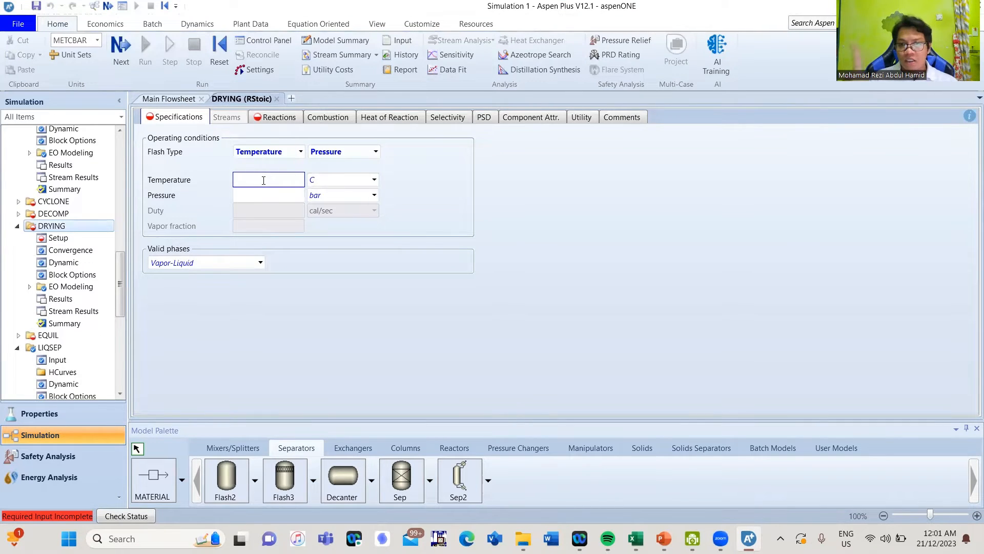
text(150)
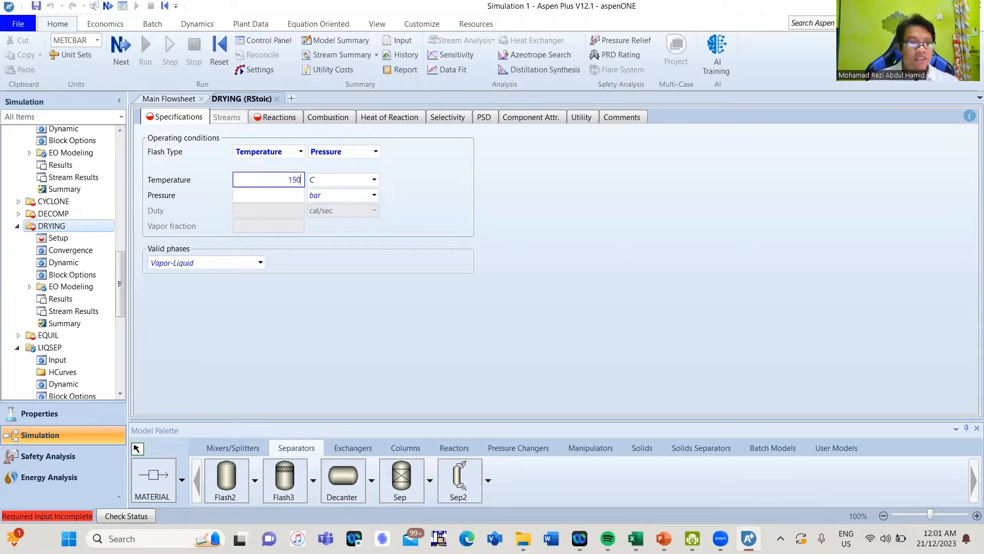
click(275, 197)
text(1)
key(Return)
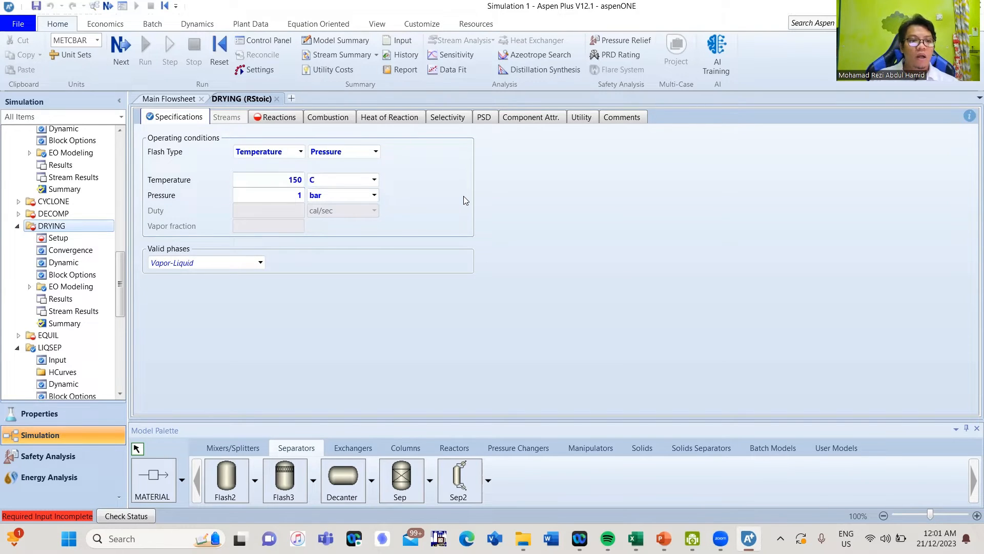
click(280, 118)
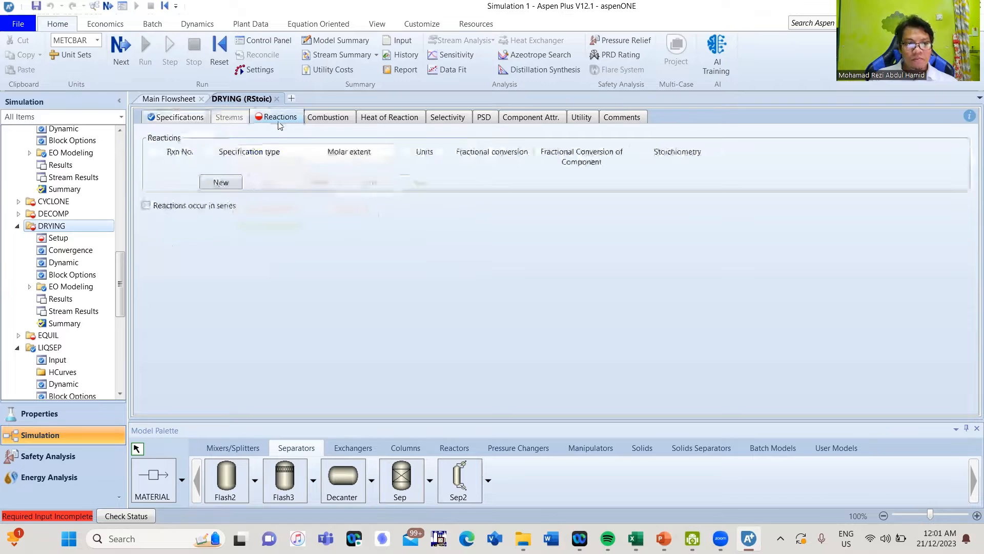
click(221, 183)
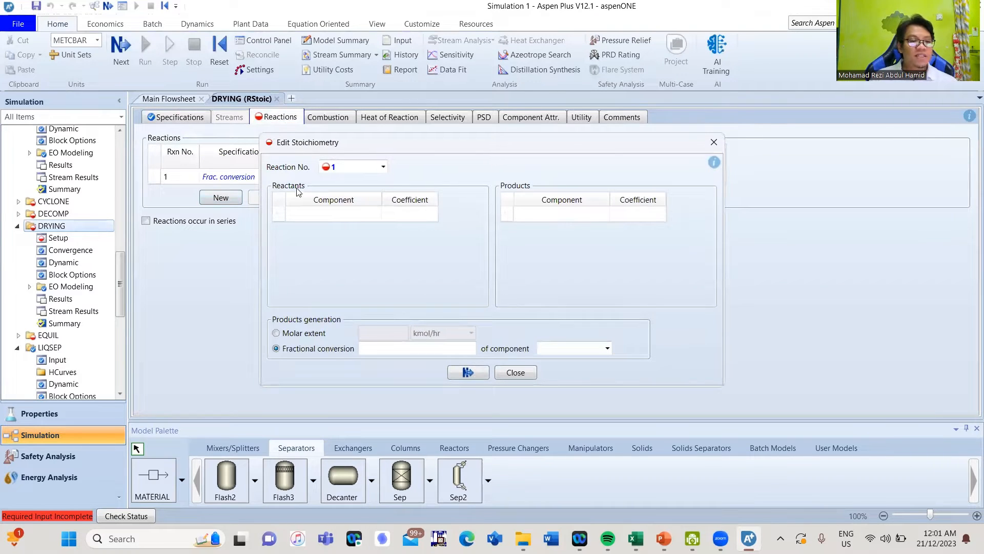
Make WET-BIO the reactant with a stoichiometric coefficient of -1
click(369, 218)
click(377, 215)
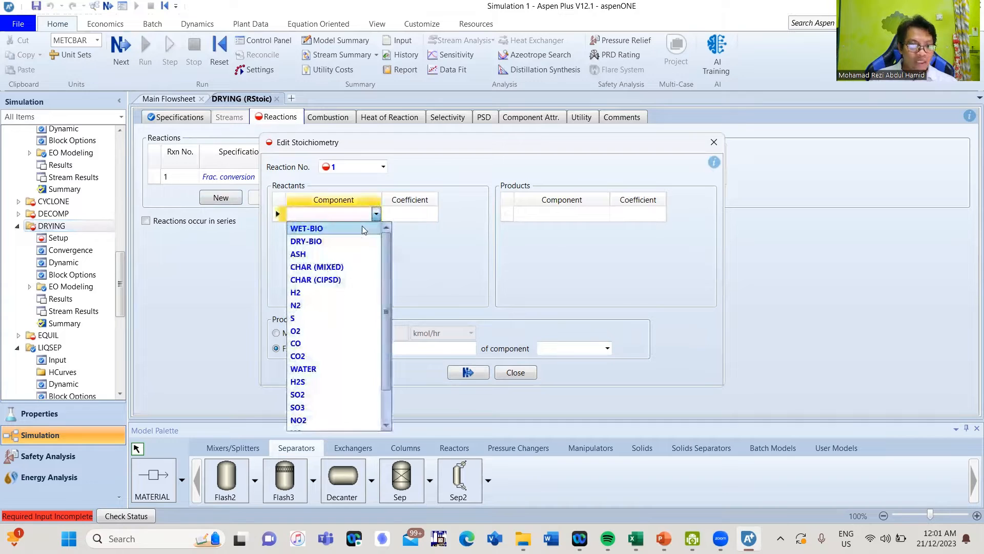
click(318, 285)
click(404, 214)
text(-1)
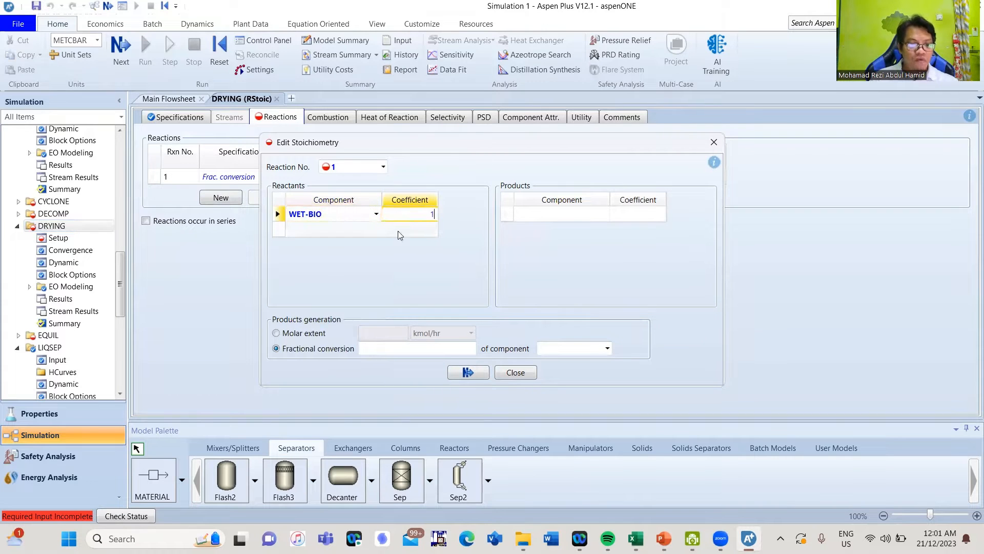
key(Return)
Add DRY-BIO and WATER as the reaction products
click(605, 214)
click(605, 214)
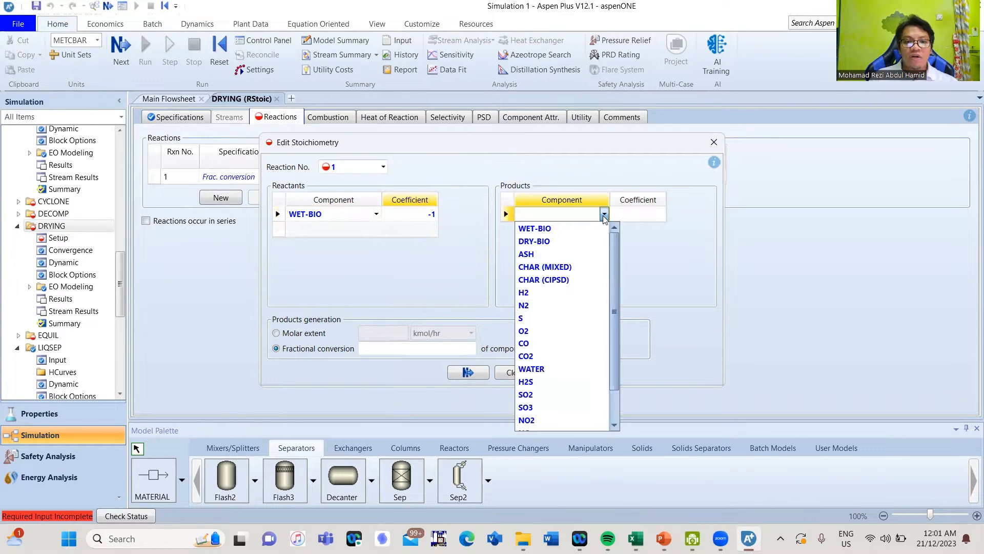
click(581, 251)
click(604, 214)
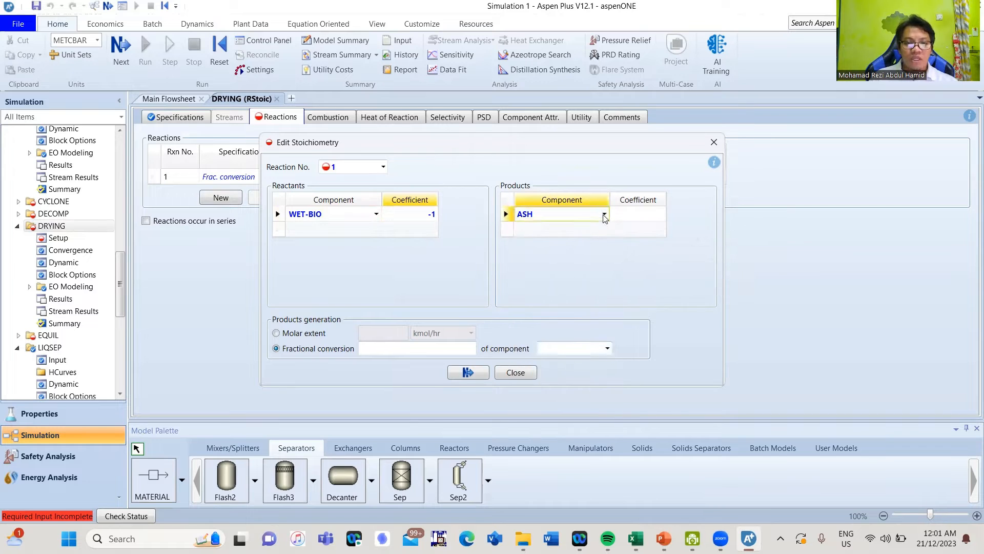
scroll(572, 234, up, 1)
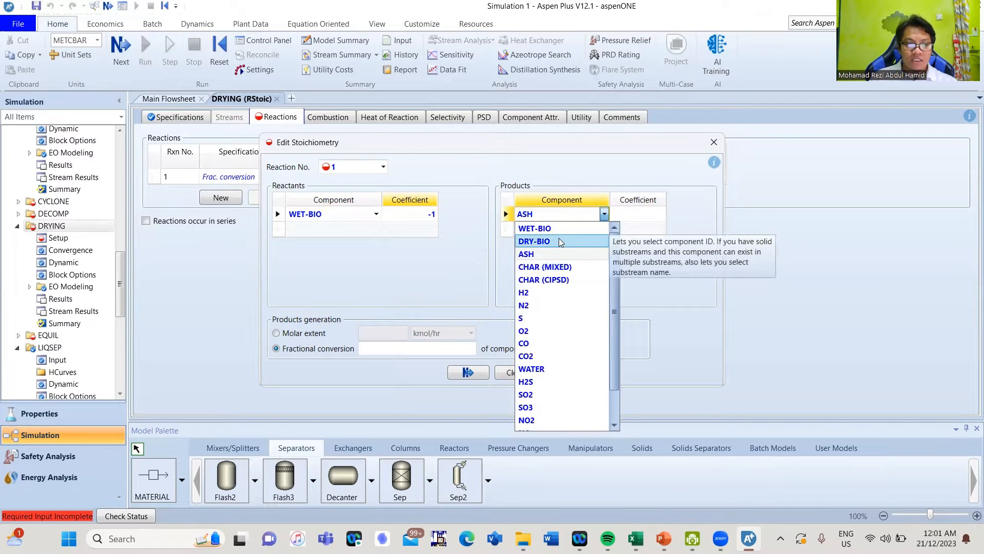
click(534, 241)
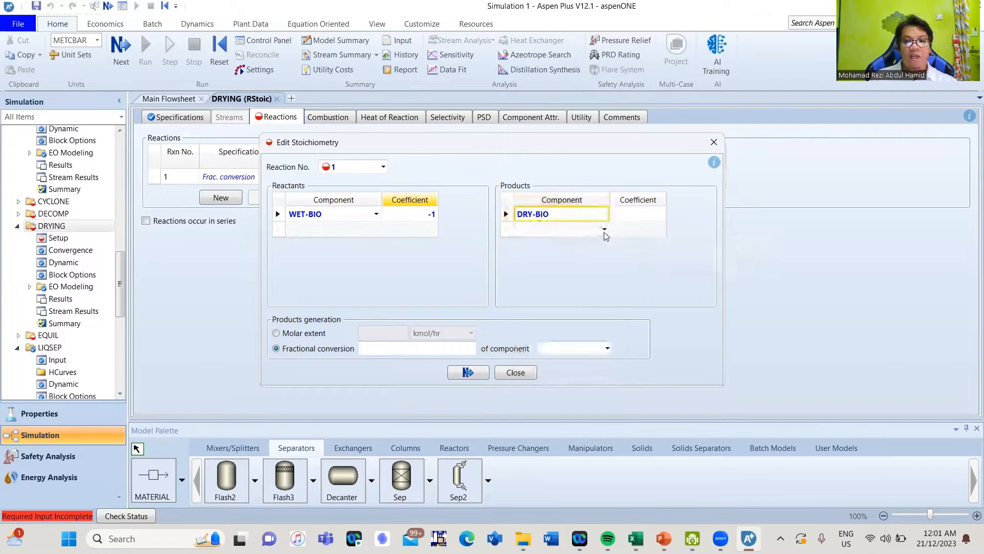
click(604, 229)
click(605, 229)
scroll(559, 333, down, 1)
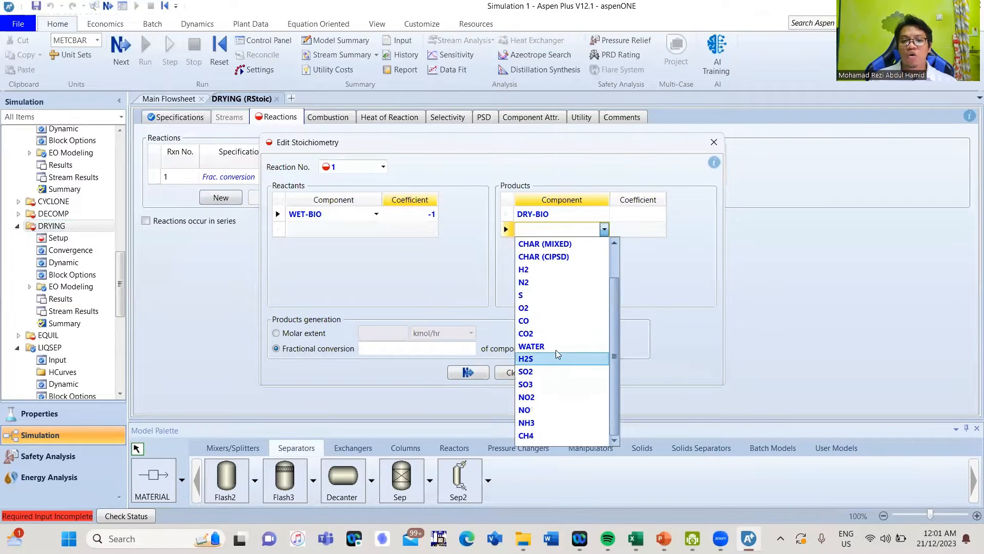
click(558, 347)
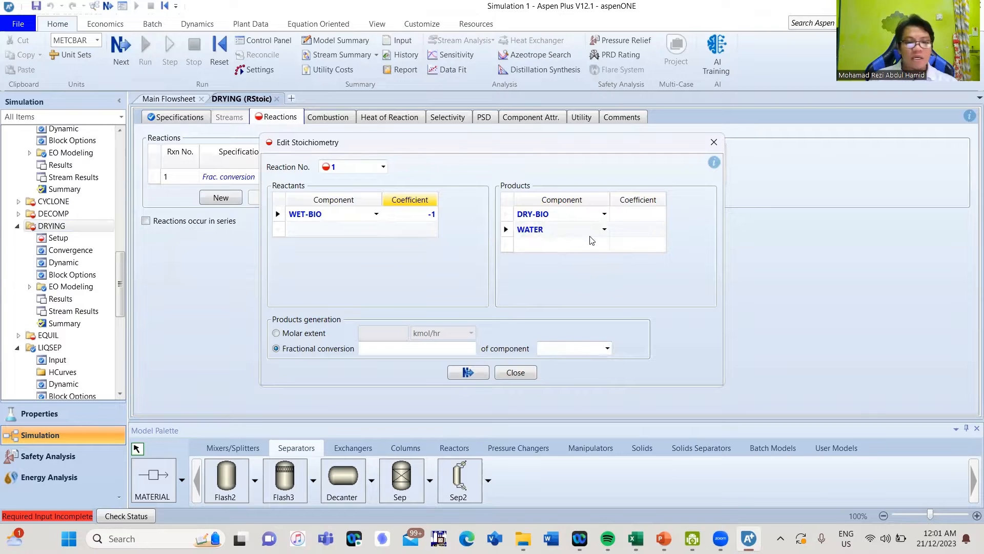
Set the product coefficients to 0.9214 for DRY-BIO and 1 for WATER
click(628, 219)
text(0.9)
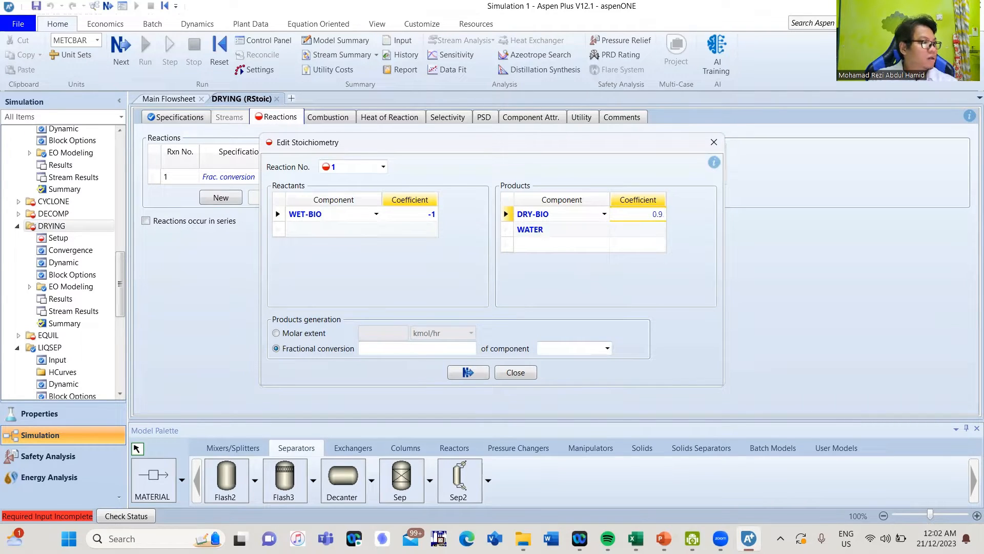
text(214)
key(Return)
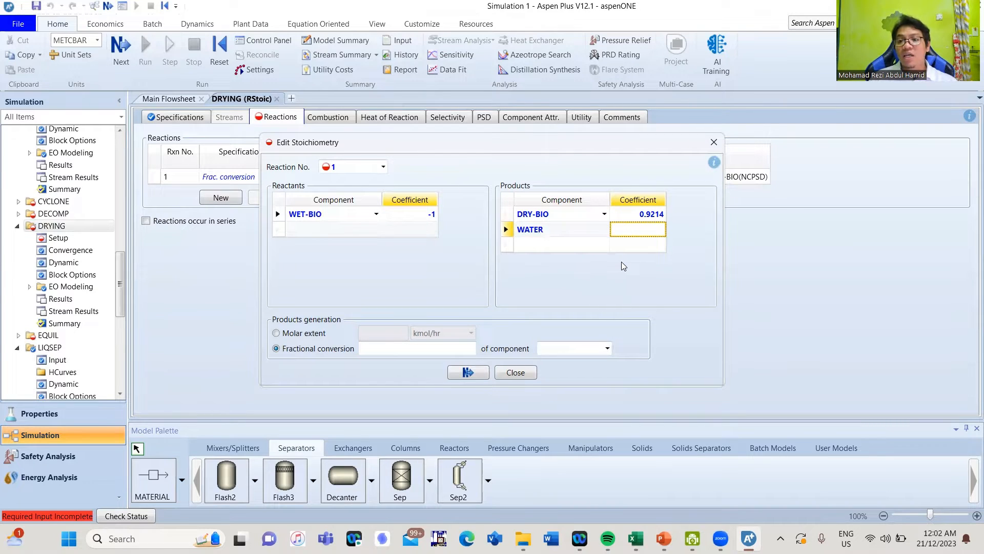
text(1)
key(Return)
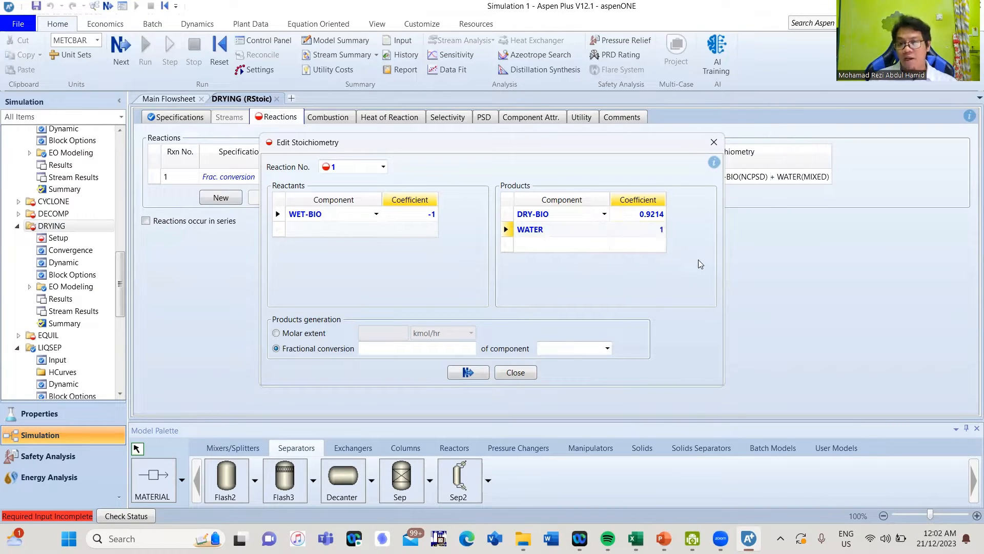
Set a fractional conversion of 1 based on component WET-BIO
click(472, 349)
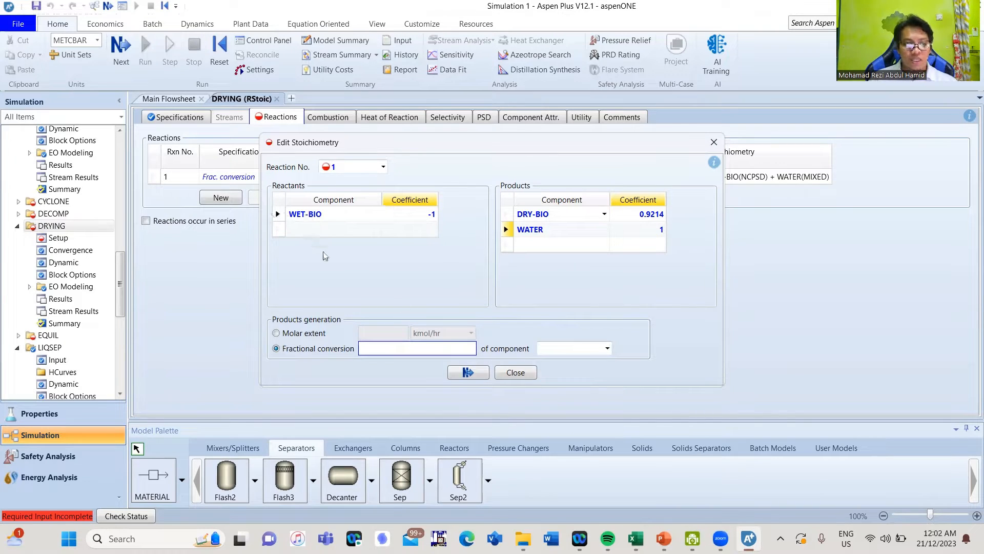
text(1)
key(Return)
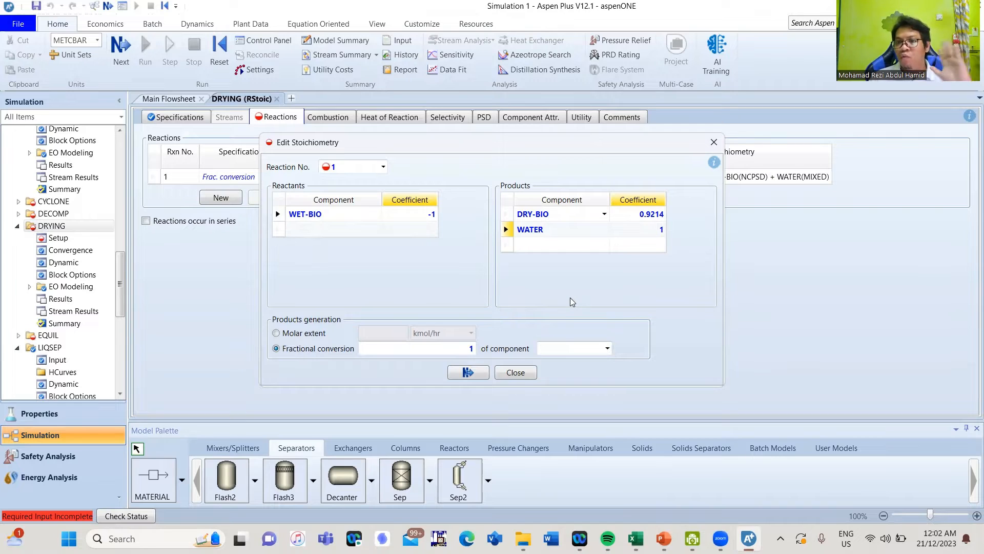
click(585, 349)
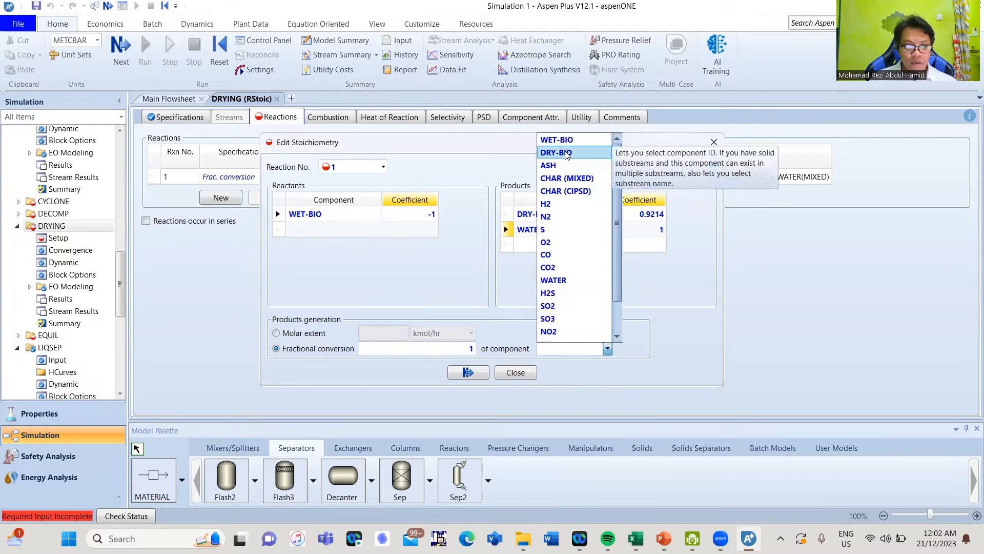
click(556, 153)
click(608, 348)
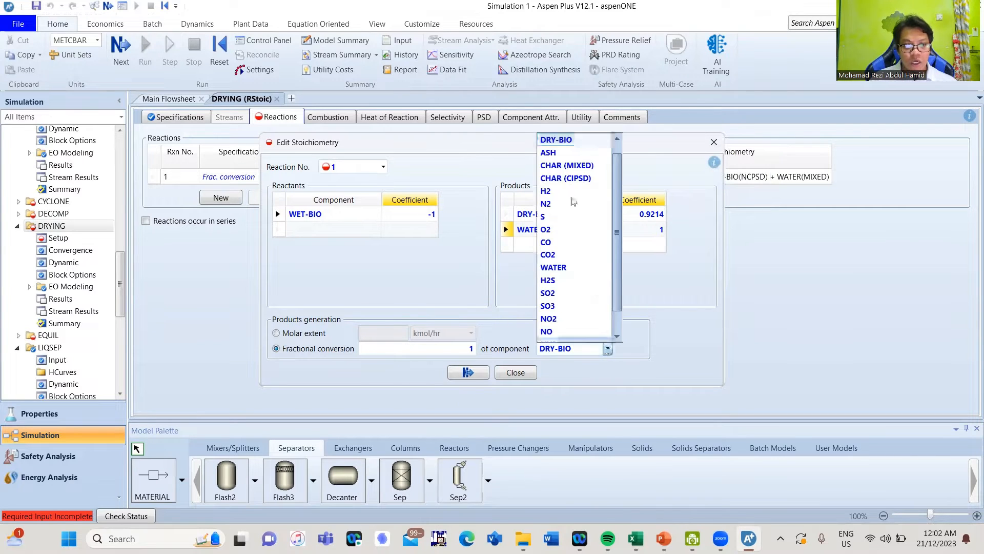
click(566, 142)
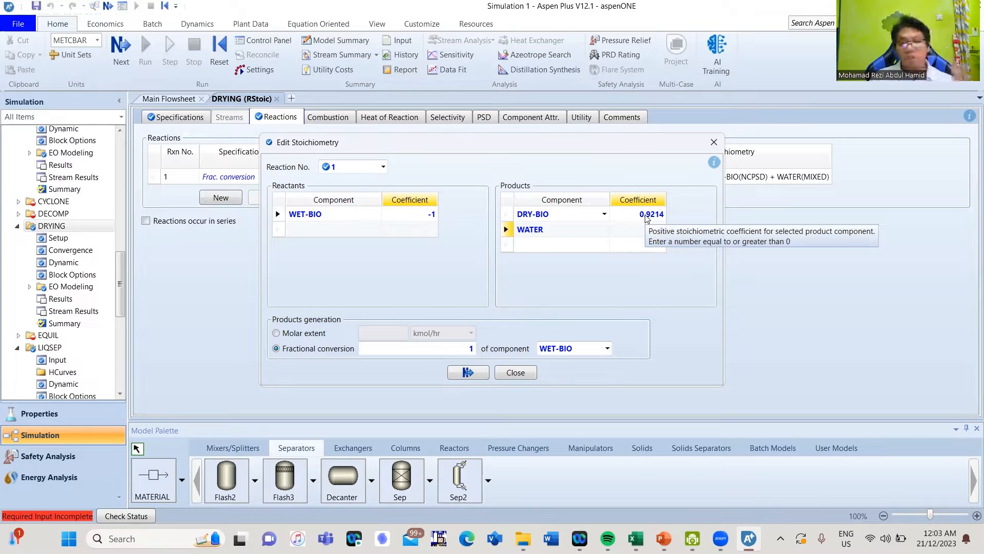
text(1)
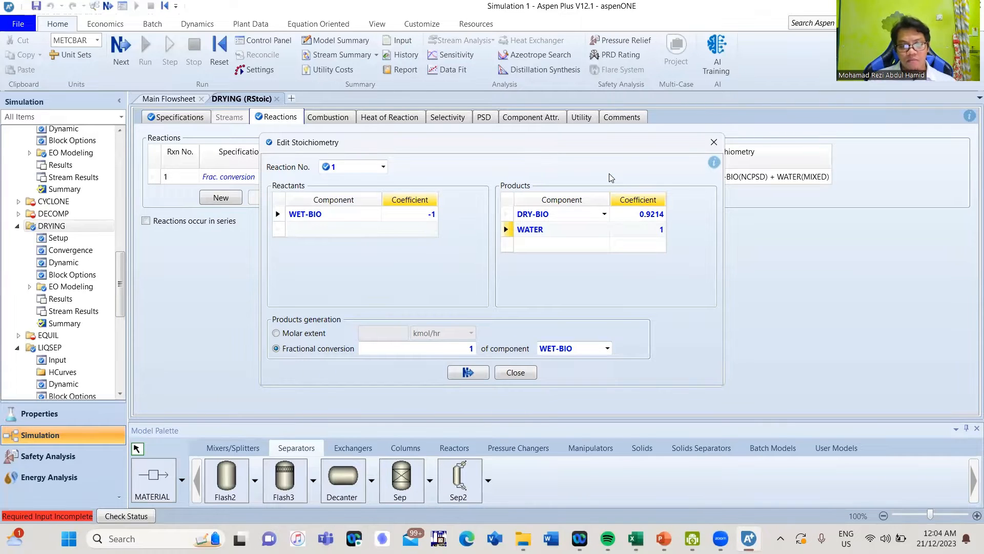
Finish the drying reaction and show DRYING's component attribute settings
click(480, 377)
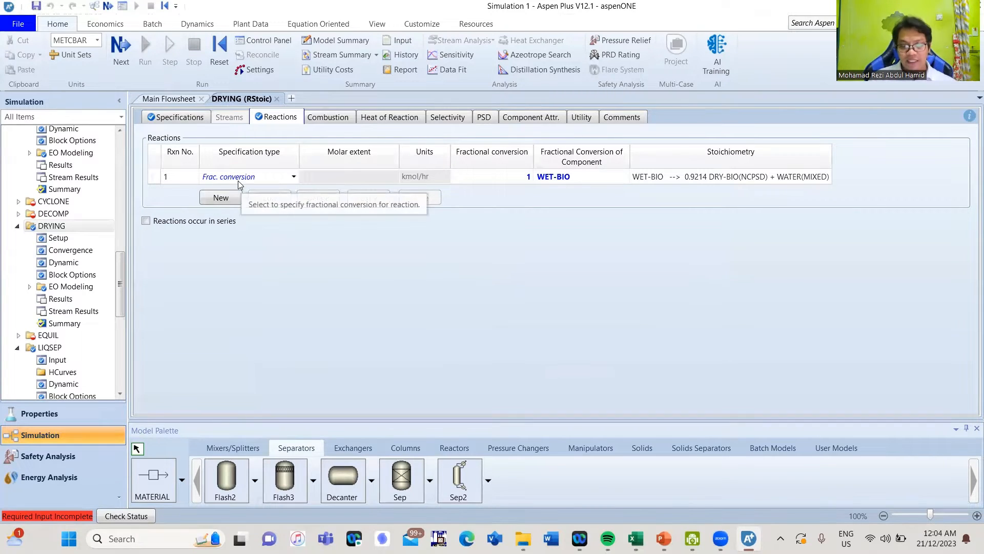
click(524, 121)
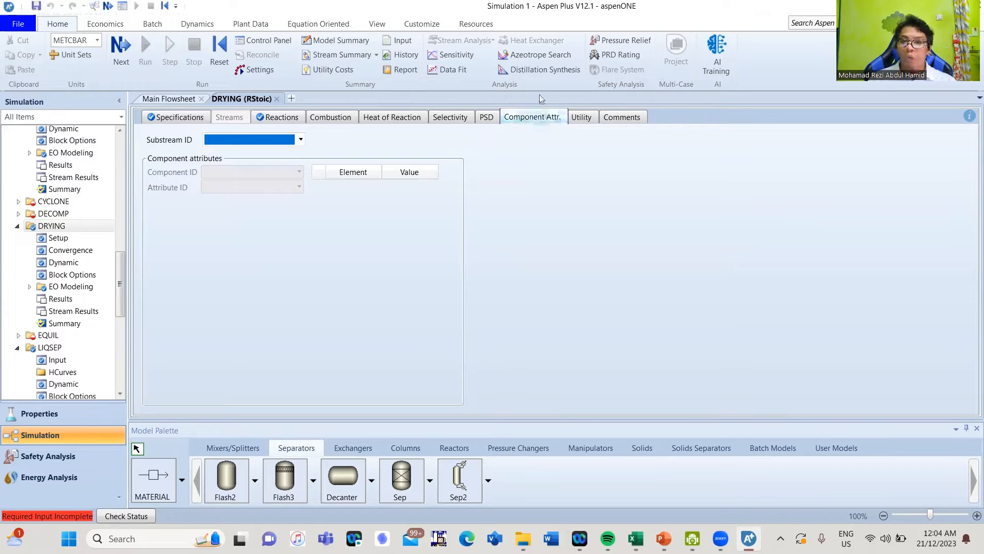
Choose substream NCPSD, component DRY-BIO and attribute PROXANAL
click(300, 140)
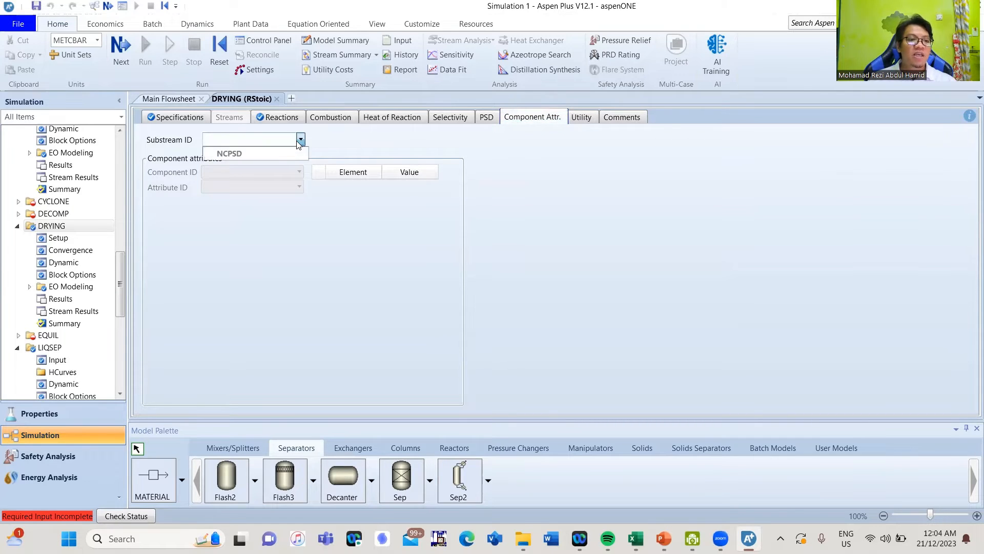
click(270, 152)
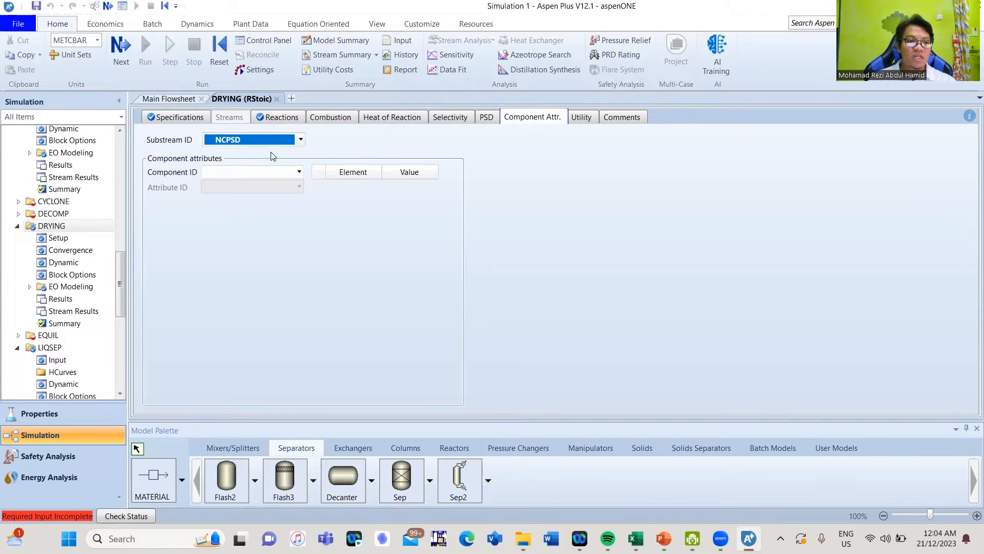
click(299, 172)
click(276, 201)
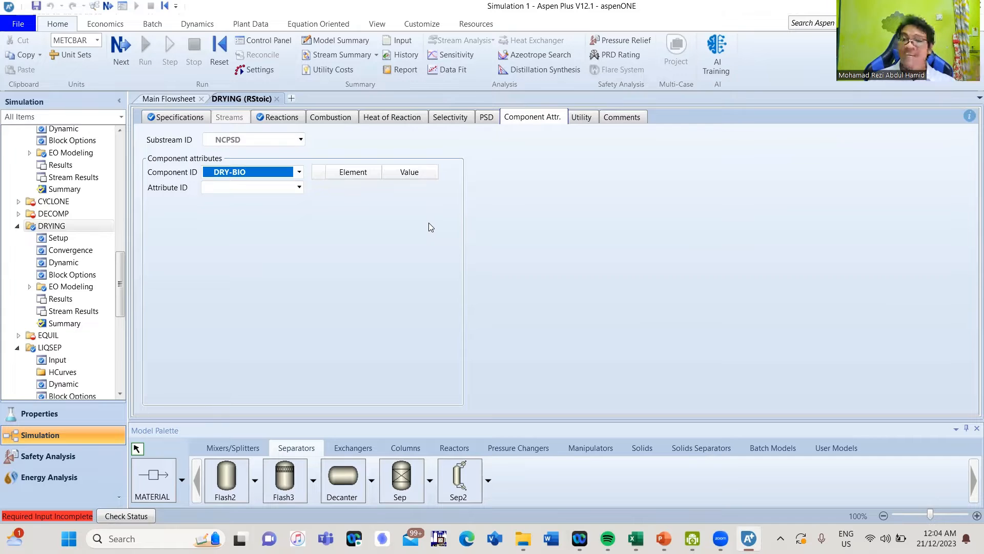
click(299, 187)
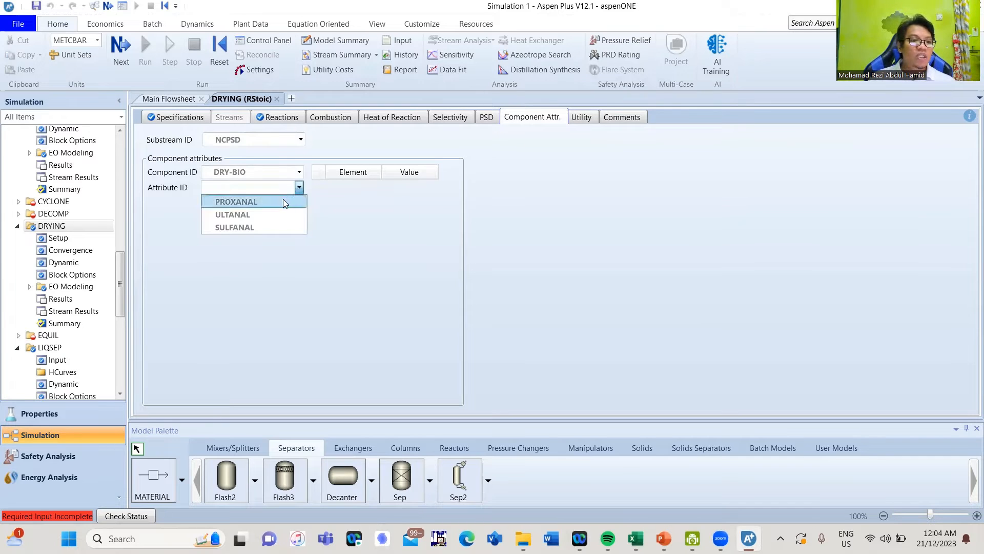
click(283, 202)
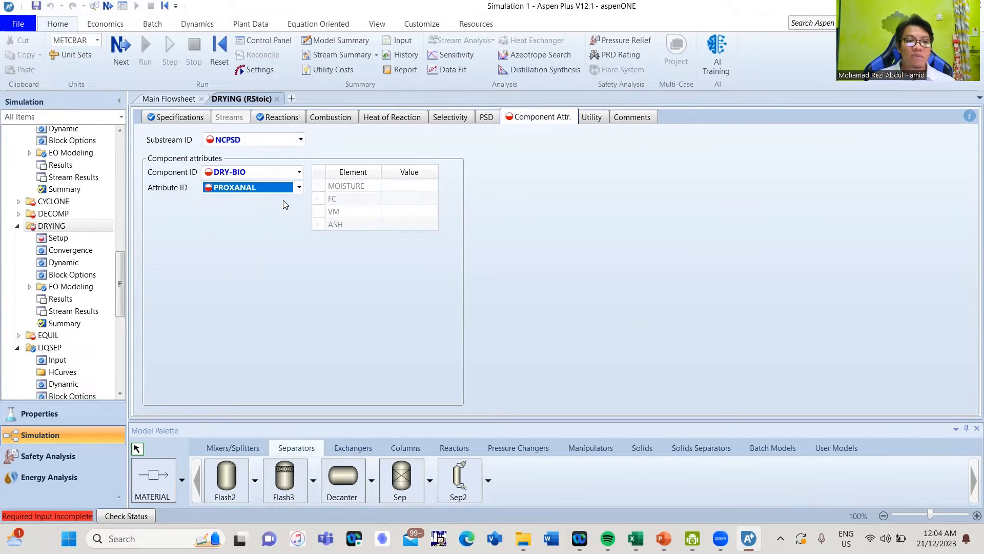
Enter the proximate analysis: moisture 0, FC 13.94, VM 84.71, ash 1.35
click(406, 193)
text(0)
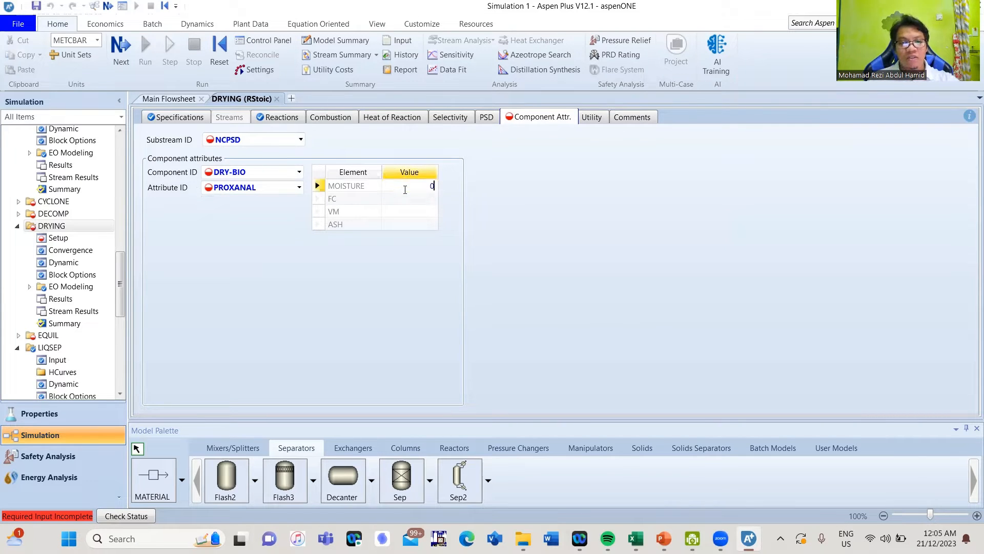
click(398, 205)
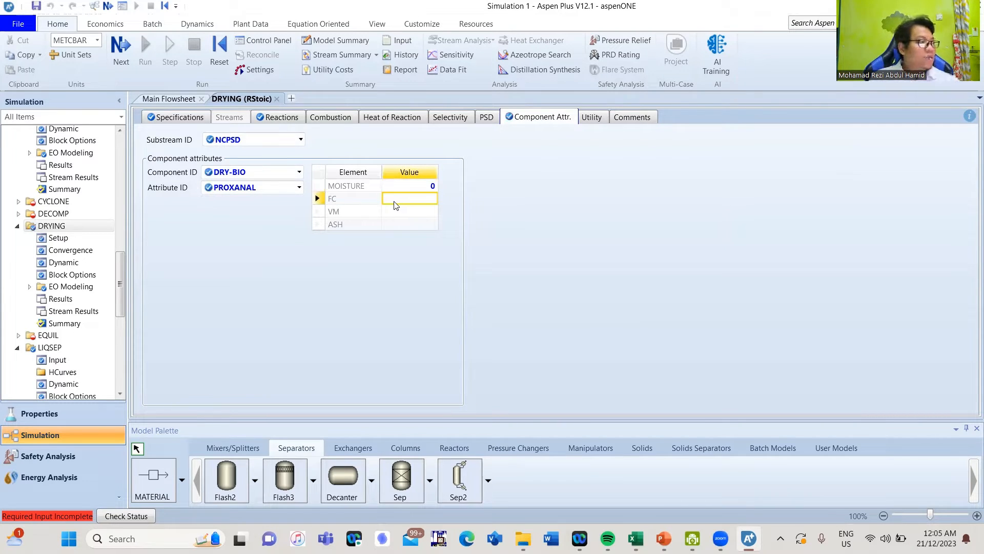
text(13.94)
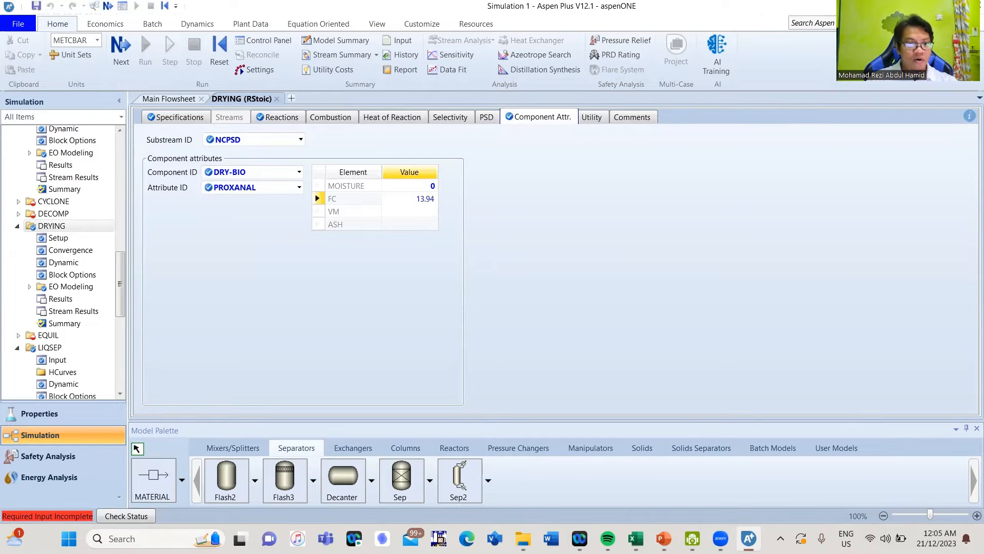
key(Return)
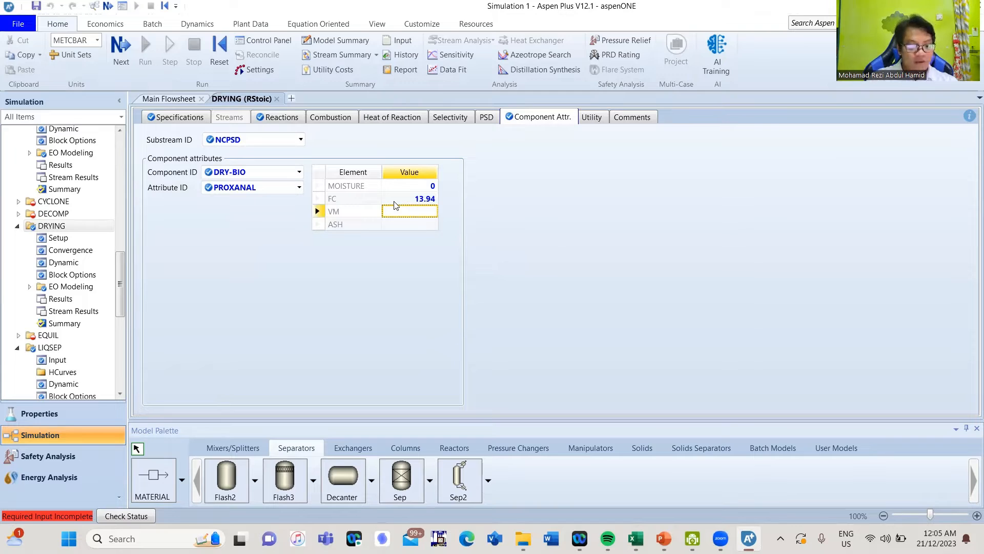
text(84.71)
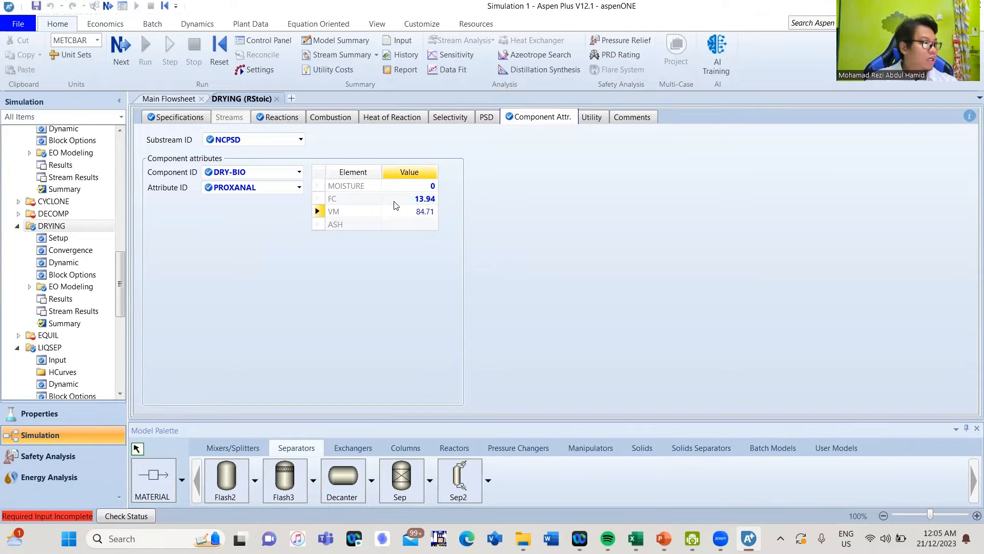
key(Return)
text(1.35)
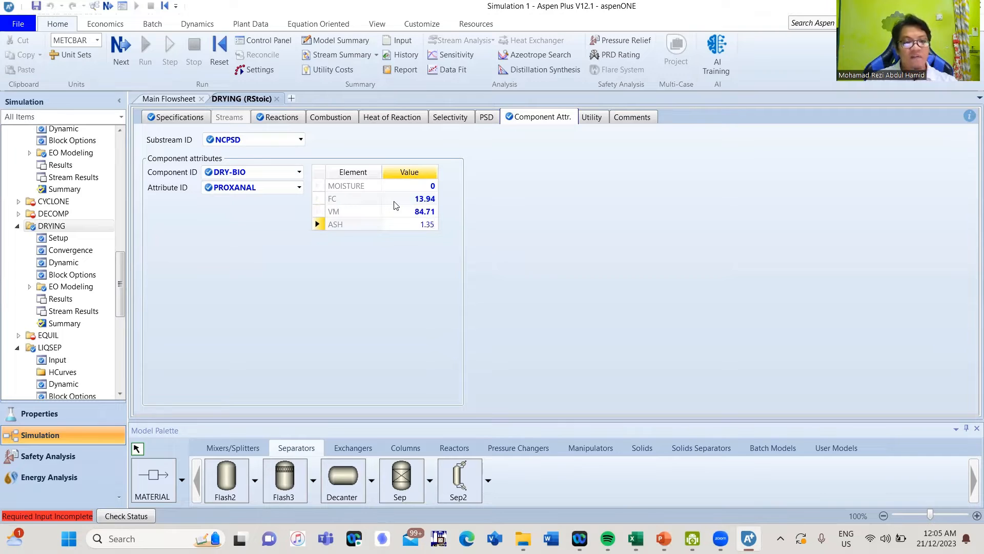
key(Return)
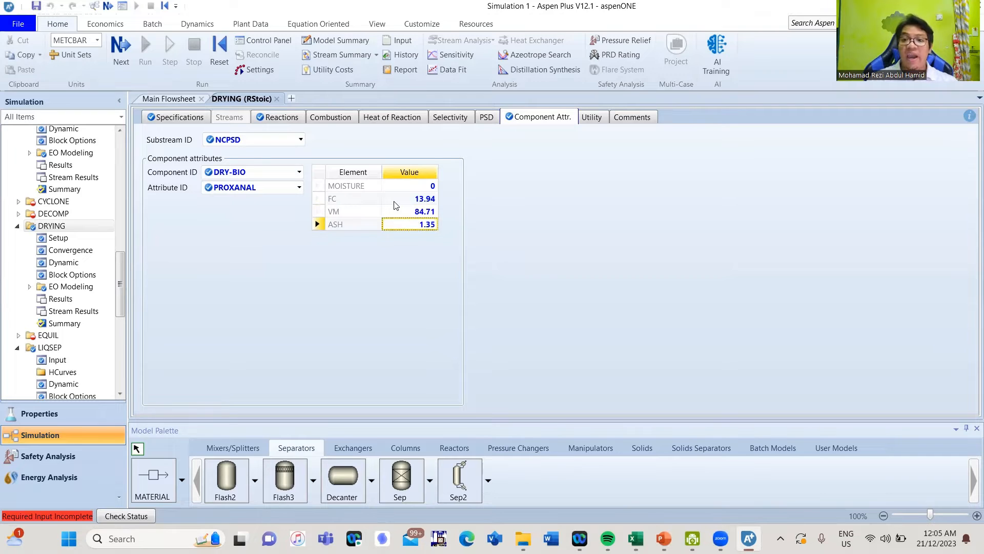
Switch DRY-BIO to ULTANAL and enter ash 1.35 and carbon 47.67
click(299, 188)
click(289, 214)
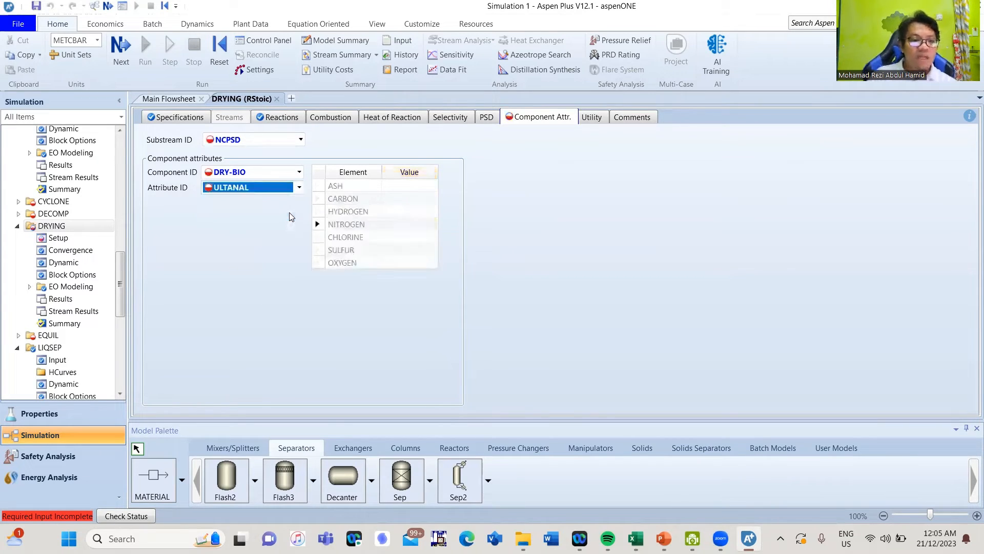
click(385, 187)
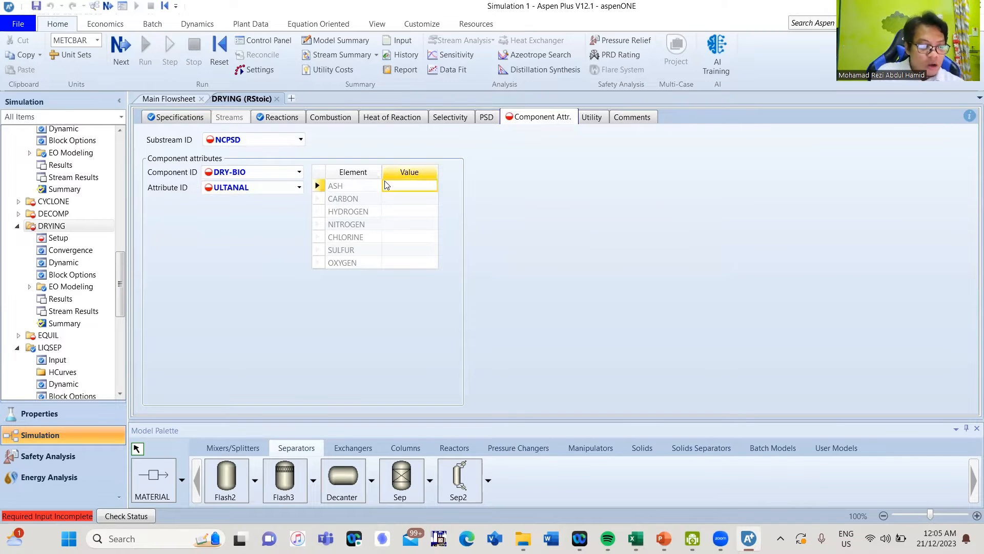
text(1.35)
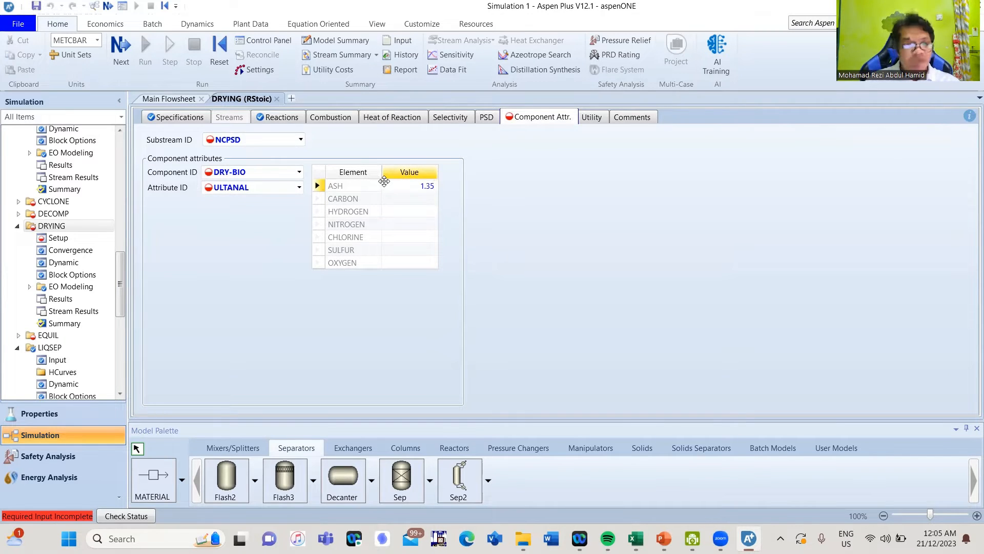
key(Return)
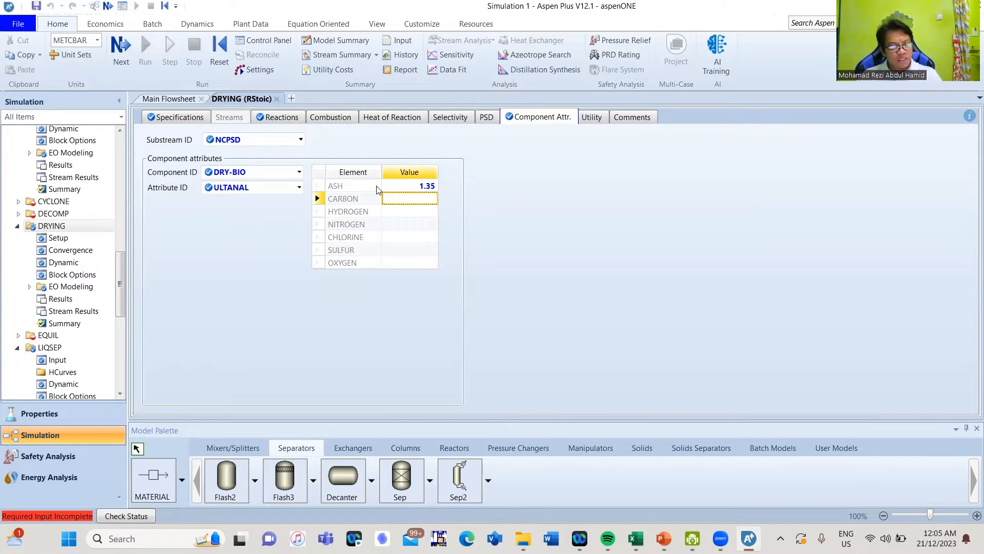
text(4)
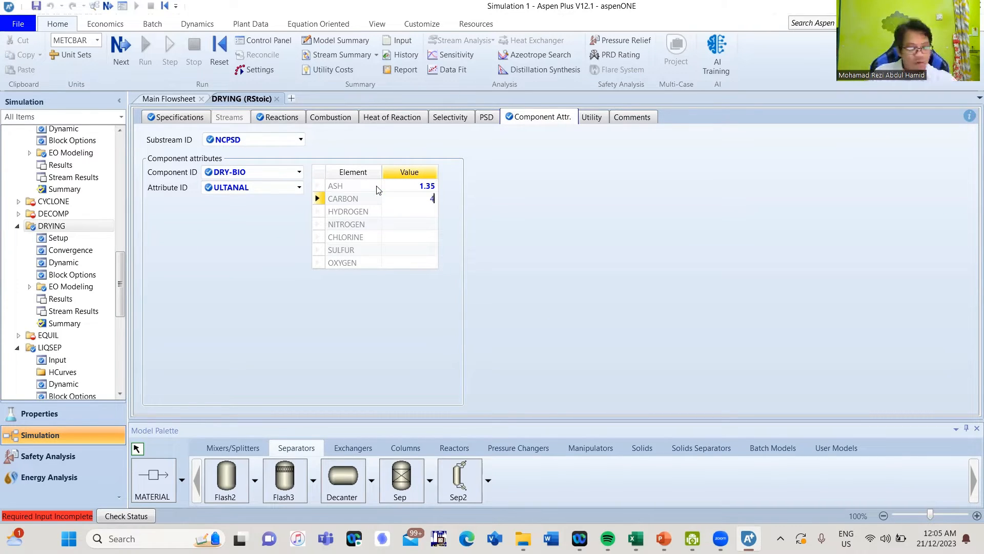
text(7.67)
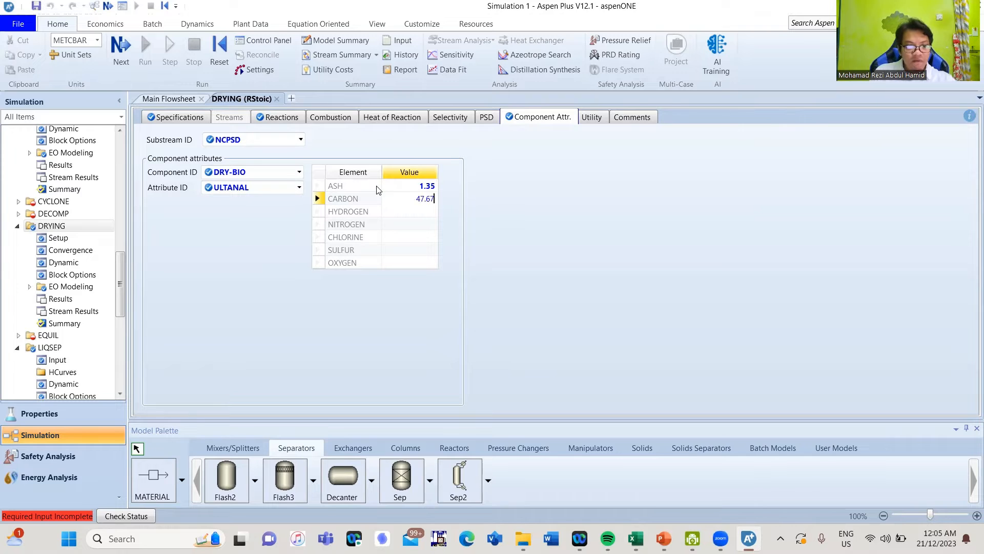
key(Return)
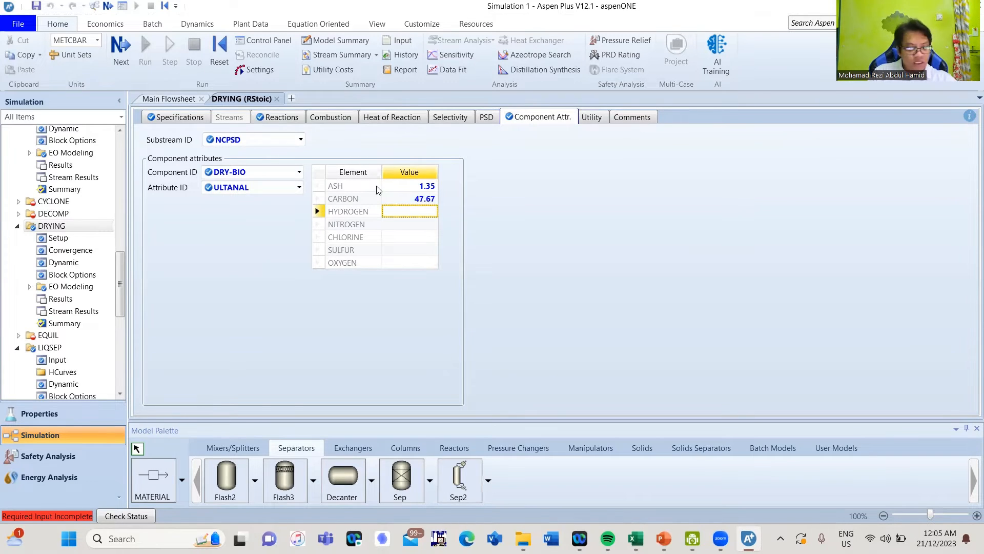
Enter hydrogen 6.86, nitrogen 0.13, chlorine 0, sulfur 0.01 and oxygen 43.98
text(6.86)
key(Return)
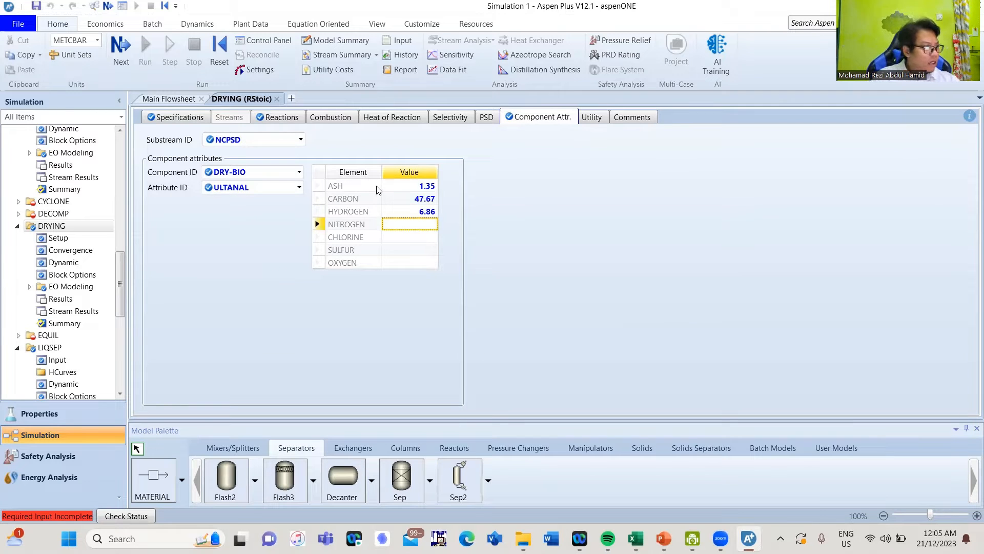
text(0.13)
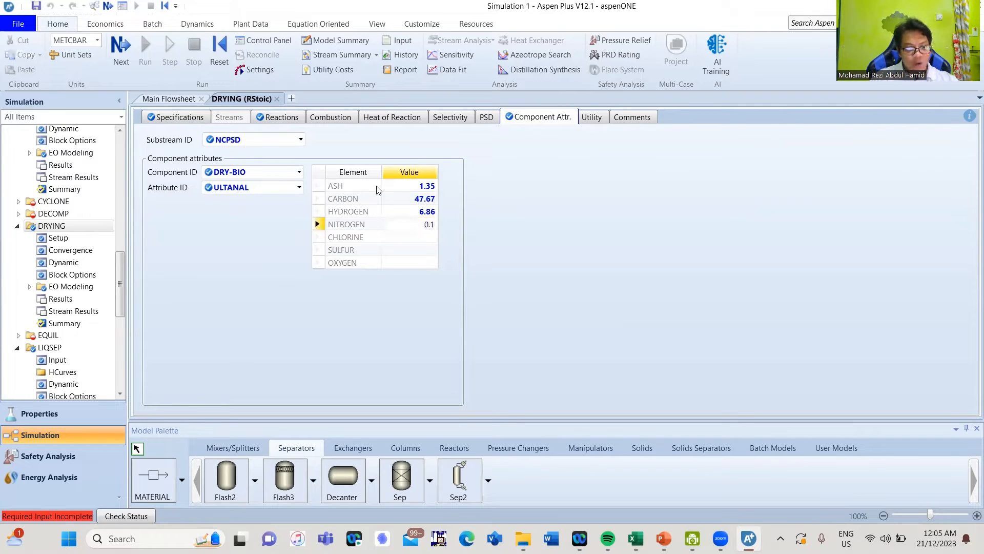
key(Return)
text(0)
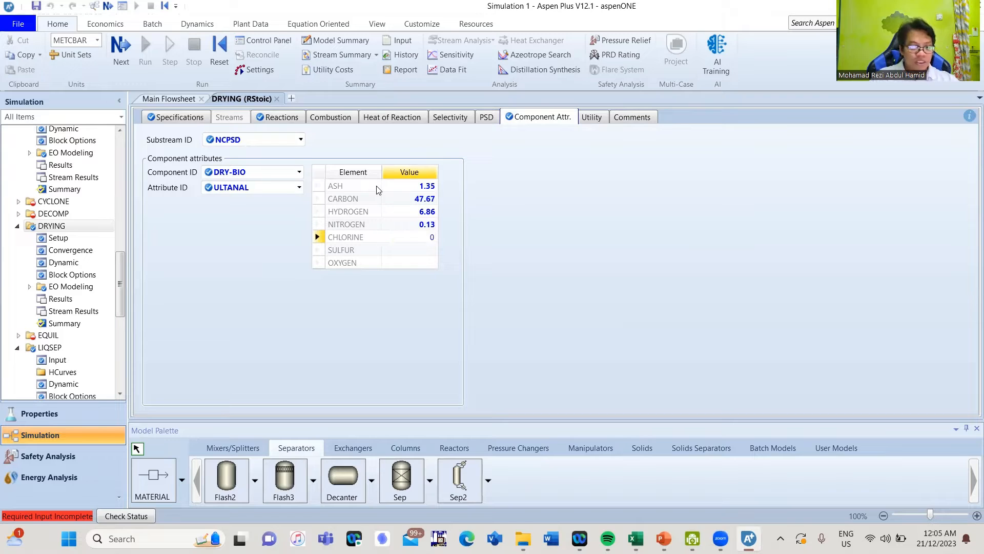
key(Return)
text(0.01)
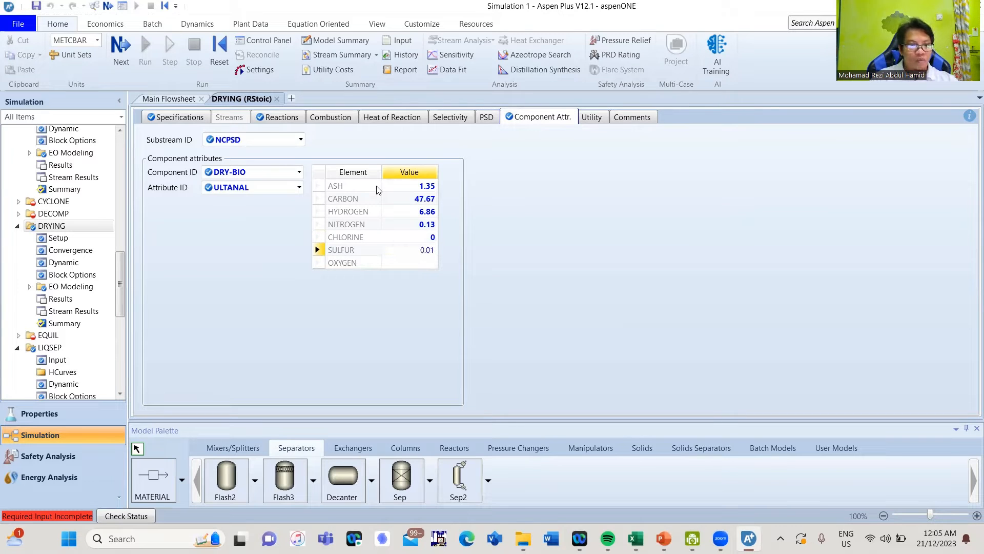
key(Return)
text(43.98)
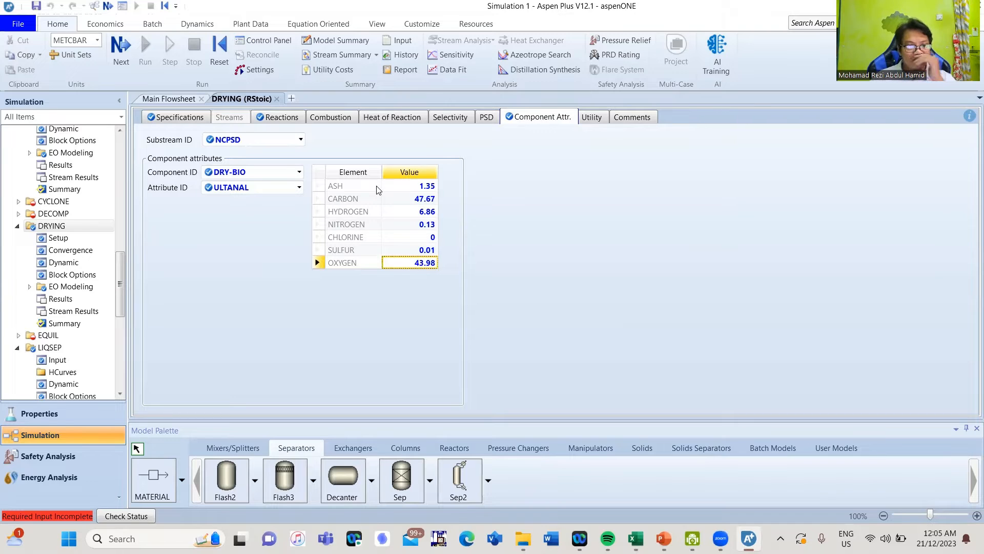
Give DRY-BIO's SULFANAL pyritic 0.0033, sulfate 0.0033, organic 0.0034, then close DRYING
click(298, 187)
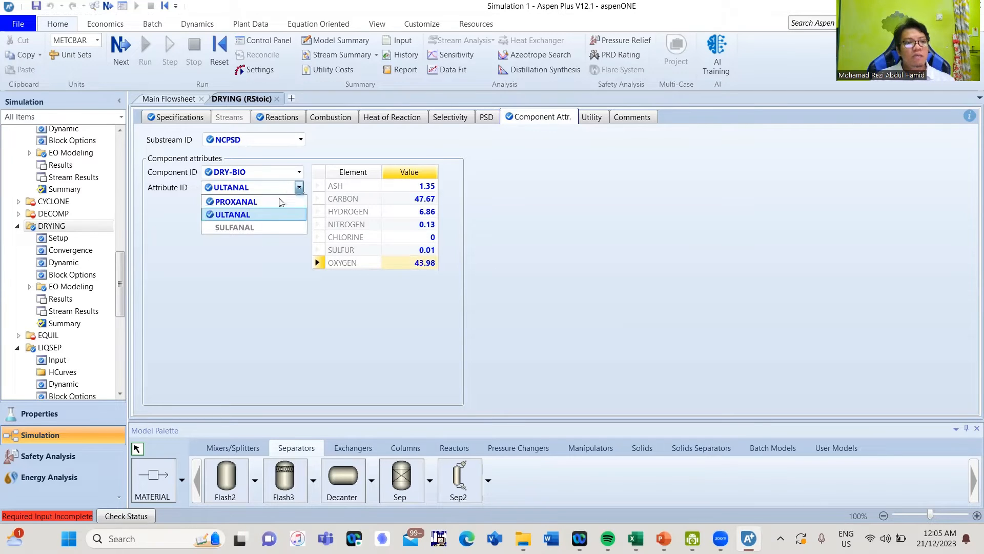
click(256, 227)
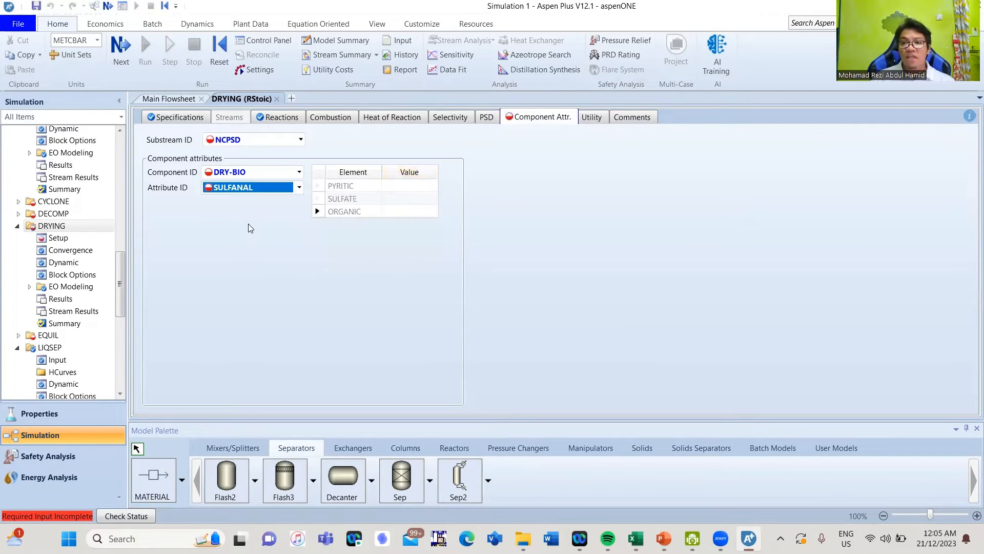
click(409, 185)
text(0.0033)
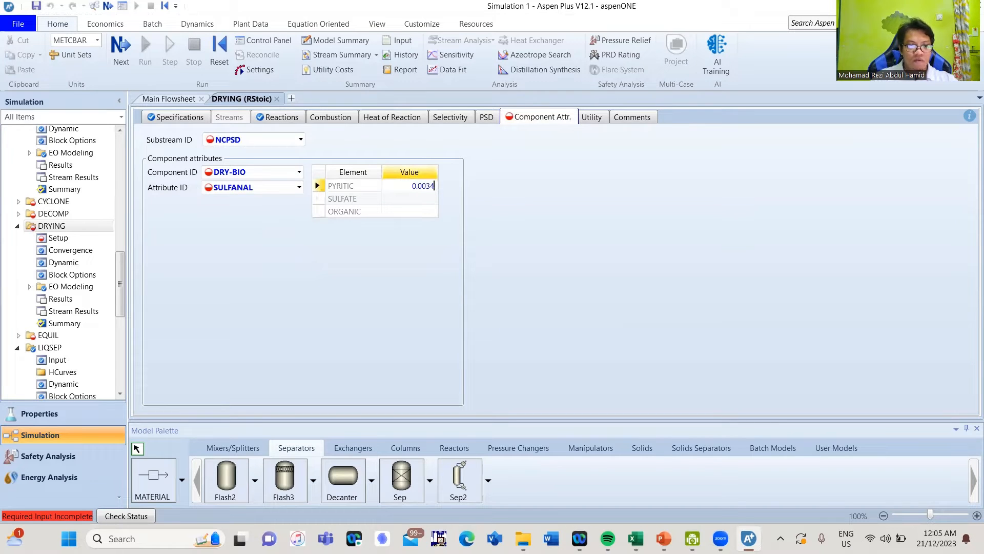
key(Return)
text(0.0033)
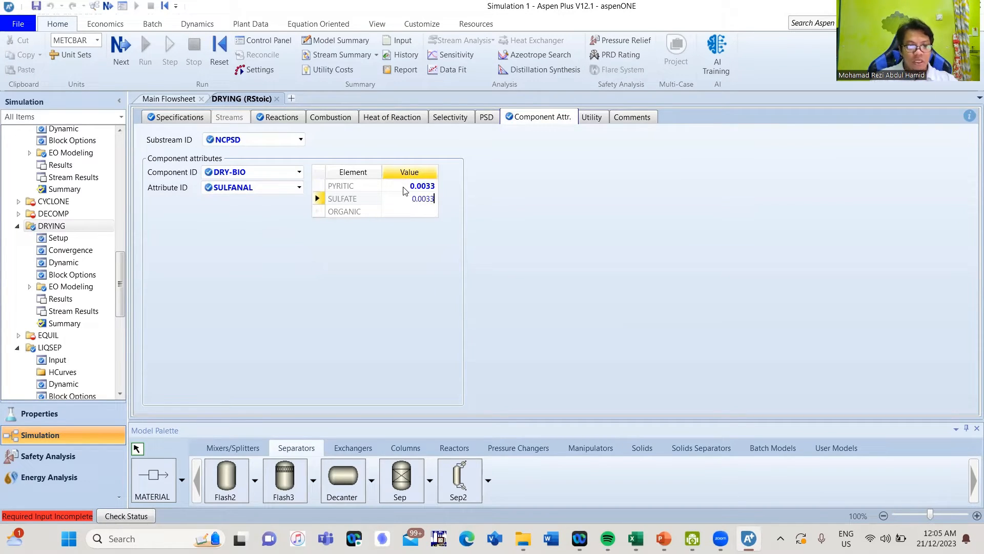
key(Return)
text(0)
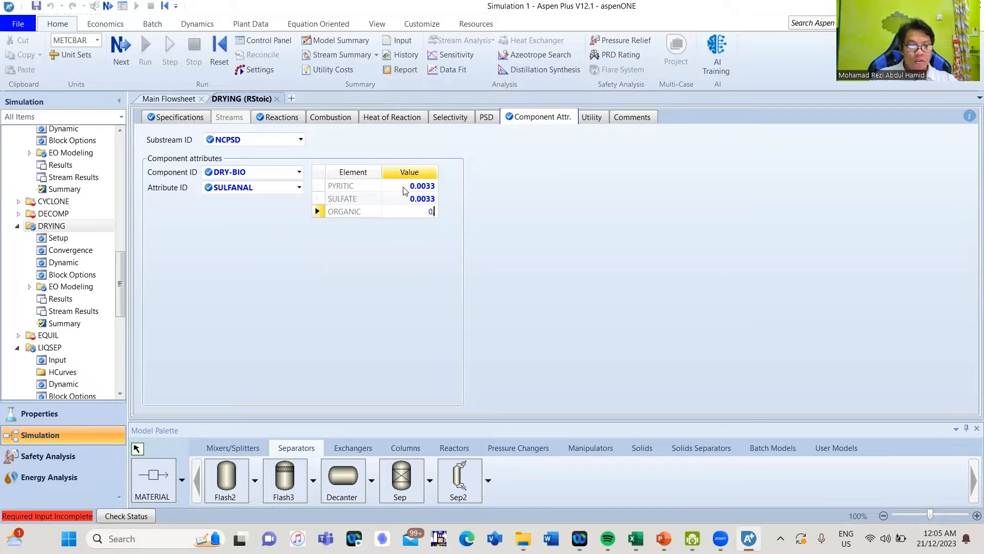
text(.0034)
key(Return)
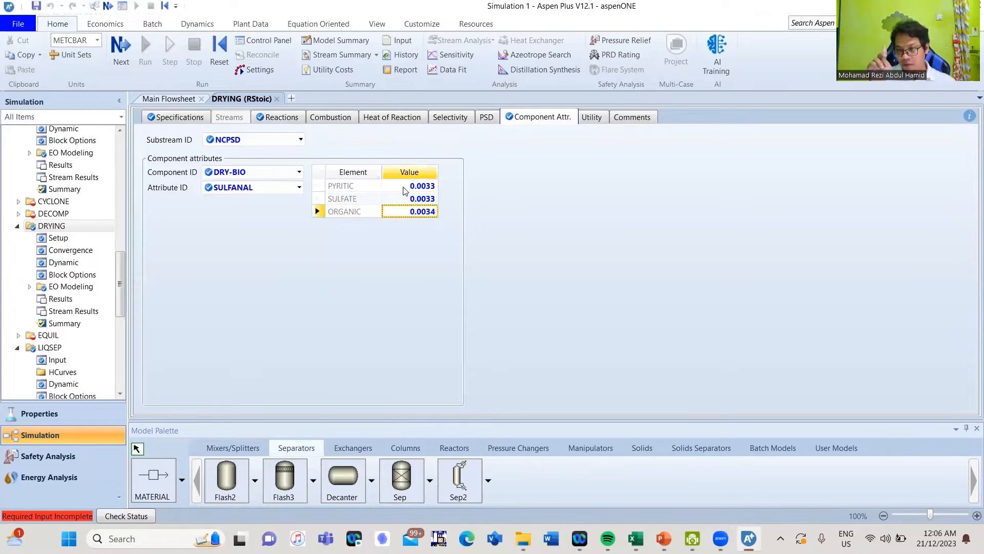
click(583, 217)
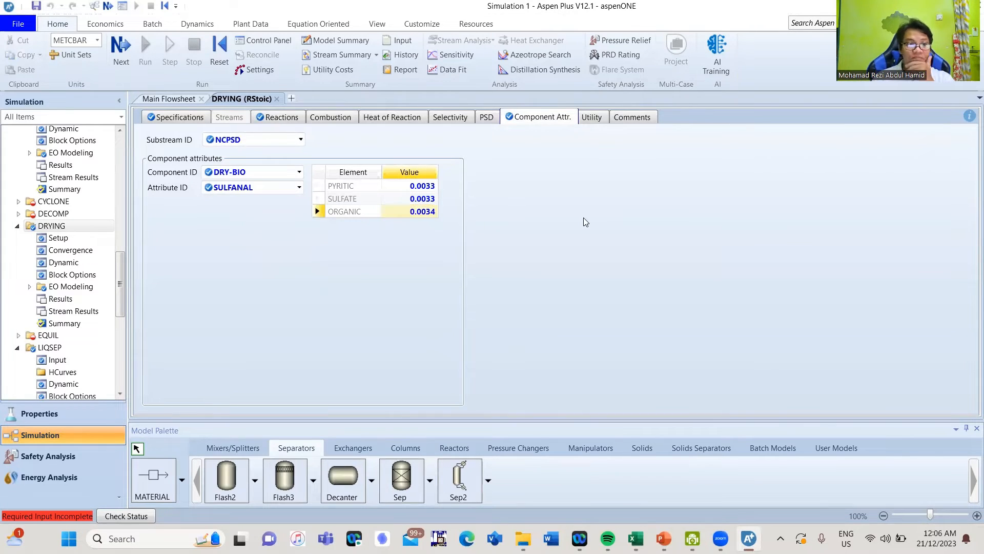
click(277, 99)
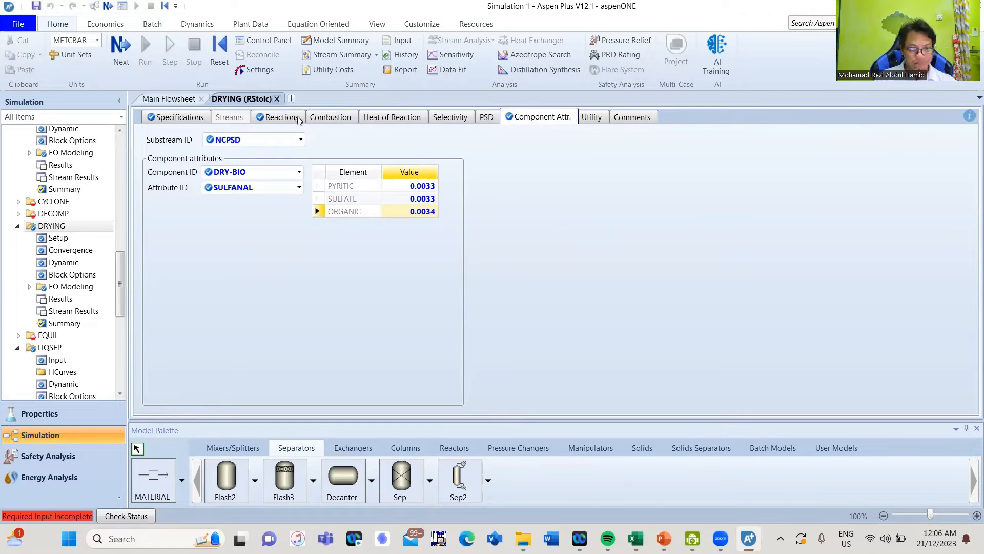
Deselect DRYING and select the DECOMP reactor block on the flowsheet
click(463, 239)
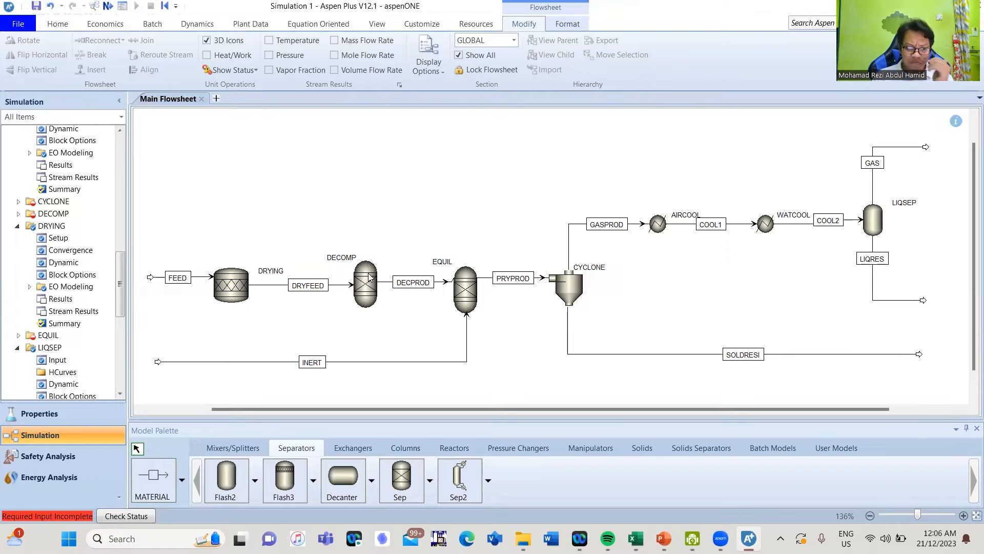
click(370, 276)
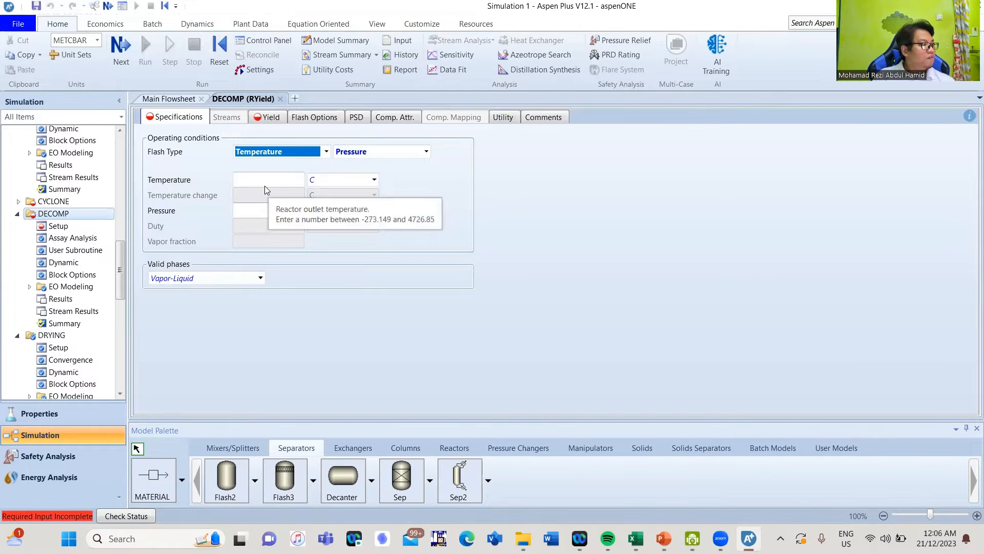
Enter 500 C and 1 bar for DECOMP, then move to its Yield specification
click(265, 190)
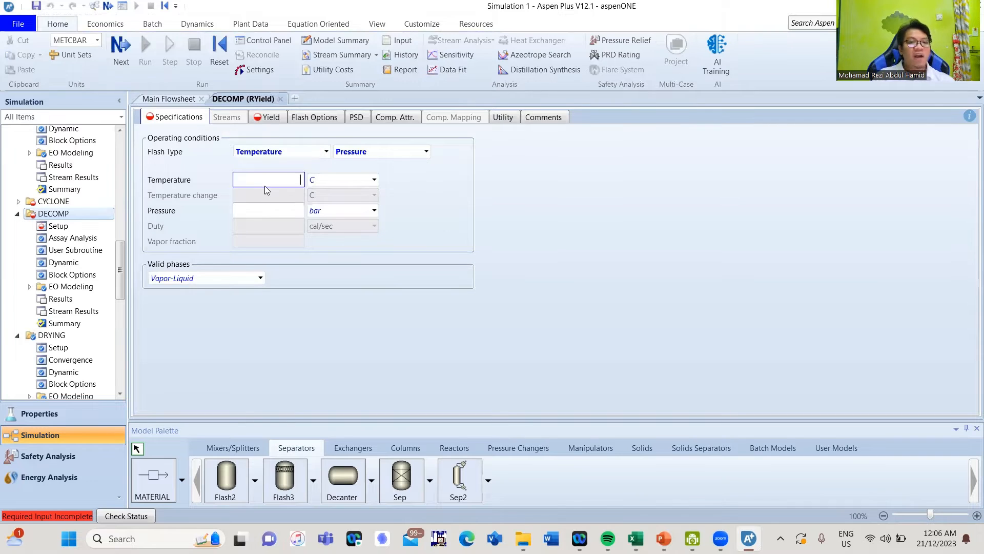
text(500)
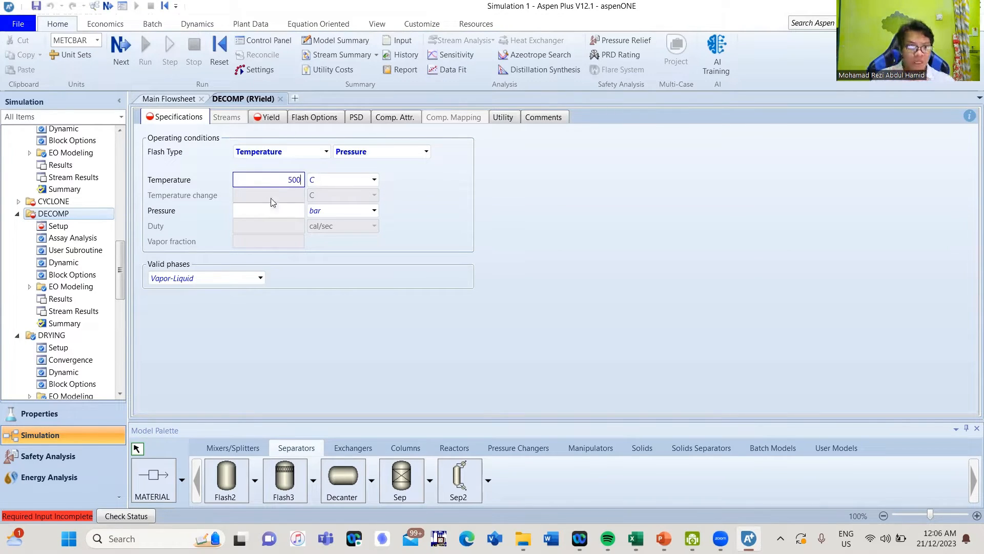
click(276, 212)
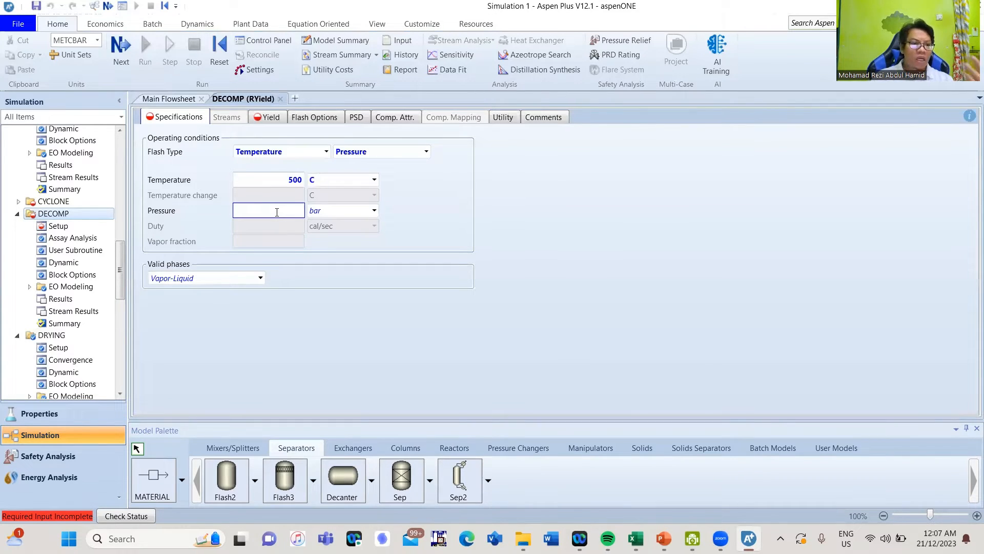
text(1)
key(Return)
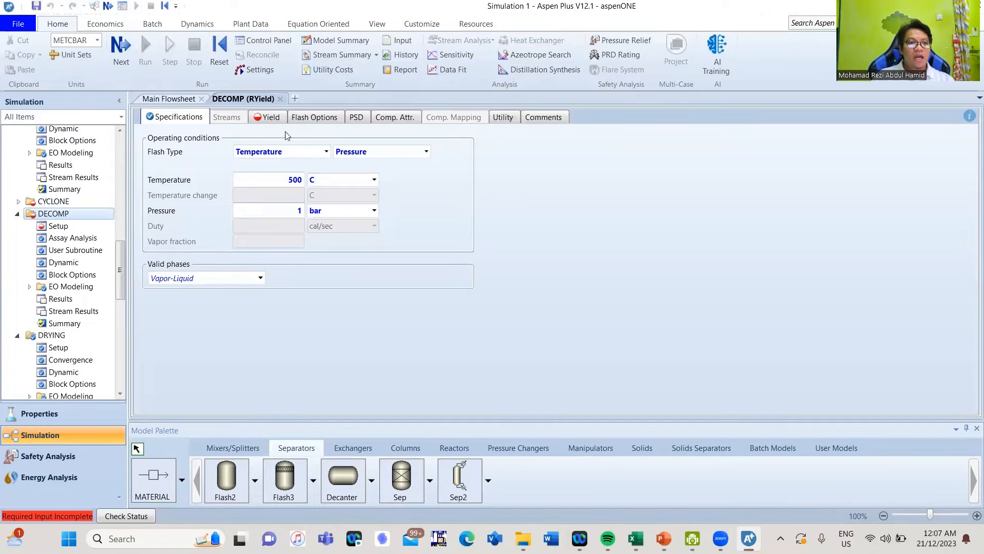
click(270, 119)
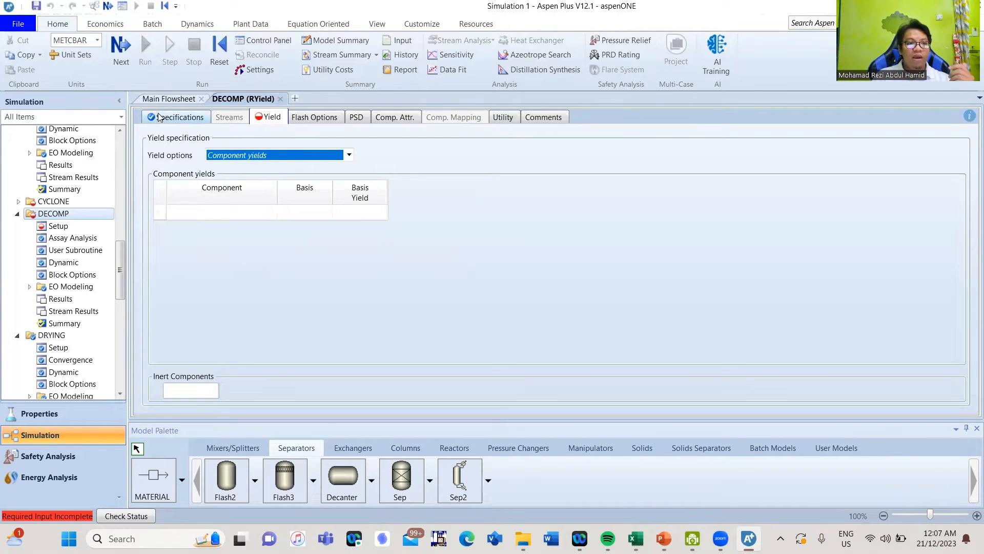
click(168, 99)
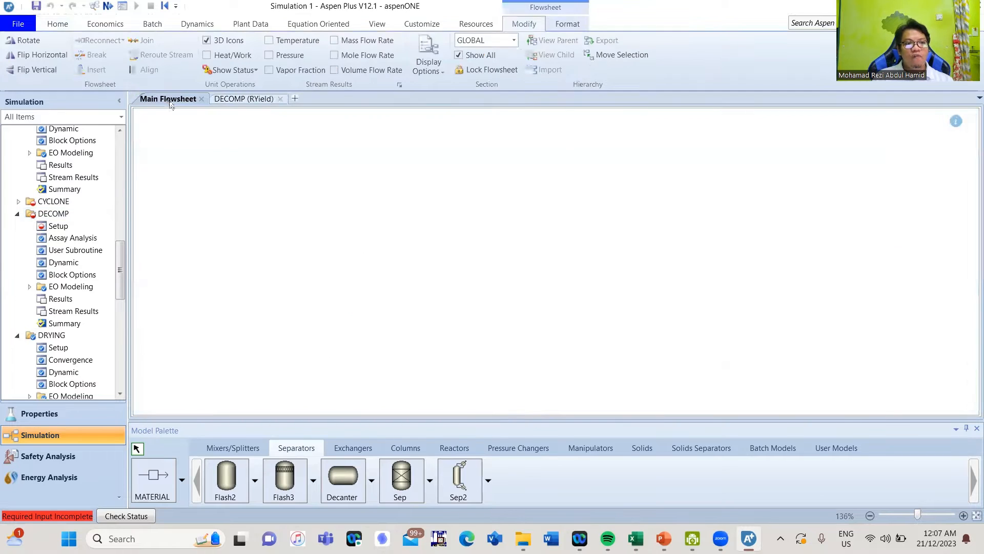
click(213, 226)
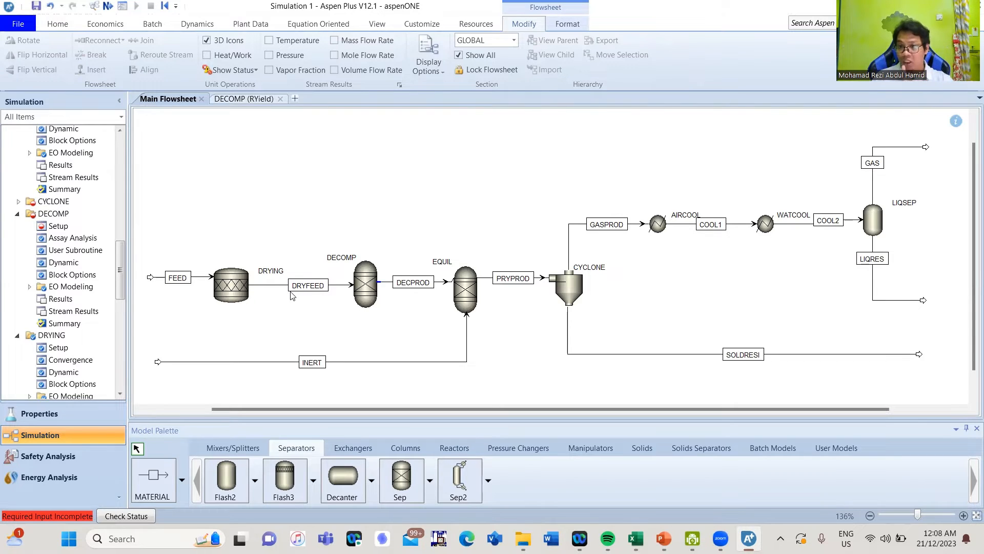
double_click(365, 290)
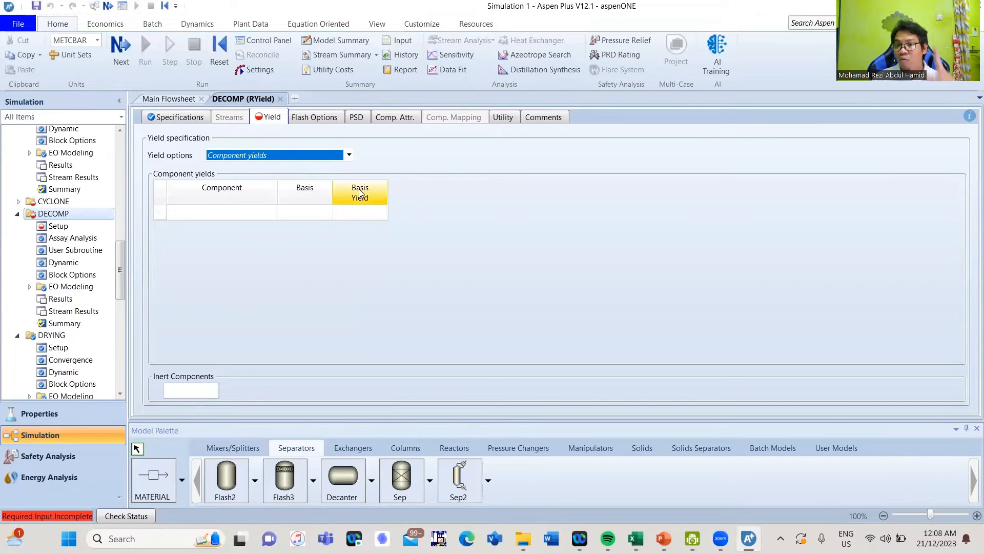
Mark WATER as the inert component in DECOMP's yield specification
click(212, 392)
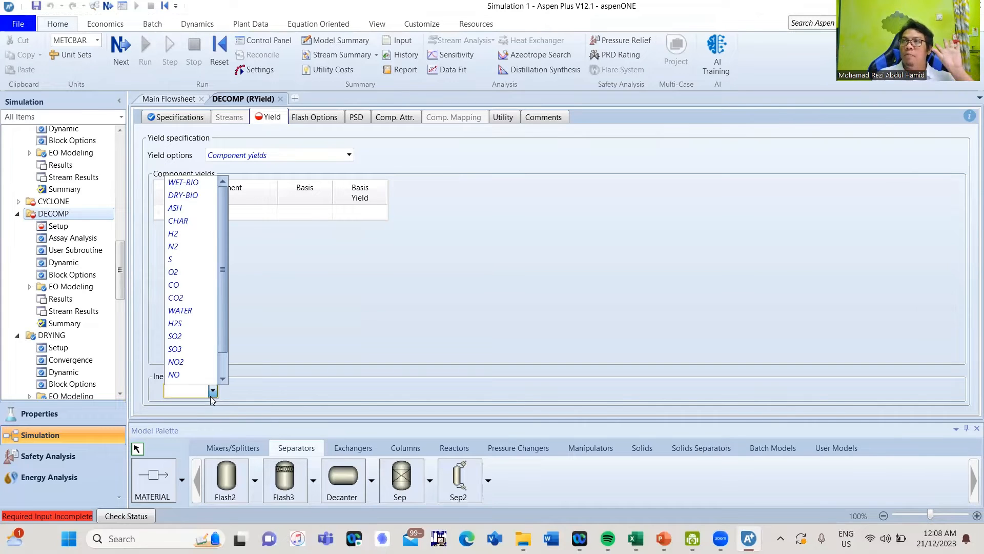
scroll(215, 375, down, 1)
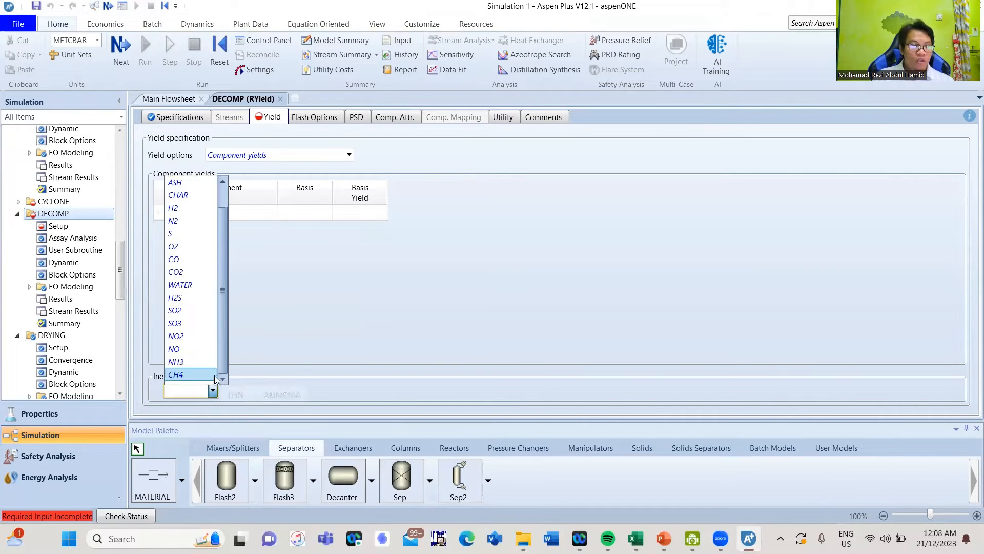
click(192, 286)
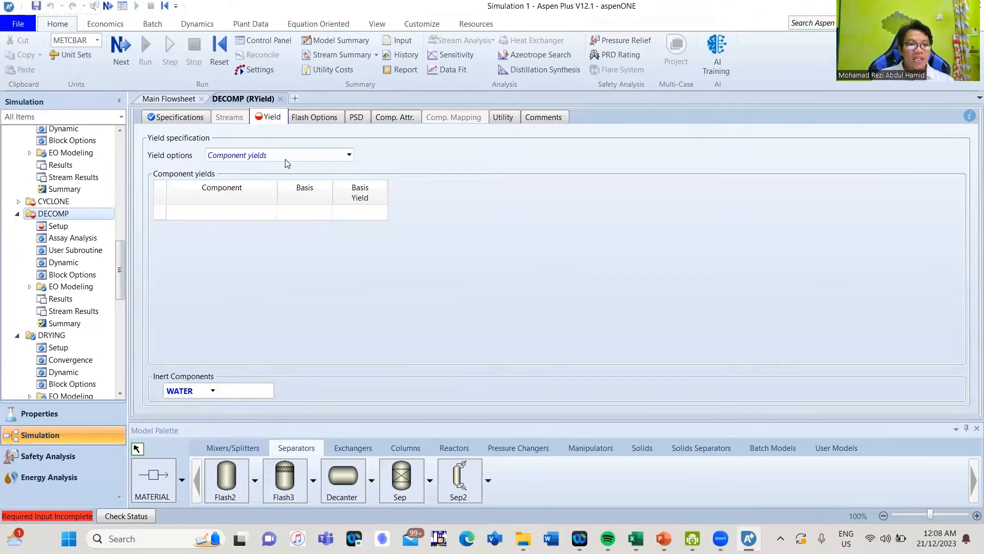
Add ASH, CHAR (CIPSD) and H2 as the first three yield components
click(269, 212)
click(270, 214)
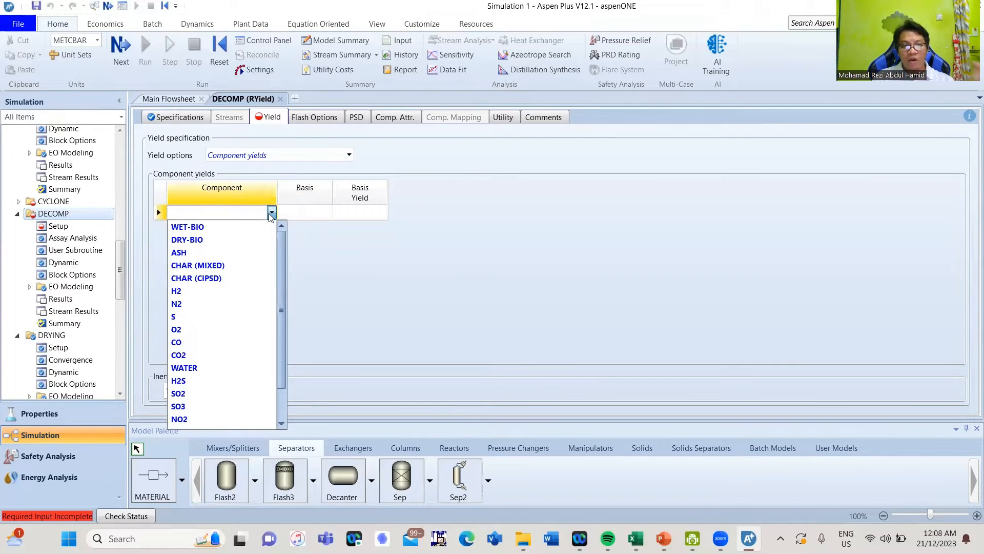
click(218, 253)
click(271, 227)
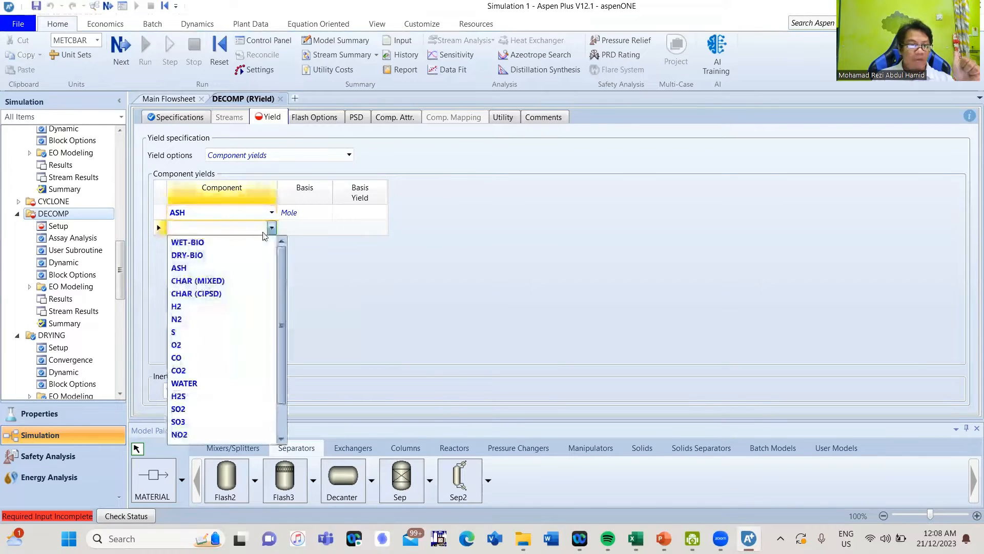
click(231, 292)
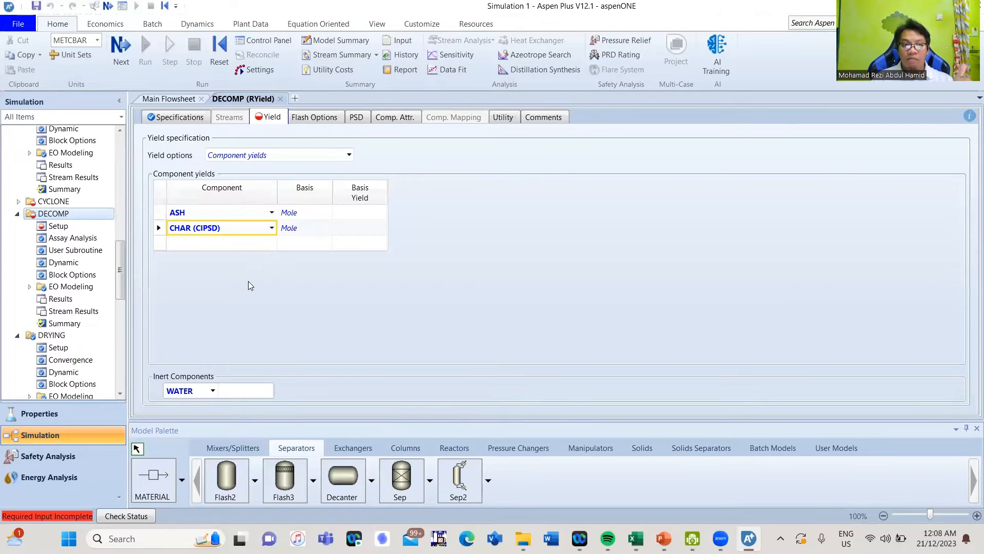
click(269, 244)
click(271, 243)
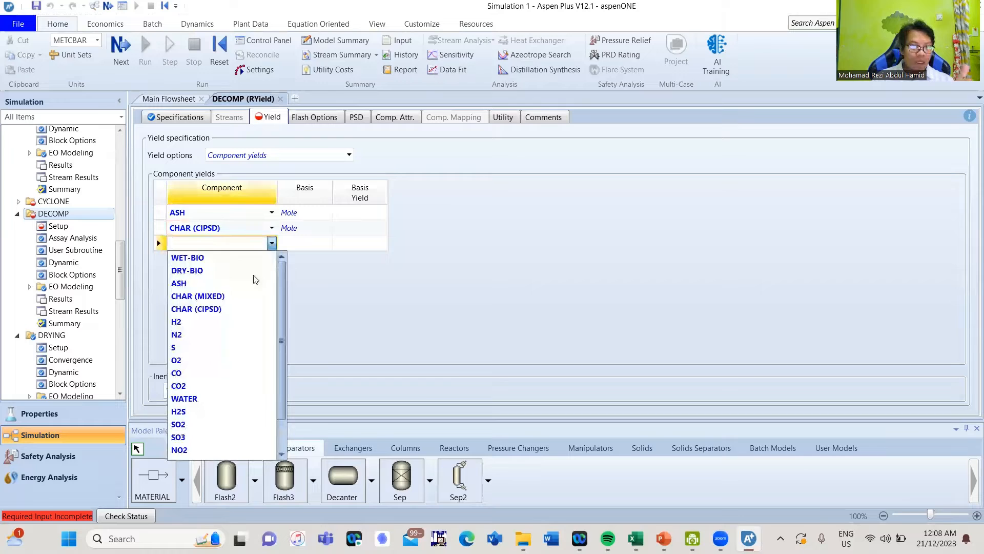
click(238, 322)
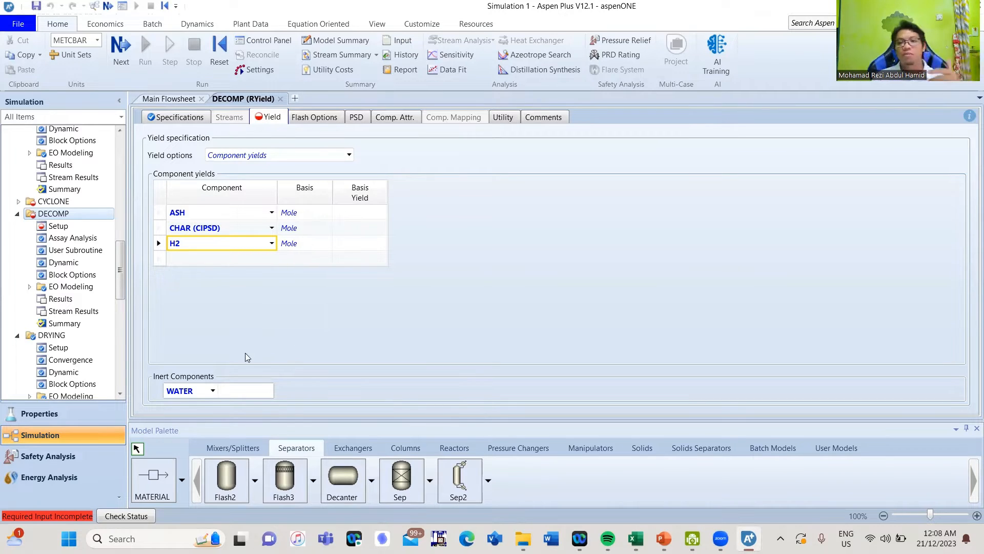
Add N2, S and O2 as the fourth, fifth and sixth yield components
click(272, 258)
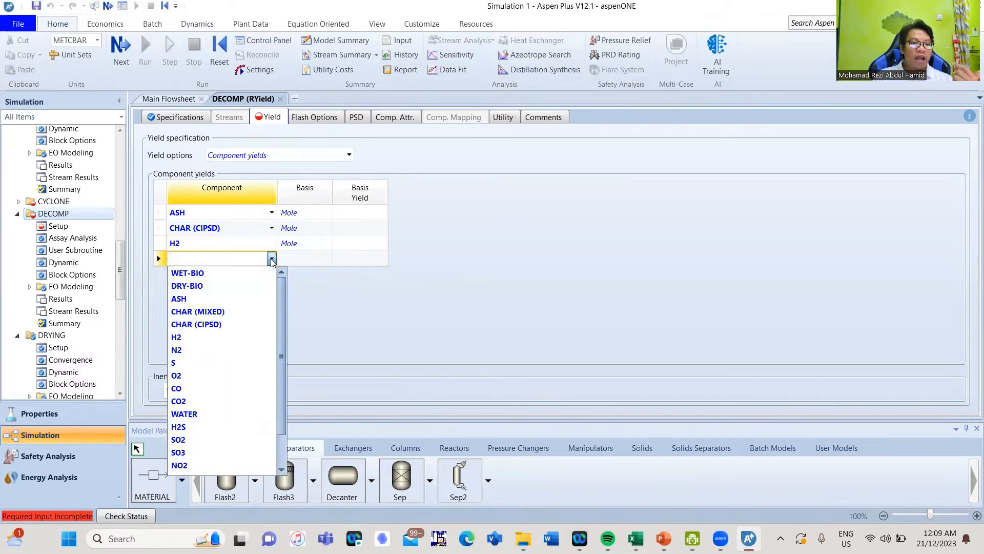
click(212, 349)
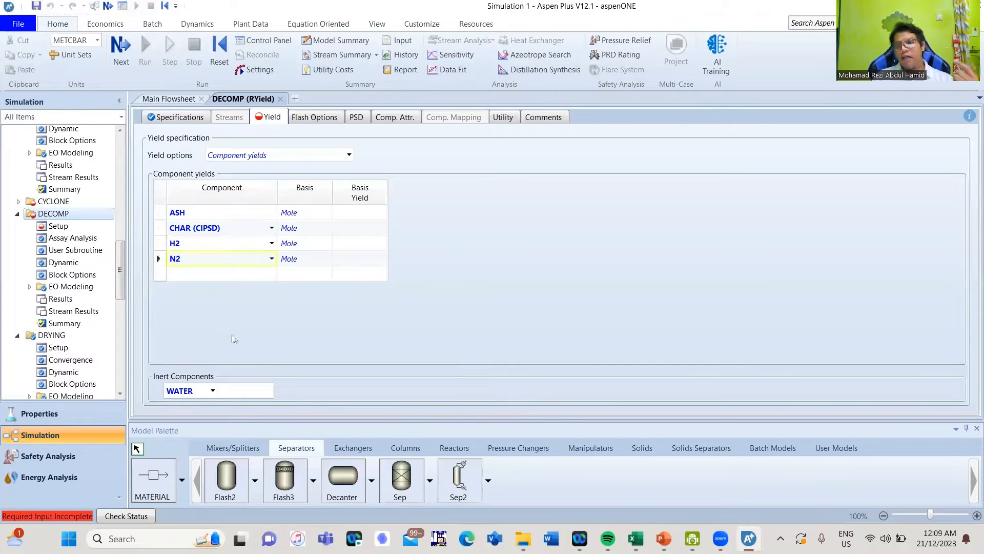
click(272, 273)
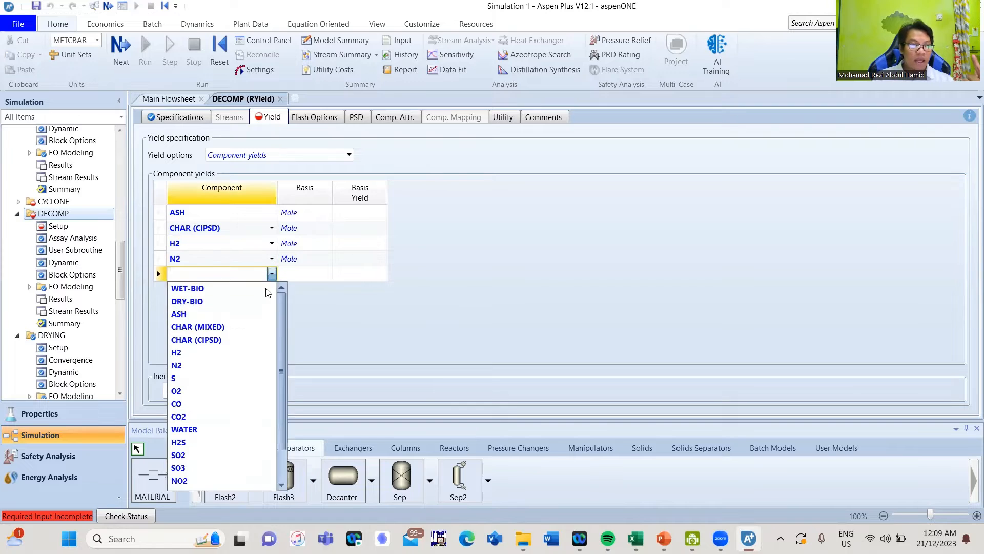
click(213, 378)
click(272, 289)
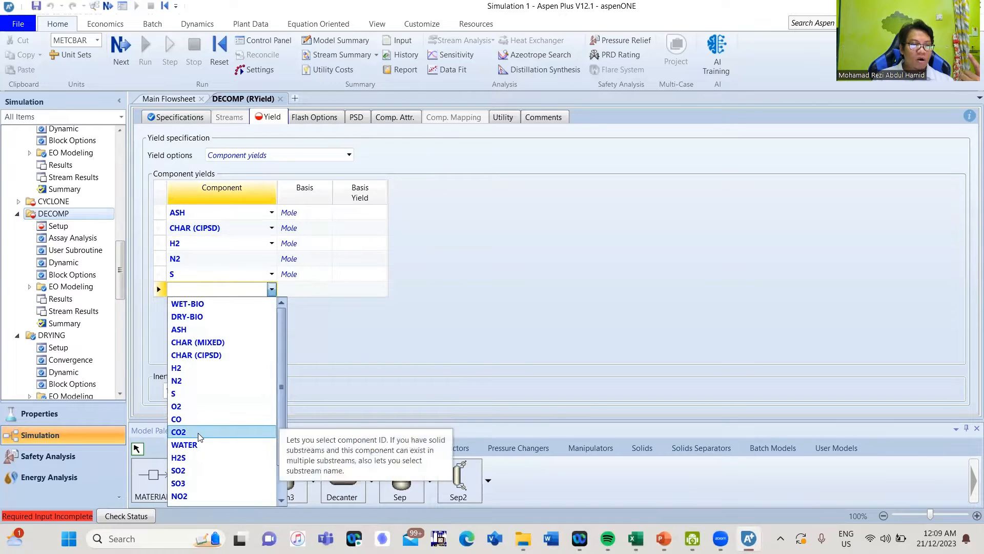
click(211, 405)
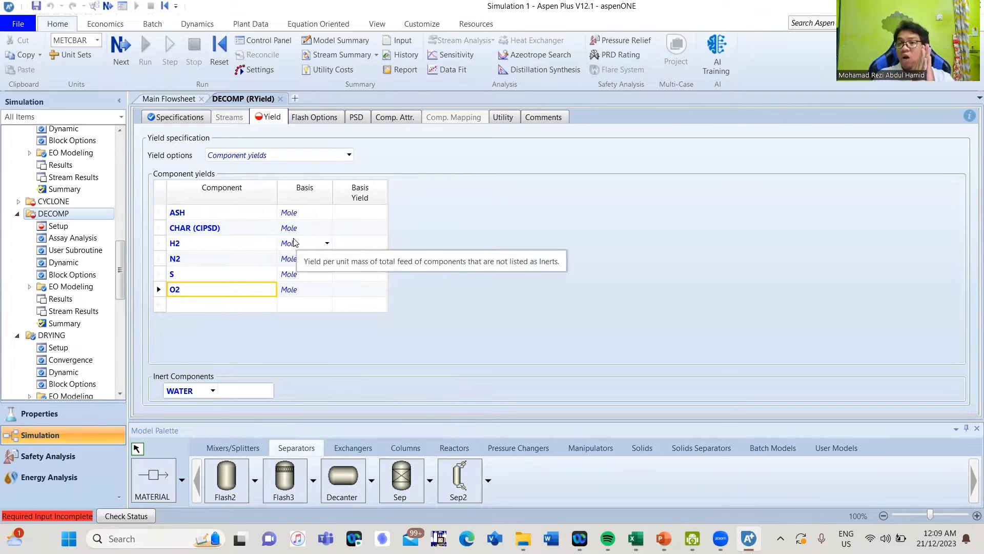
Change the yield basis from Mole to Mass for ASH, CHAR (CIPSD), H2, N2, S and O2
click(327, 212)
click(305, 236)
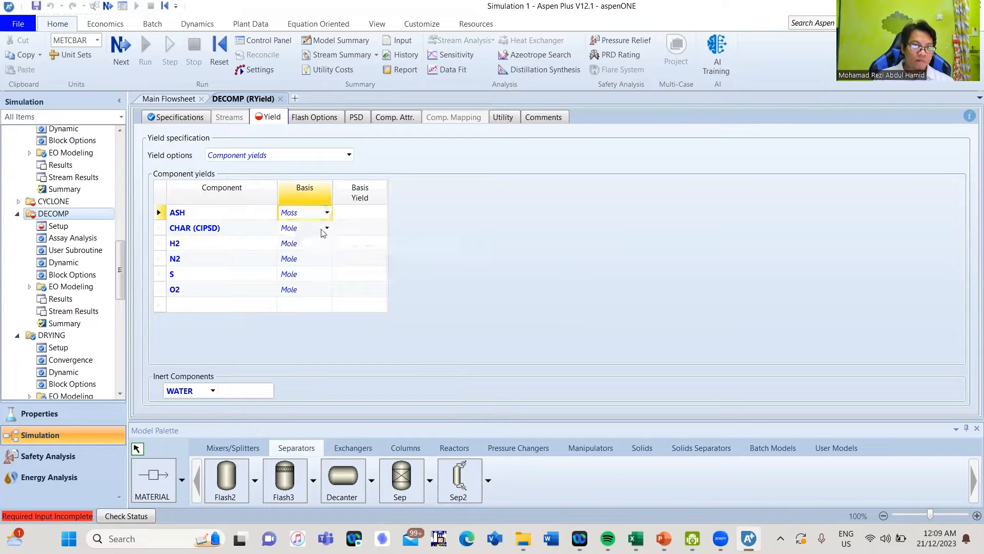
click(326, 228)
click(310, 254)
click(326, 243)
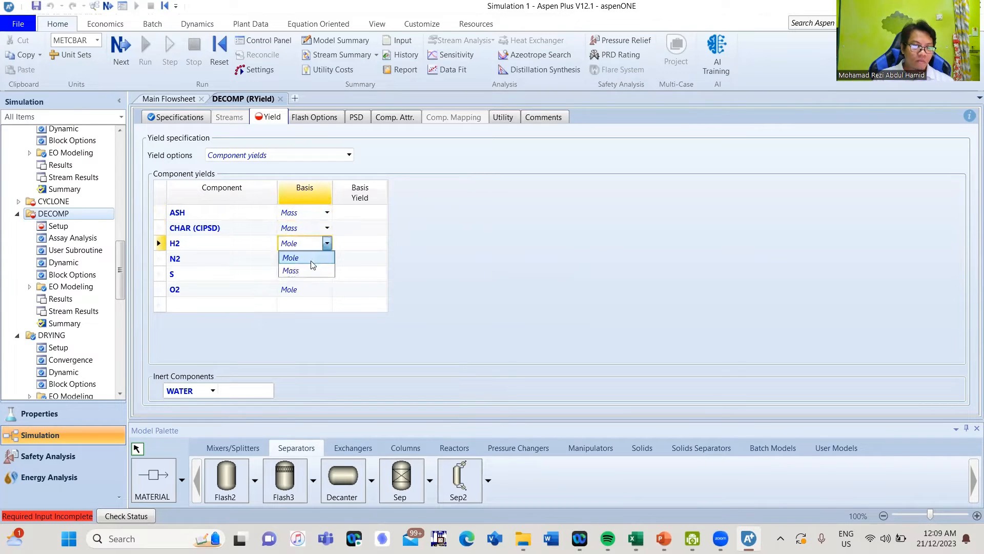
click(325, 270)
click(326, 258)
click(324, 283)
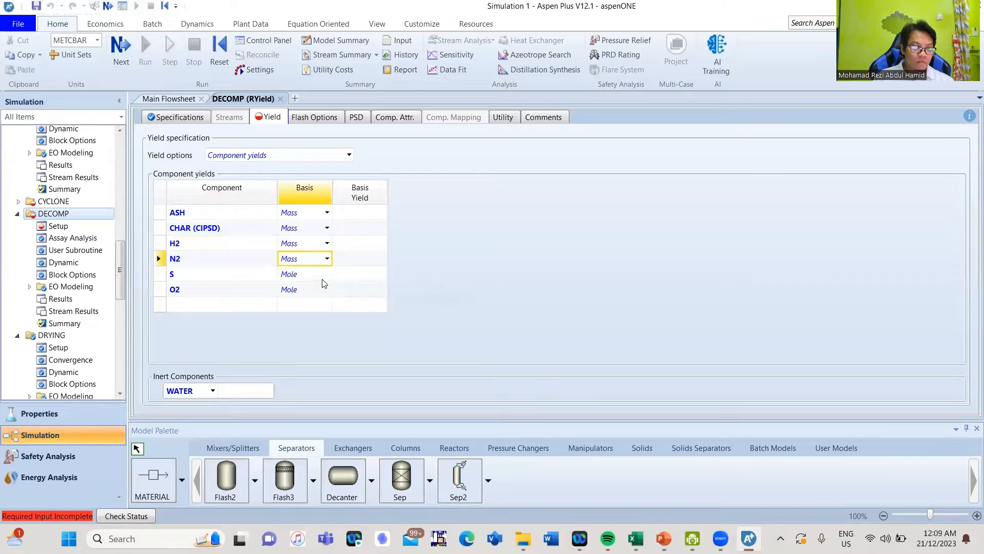
click(324, 274)
click(326, 274)
click(310, 299)
click(327, 290)
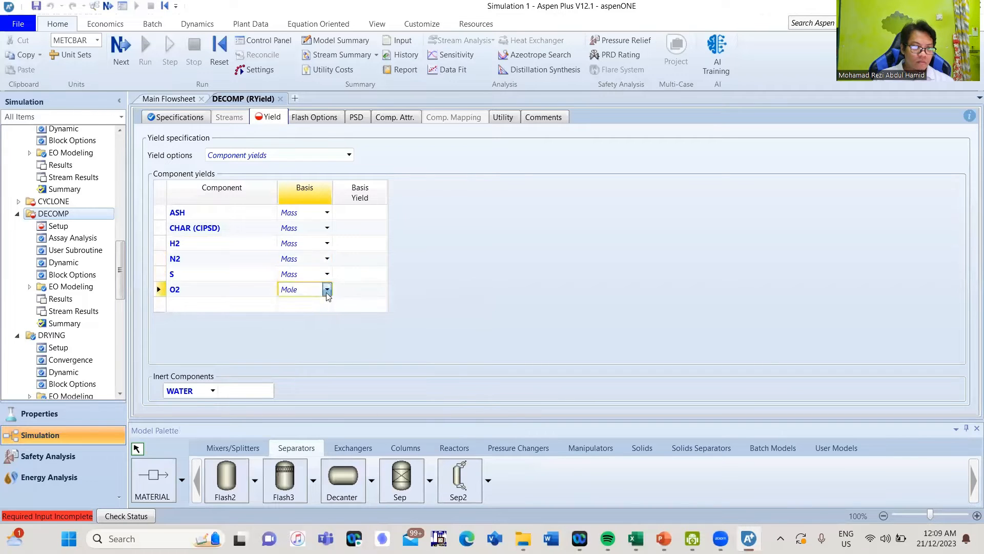
click(316, 313)
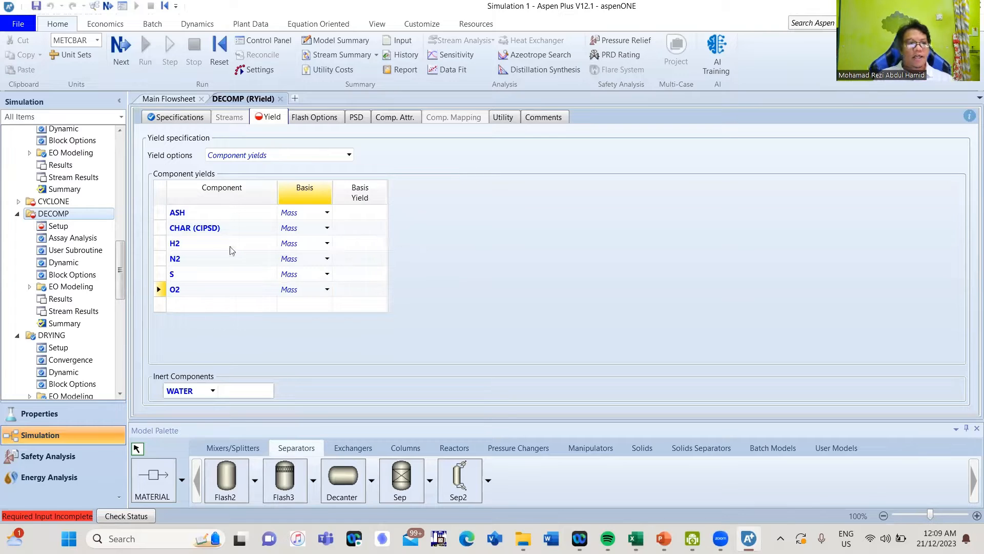
Enter mass yields 0.0135, 0.4767, 0.0686, 0.0013, 0.0001 and 0.4398 for ASH through O2
click(352, 215)
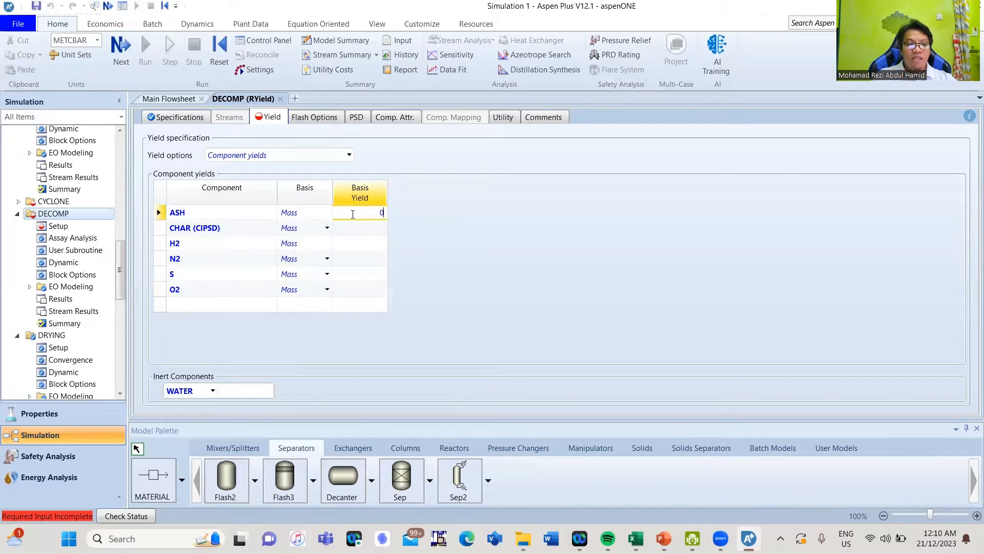
text(0.0135)
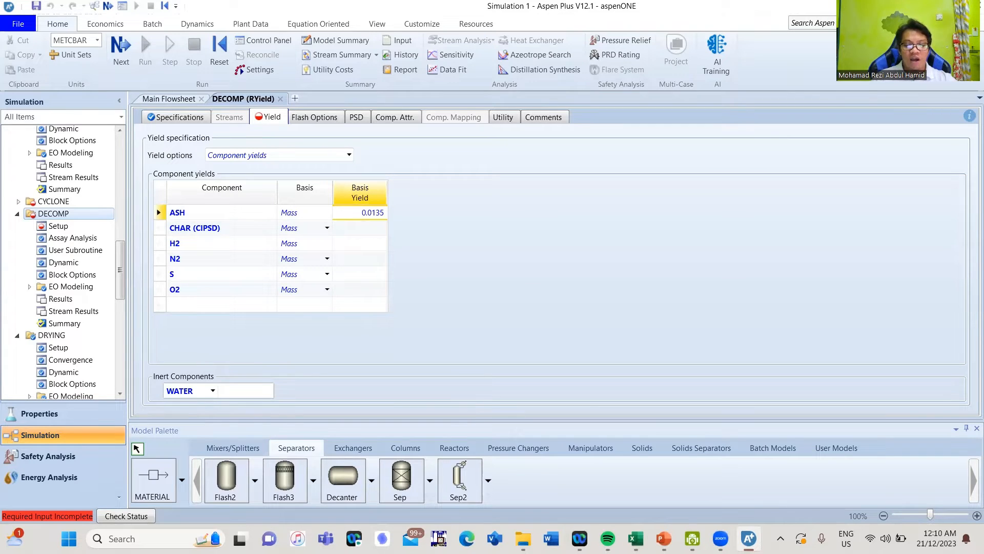
key(Return)
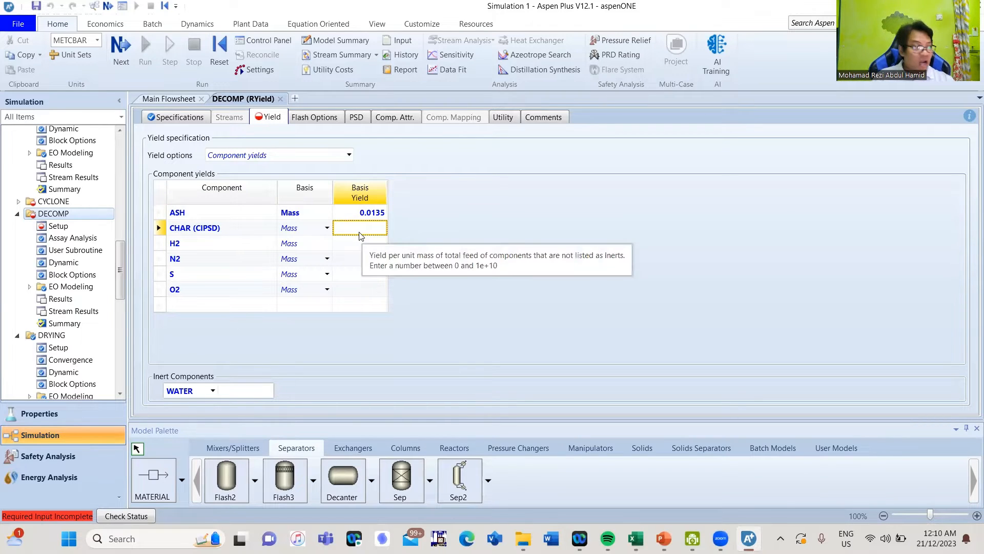
text(0.)
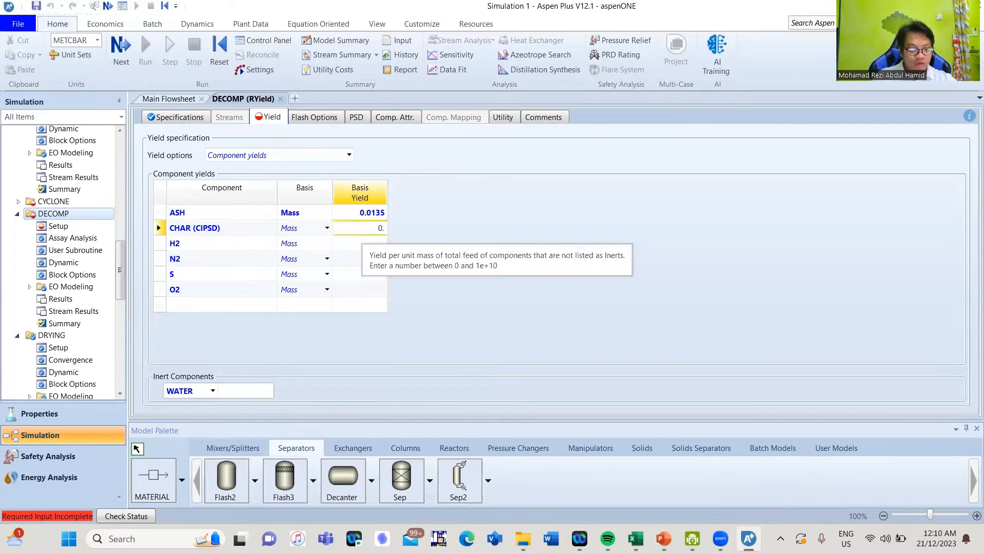
text(4767)
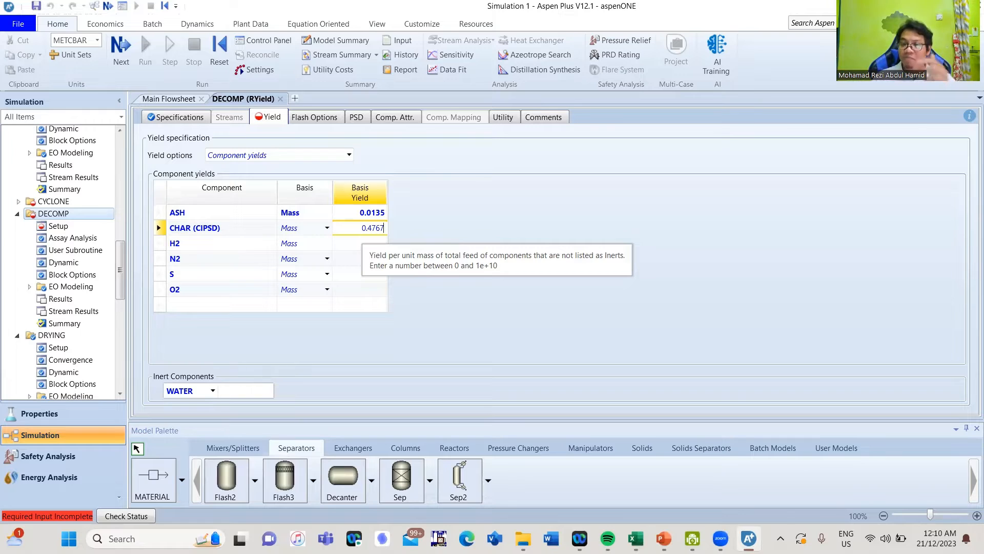
key(Return)
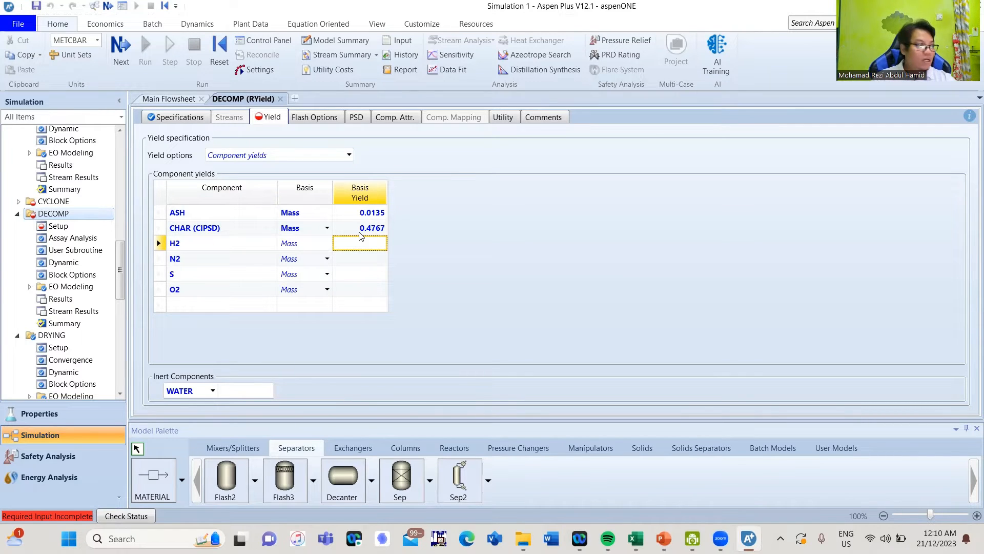
text(0)
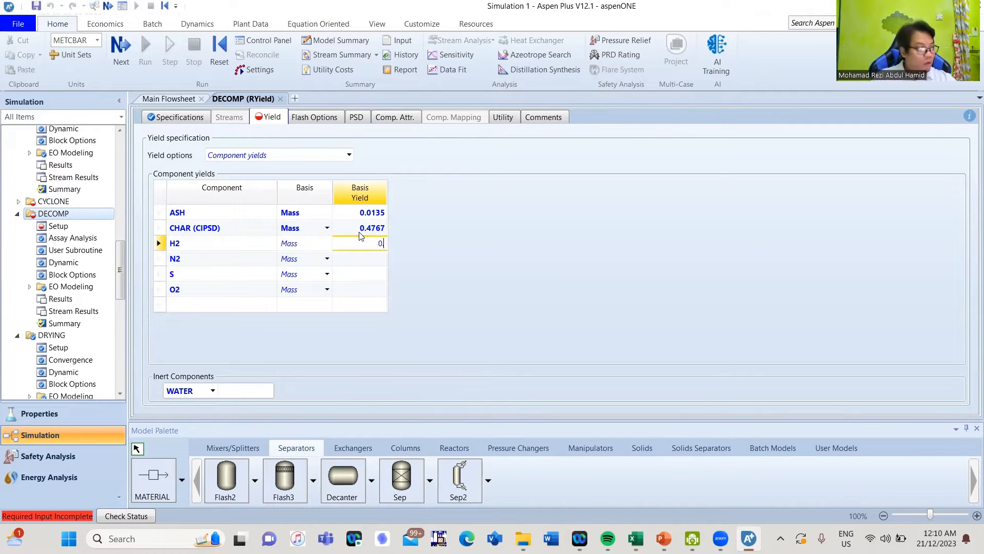
text(.0)
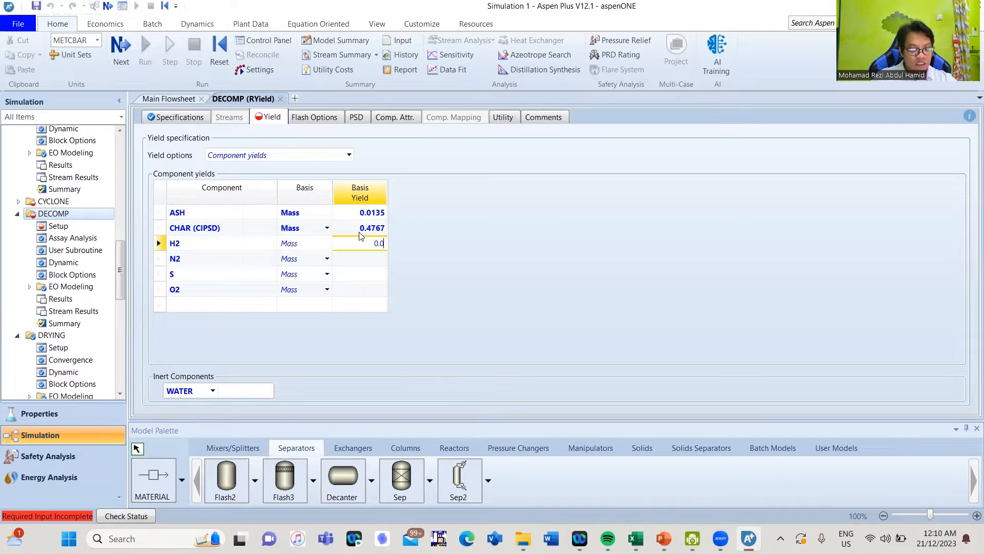
text(686)
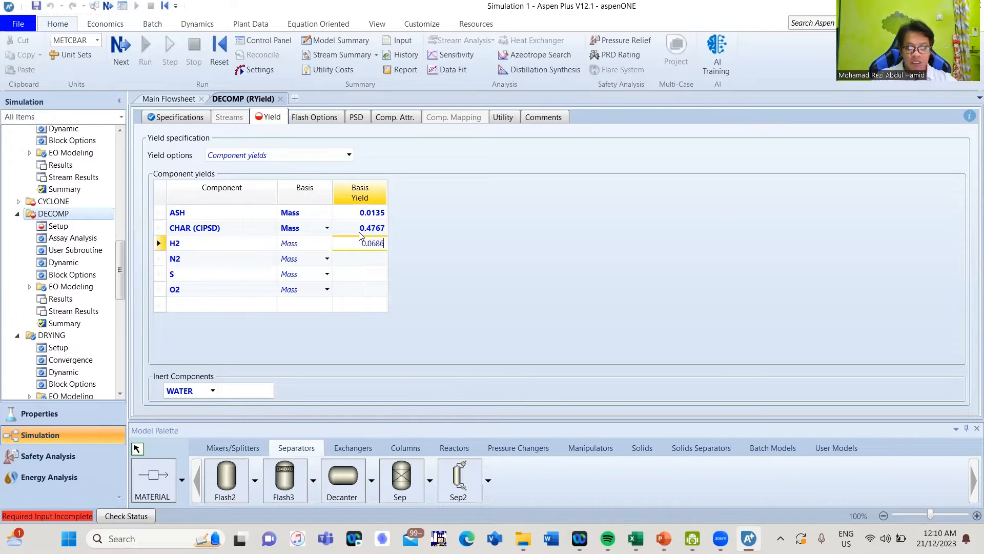
key(Return)
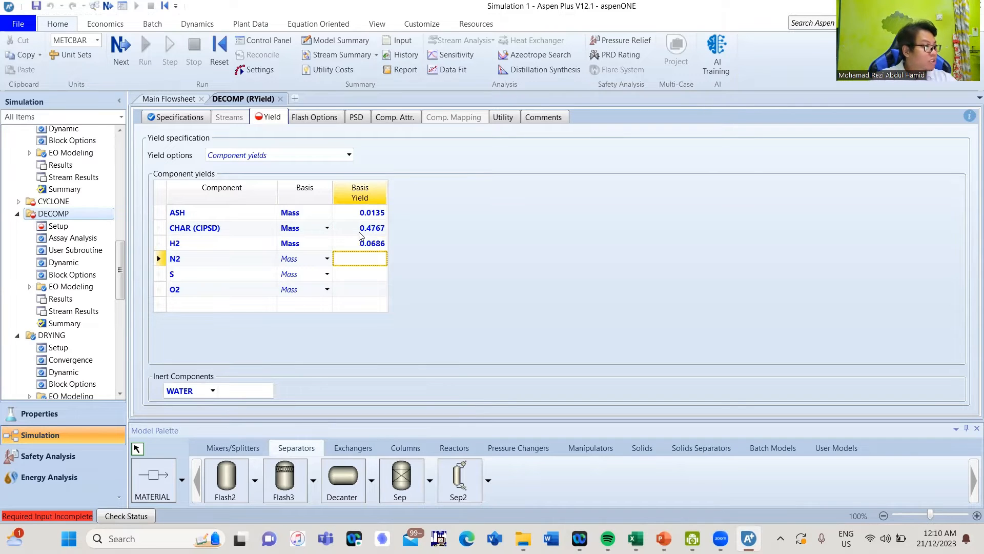
text(0.0)
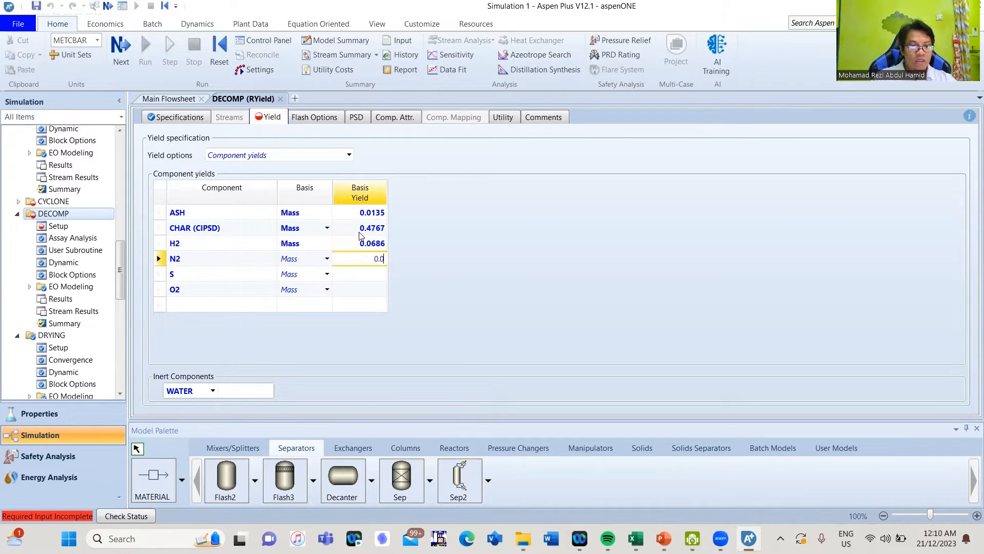
text(013)
key(Return)
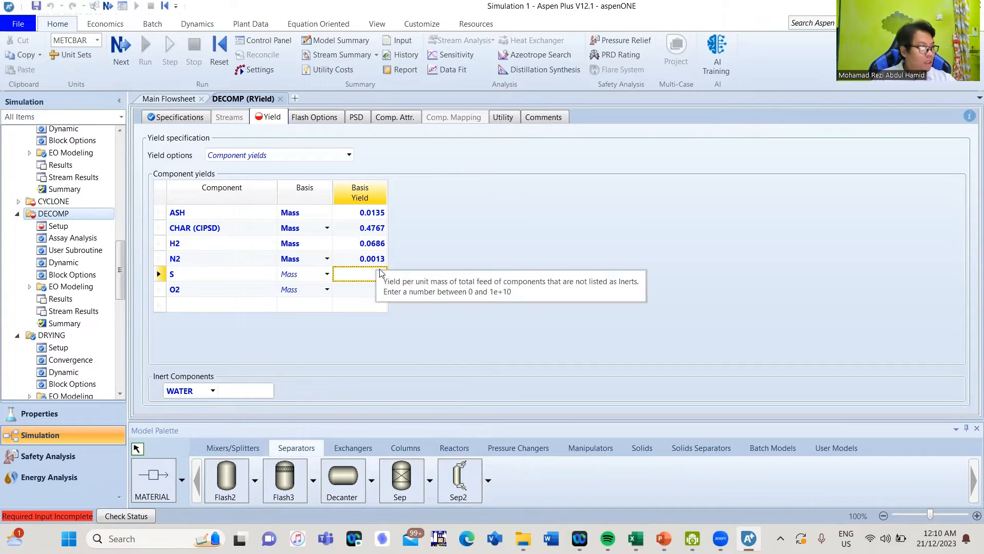
text(0)
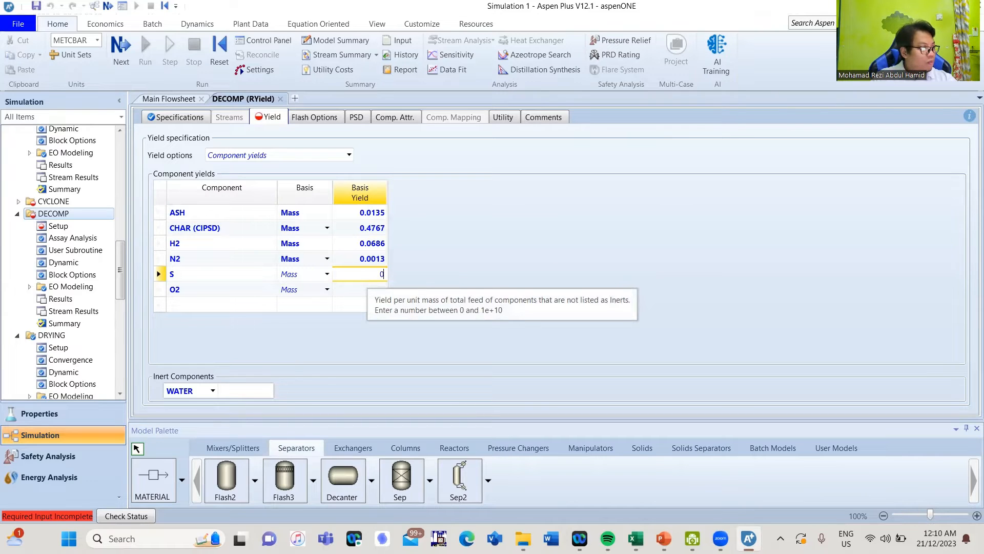
text(.00)
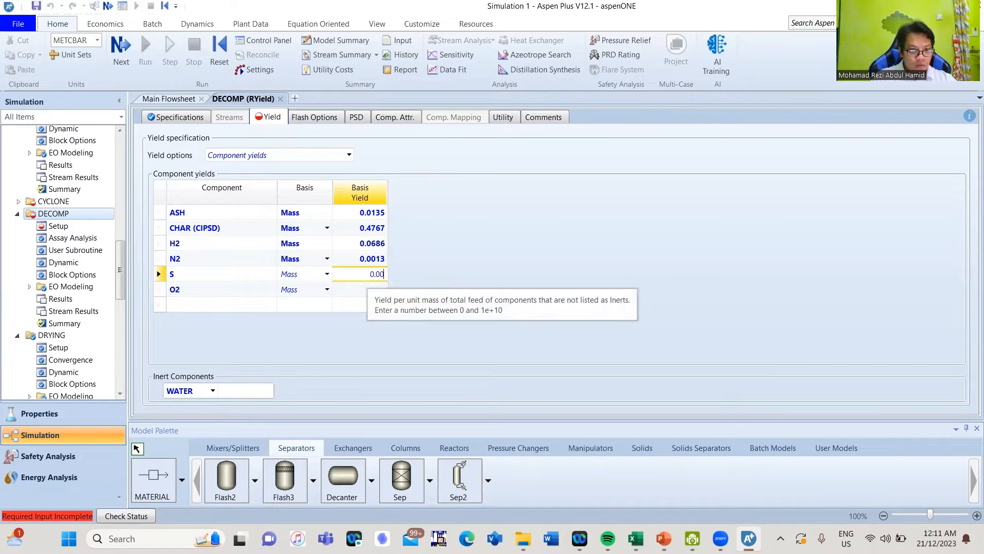
text(01)
key(Return)
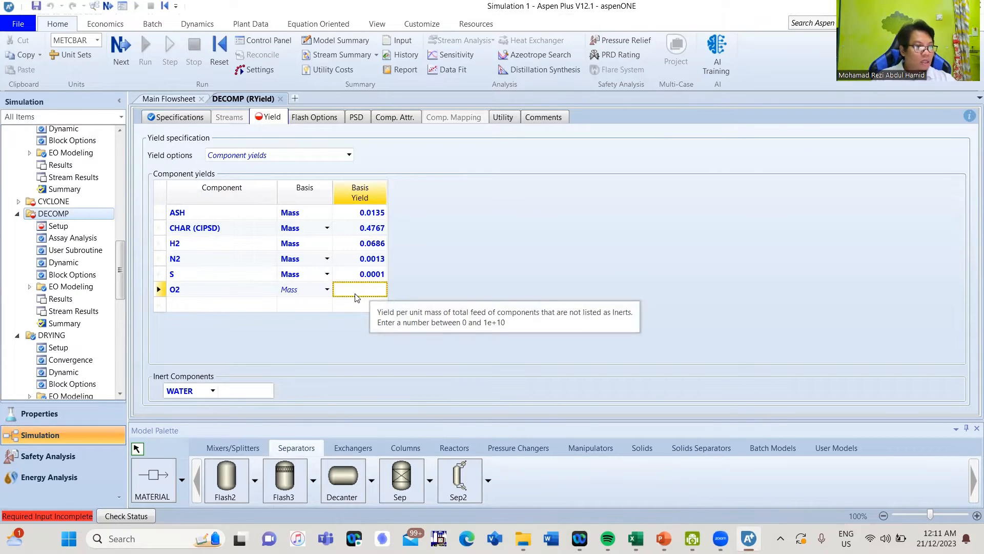
text(0.)
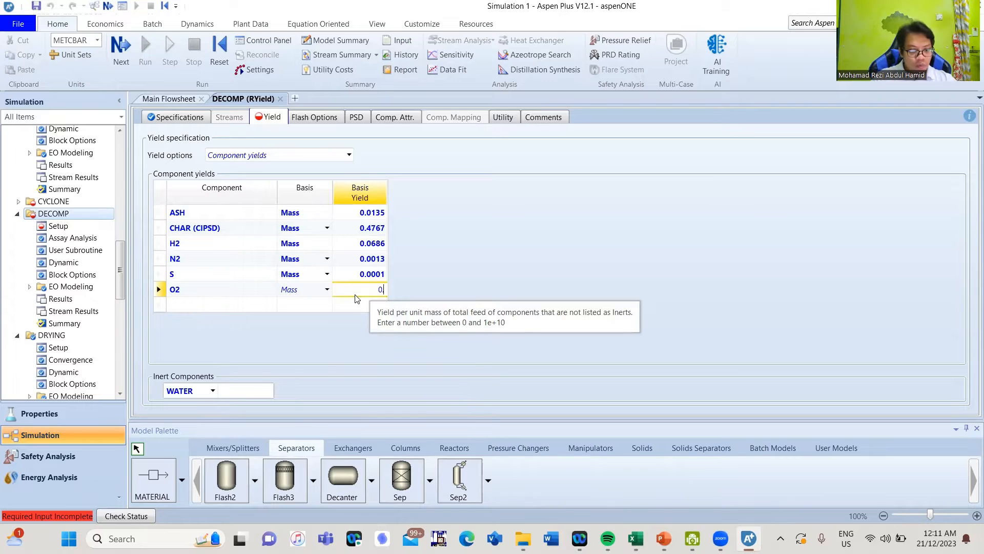
text(4398)
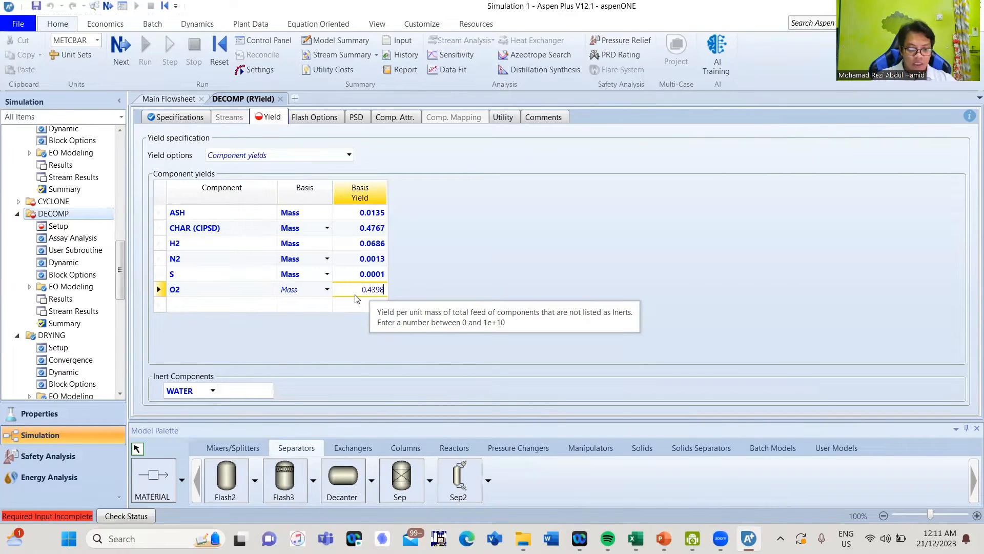
key(Return)
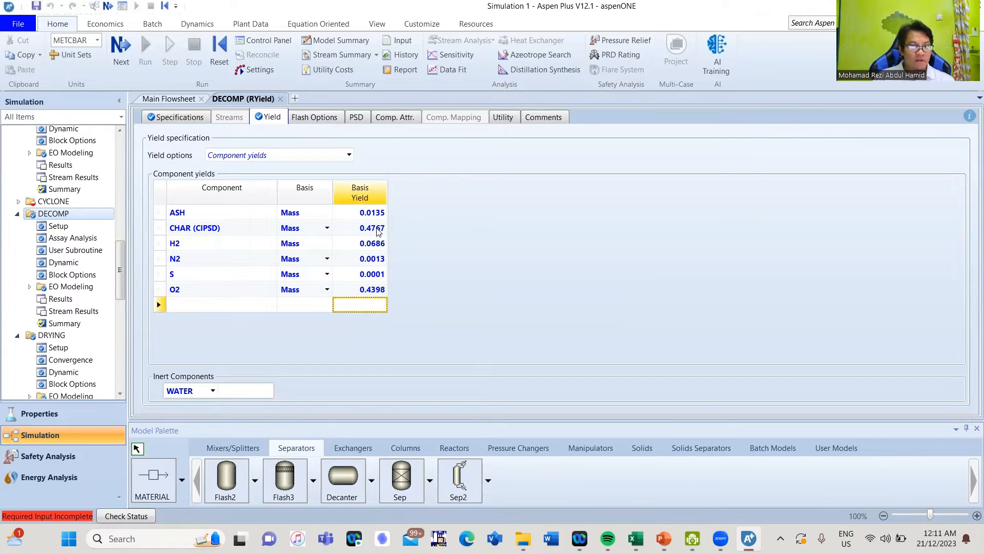
click(536, 226)
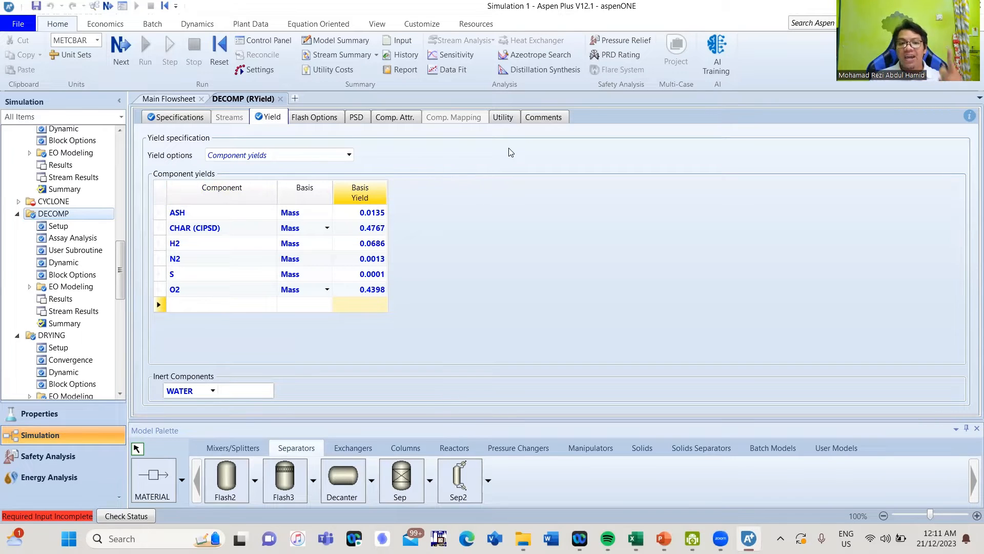
On DECOMP's component attributes, select the NCPSD substream and the ASH component
click(396, 118)
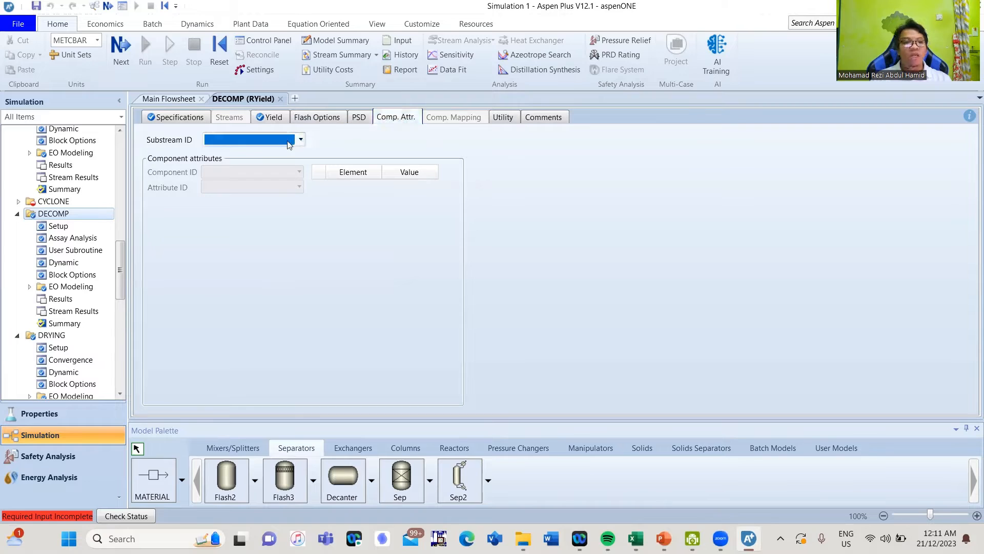
click(300, 139)
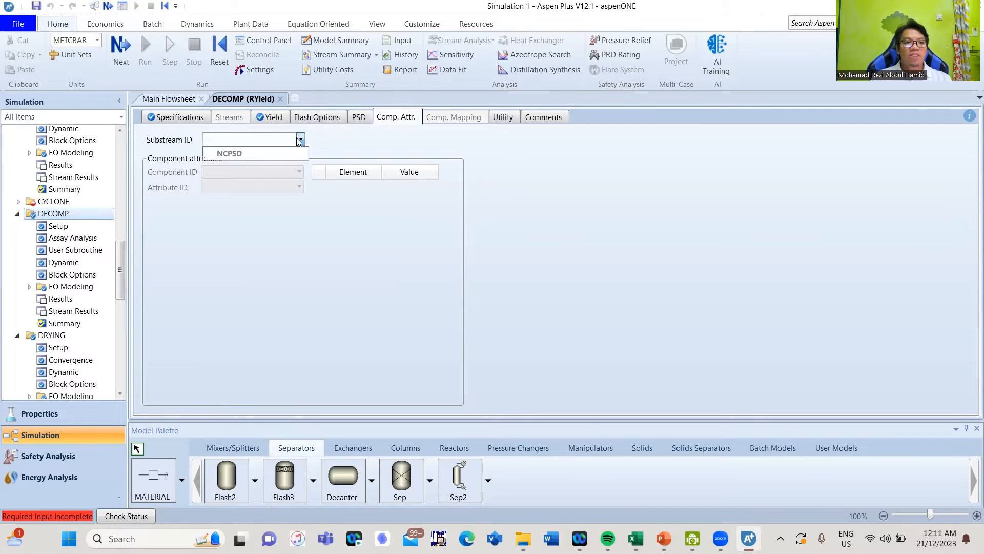
click(269, 156)
click(297, 172)
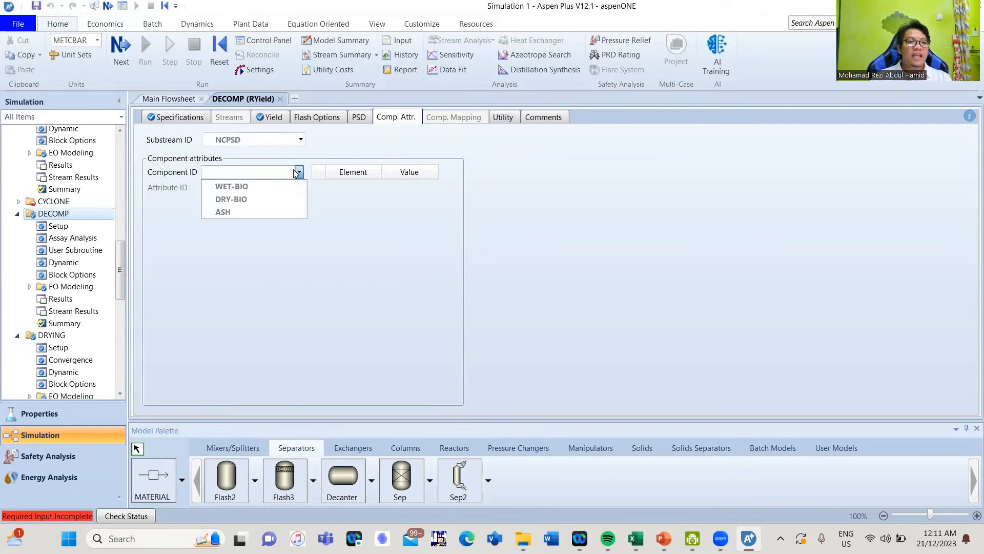
click(263, 212)
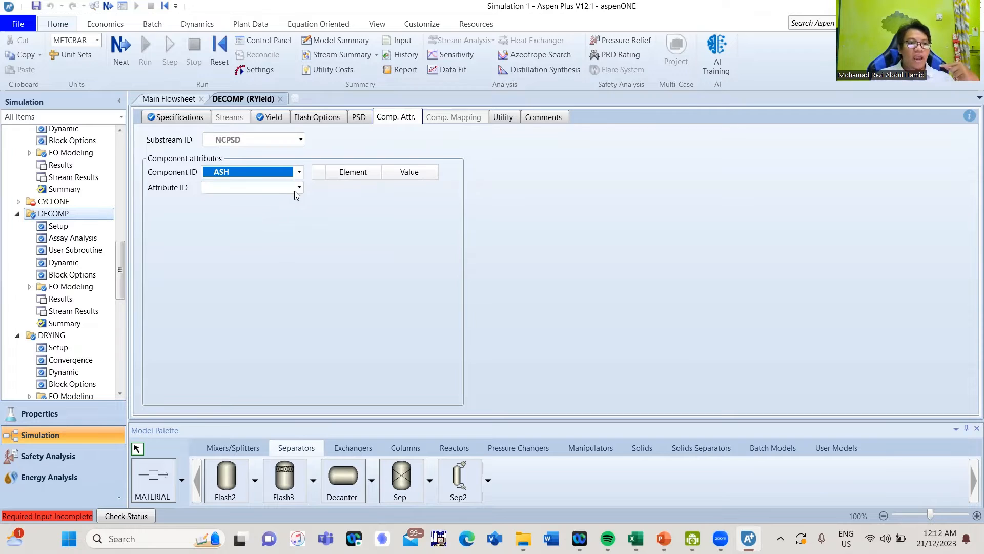
Set ASH's PROXANAL to moisture 0, FC 0, VM 0 and ash 100
click(299, 188)
click(283, 202)
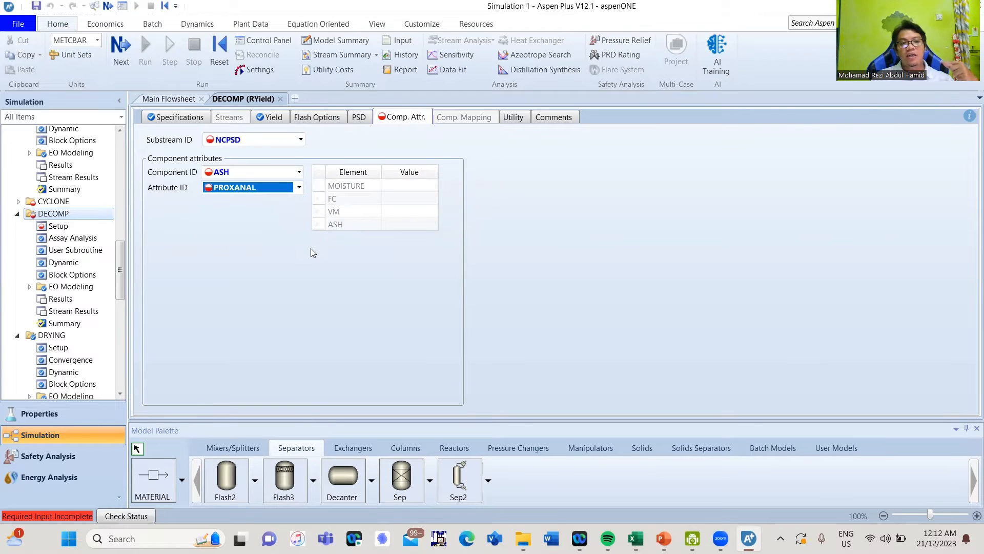
click(392, 191)
text(0)
click(387, 204)
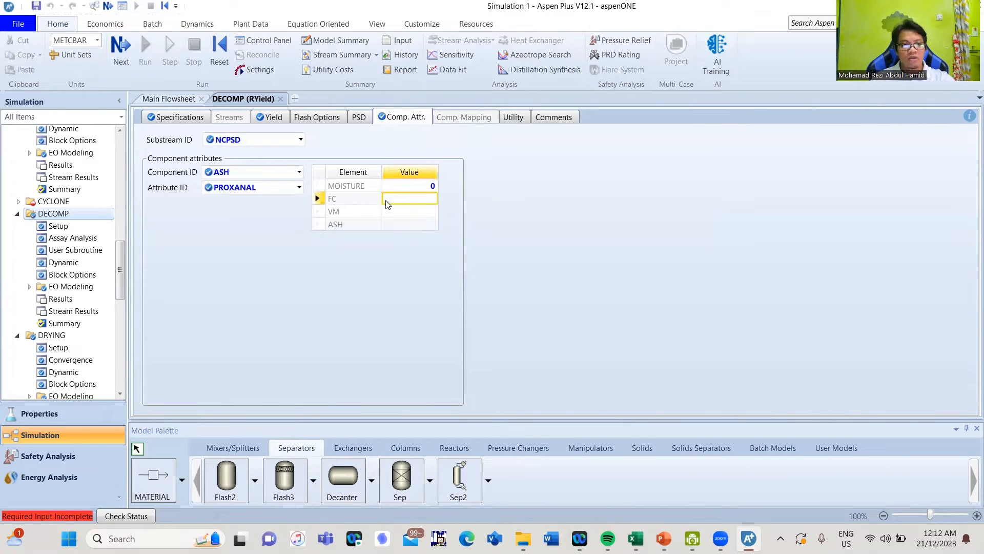
text(0)
click(390, 212)
text(0)
click(393, 225)
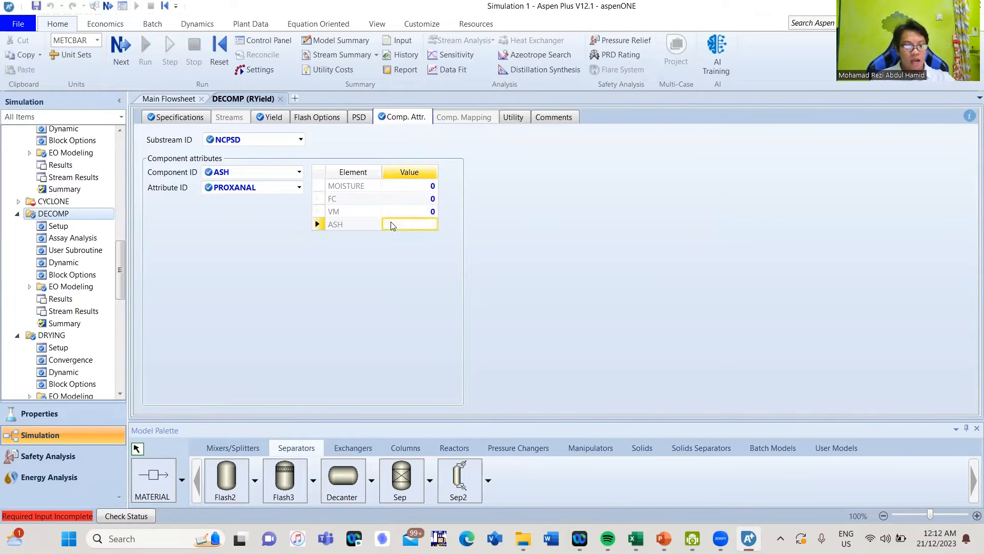
text(100)
click(418, 261)
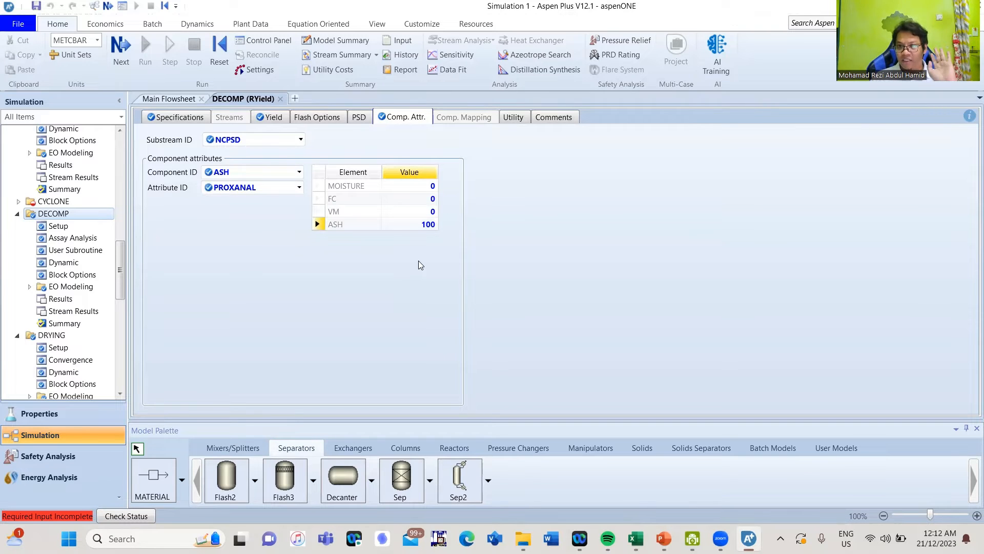
Set ASH's ULTANAL to ash 100 with all other elements 0
click(299, 189)
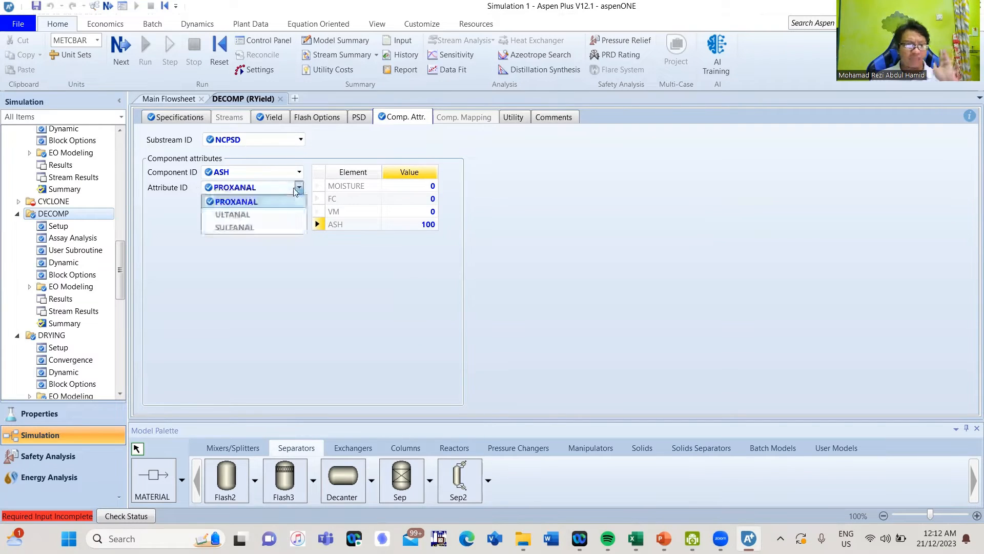
click(273, 213)
click(394, 189)
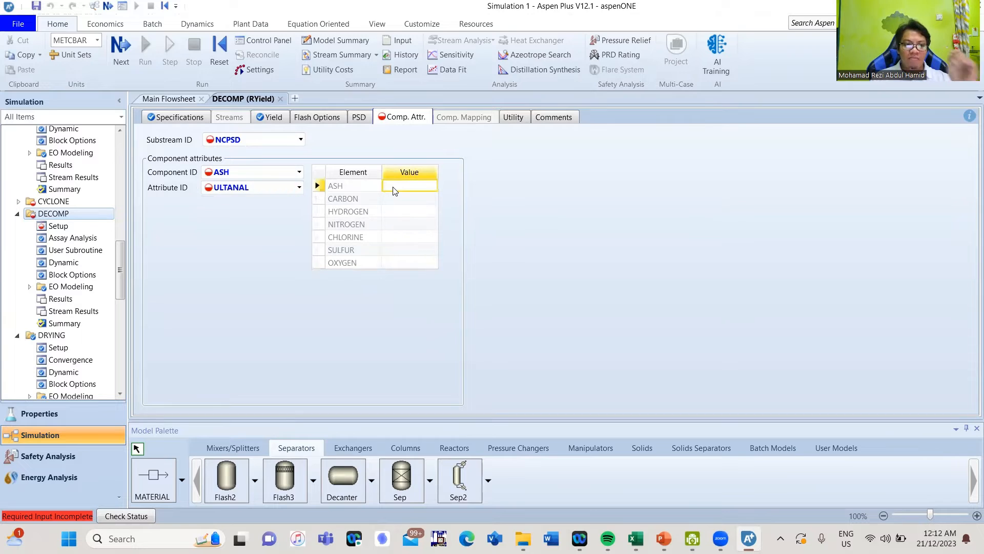
text(100)
key(Return)
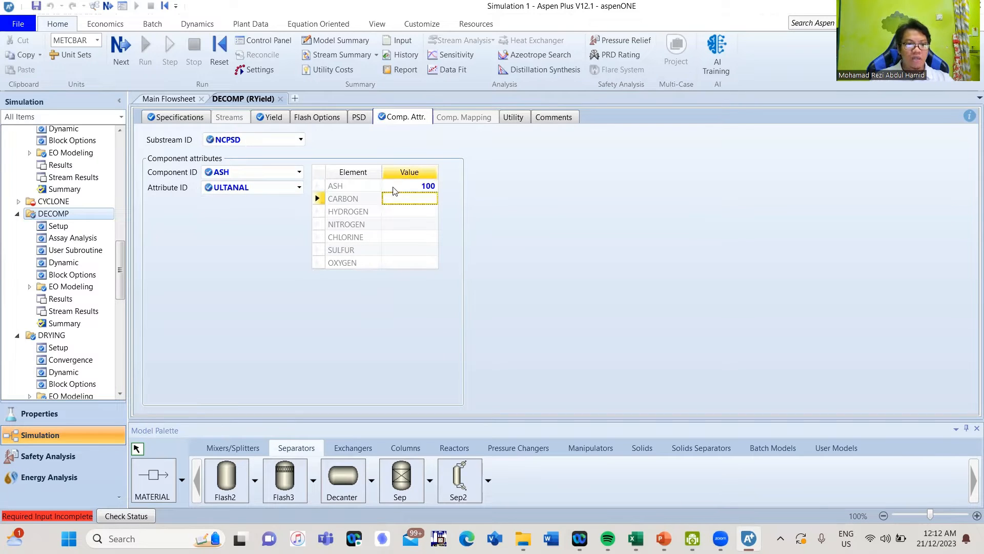
text(0)
key(Return)
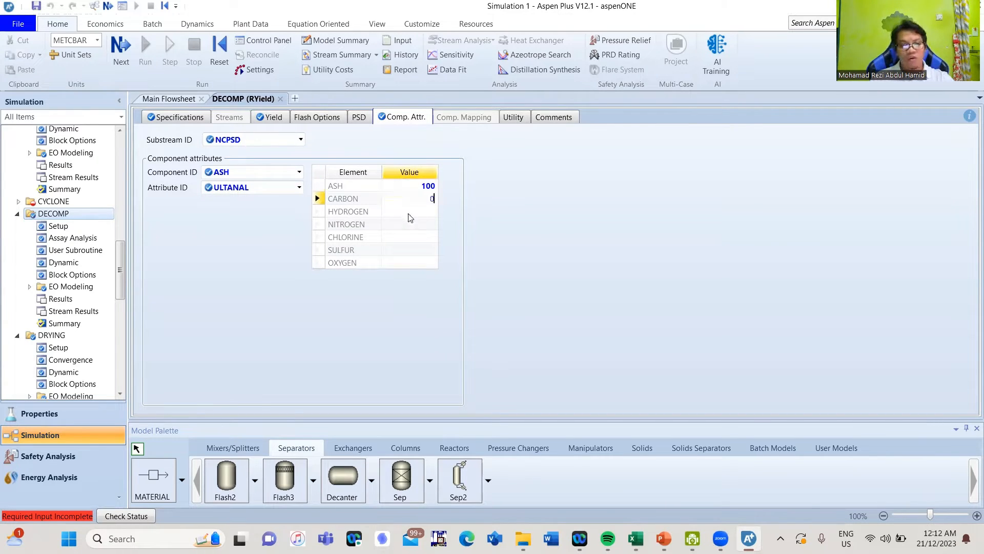
text(0)
key(Return)
text(0)
key(Return)
text(0)
key(Return)
text(0)
key(Return)
text(0)
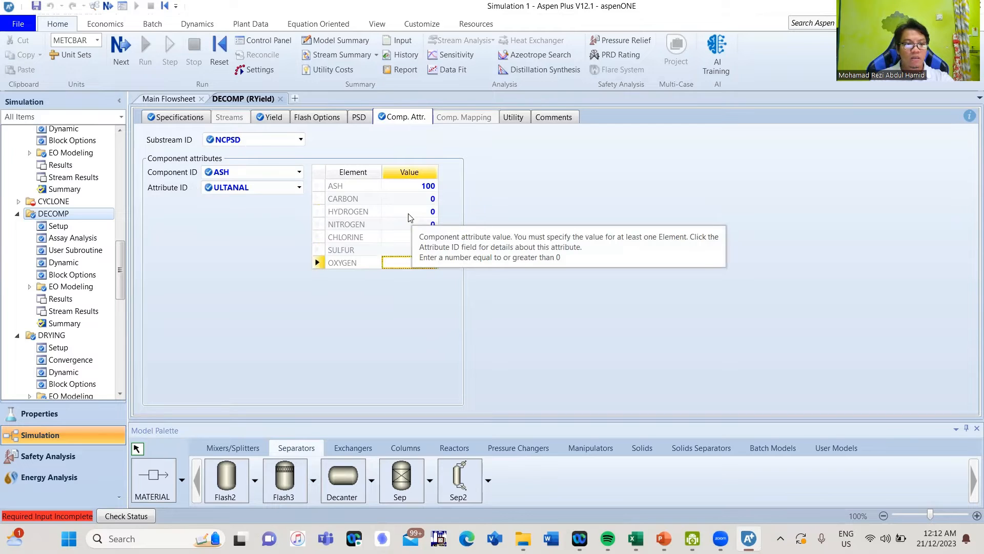
Set ASH's SULFANAL values to 0 and return to the main flowsheet
click(299, 187)
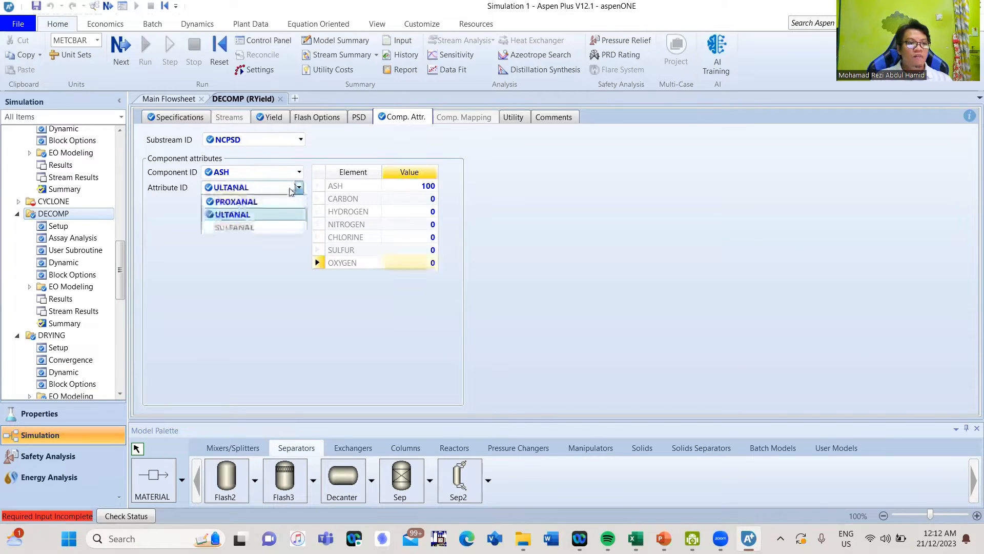
click(264, 227)
click(403, 186)
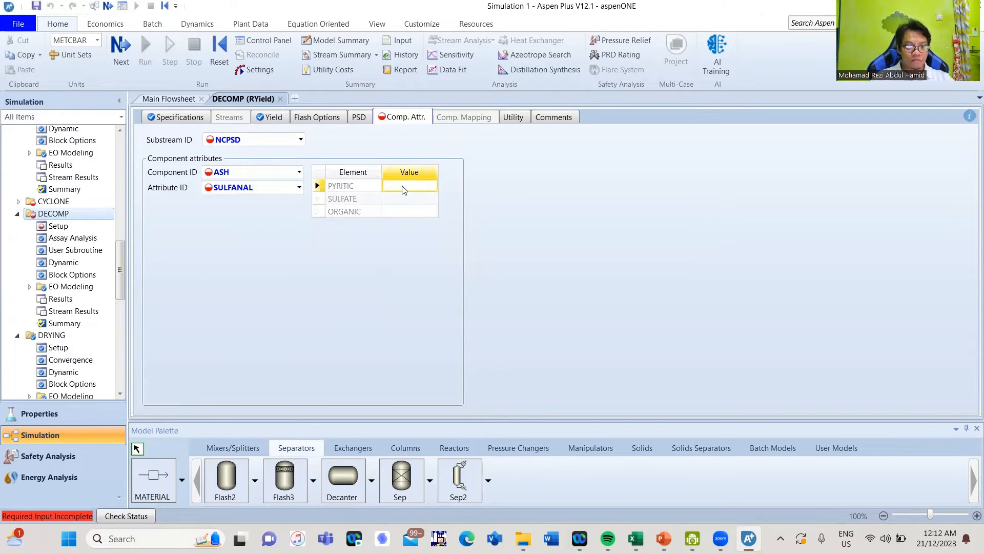
text(0)
key(Return)
text(0)
key(Return)
text(0)
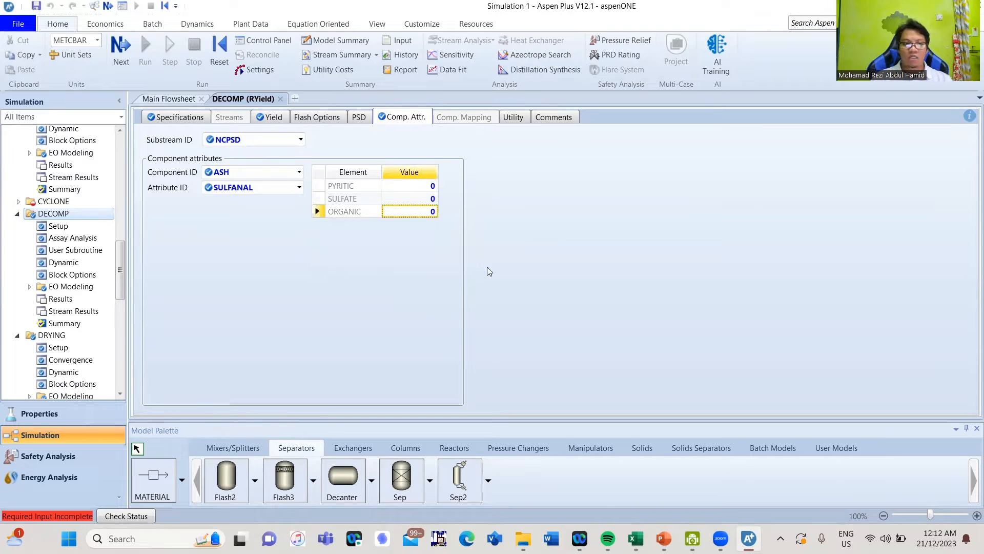
key(Return)
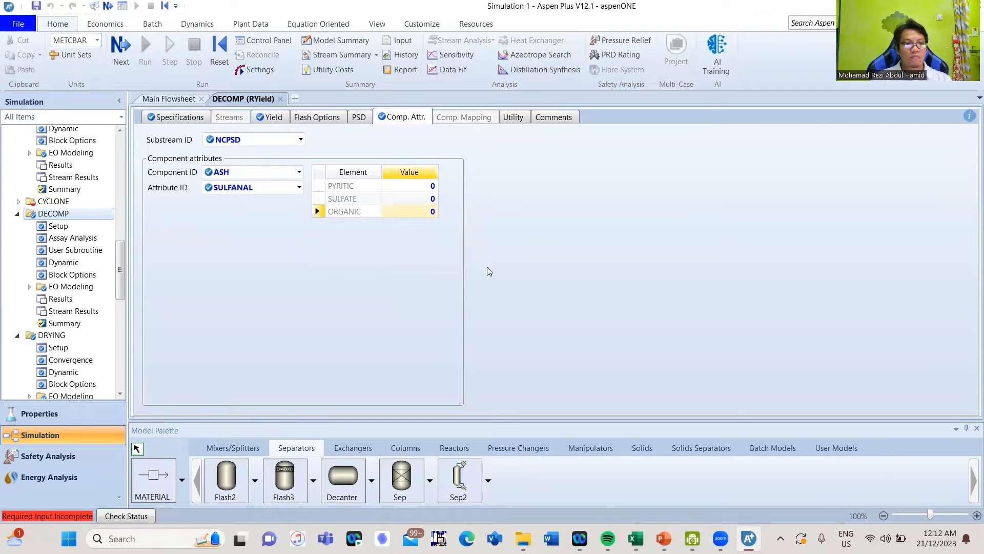
click(171, 101)
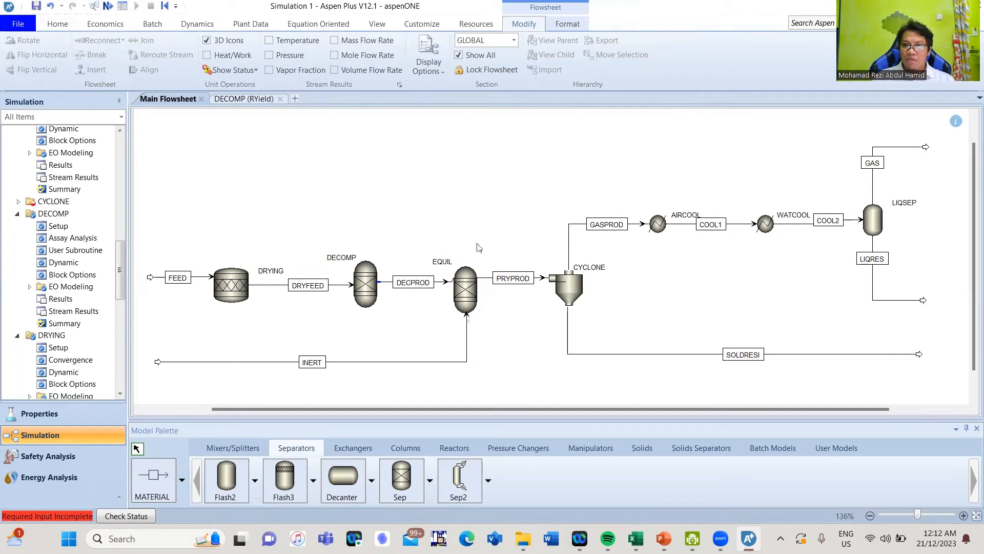
Specify the EQUIL reactor at 1 bar and 500 C, correcting the mistyped pressure
click(465, 289)
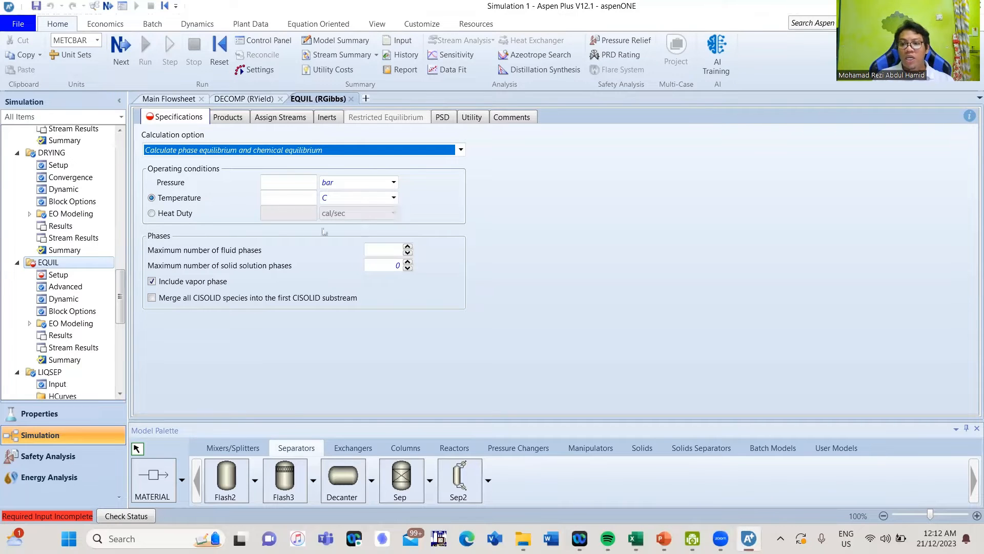
click(296, 183)
text(500)
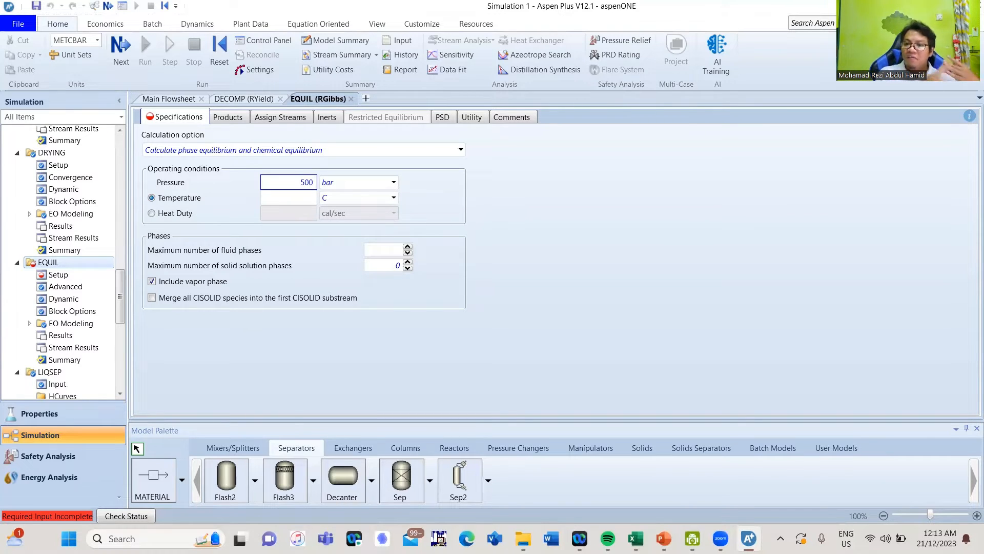
click(581, 195)
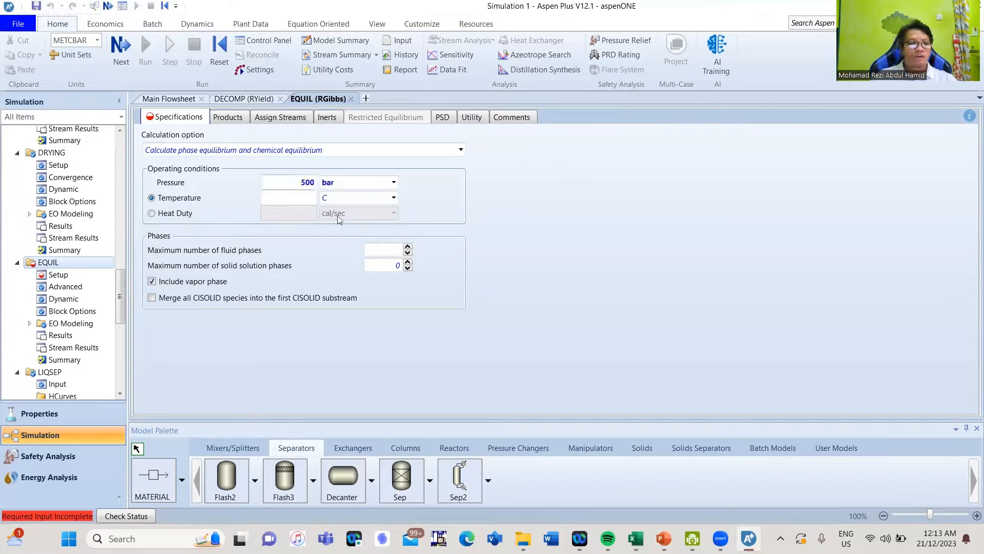
click(304, 187)
text(1)
click(298, 197)
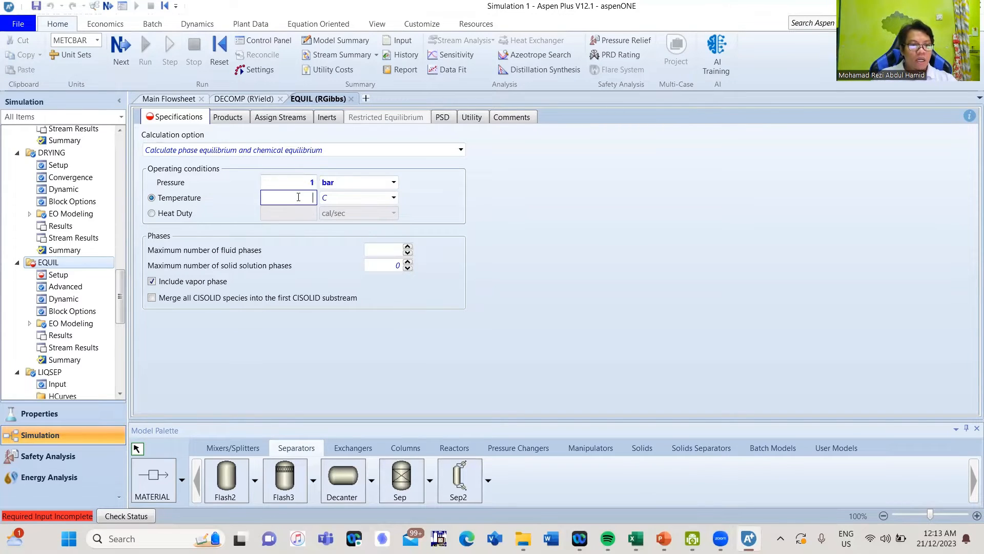
text(500)
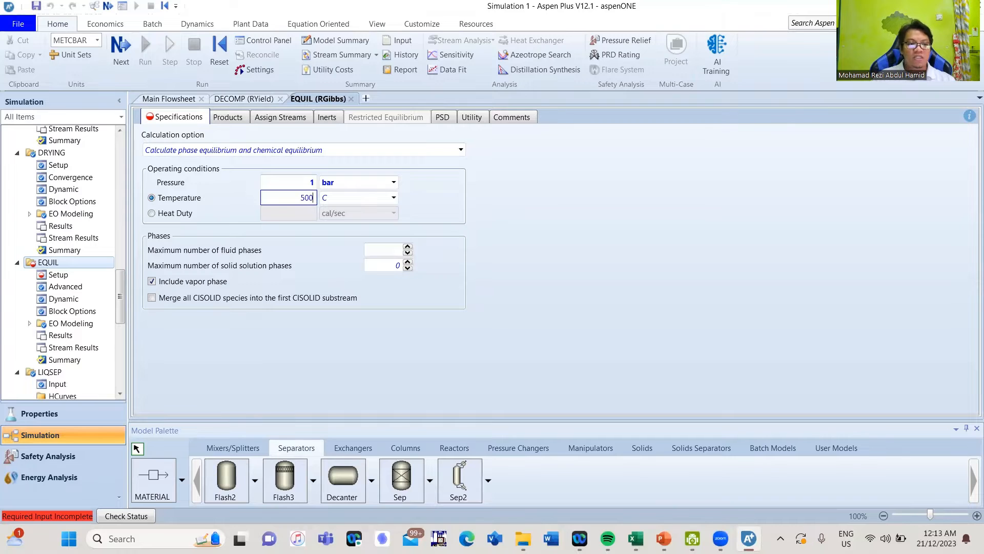
click(598, 247)
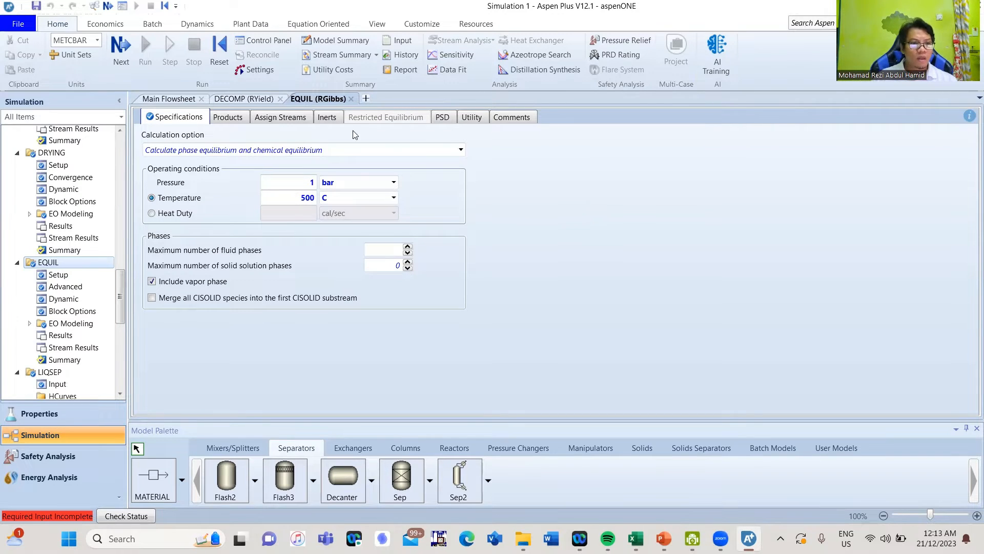
click(352, 99)
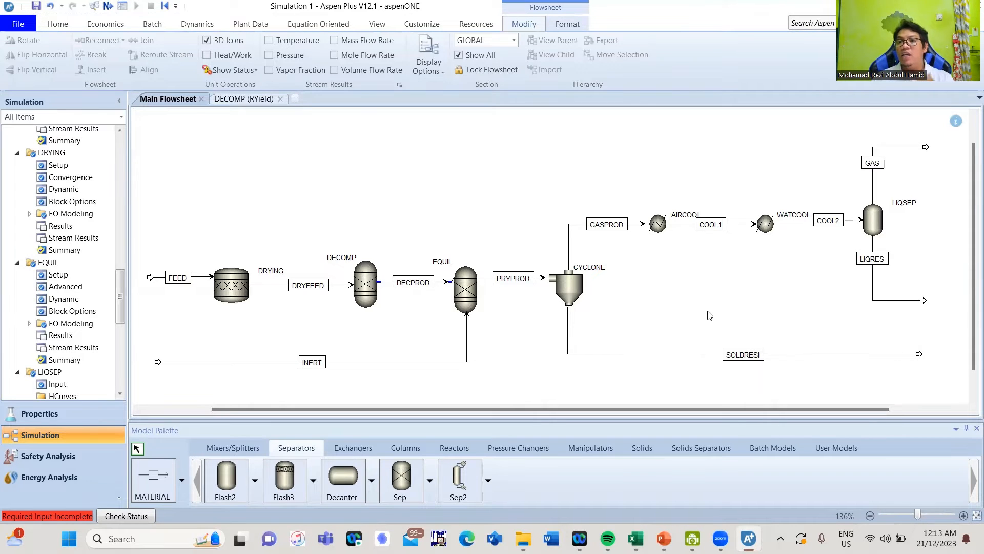
Give CYCLONE's SOLDRESI outlet split fractions MIXED 0, CIPSD 1 and NCPSD 1
click(573, 293)
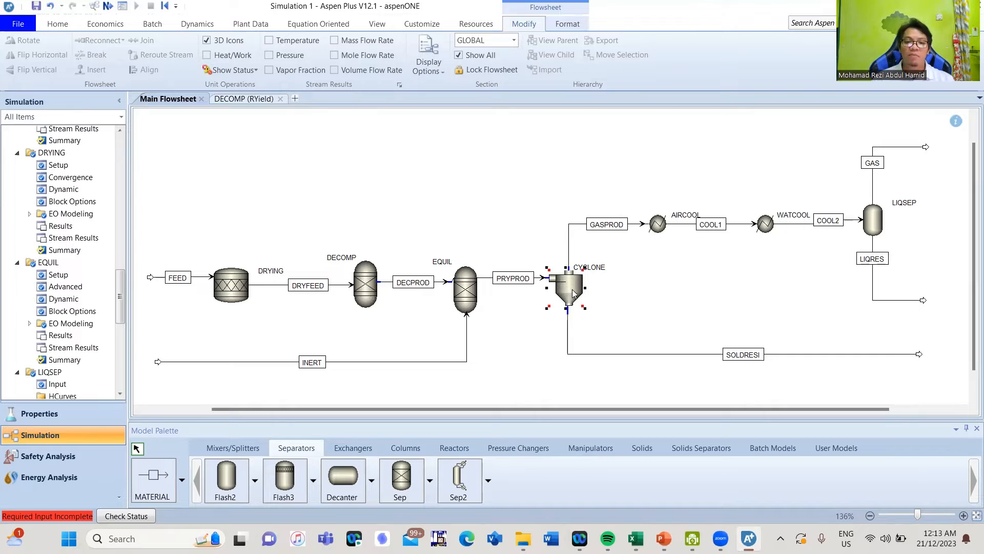
double_click(573, 293)
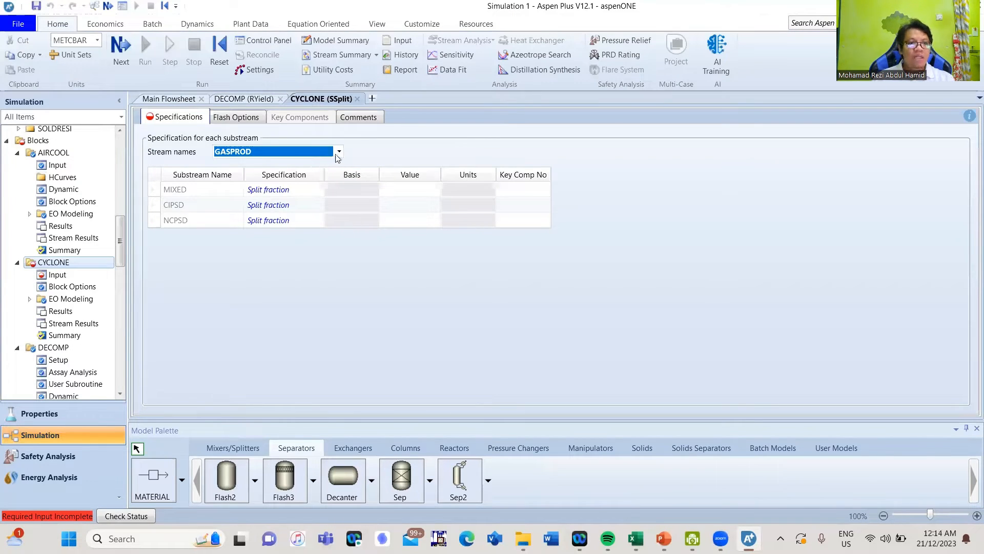
click(339, 153)
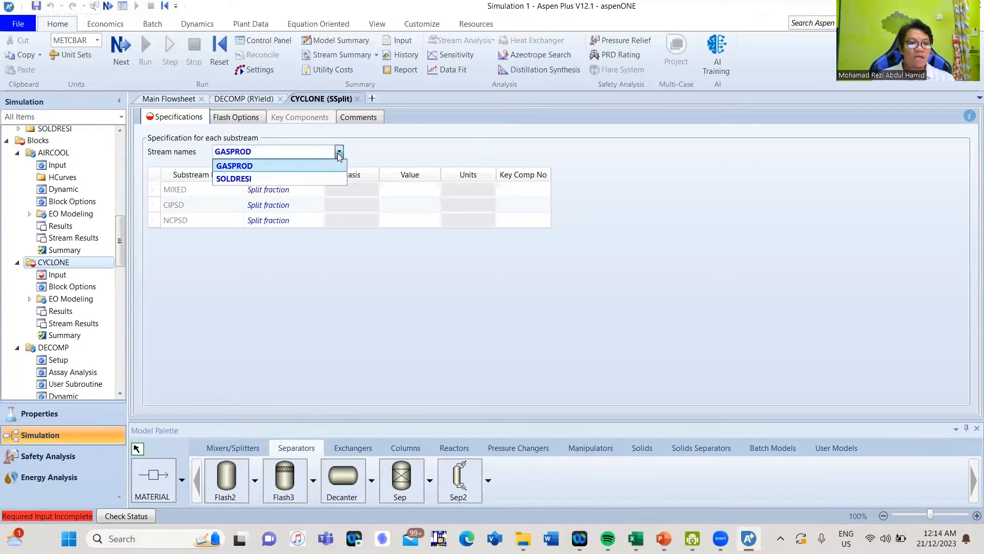
click(283, 177)
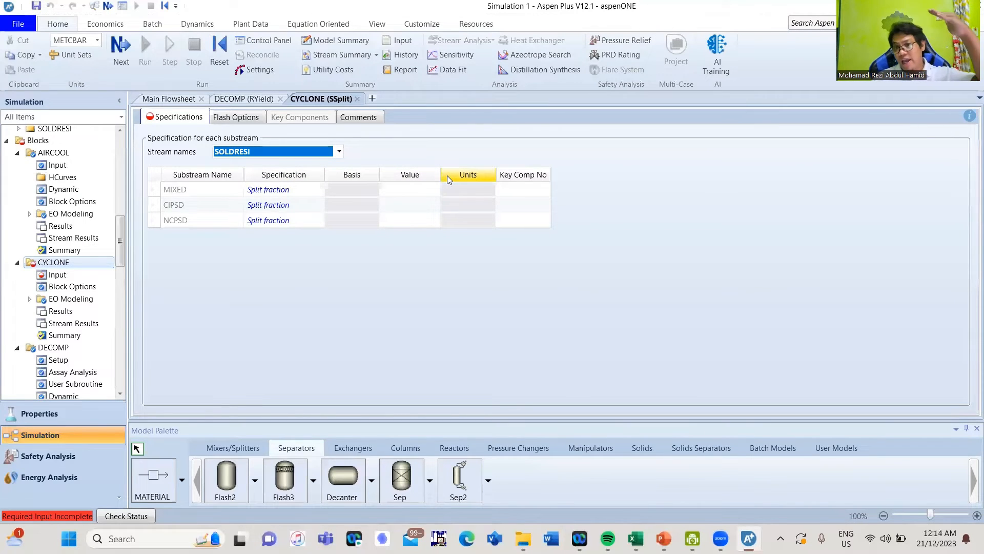
click(392, 197)
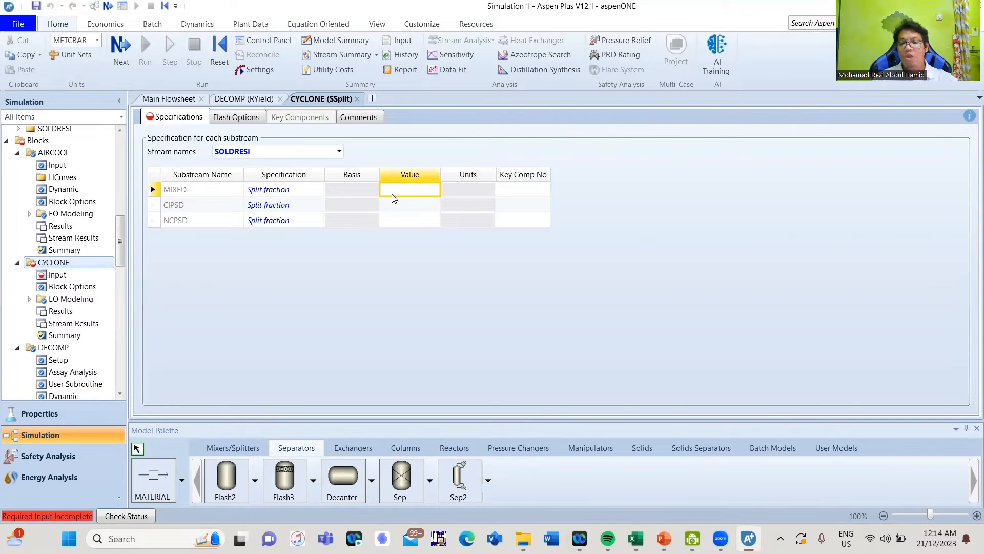
text(0)
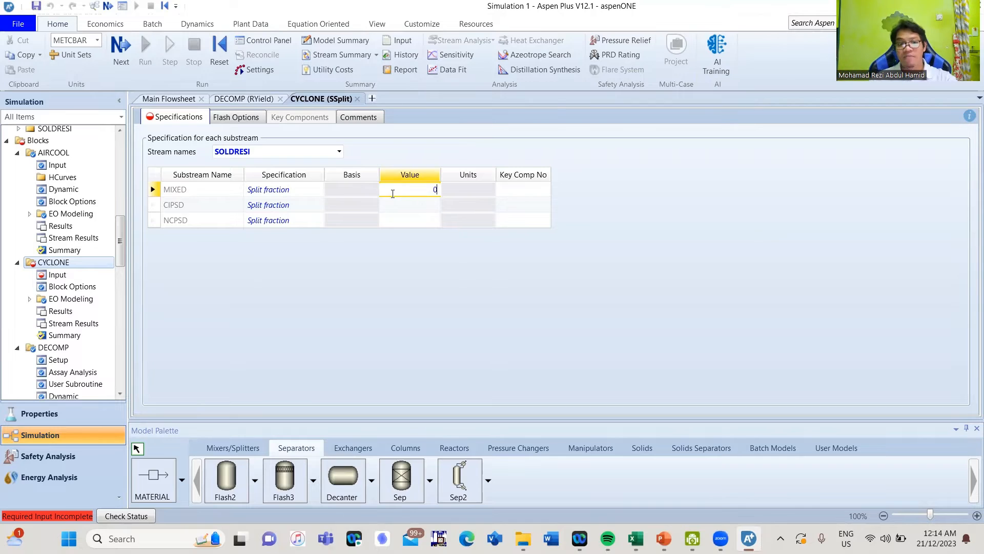
click(400, 210)
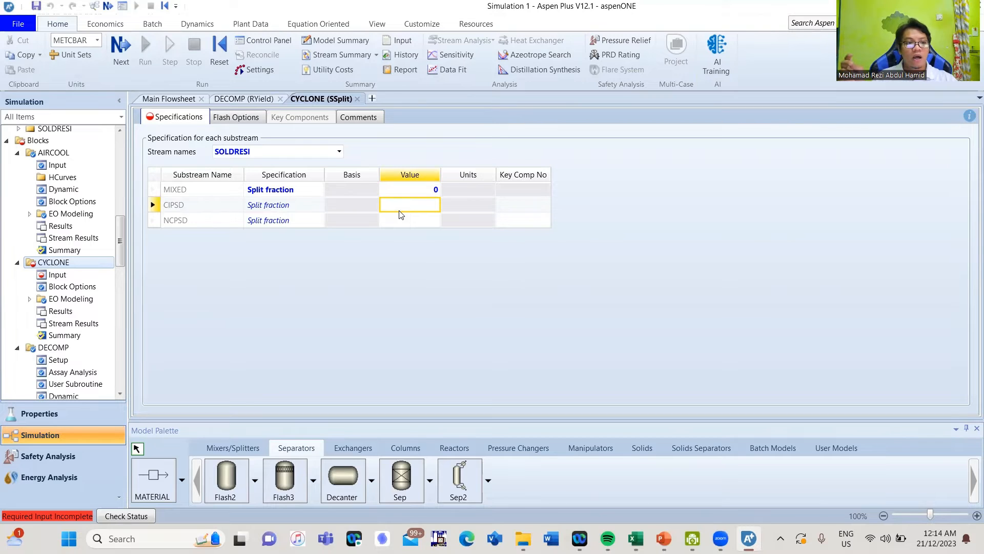
text(1)
click(402, 214)
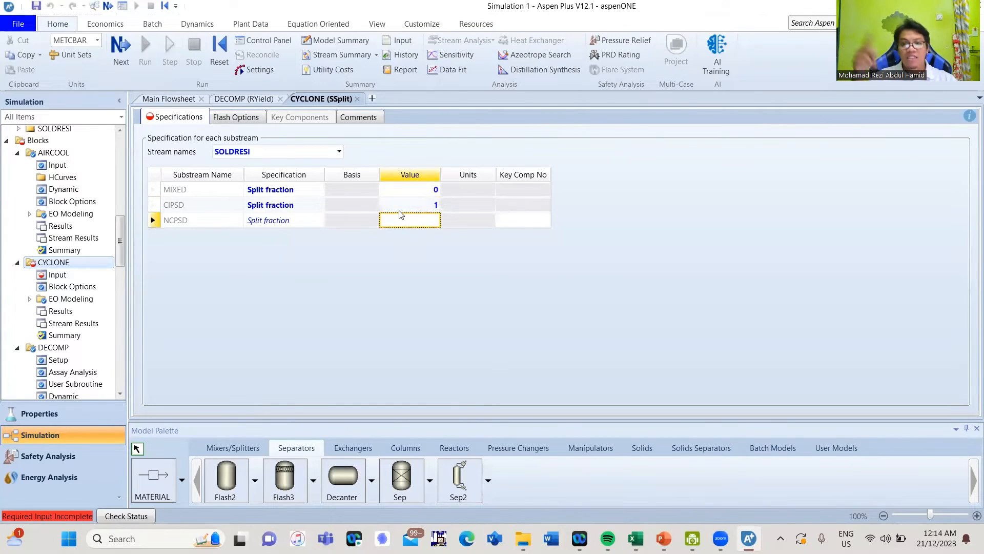
text(1)
key(Return)
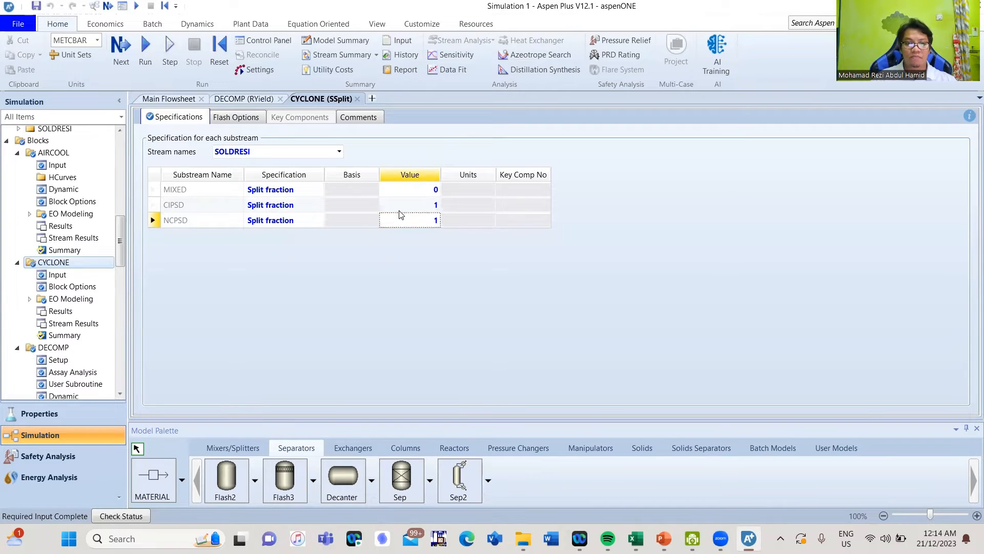
click(357, 98)
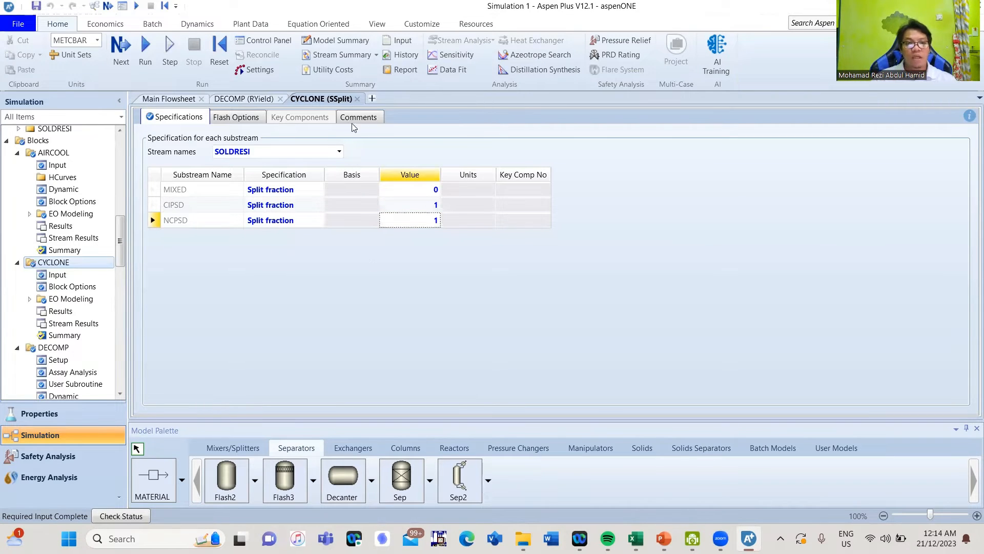
click(535, 175)
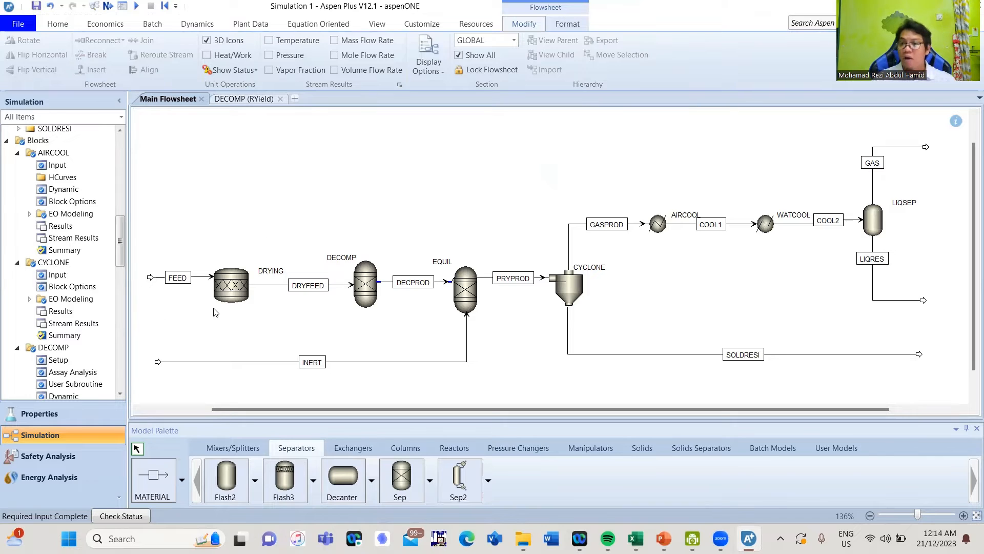
Save as backup file Simulation 1.bkp without an .apw copy, then run the simulation
click(108, 5)
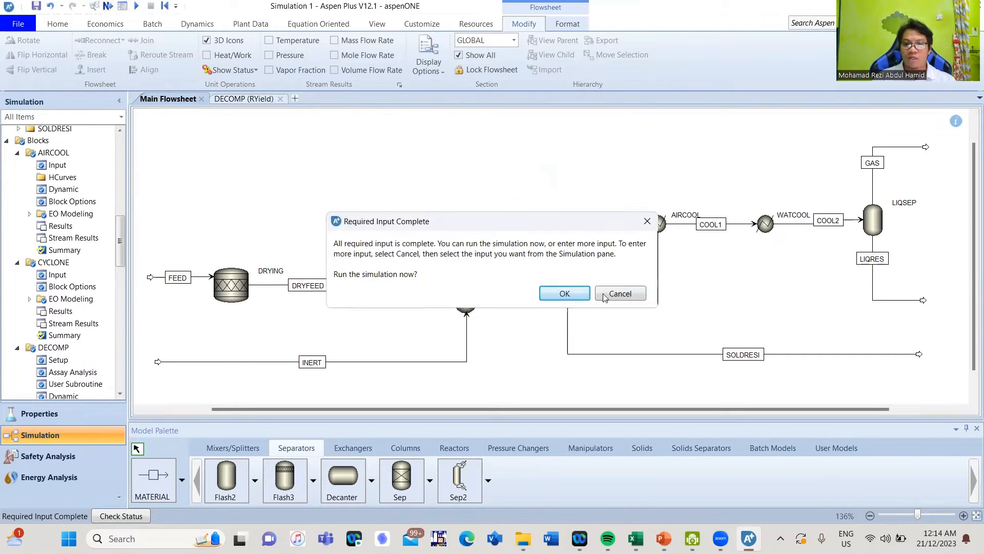
click(618, 295)
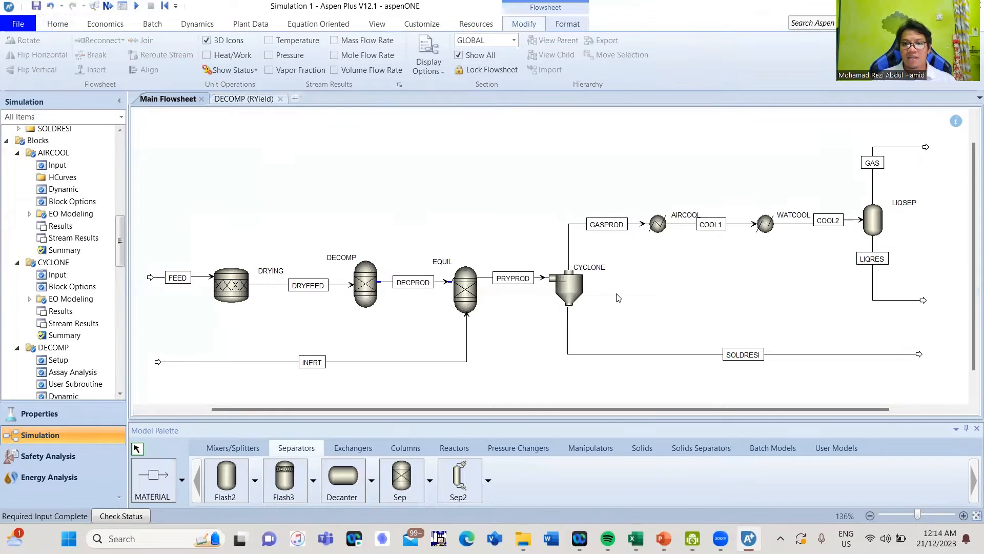
click(19, 26)
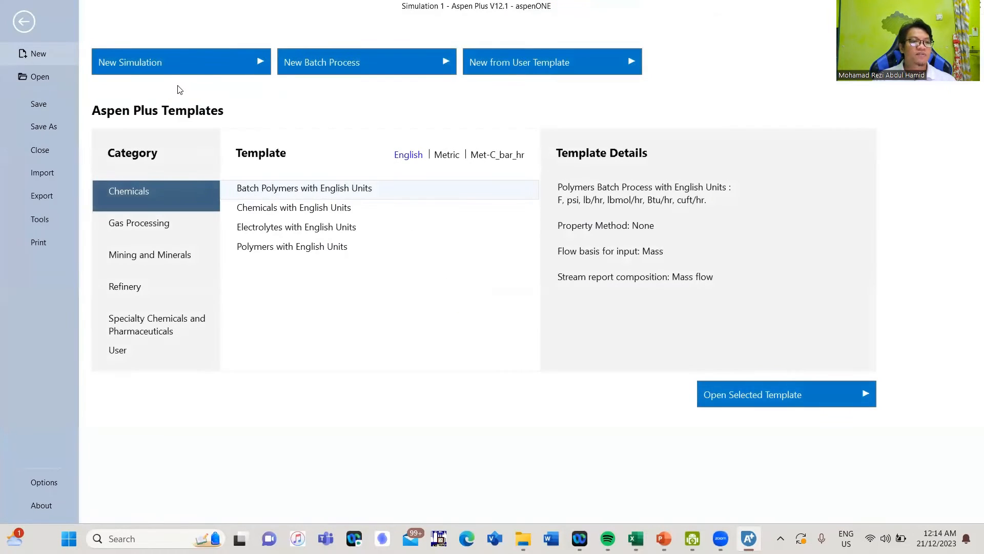
click(47, 127)
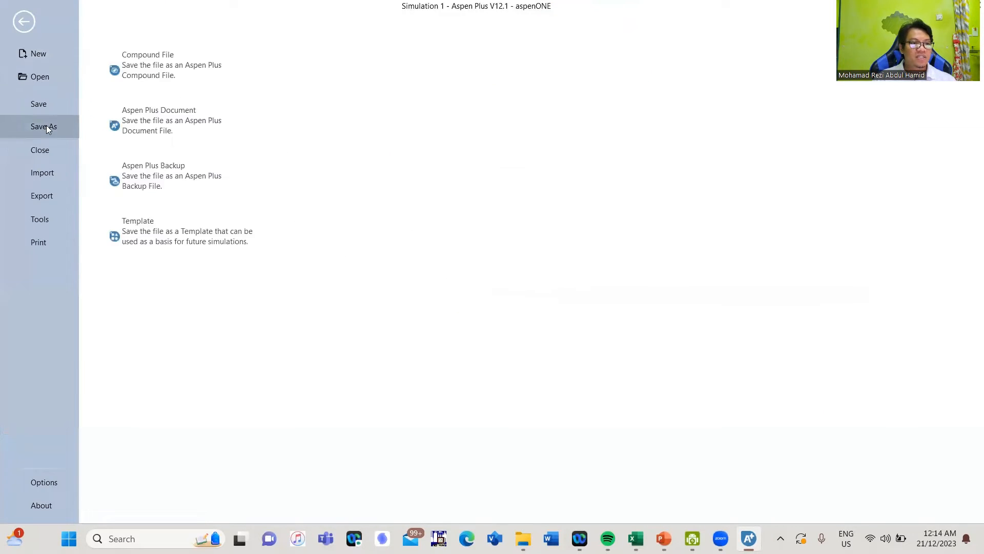
click(174, 192)
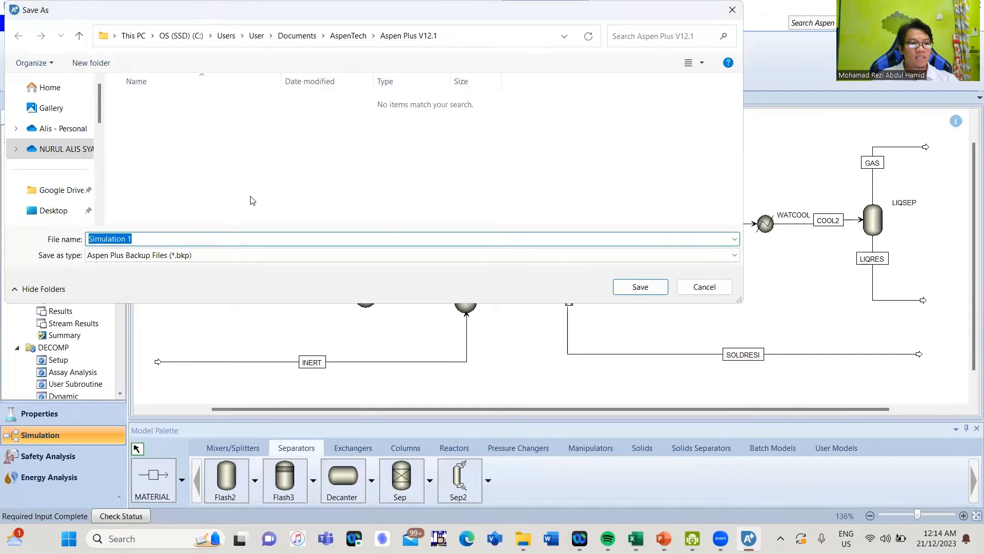
click(652, 292)
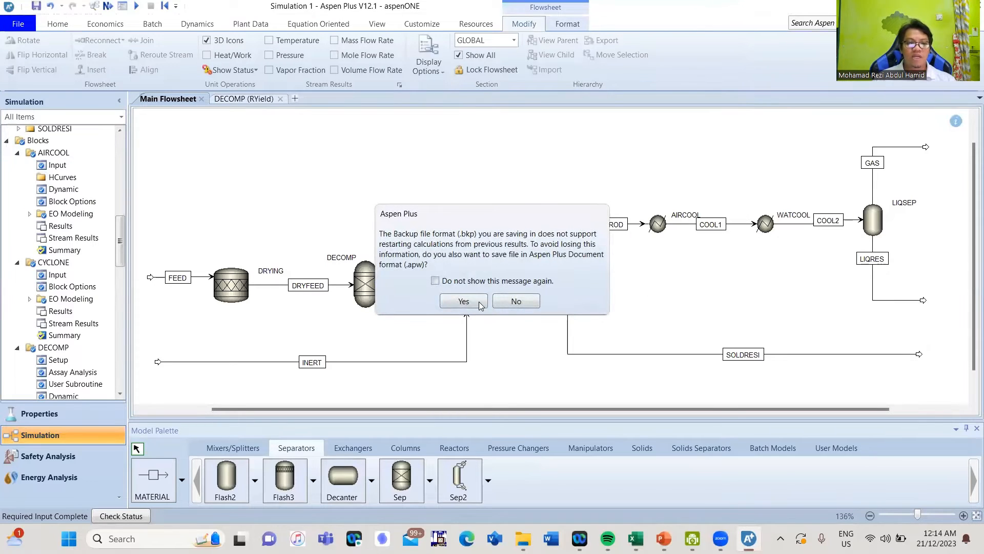
click(512, 303)
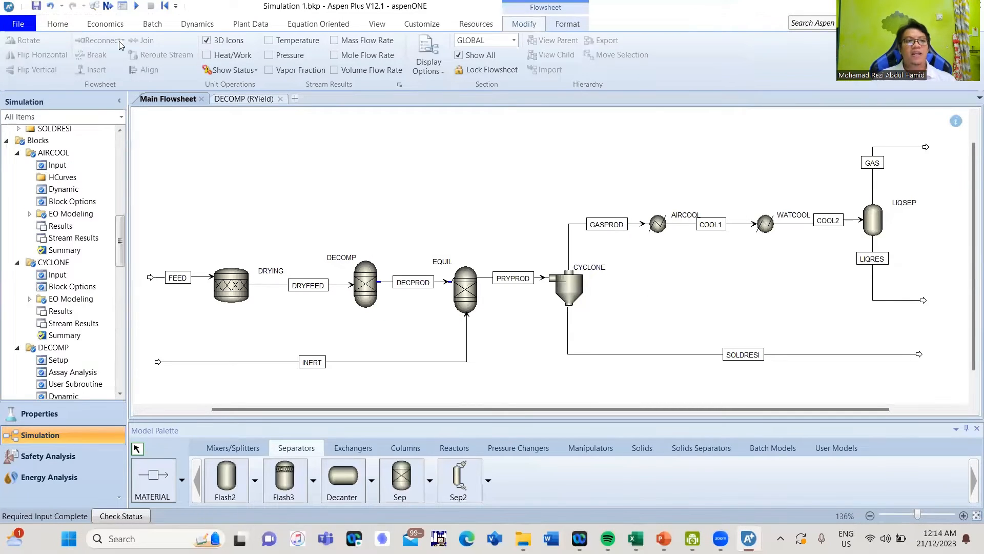
click(108, 7)
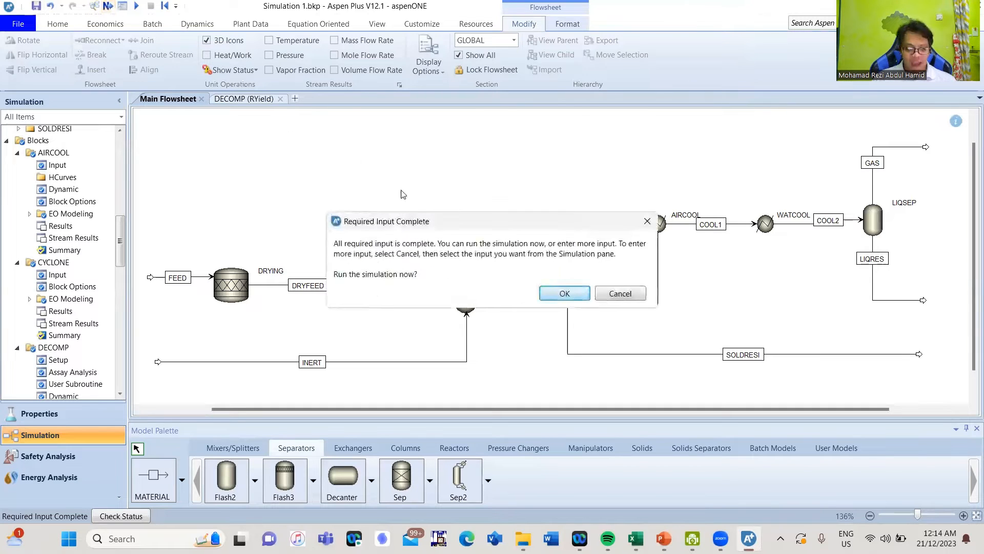
click(563, 291)
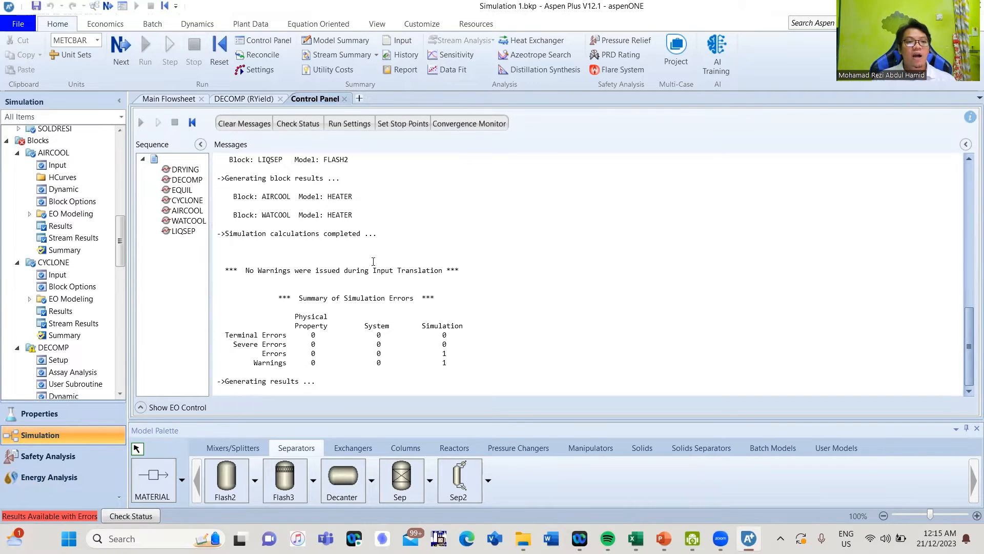
Check the run status and trace the error to DRYING's mass-balance failure
click(165, 99)
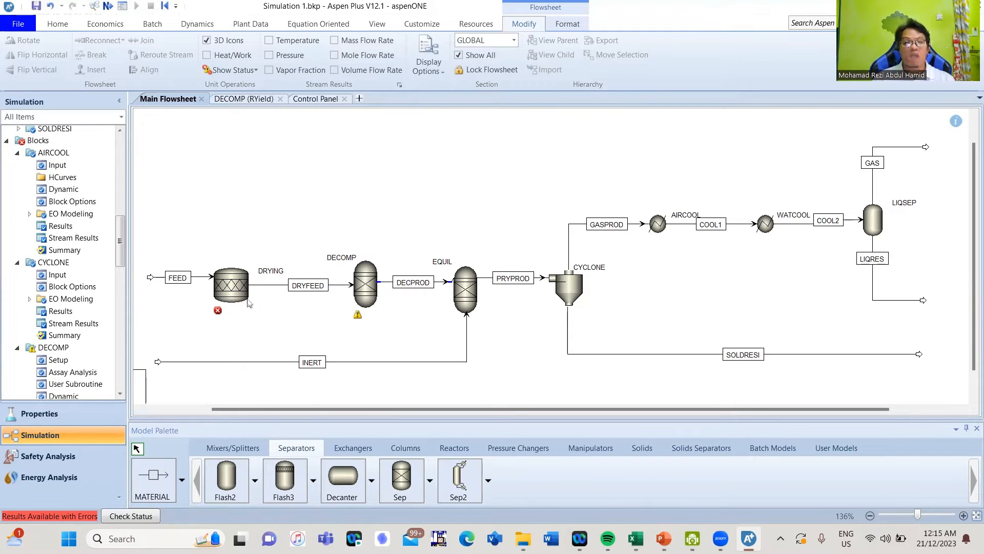
double_click(234, 290)
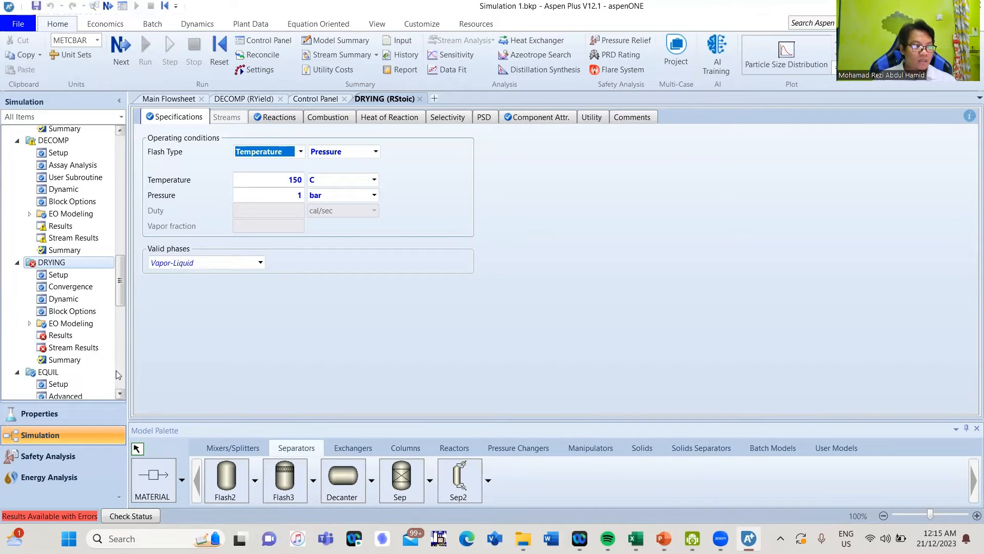
drag(121, 289, 121, 295)
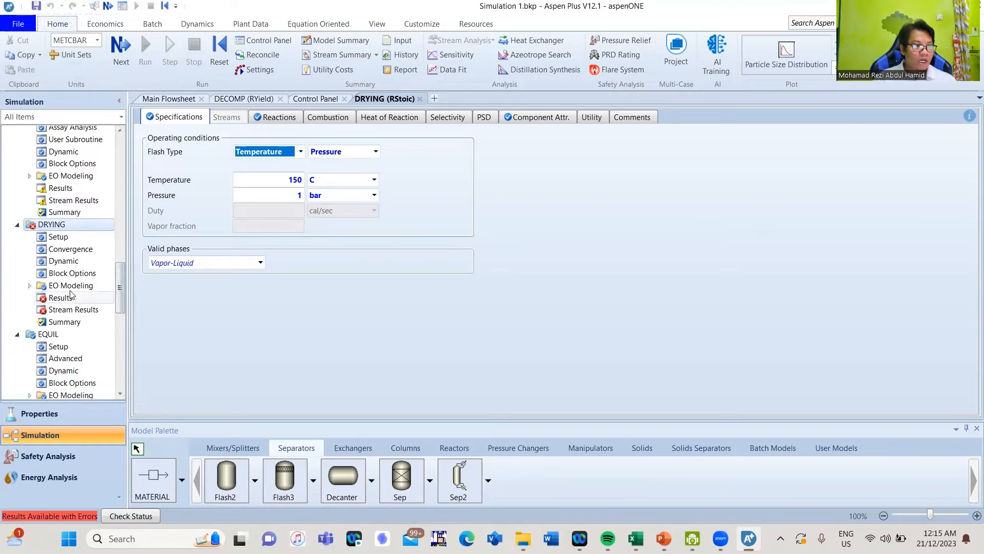
click(131, 516)
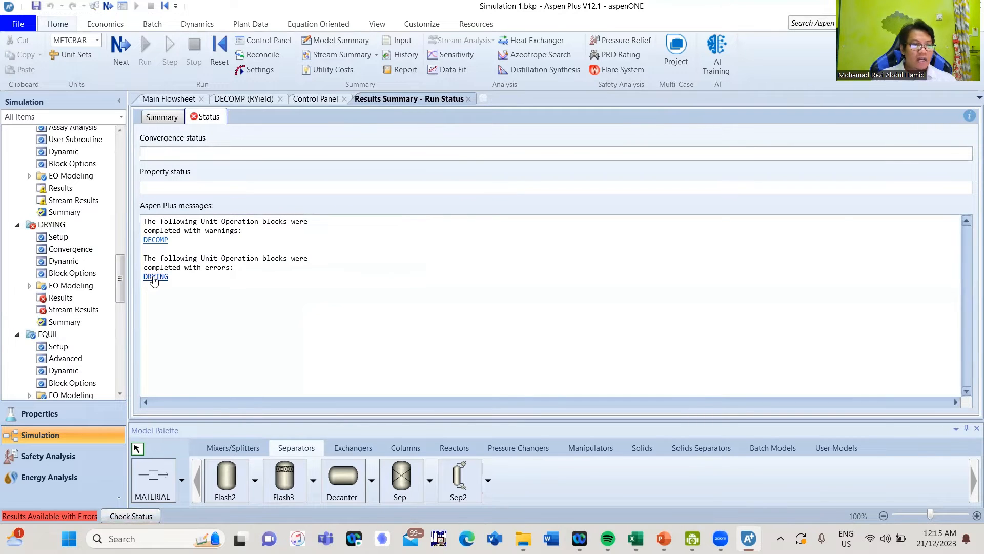
click(155, 276)
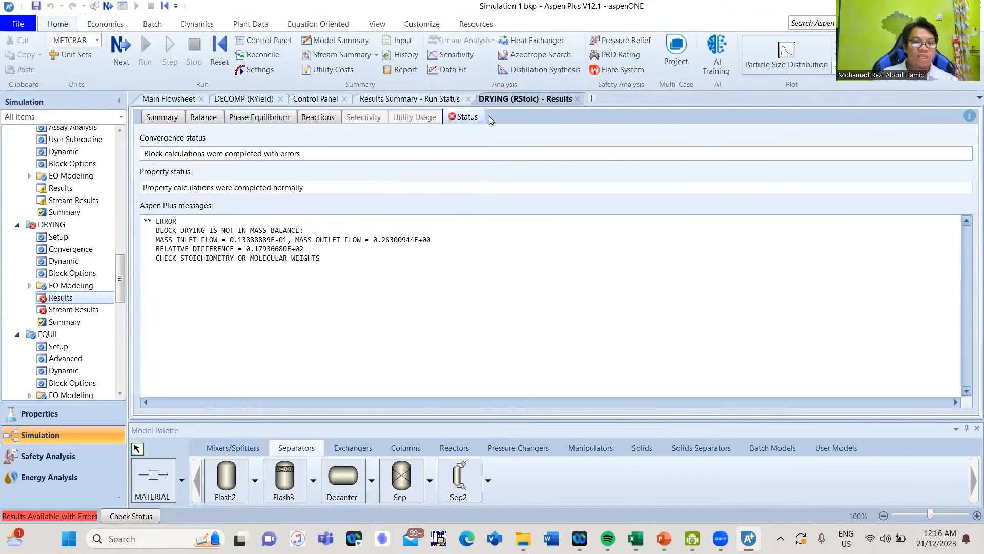
click(577, 99)
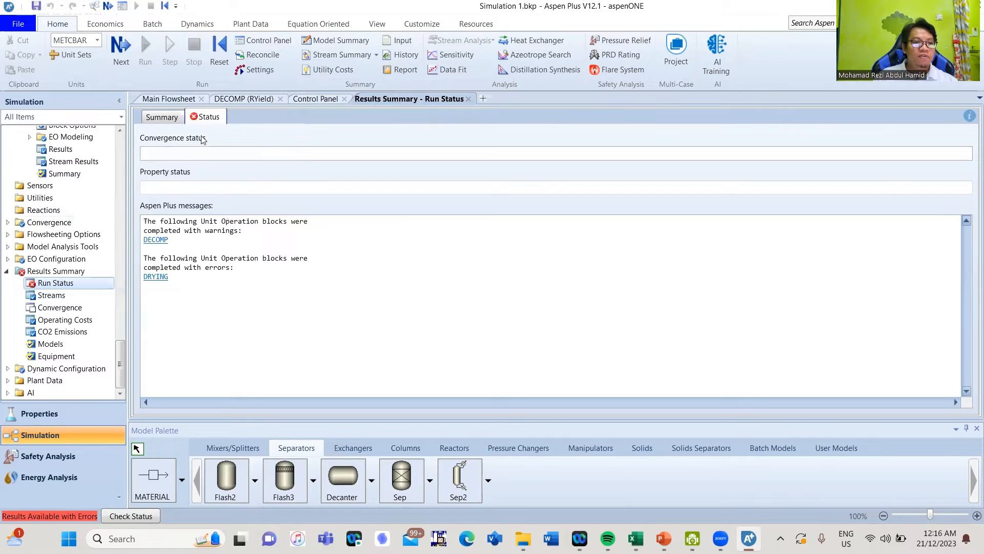
click(169, 99)
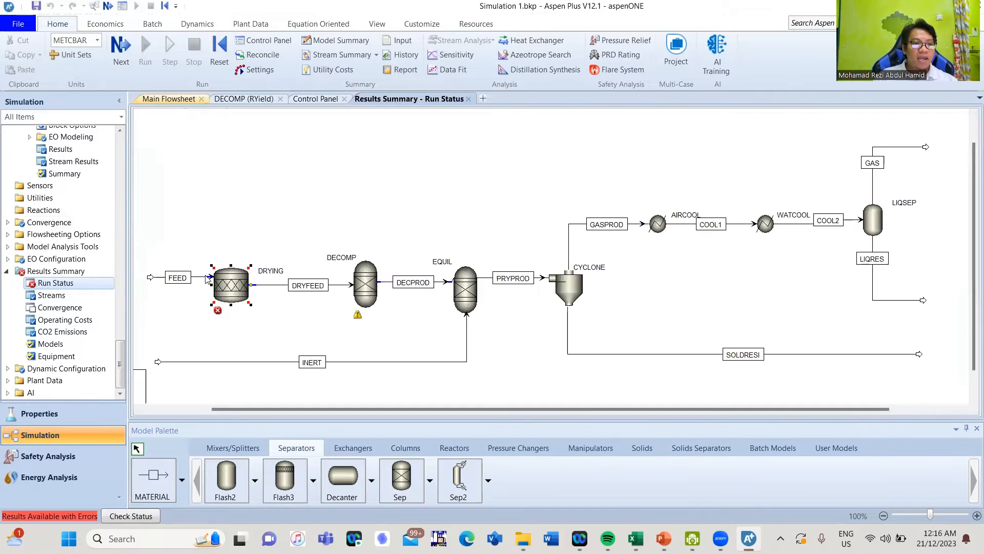
click(210, 279)
Compare FEED and DRYFEED stream results with mass flows broken out by component
double_click(198, 277)
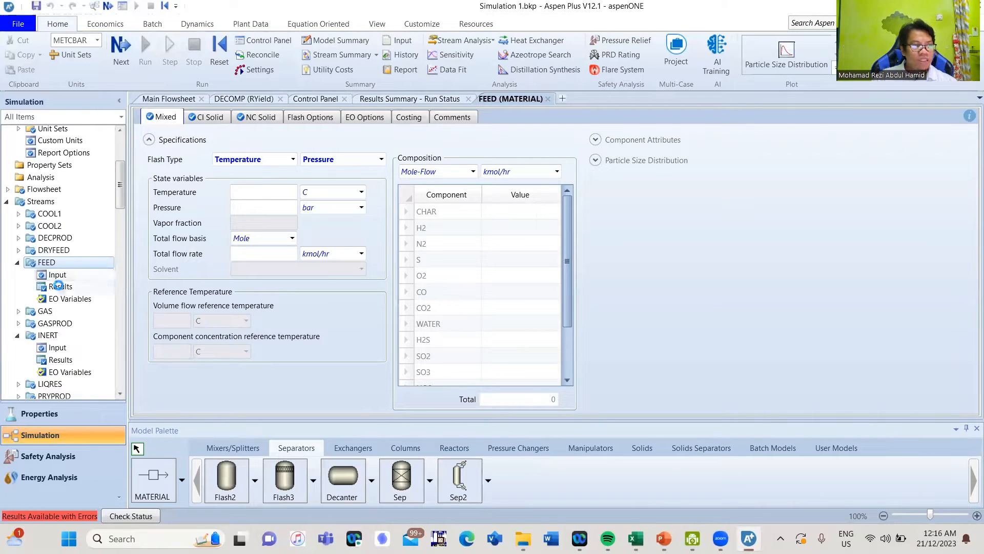
click(60, 287)
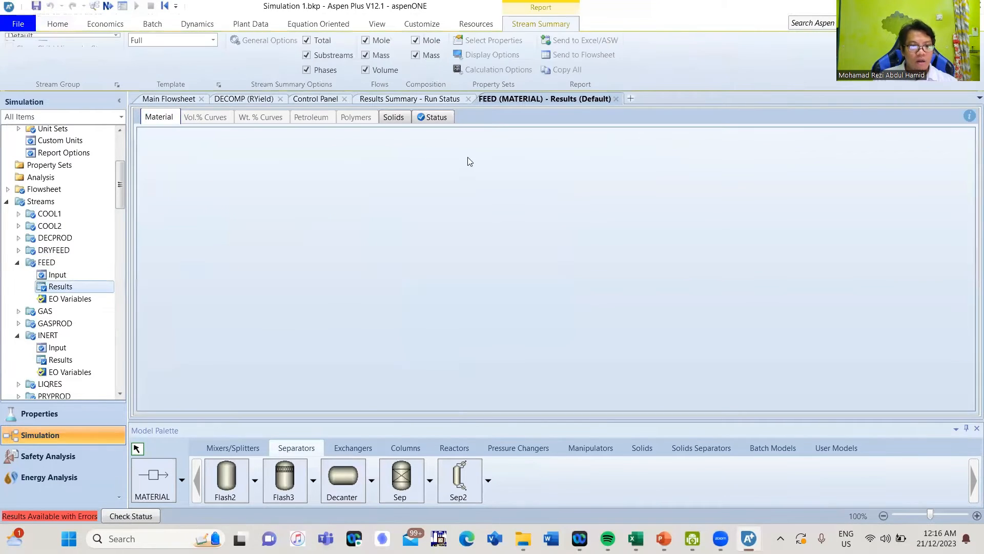
click(517, 147)
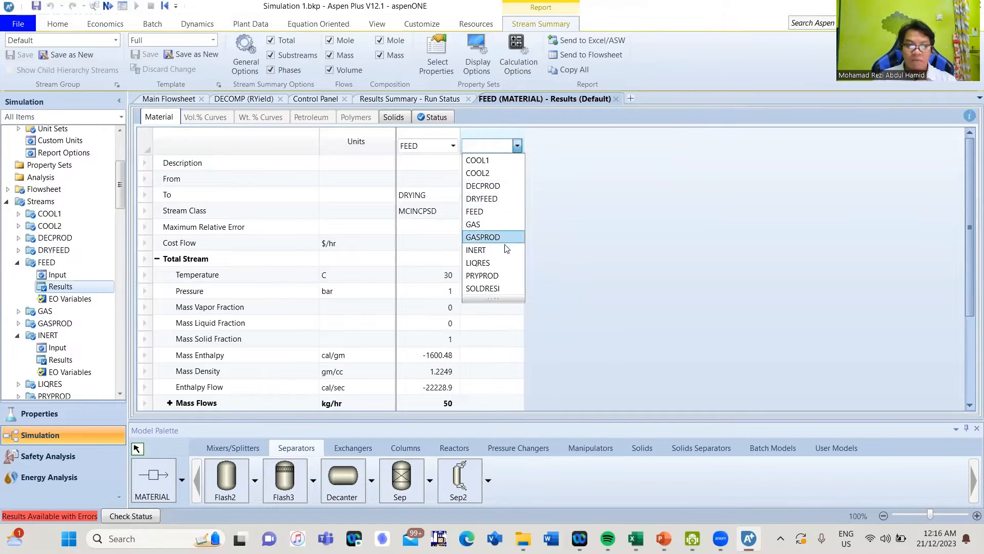
click(484, 198)
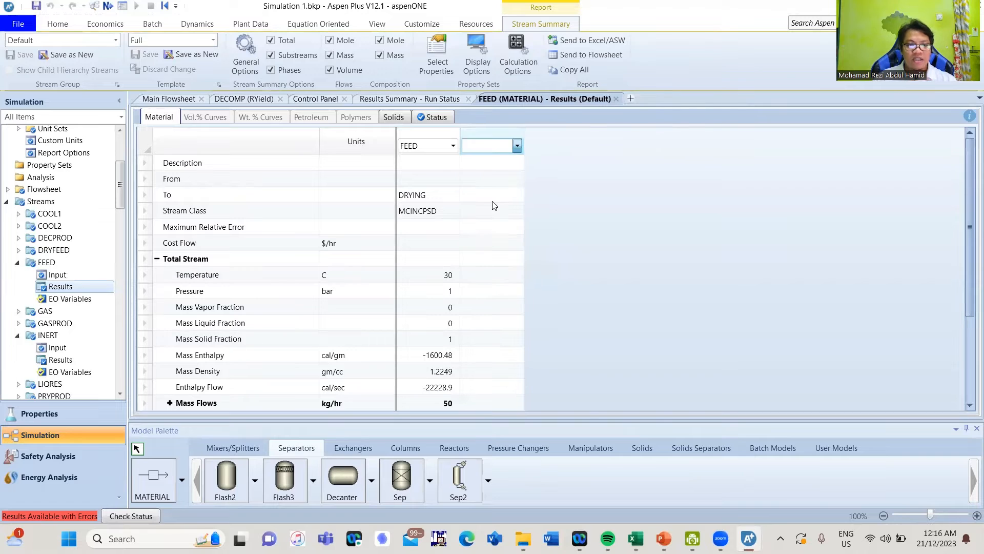
scroll(970, 199, down, 3)
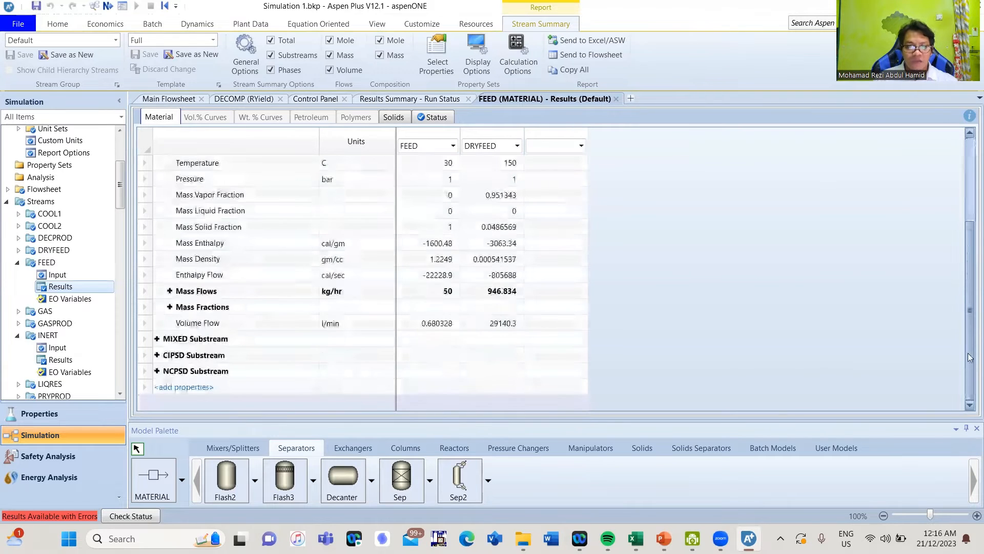
click(169, 290)
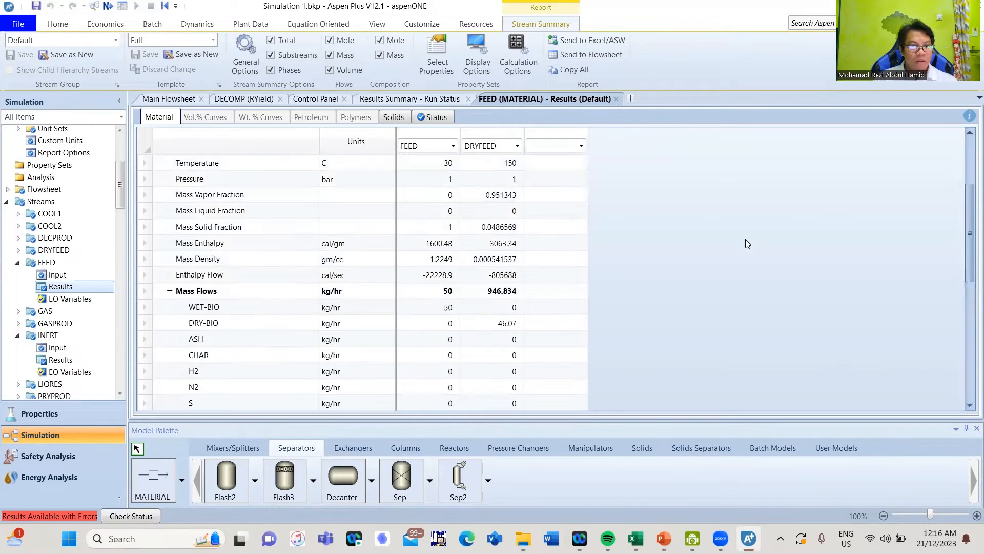
scroll(471, 264, down, 3)
scroll(442, 225, up, 1)
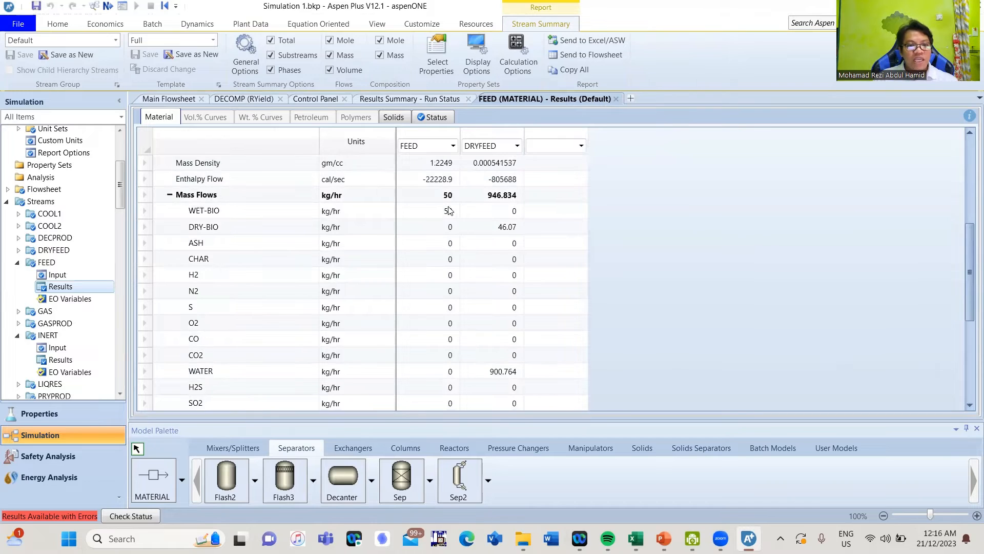
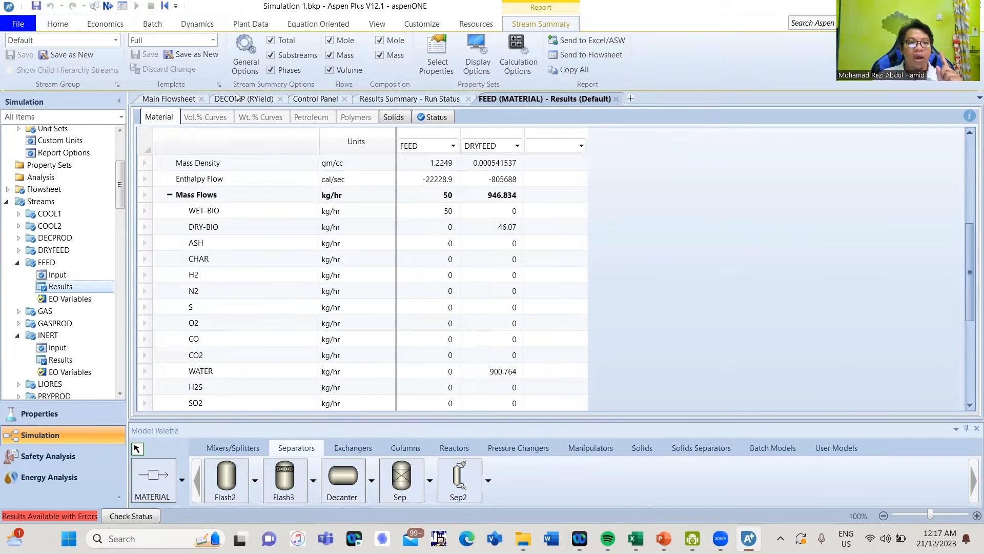
Switch from the FEED/DRYFEED stream results to the Main Flowsheet diagram
click(169, 99)
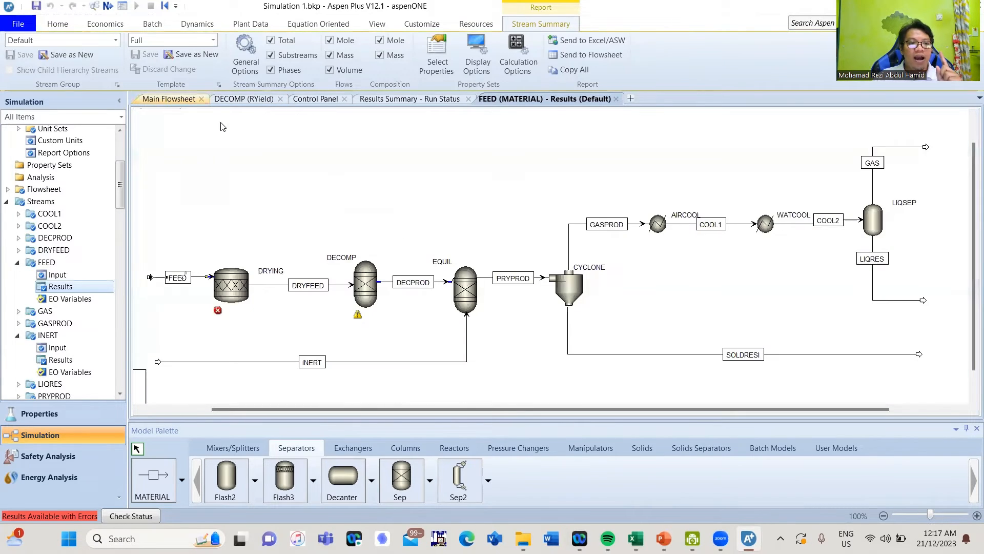
Inspect the DRYING block's drying reaction stoichiometry, then return to the FEED stream results table
double_click(241, 287)
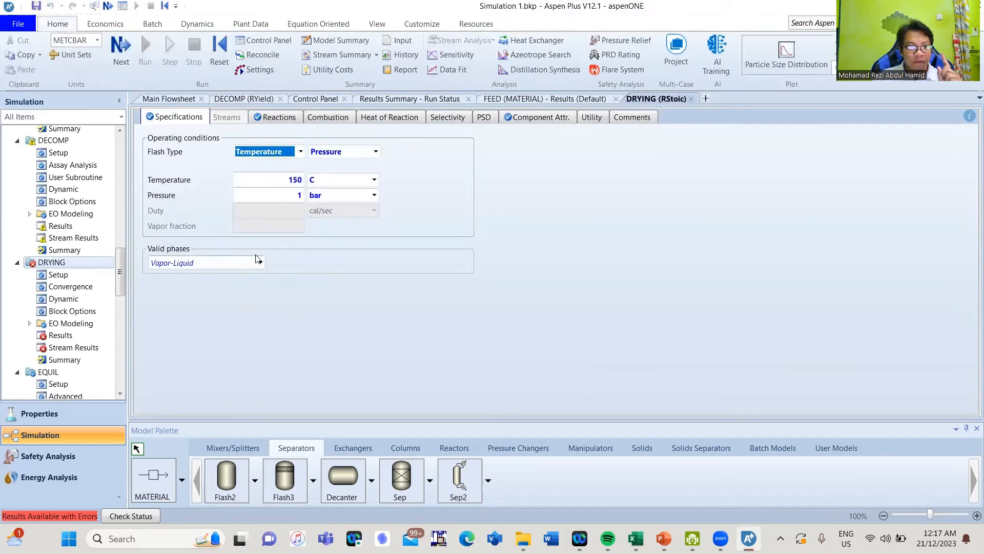
click(276, 118)
click(589, 178)
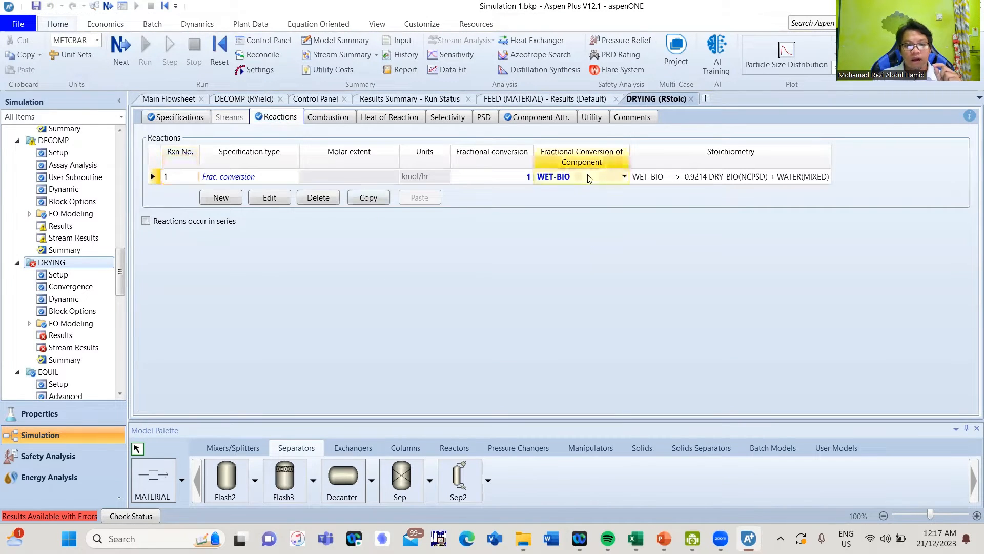
double_click(589, 178)
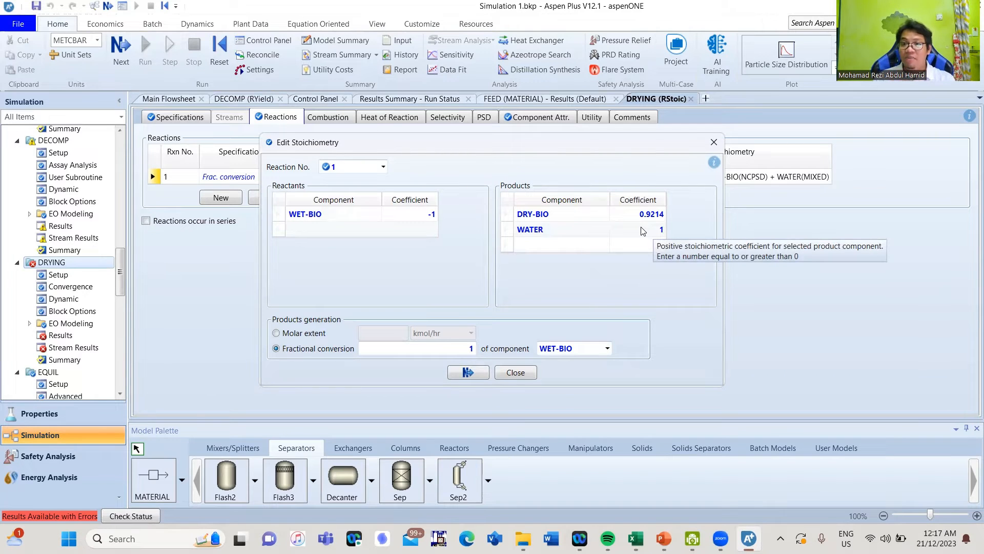
click(712, 147)
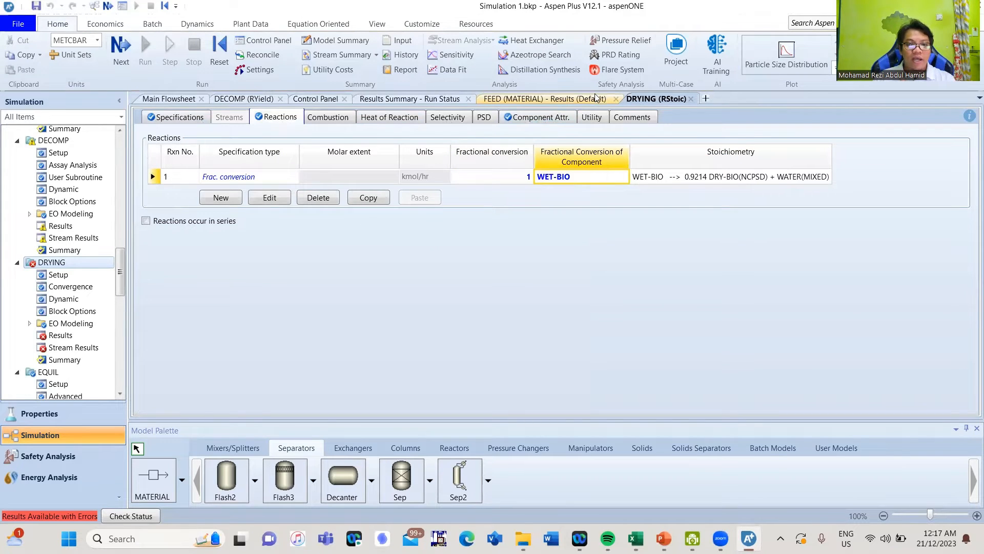
click(558, 101)
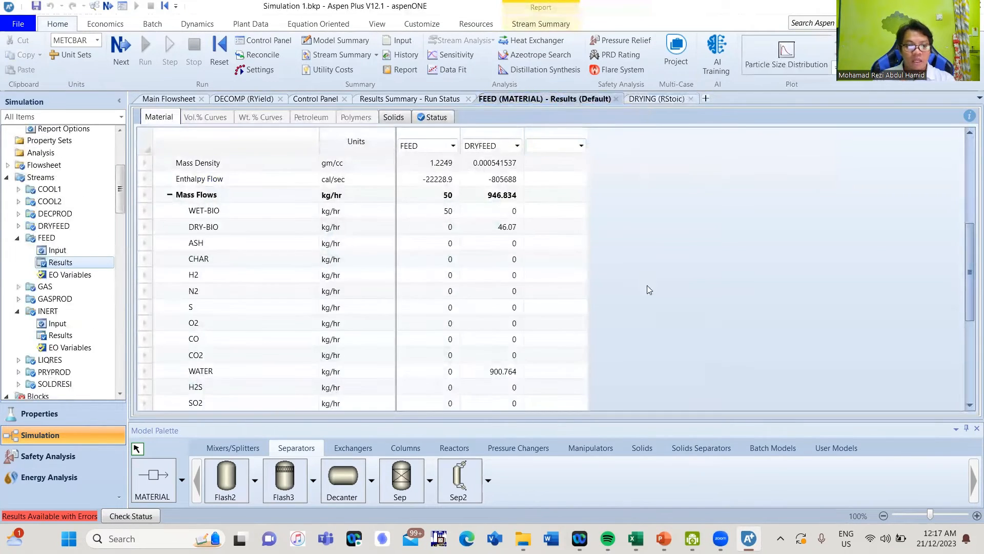
Copy DRYFEED's 900.764 kg/hr water flow and switch to the Excel workbook
right_click(501, 377)
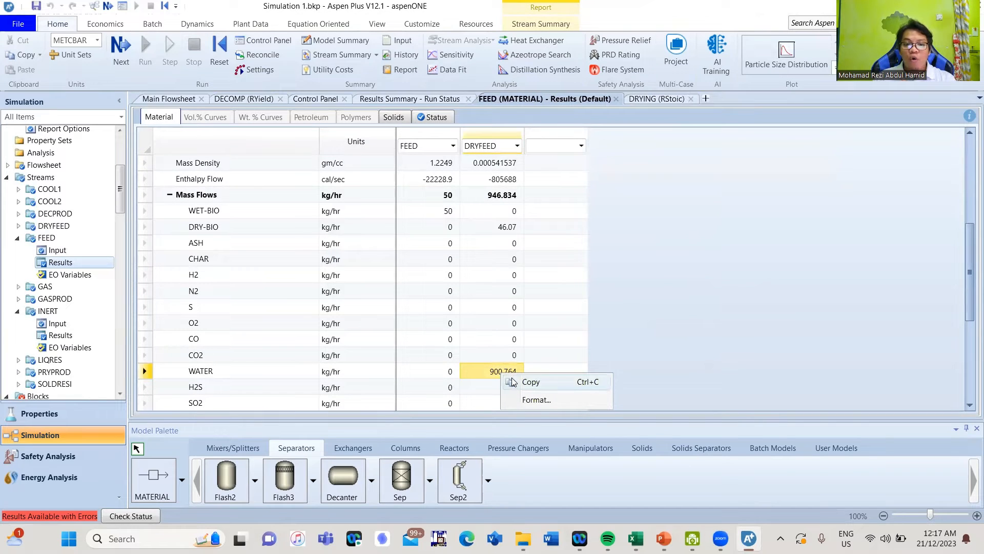
click(521, 384)
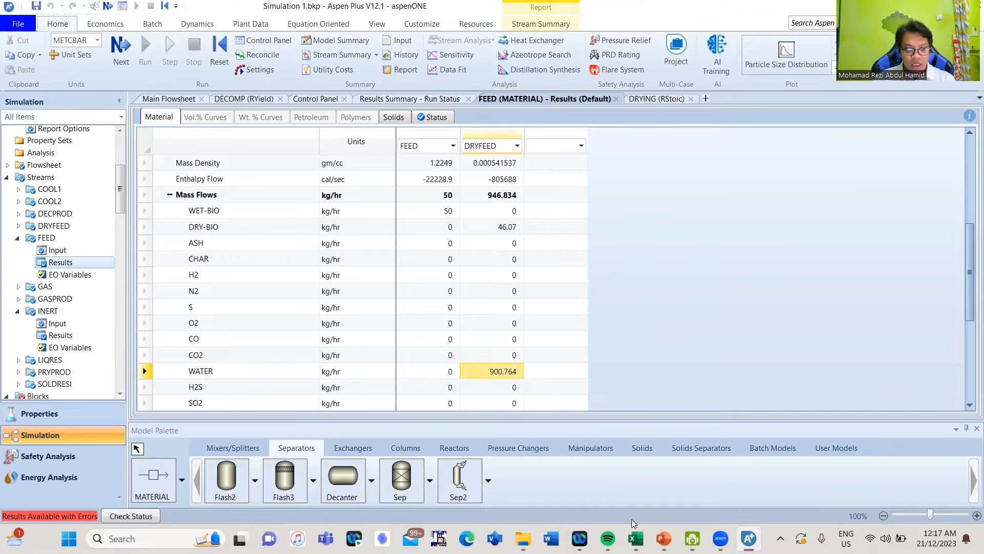
click(636, 539)
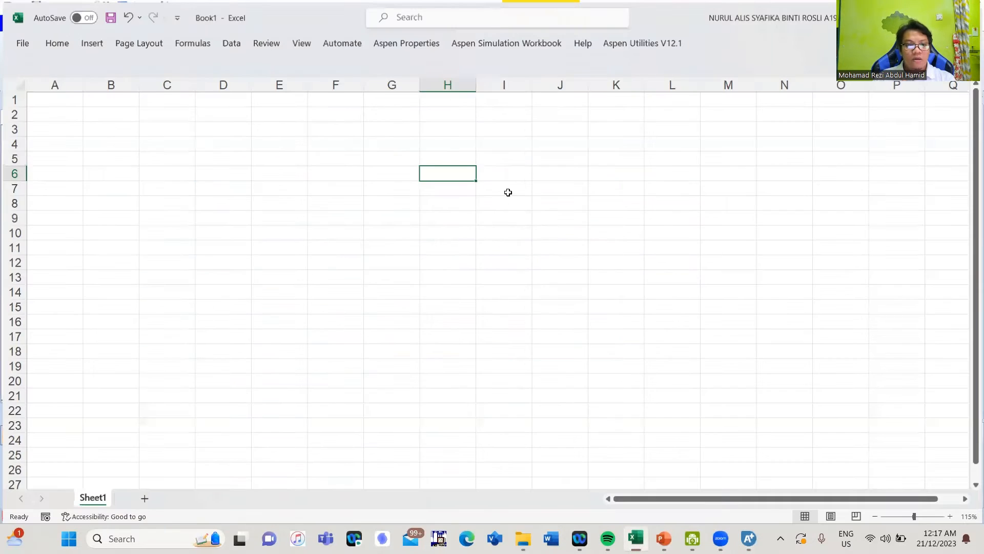
Paste the copied 900.764 water flow into cell I6
click(507, 172)
right_click(508, 178)
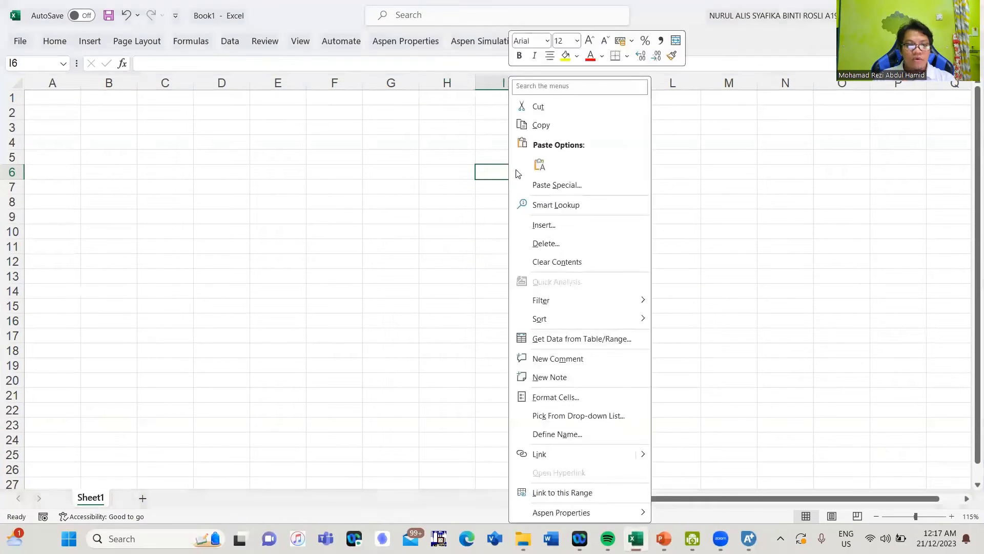
click(539, 168)
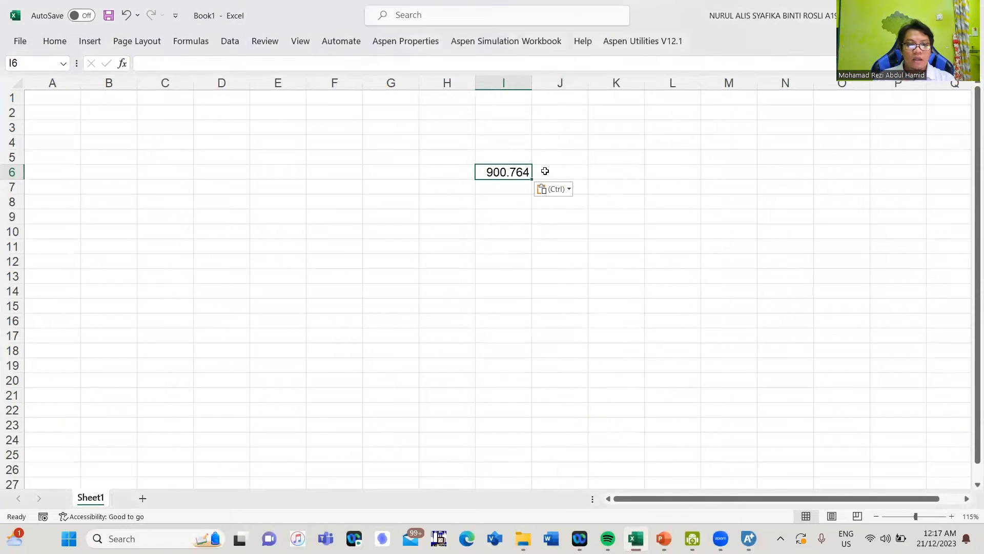
Enter the header COEF in H5 and the coefficient 1 in H6
click(444, 169)
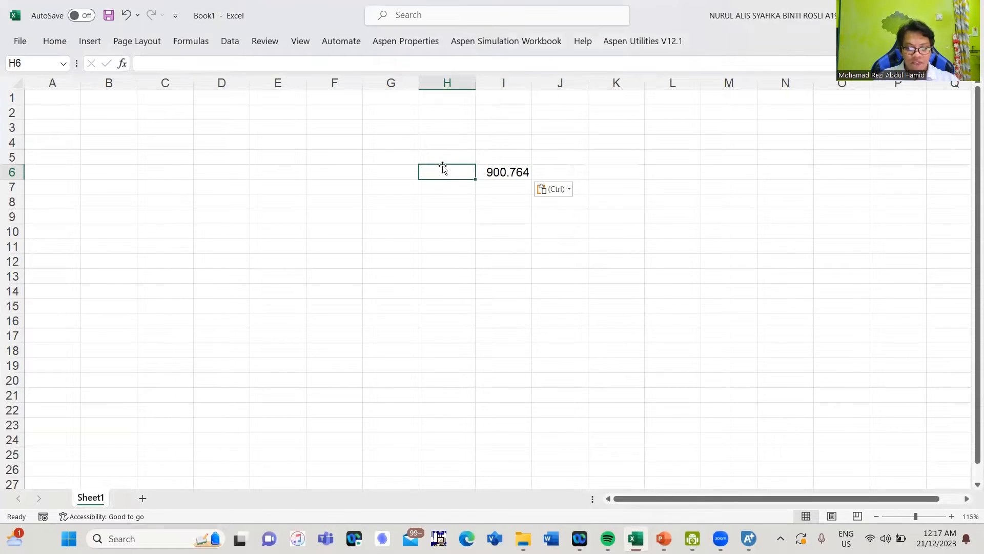
key(Up)
text(coef)
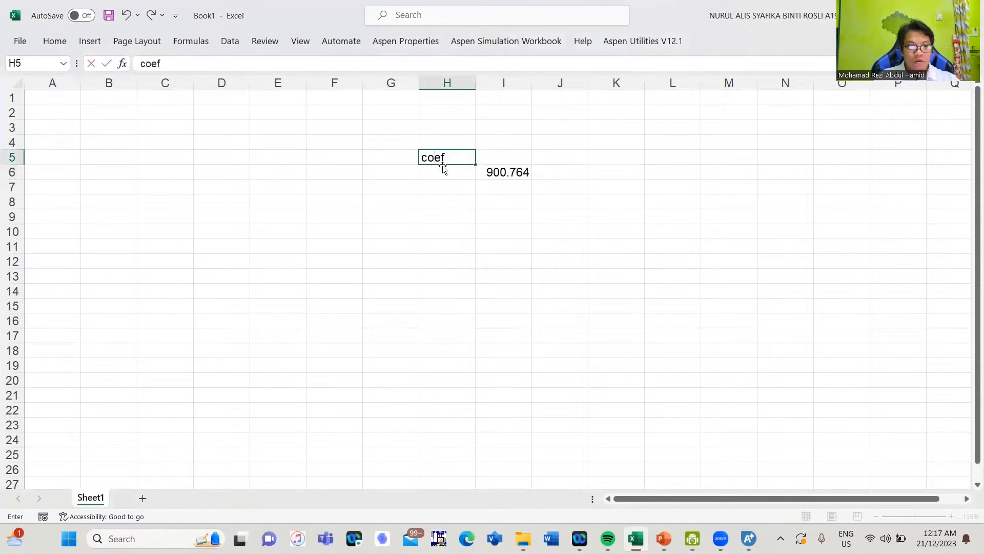
key(Return)
text(1)
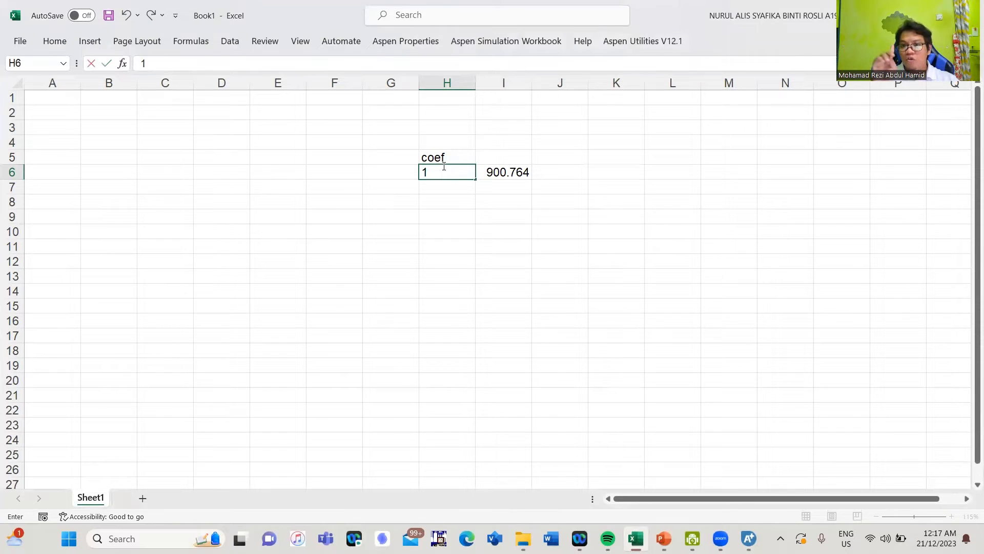
key(Right)
Label I5 as H2O and correct the H5 header to COEF
key(Up)
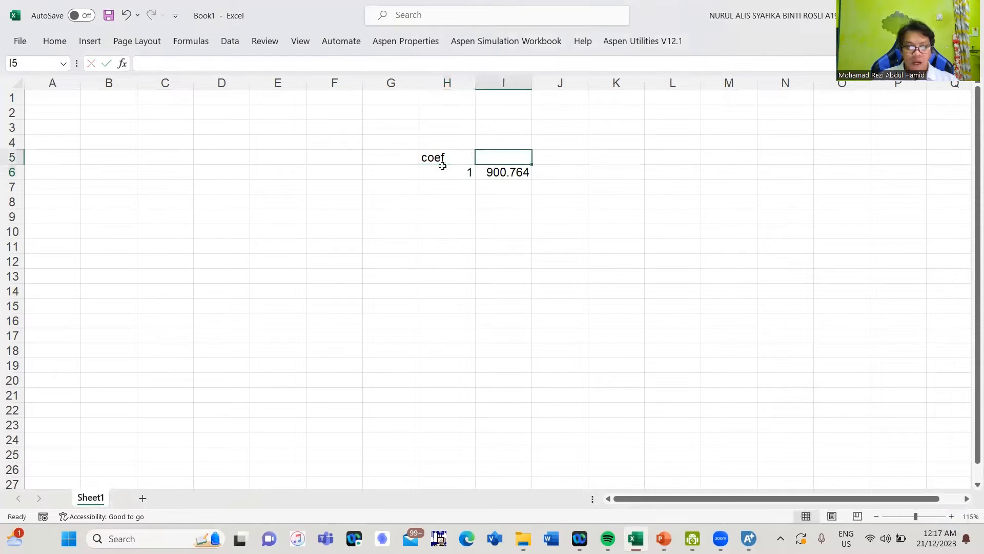
text(h20)
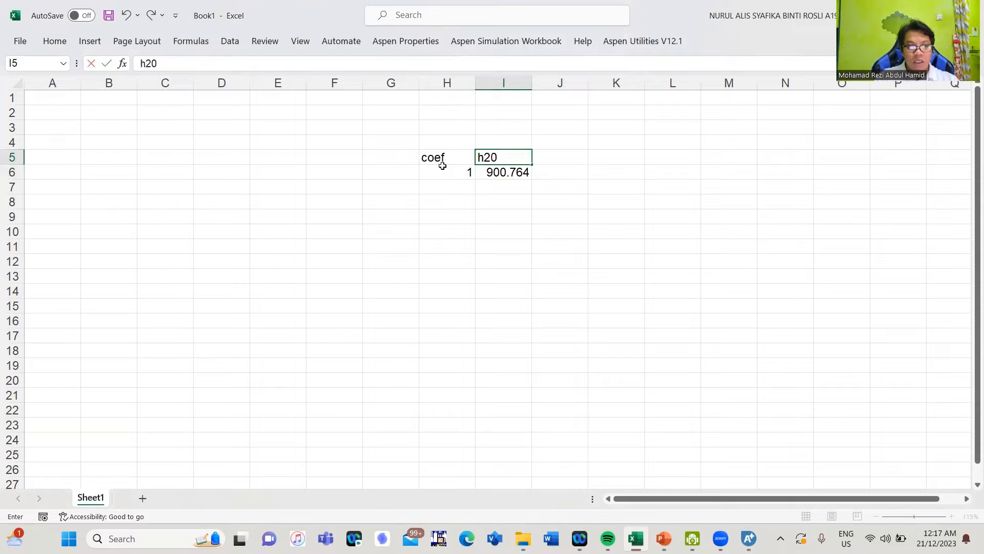
key(BackSpace)
key(BackSpace)
key(BackSpace)
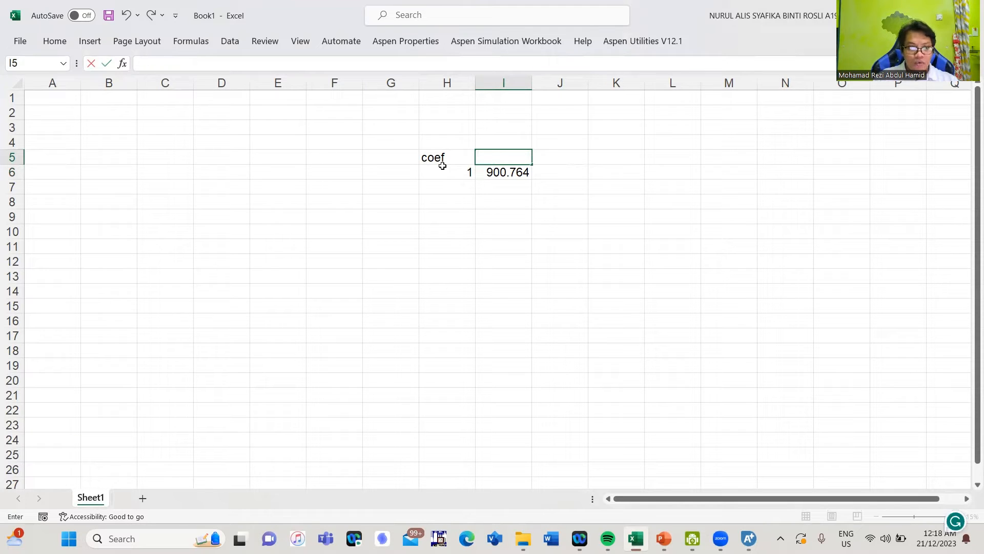
text(H2O)
key(Return)
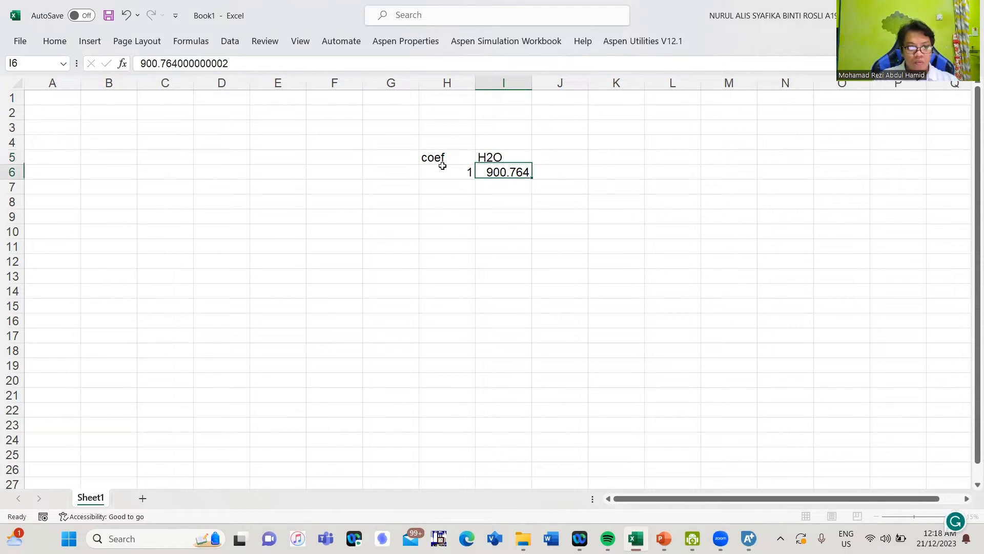
click(444, 159)
text(C)
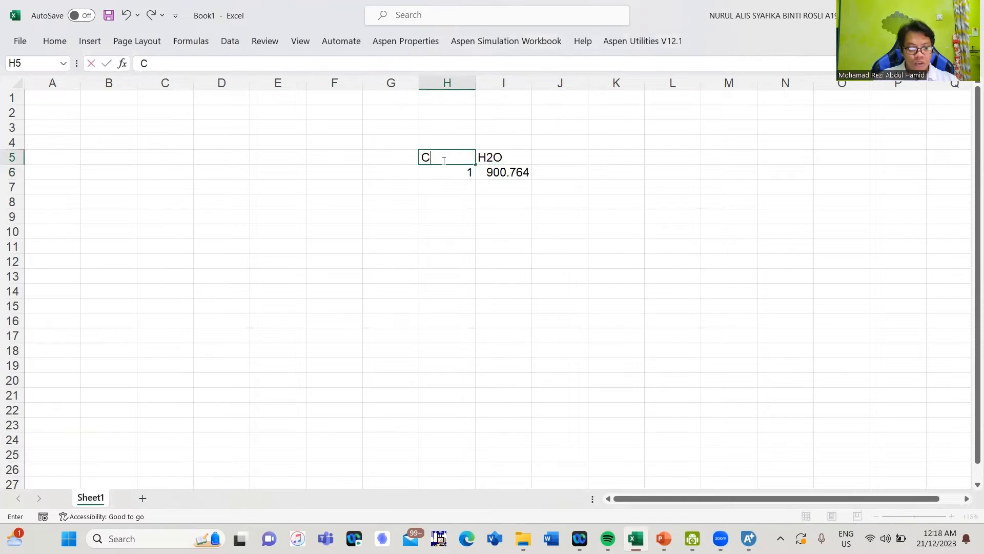
text(EOF)
key(BackSpace)
key(BackSpace)
key(BackSpace)
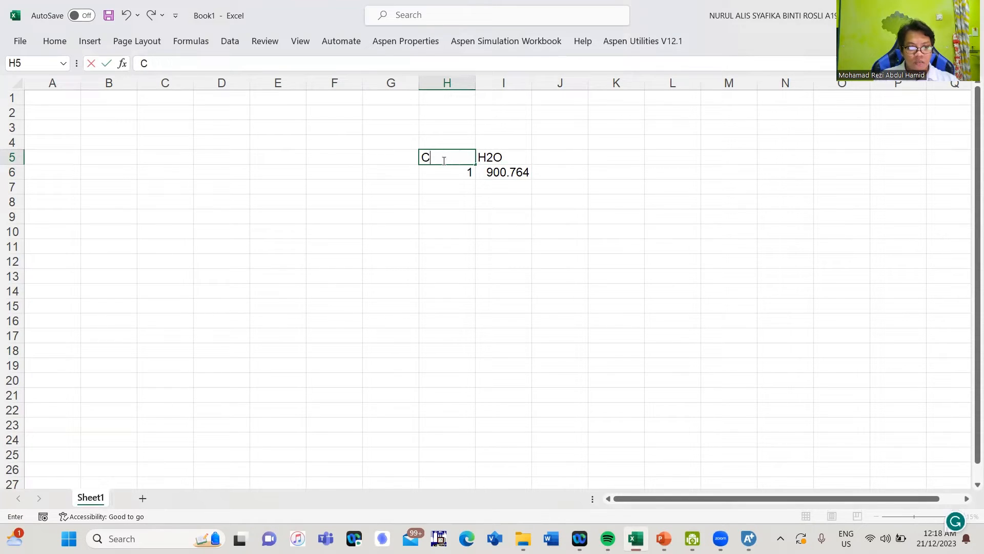
text(OEF)
key(Return)
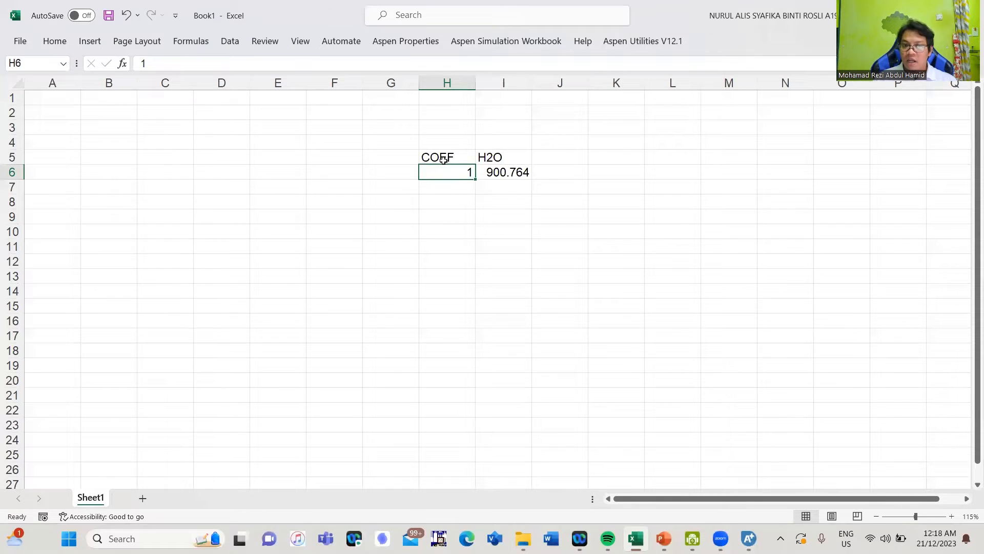
Move the 1 / 900.764 pair down to row 7, put X in H6, and start =50- in I6
click(447, 186)
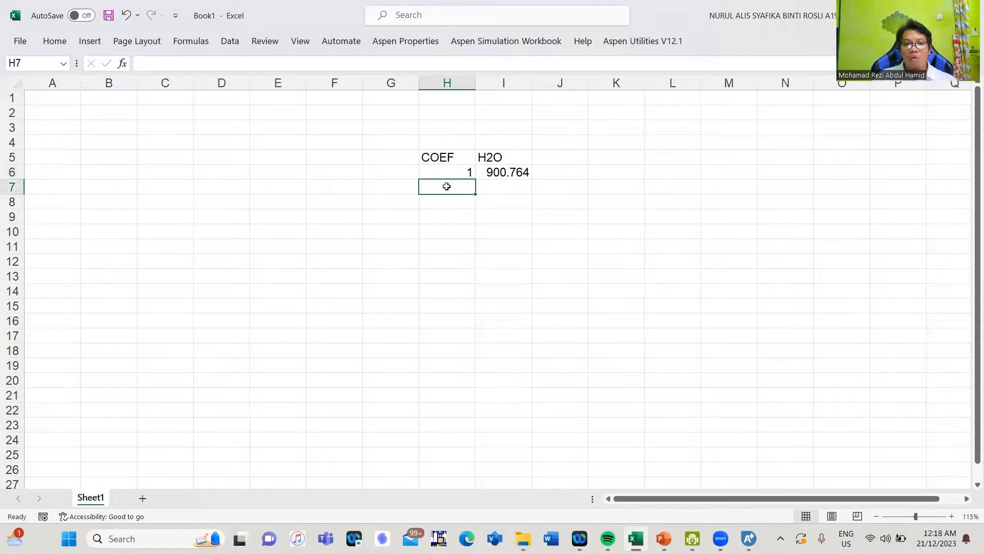
drag(448, 172, 473, 184)
click(462, 171)
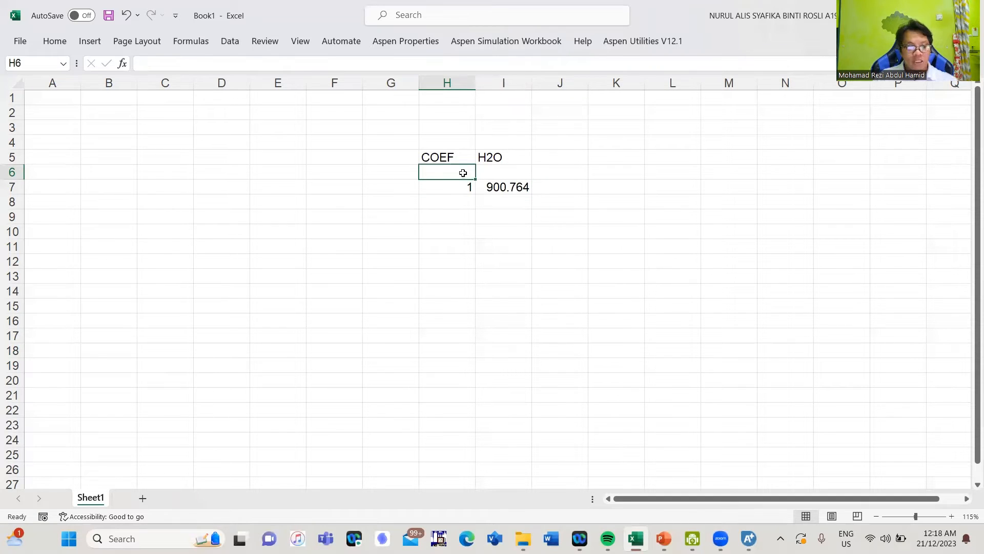
text(X)
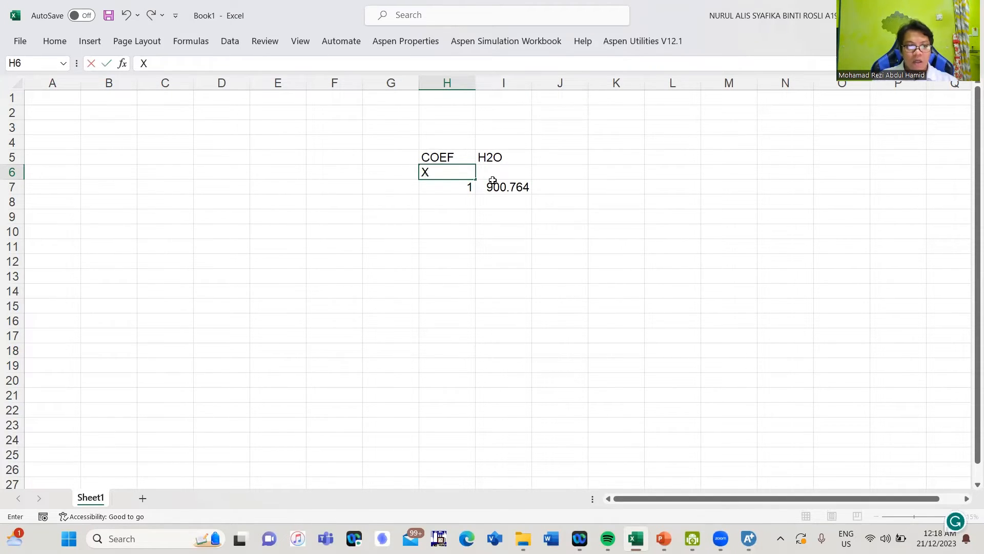
click(503, 176)
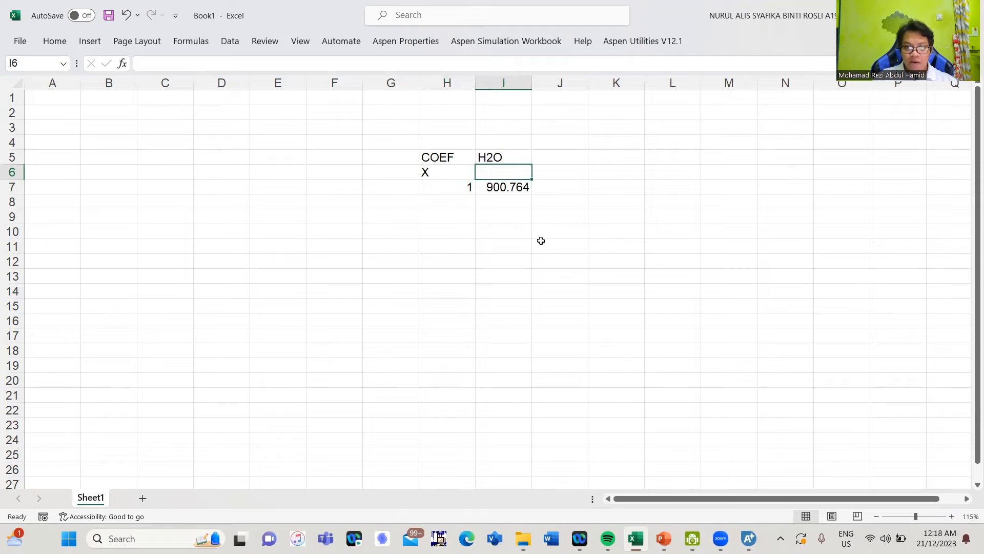
text(=)
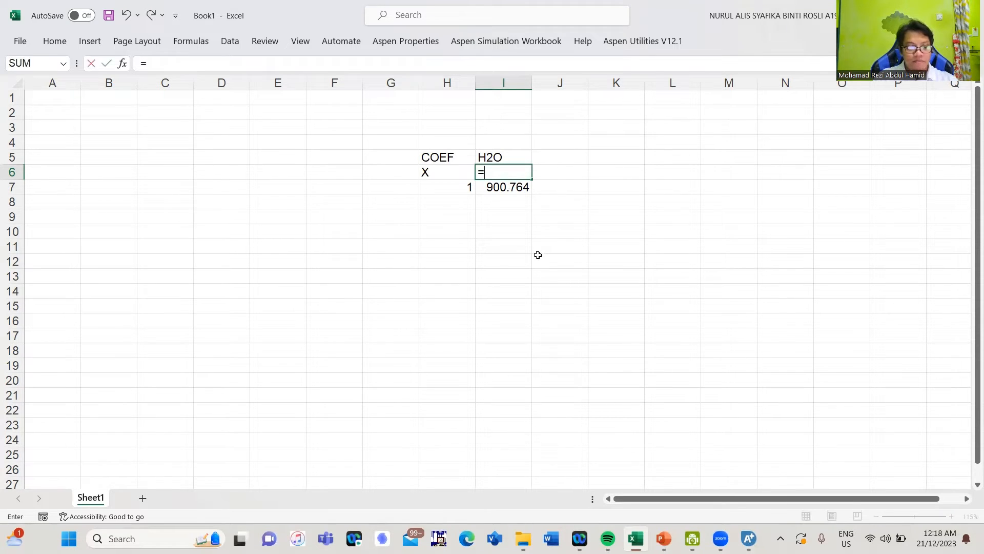
text(50-)
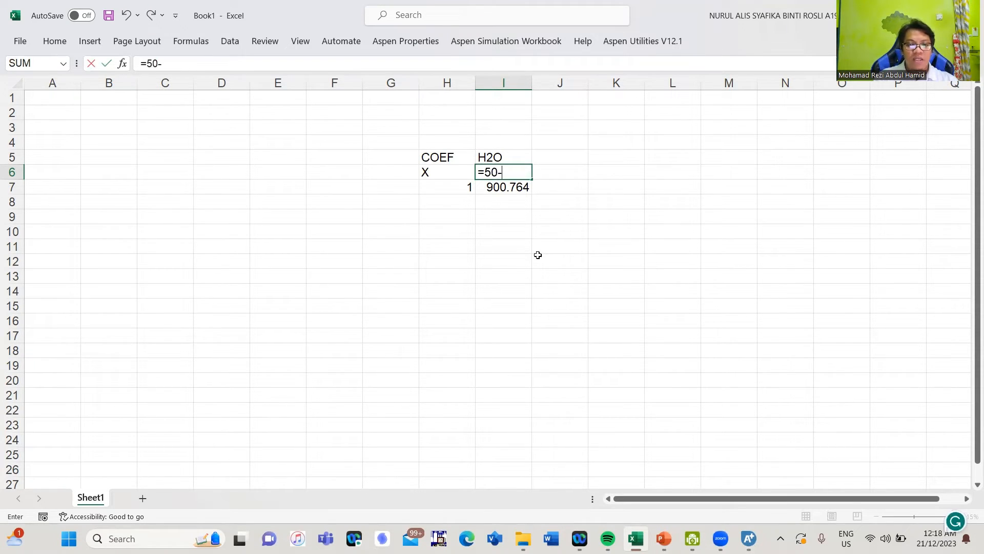
mouse_move(746, 536)
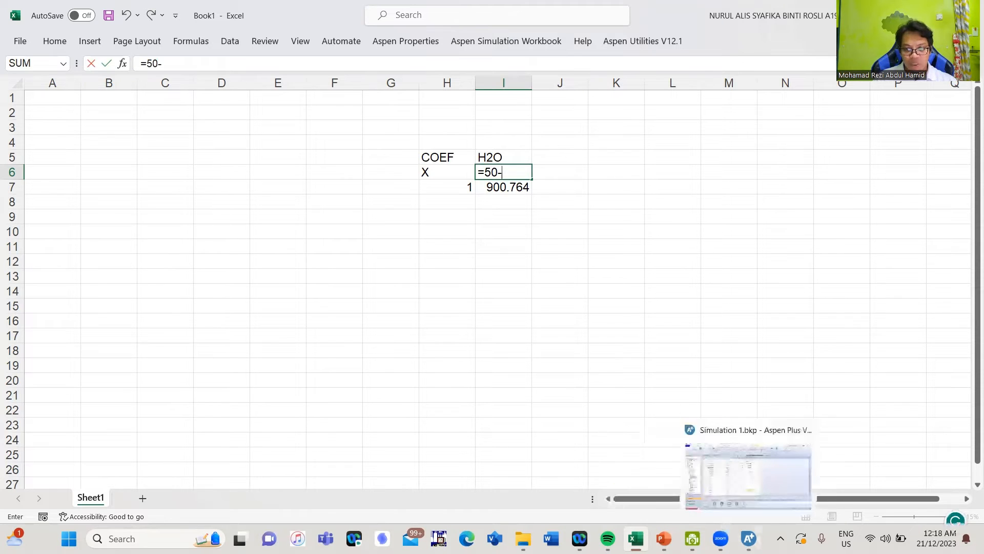
click(746, 486)
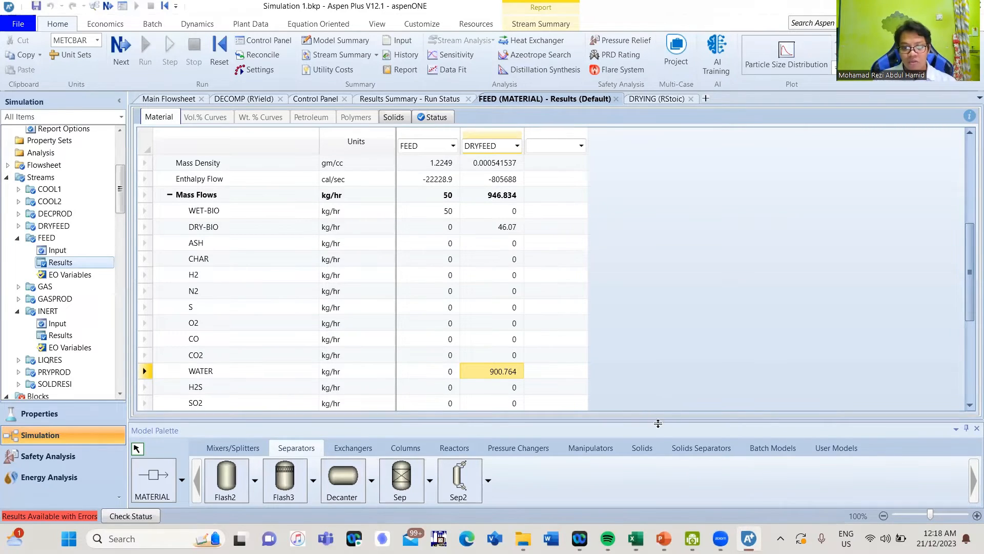
click(636, 538)
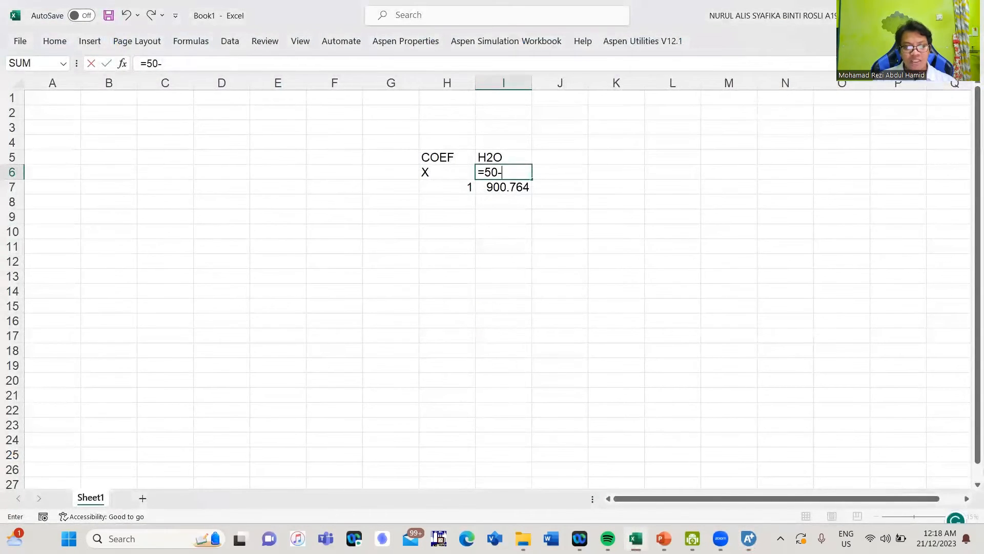
Complete the I6 formula as =50-46.07
click(636, 538)
click(636, 538)
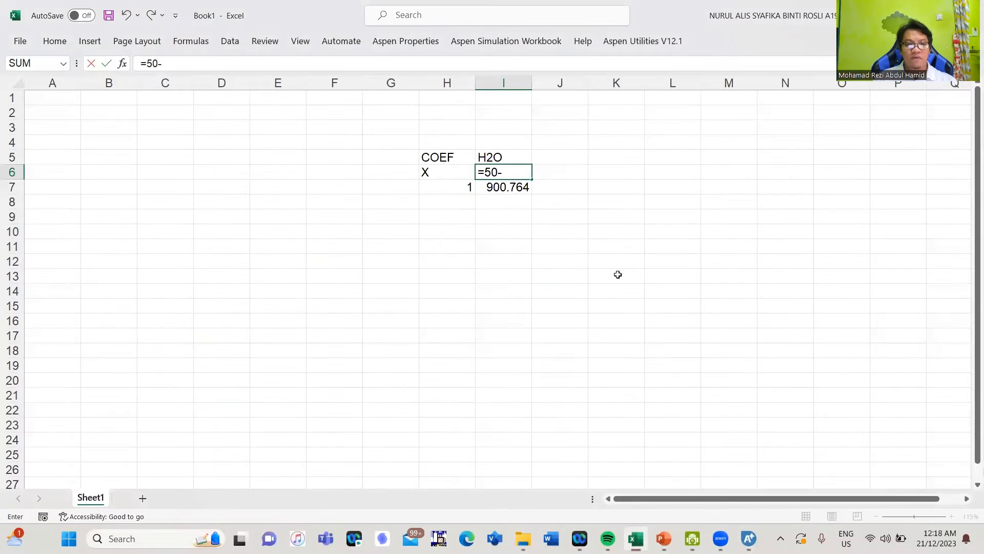
text(46)
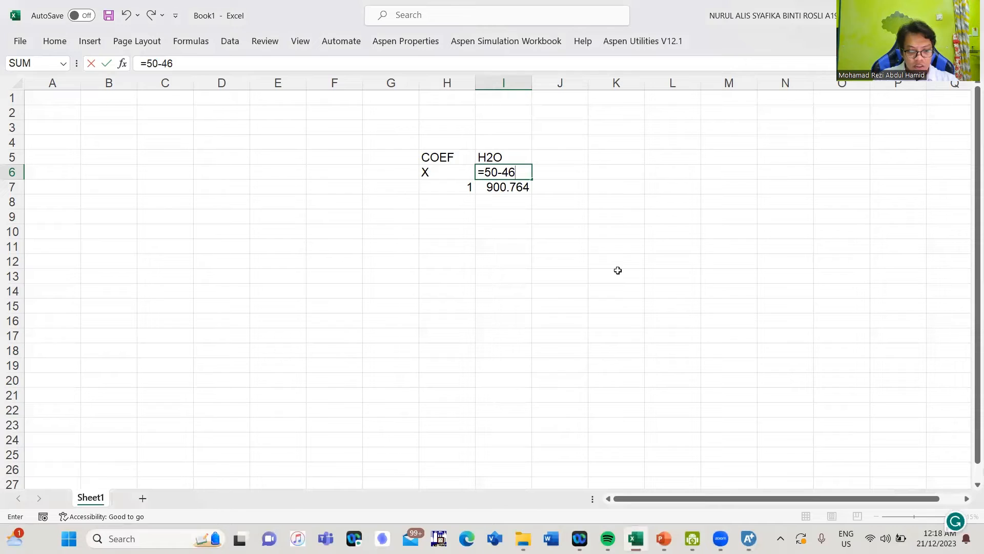
text(.07)
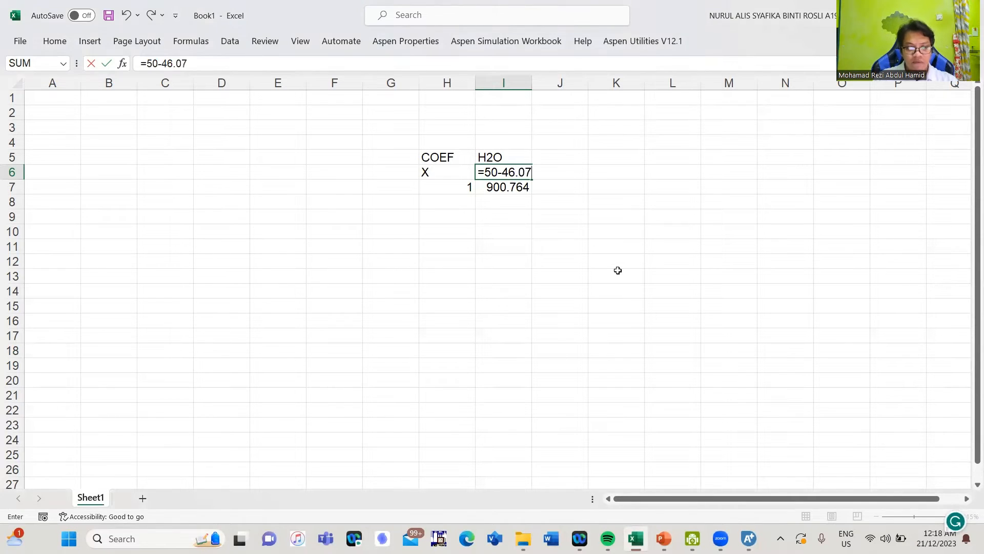
key(Return)
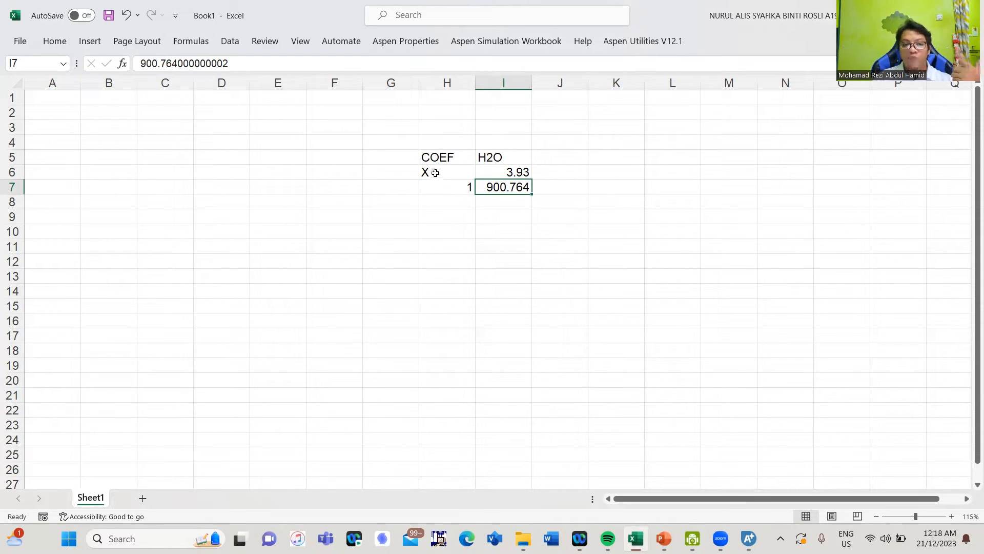
Move the 1 / 900.764 row above X and shift the X label into G7
drag(435, 173, 488, 201)
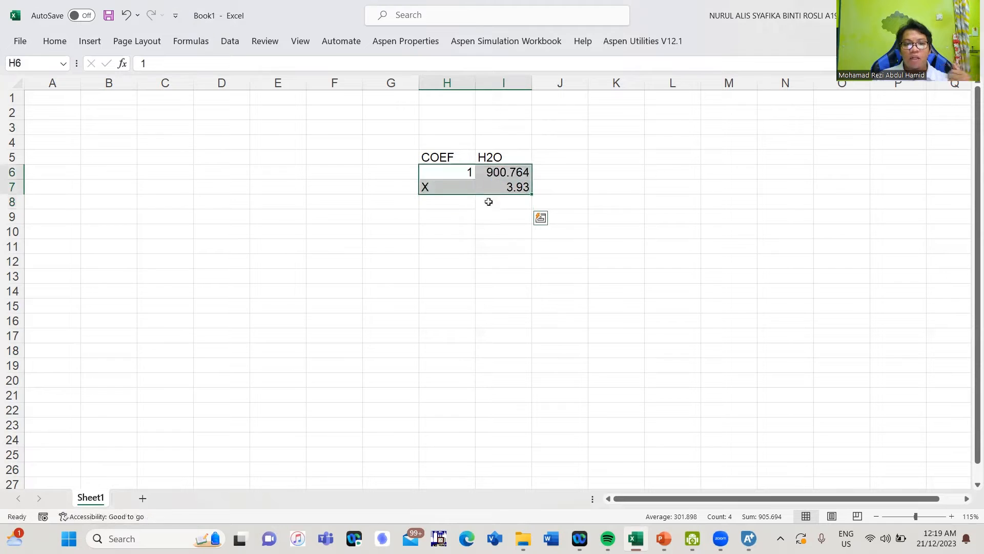
click(494, 215)
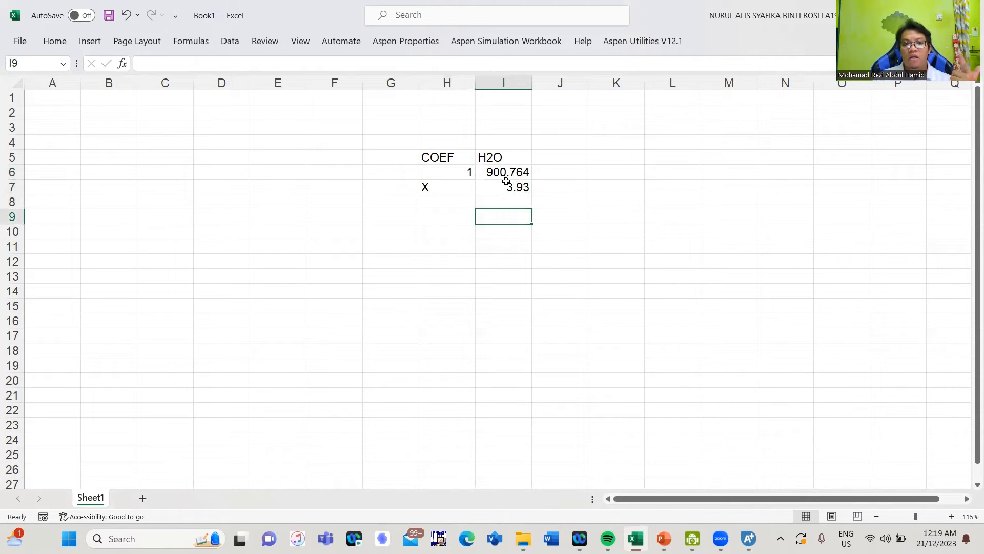
click(439, 218)
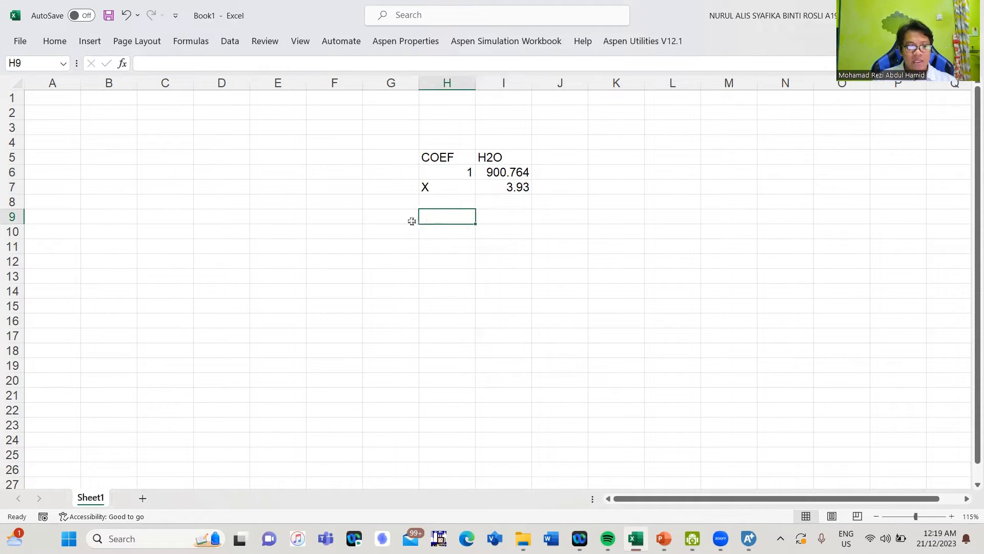
click(563, 186)
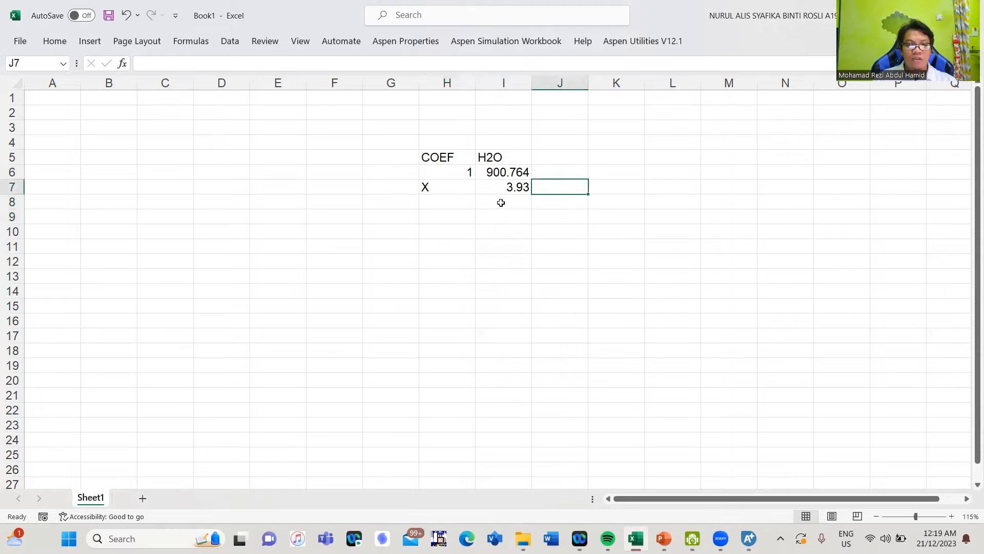
click(437, 190)
drag(429, 194, 410, 189)
Start a coefficient formula in H7 dividing 3.93 by 900.764, then cancel it
click(440, 188)
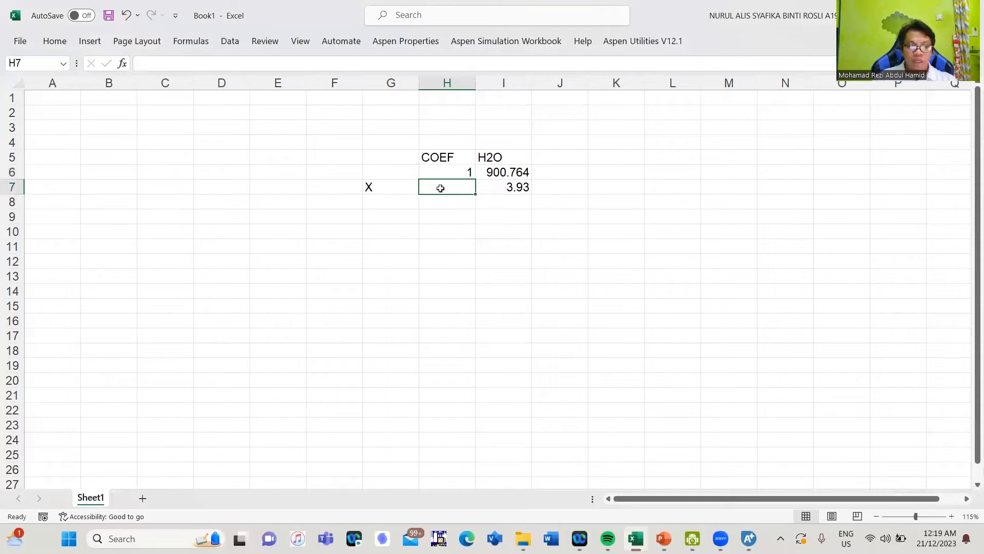
text(=)
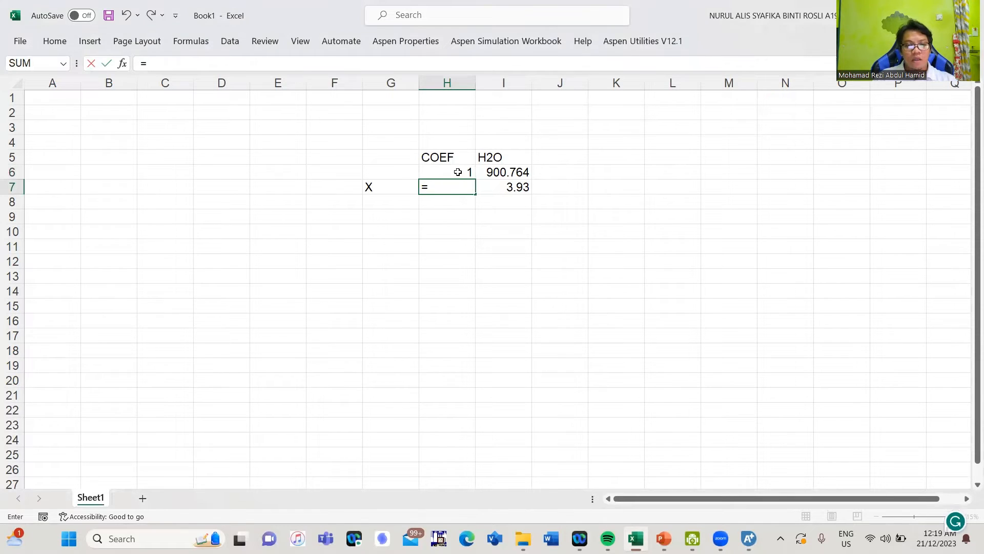
click(493, 175)
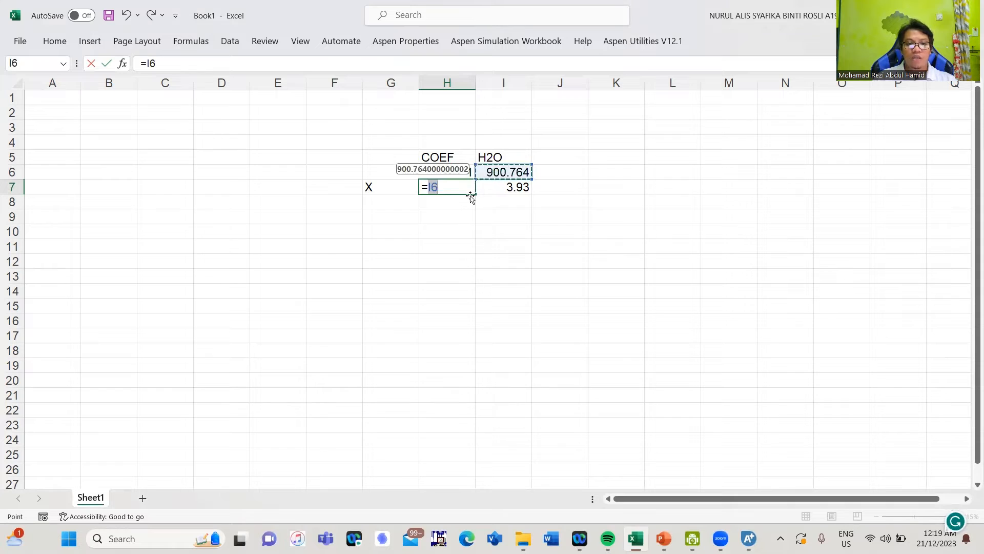
click(488, 186)
text(/)
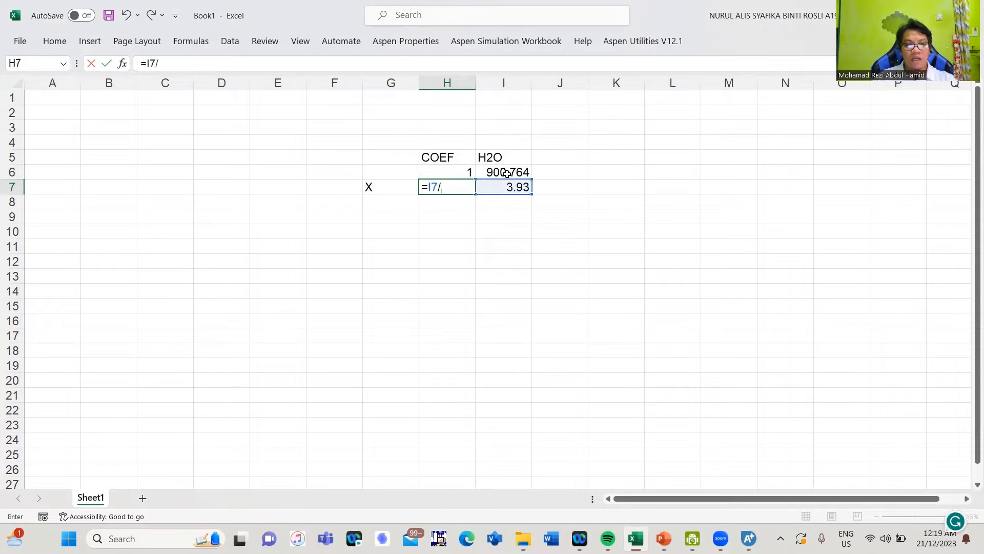
click(507, 174)
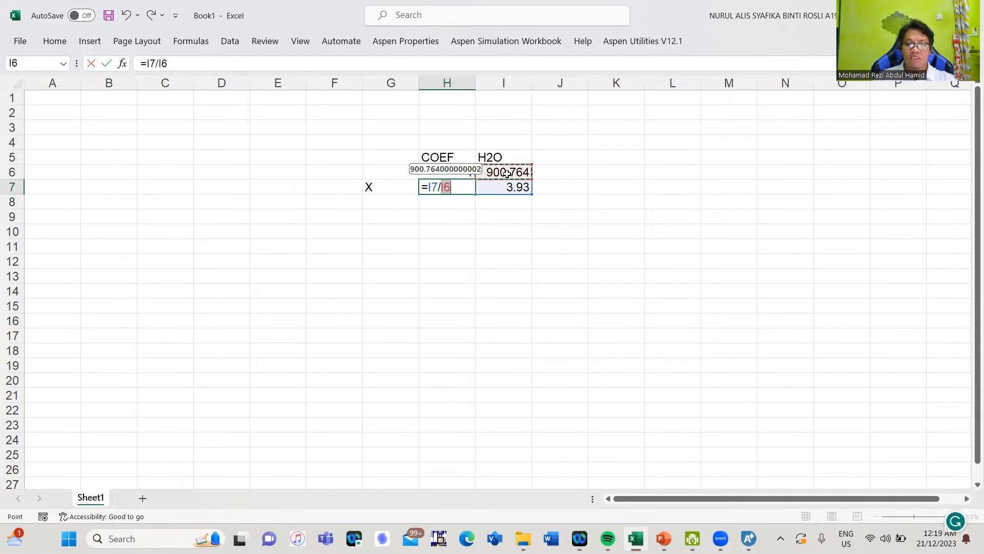
key(Escape)
Put the X row above the 1 / 900.764 row and enter =I7/I8*H8 in H7, giving 0.00436
click(496, 231)
drag(402, 189, 501, 204)
drag(442, 157, 486, 177)
click(438, 188)
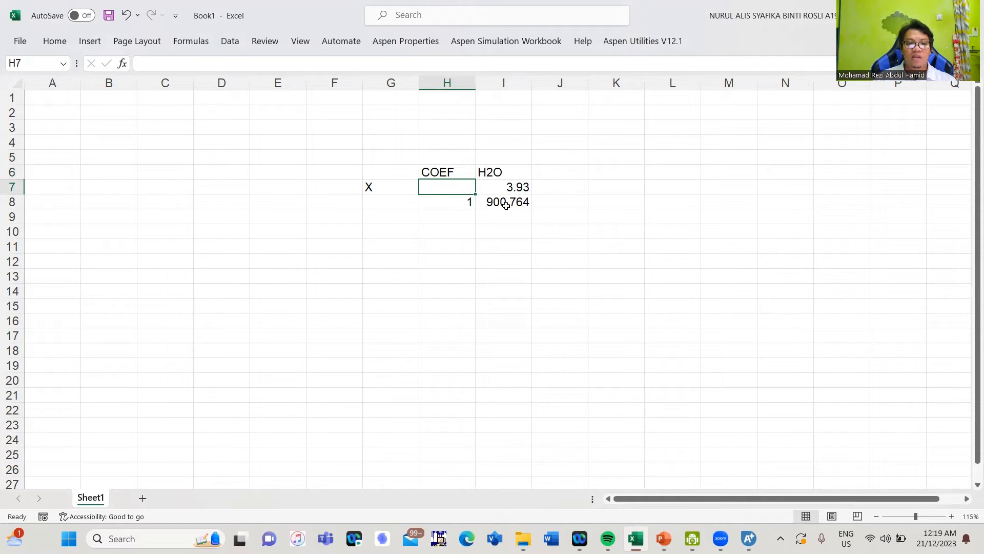
text(=)
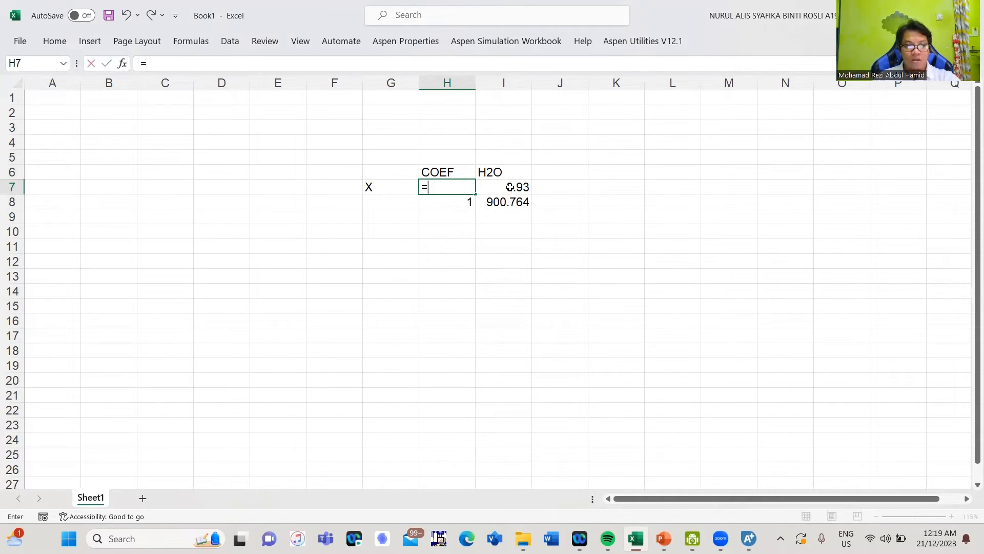
click(510, 187)
text(/)
click(507, 202)
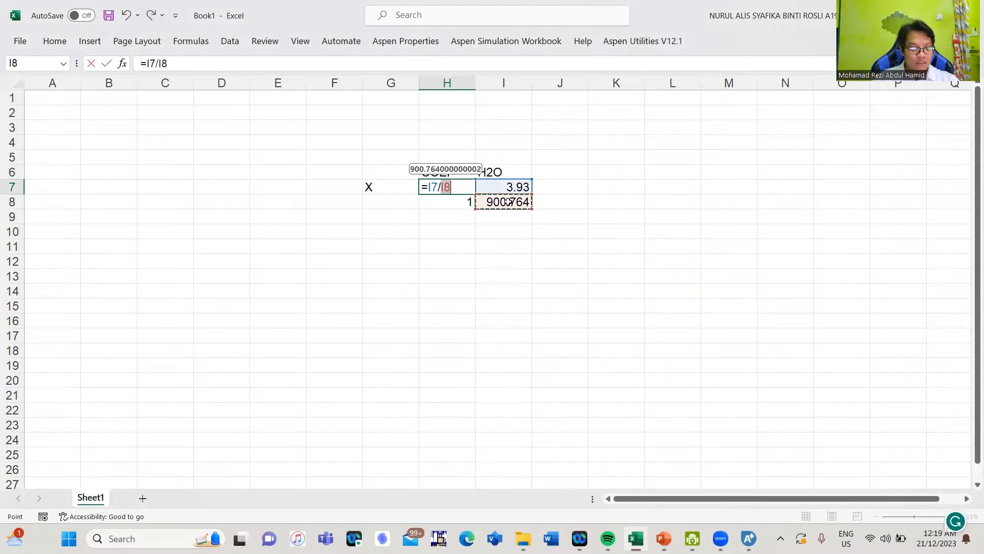
text(*)
click(464, 202)
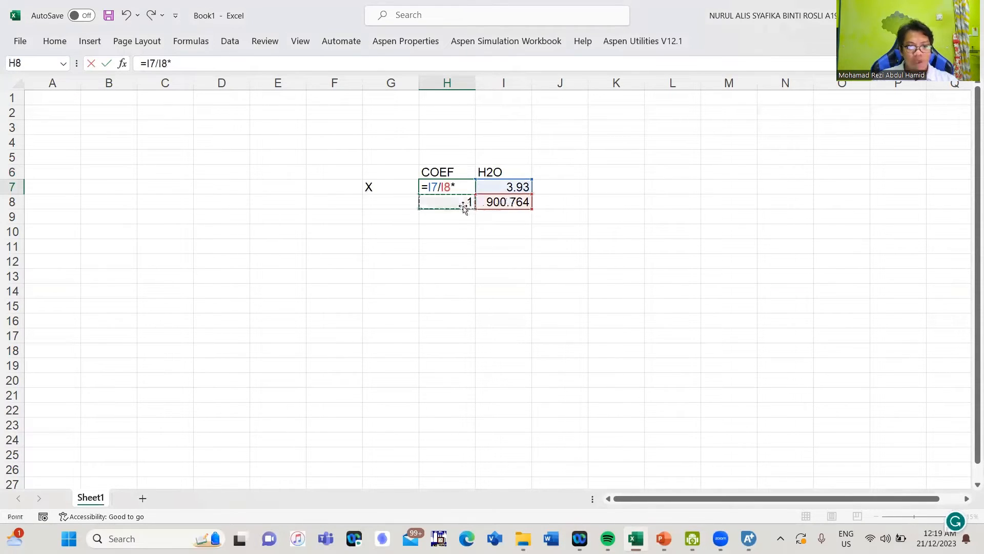
key(Return)
Copy the 0.00436 water coefficient and switch back to Aspen Plus
click(485, 231)
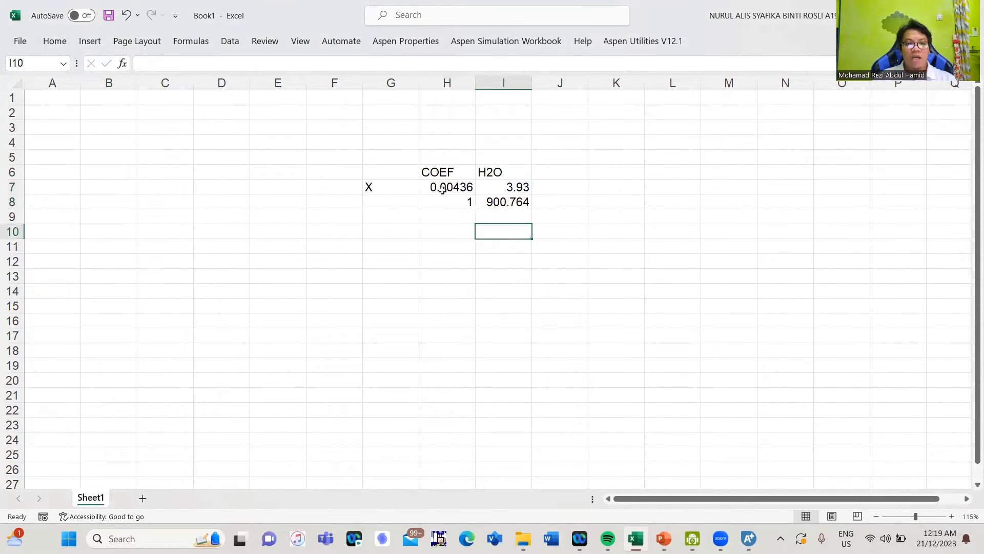
click(444, 188)
right_click(444, 187)
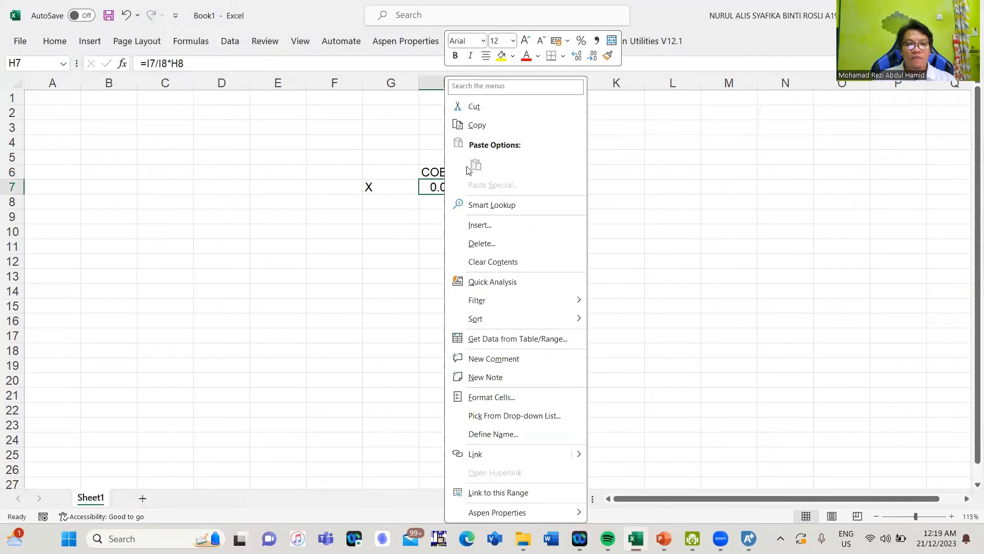
click(487, 123)
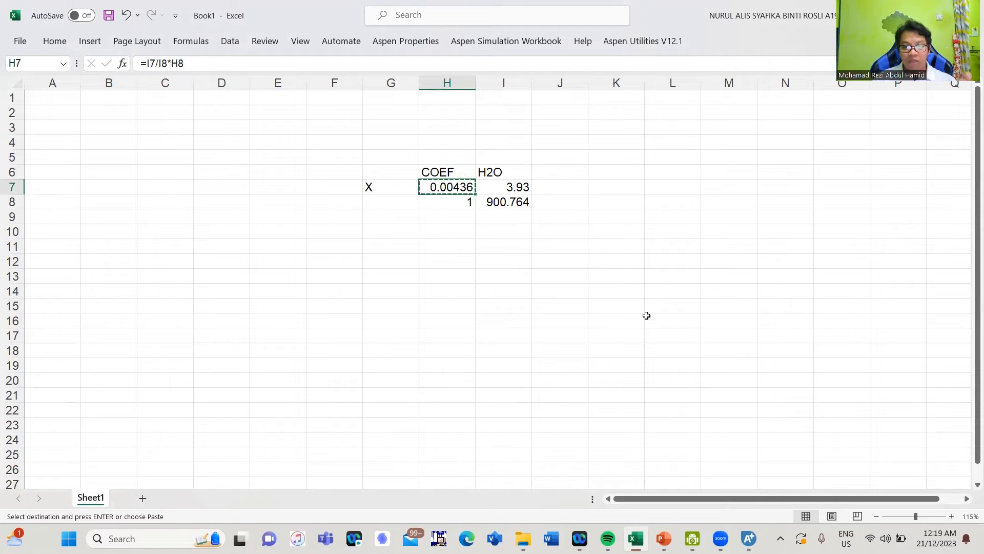
click(748, 539)
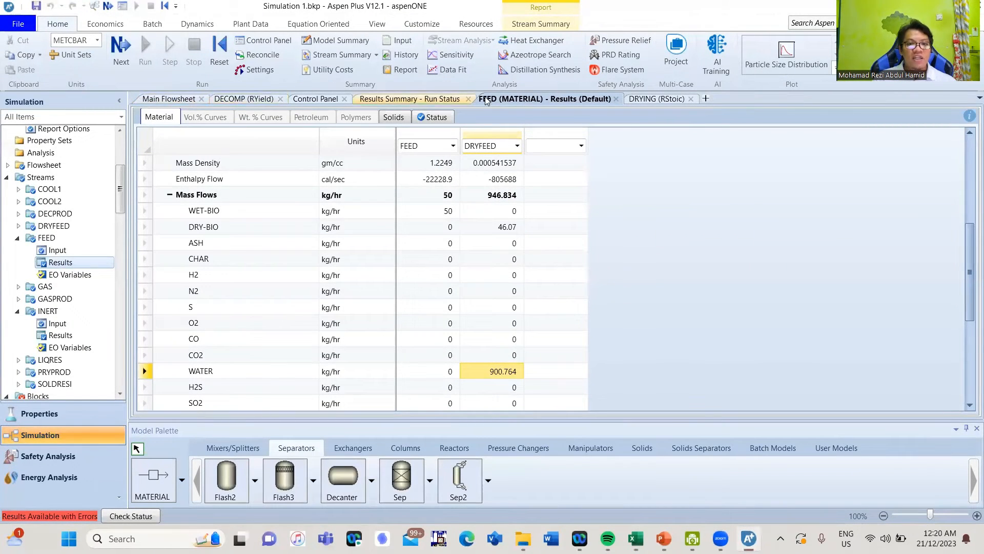
Paste 0.00436296 as the WATER coefficient in the DRYING reaction's stoichiometry
click(657, 98)
click(554, 177)
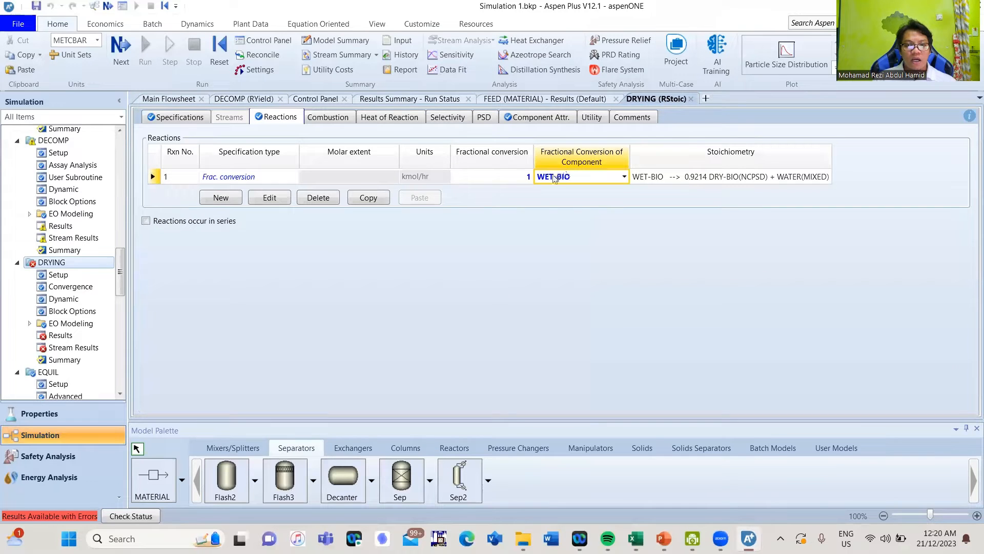
click(553, 177)
double_click(553, 177)
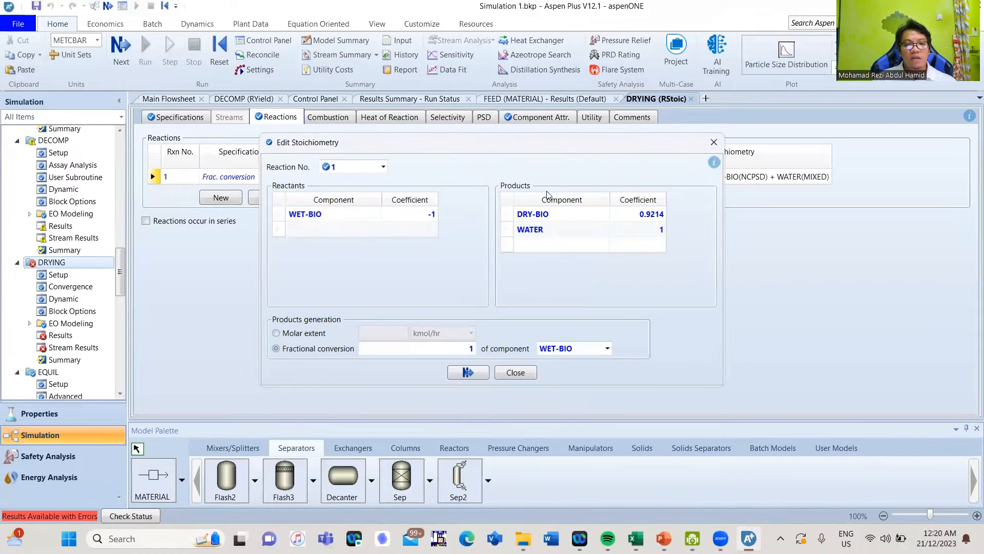
click(659, 231)
right_click(659, 231)
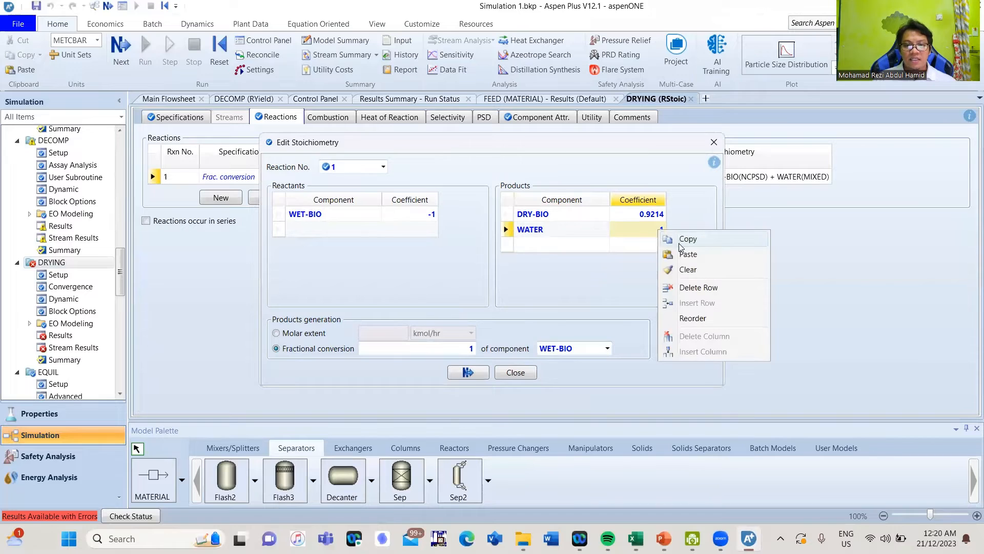
click(682, 251)
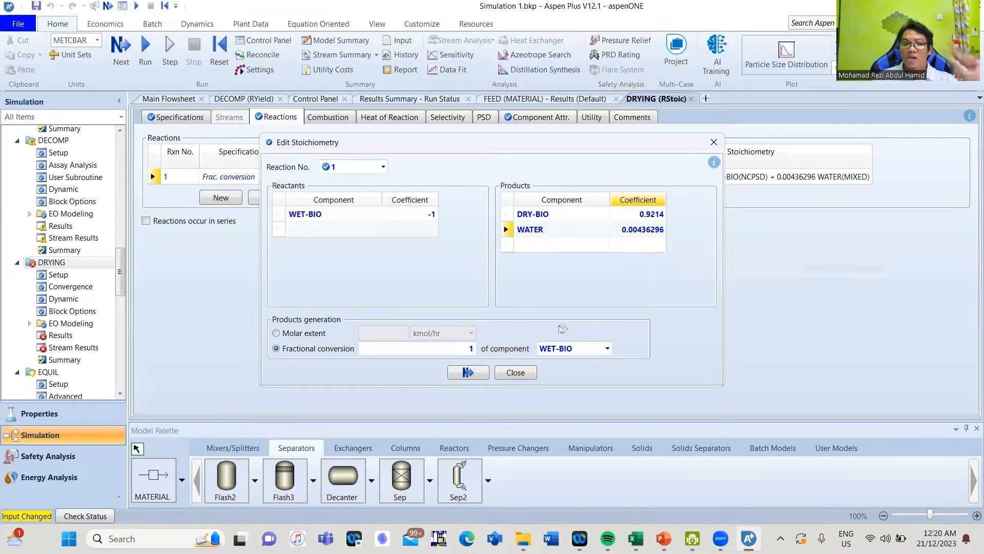
Accept the stoichiometry, rerun the simulation and view the run status results
click(454, 378)
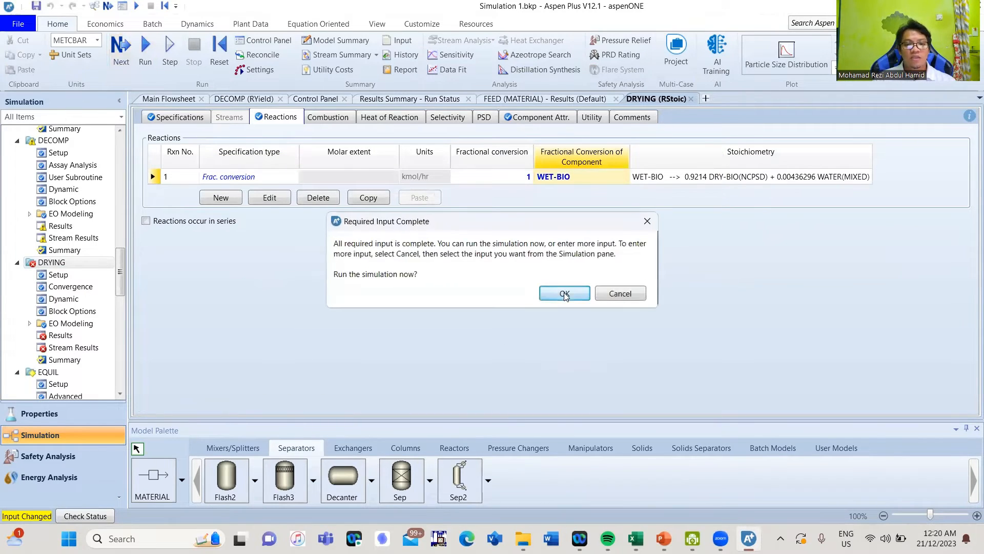
click(563, 290)
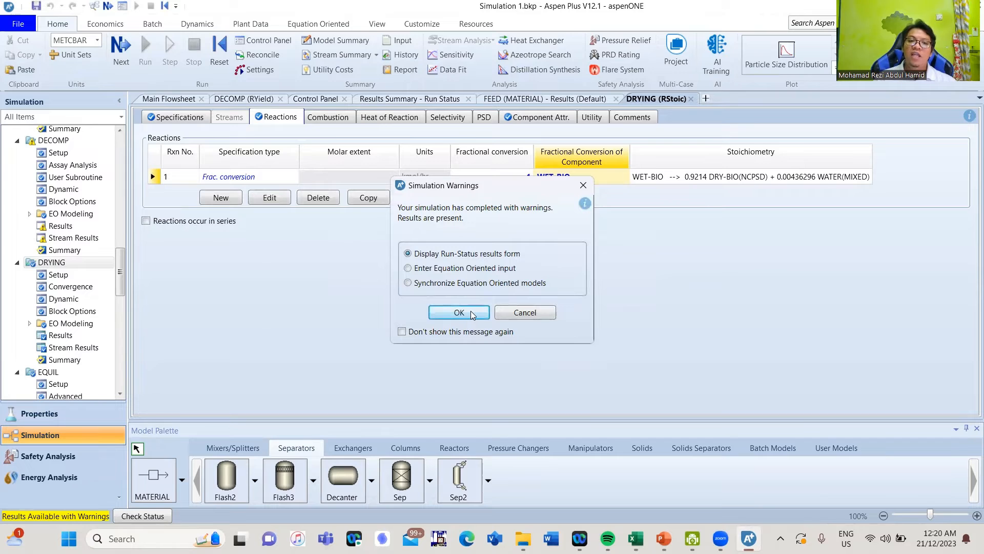
click(458, 312)
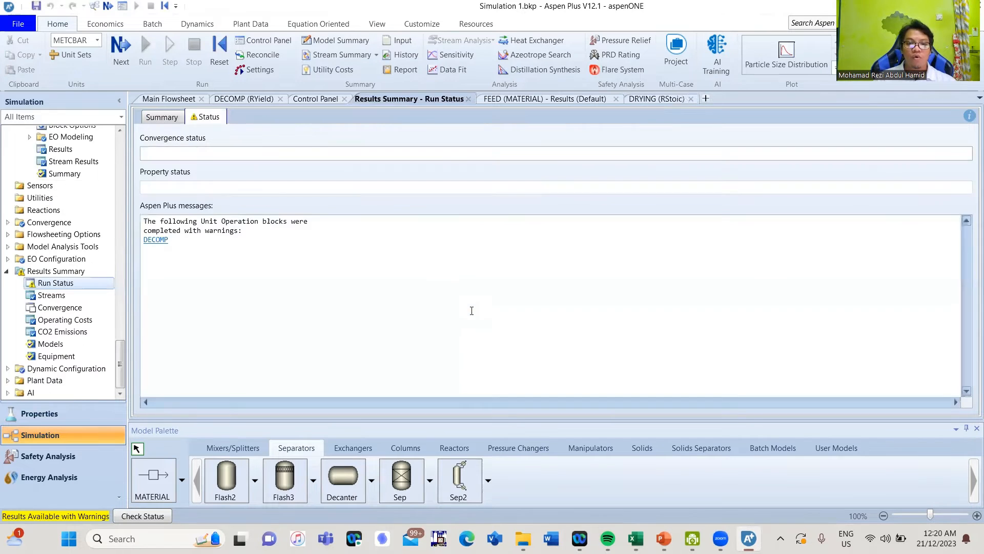
Show DRYFEED beside FEED, now 3.93 kg/hr water, then close results and open run status messages
click(180, 99)
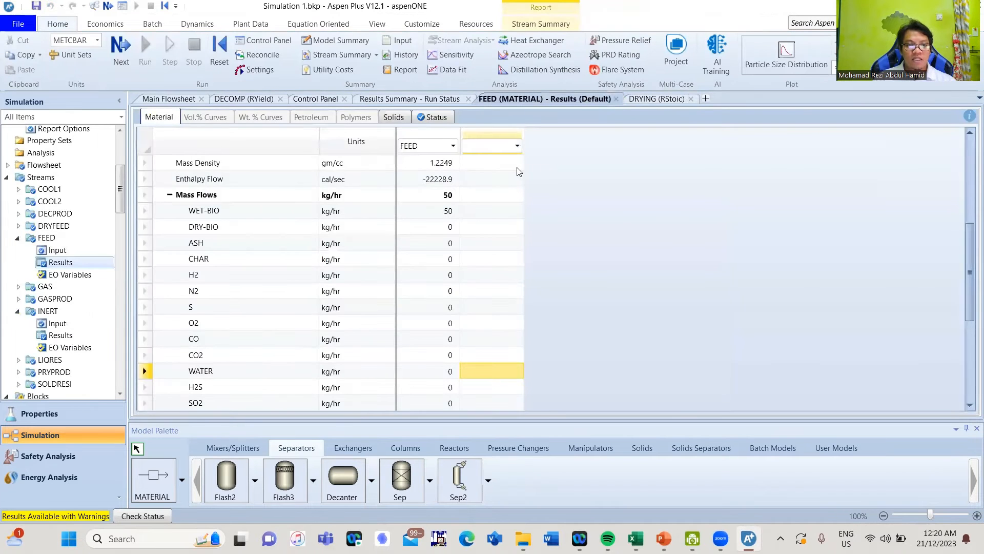
click(517, 146)
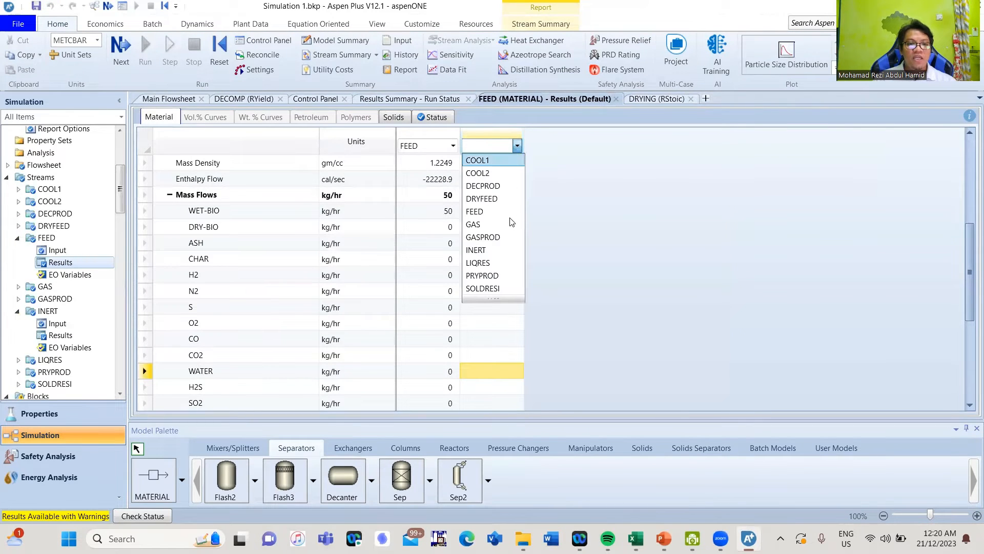
click(506, 199)
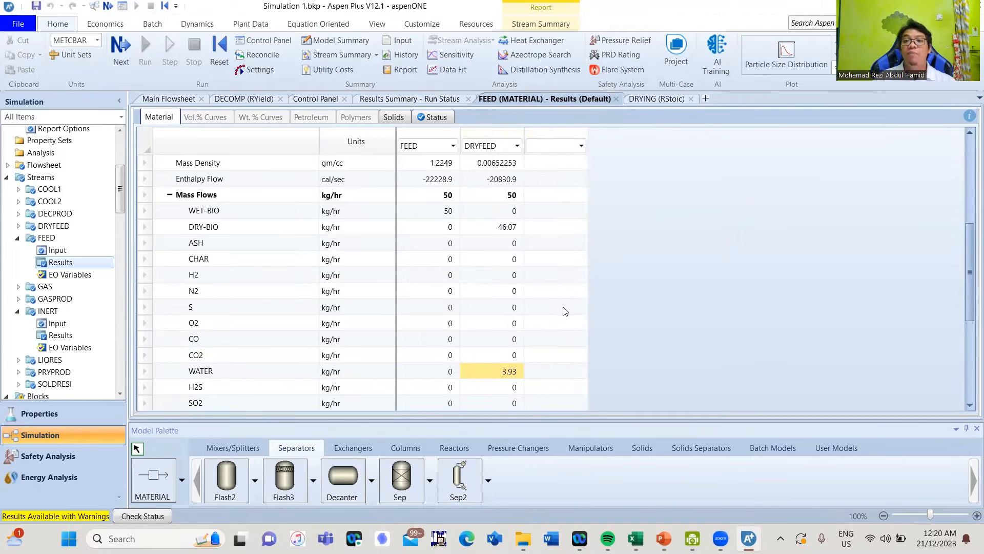
click(617, 99)
click(453, 213)
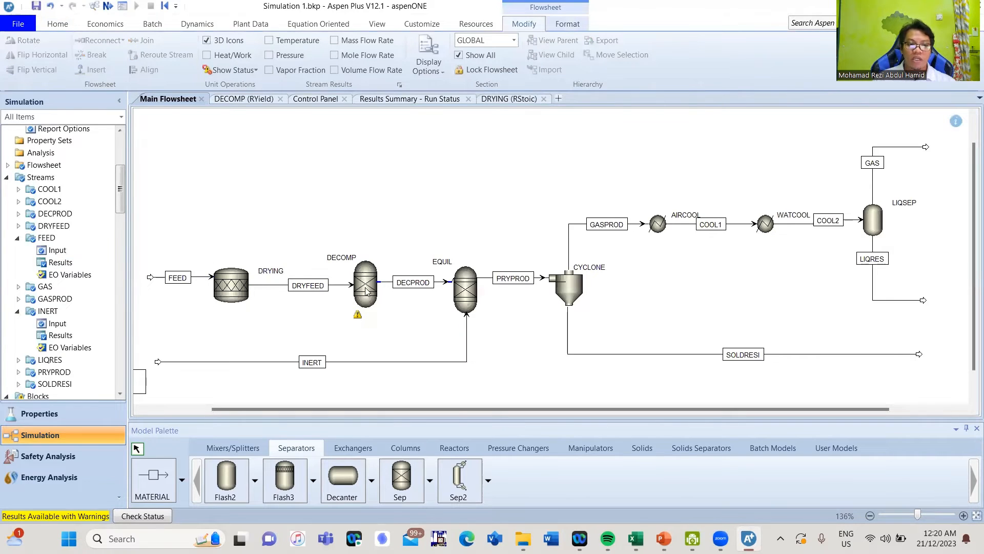
click(142, 516)
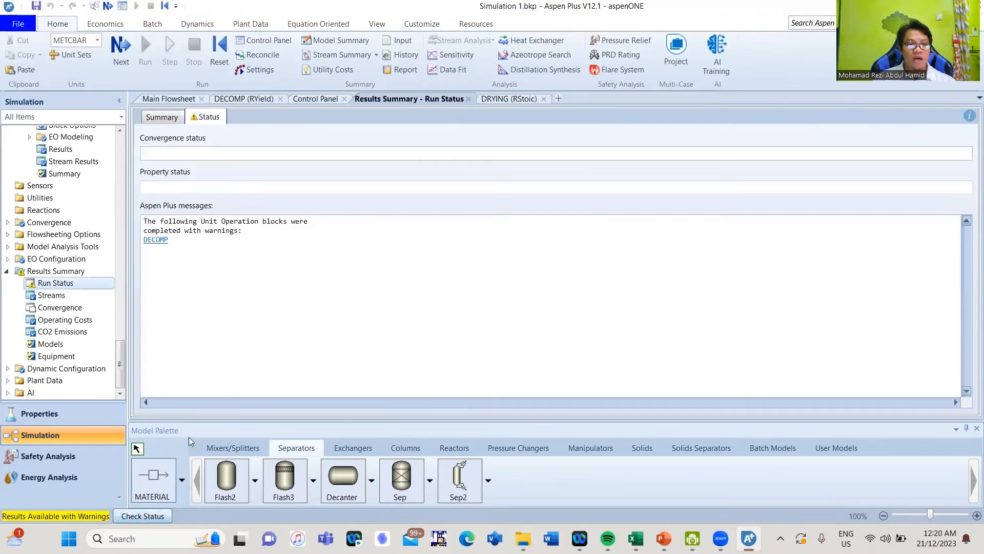
Read DECOMP's missing outlet particle-size-distribution warning, then return to the main flowsheet
click(153, 239)
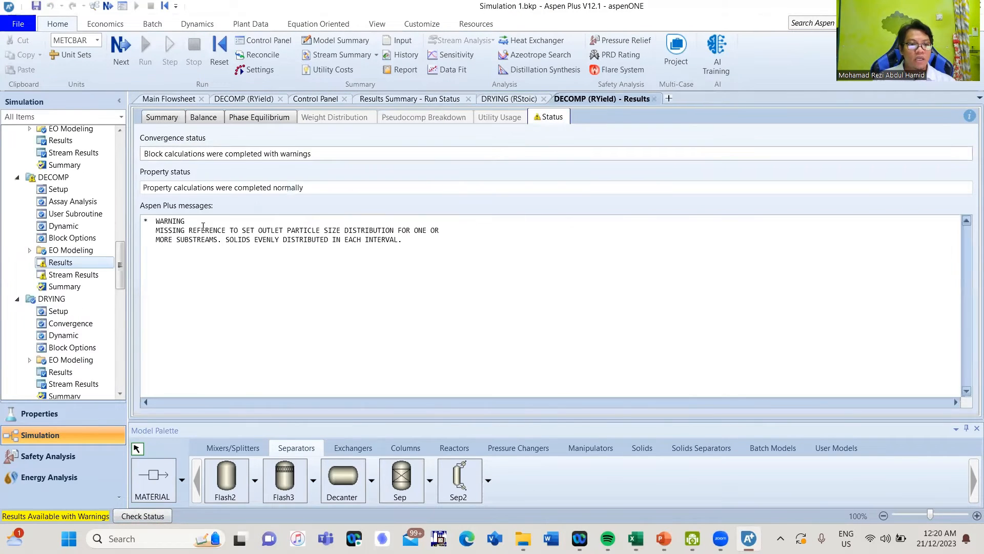
drag(219, 230, 378, 242)
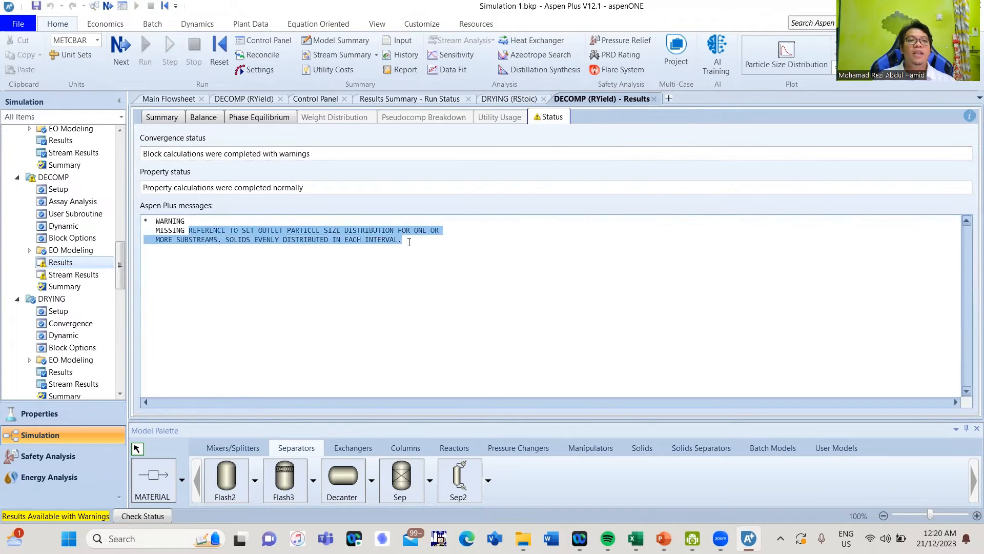
click(324, 274)
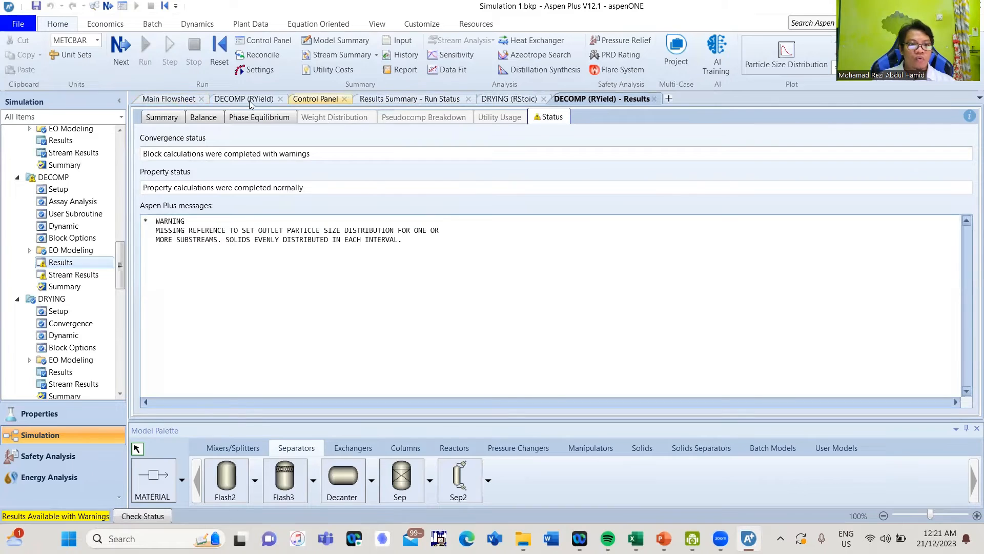
click(177, 101)
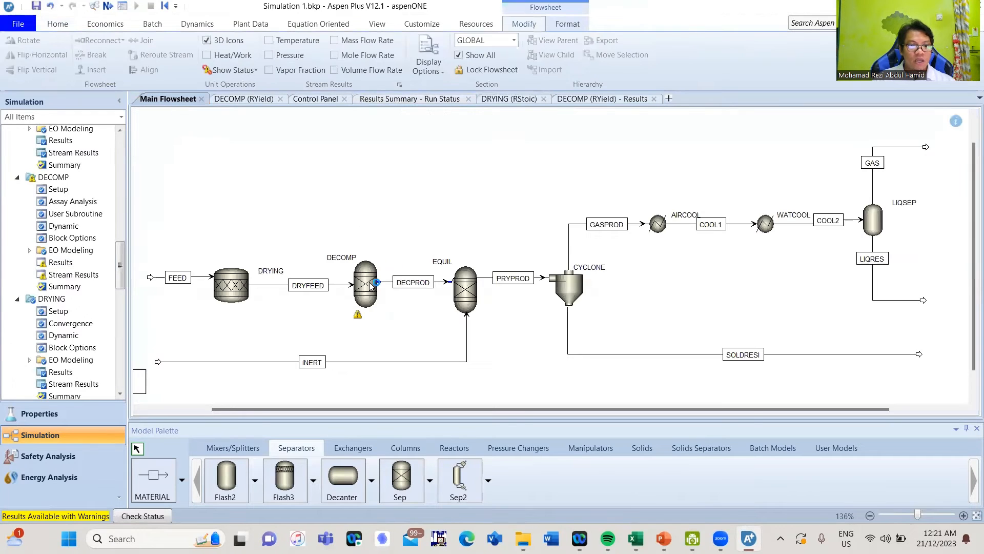
Set DECOMP's outlet PSD to user-specified, defined directly on the global PSD mesh
double_click(369, 282)
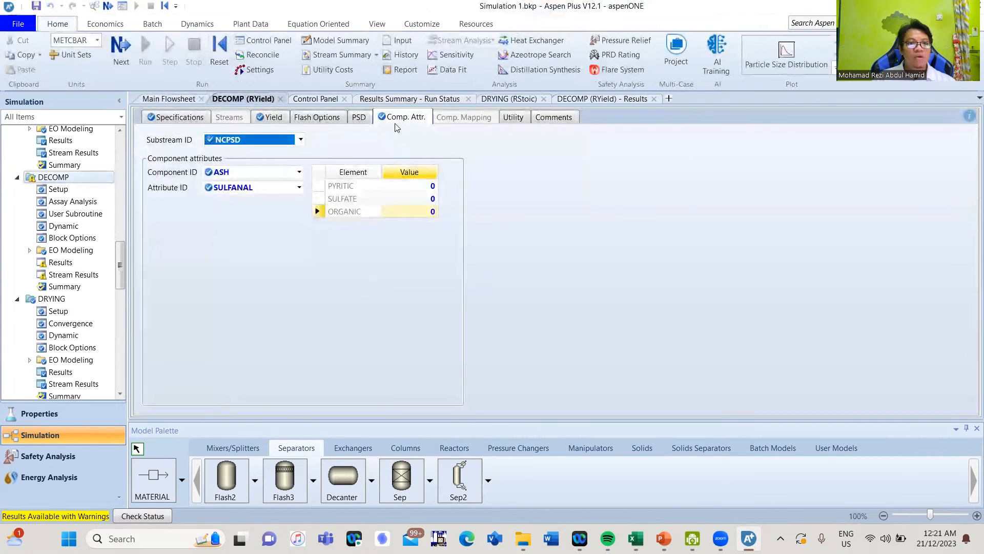
click(394, 119)
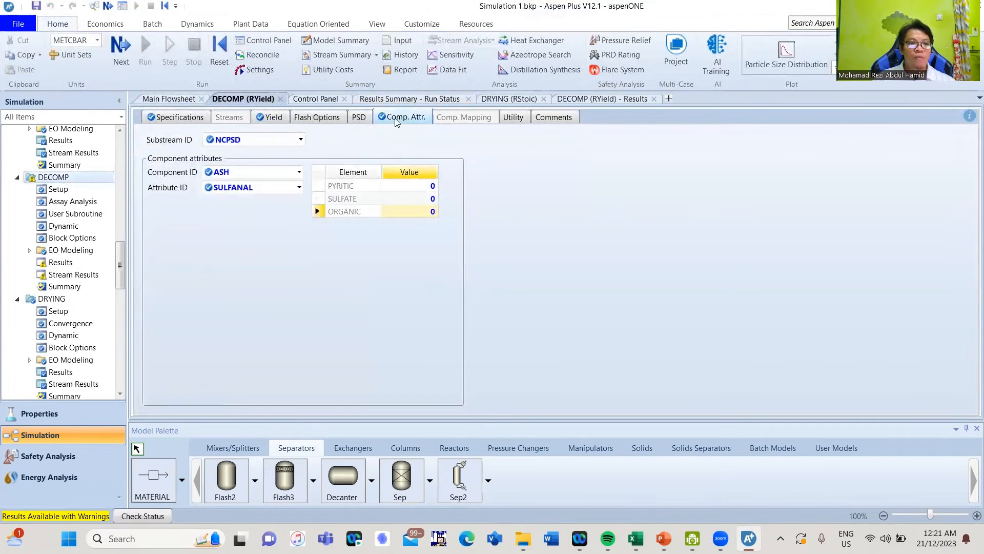
click(300, 140)
click(302, 138)
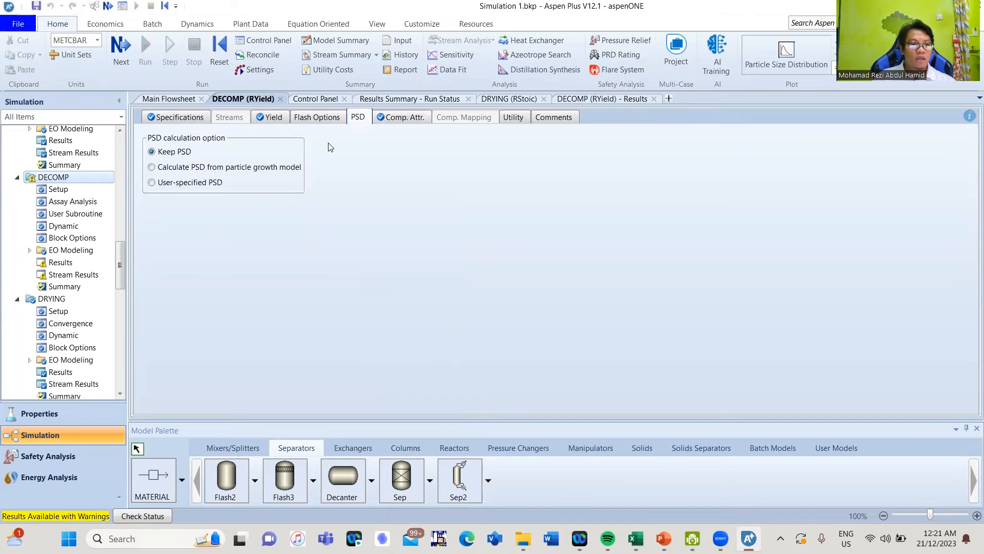
click(193, 183)
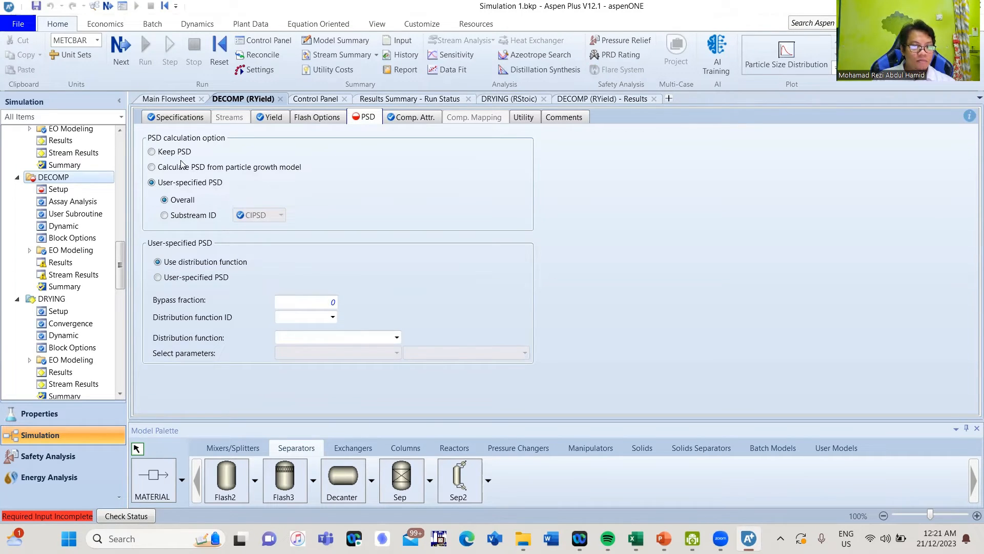
click(211, 280)
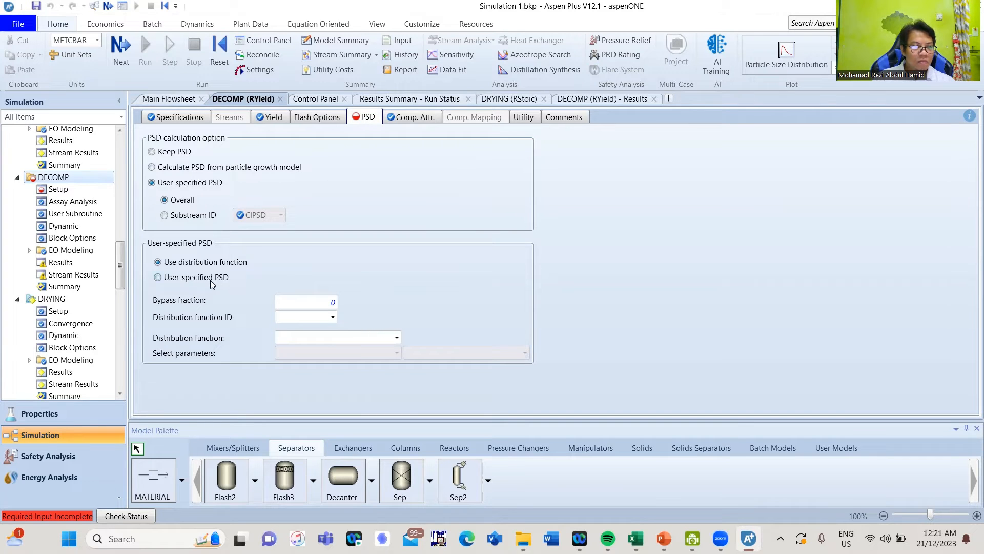
click(298, 298)
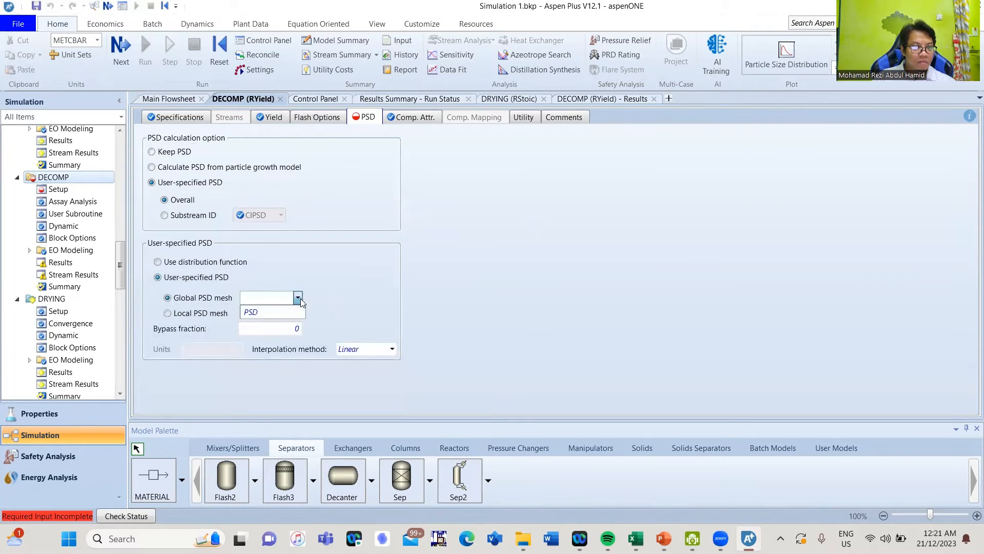
click(285, 312)
Enter weight fractions 0.1, 0.2, 0.35, 0.2 and 0.15 for the five 1–20 mm intervals
scroll(343, 269, down, 2)
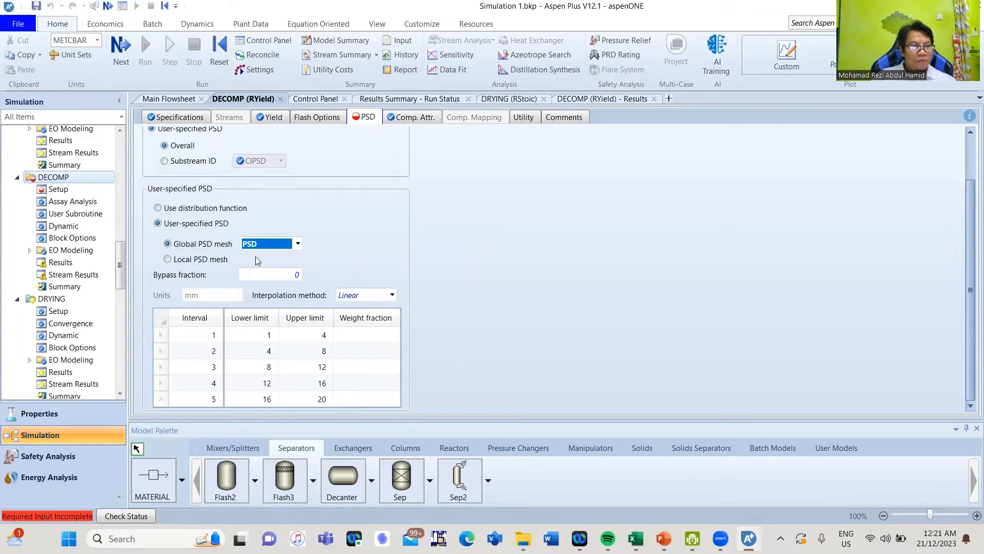
click(259, 160)
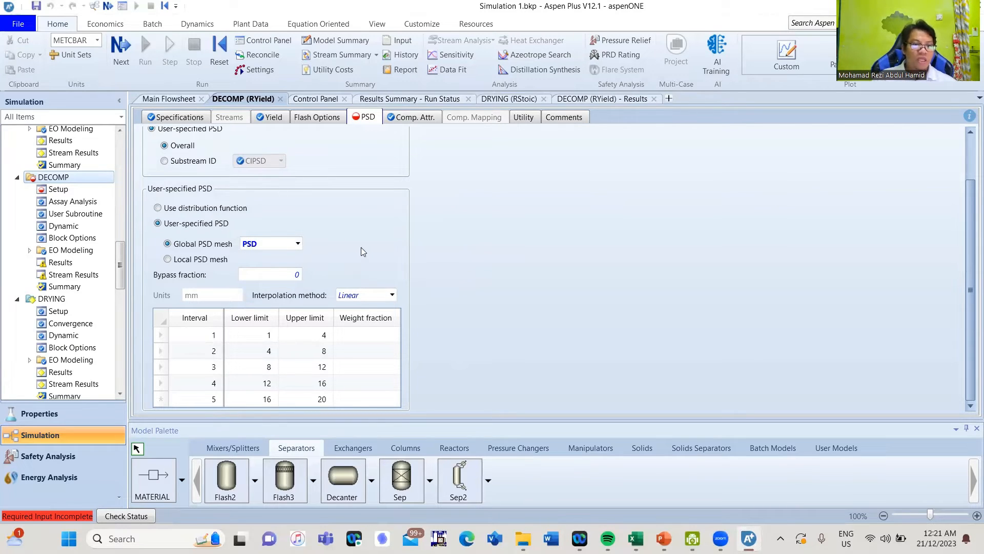
scroll(322, 212, up, 2)
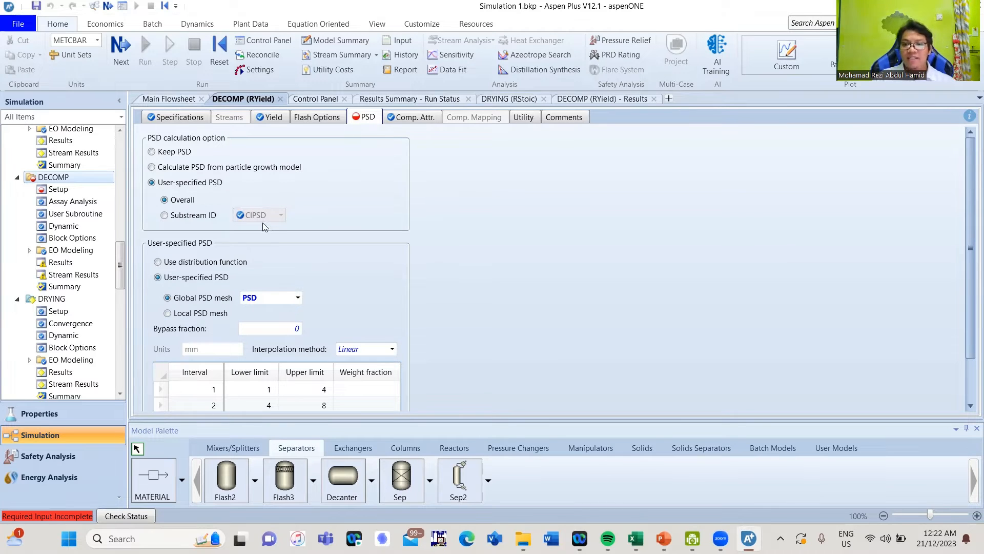
scroll(484, 229, down, 2)
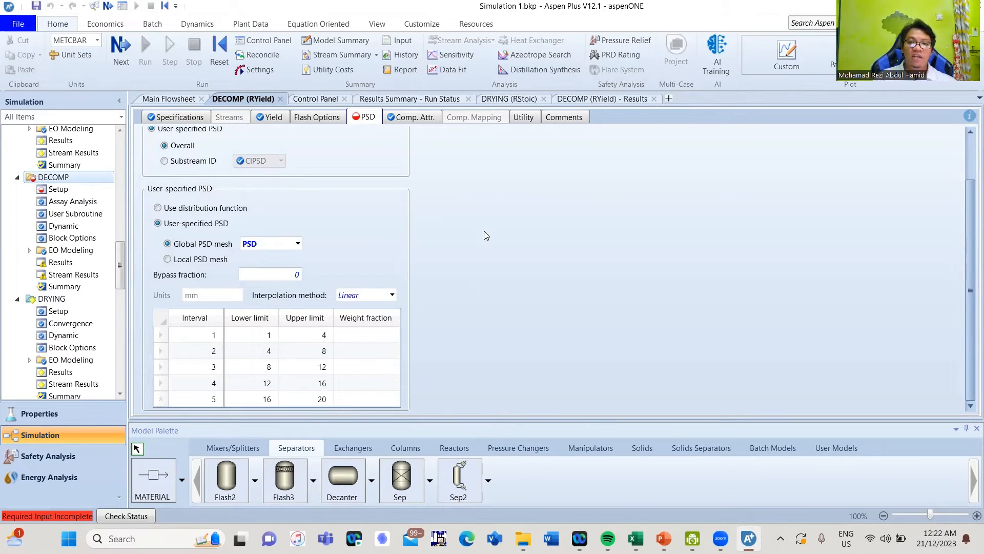
scroll(486, 236, up, 2)
scroll(486, 235, down, 2)
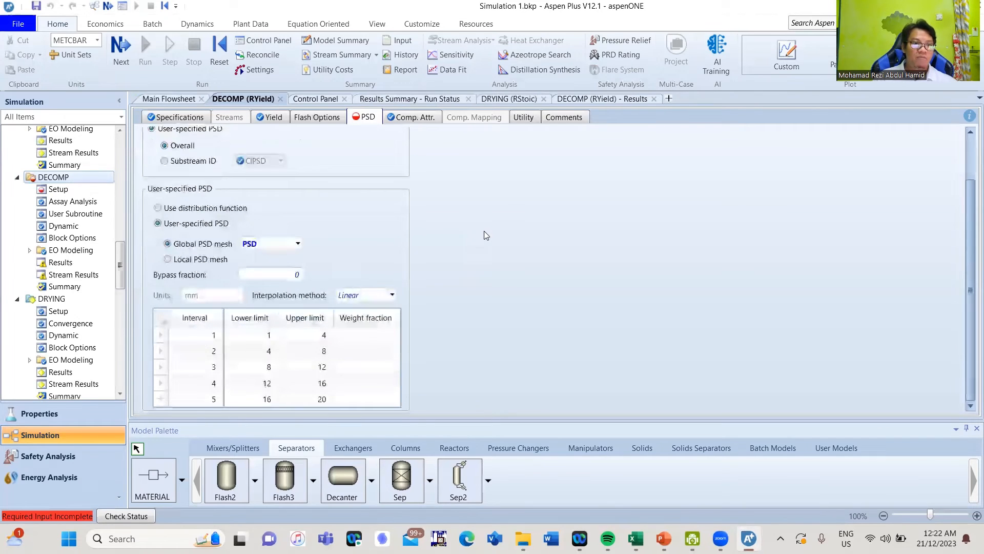
click(357, 336)
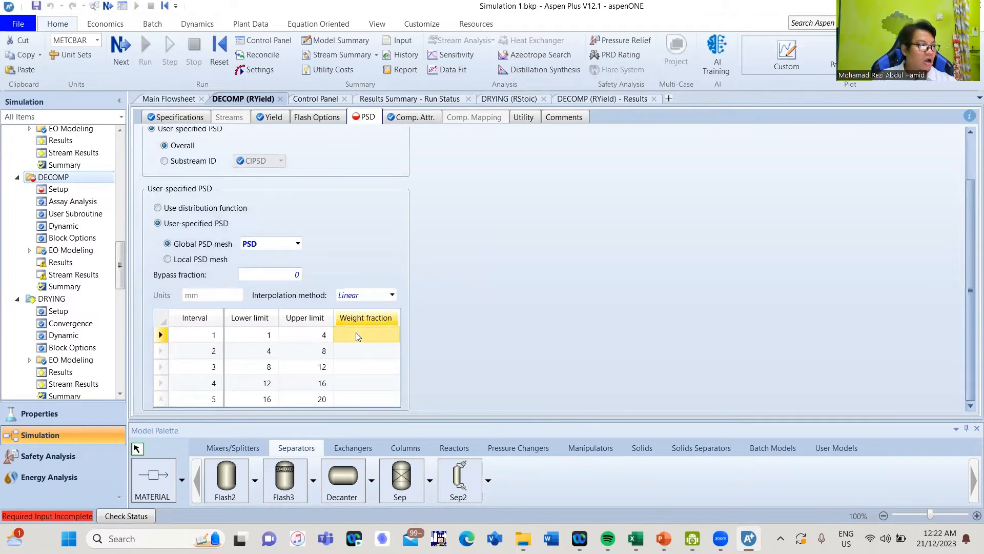
text(0.1)
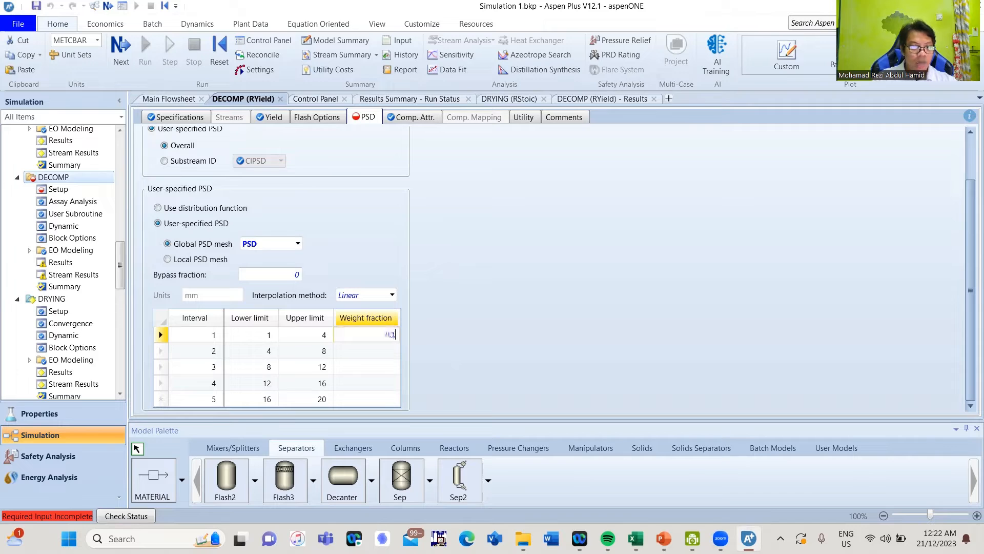
key(Return)
text(0.2)
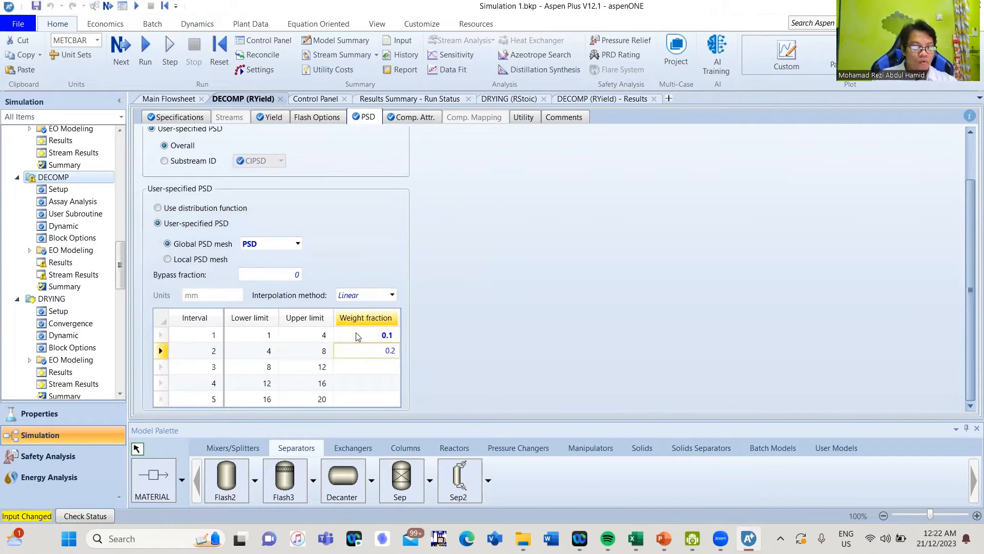
key(Return)
text(0.35)
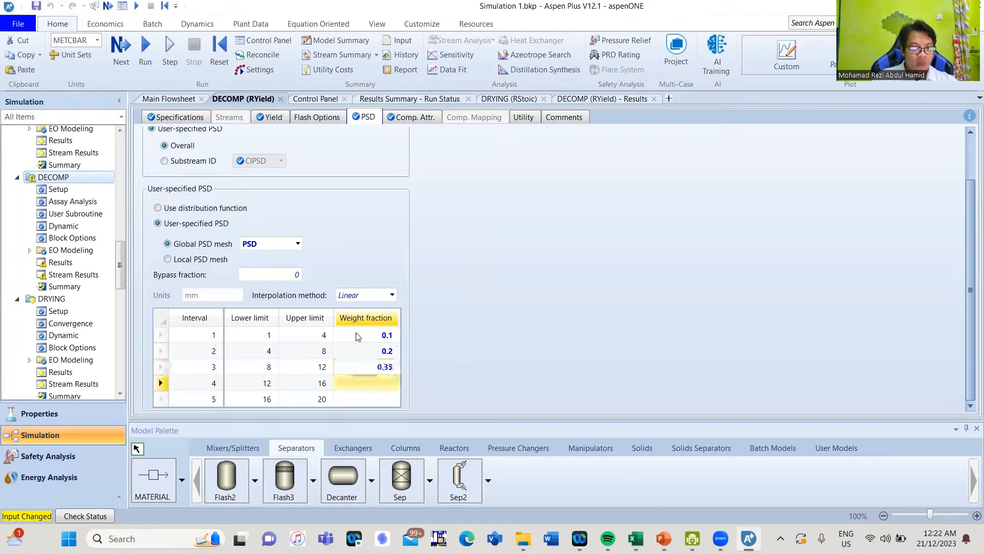
key(Return)
text(0)
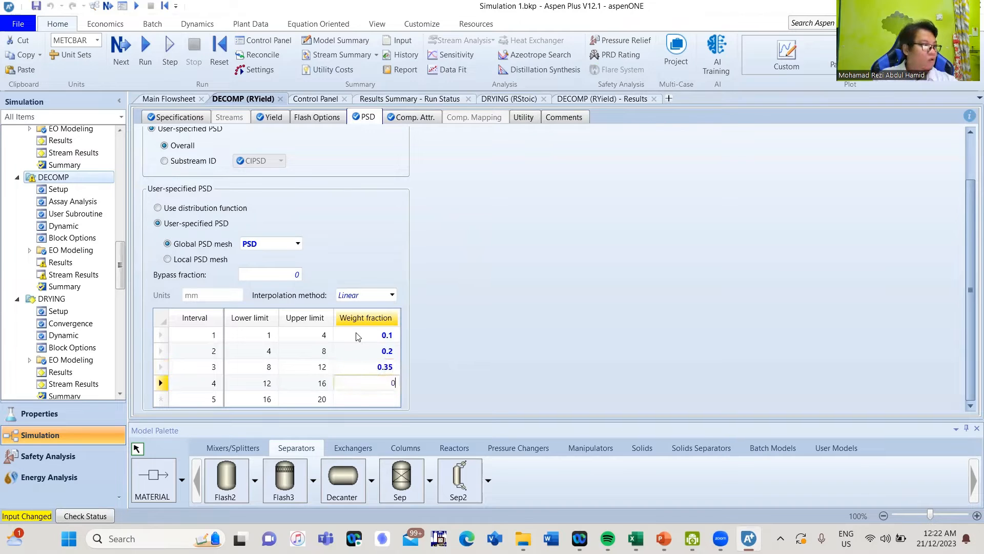
text(.2)
key(Return)
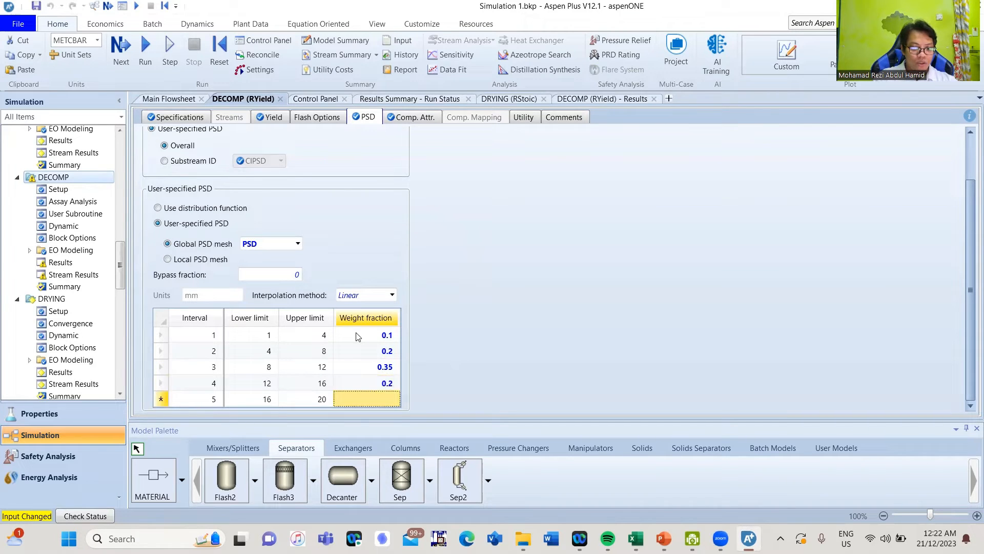
text(0.15)
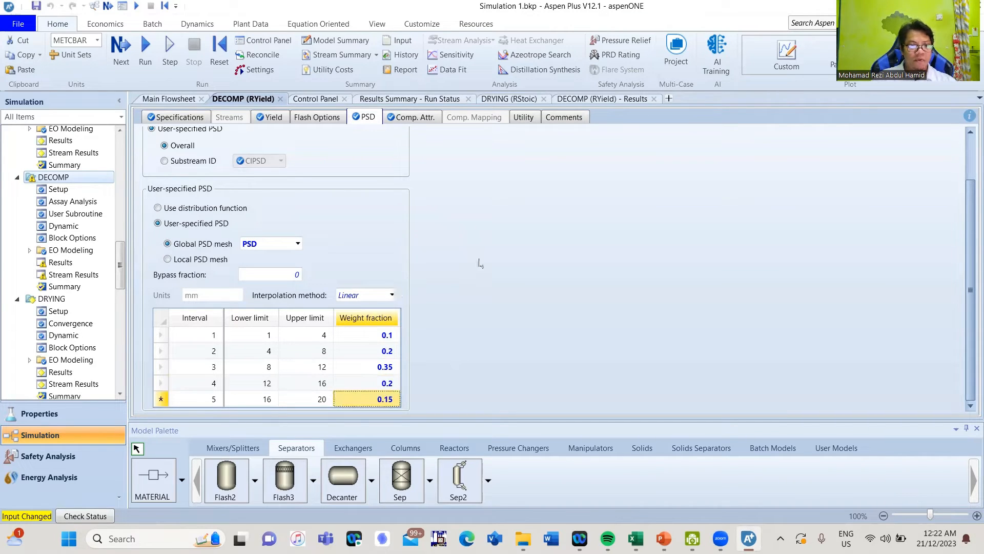
scroll(441, 193, up, 1)
scroll(391, 226, up, 1)
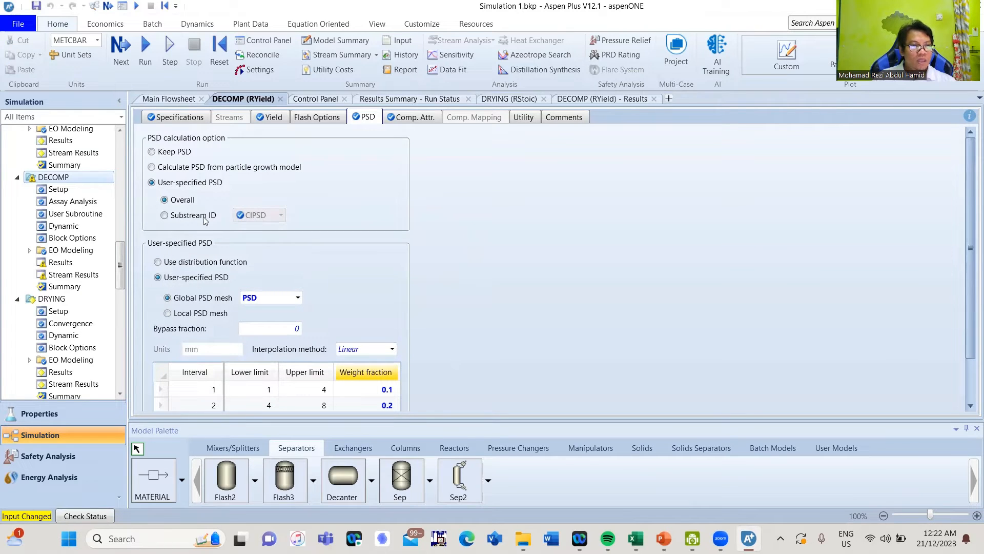
scroll(510, 287, down, 2)
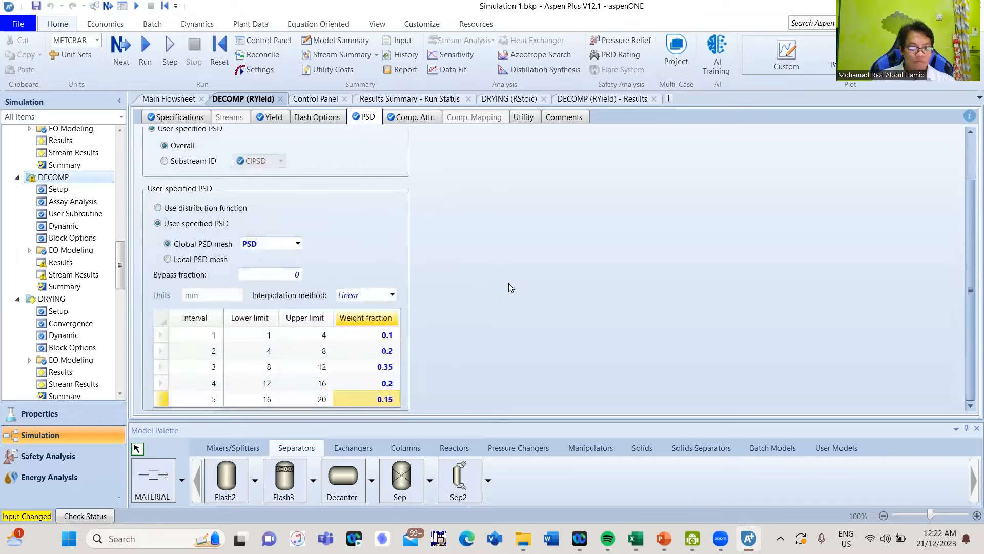
scroll(510, 288, up, 2)
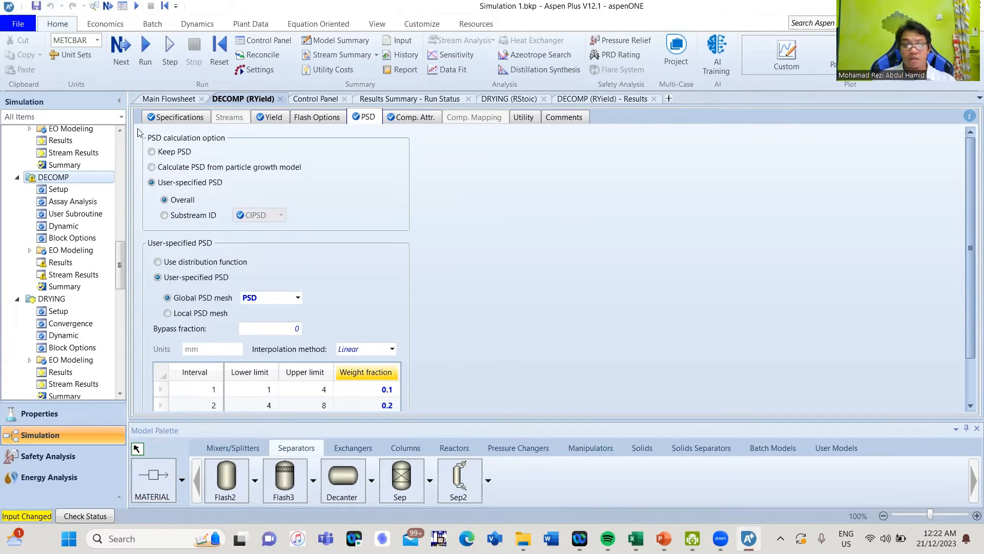
Rerun the simulation with the new PSD and view the DRYING–DECOMP–EQUIL–CYCLONE–LIQSEP flowsheet
click(119, 67)
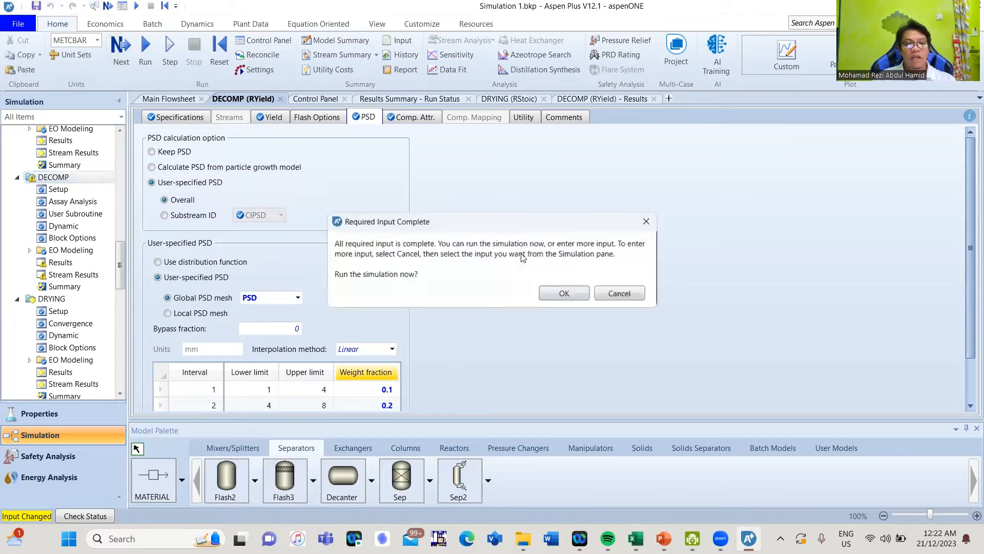
click(554, 290)
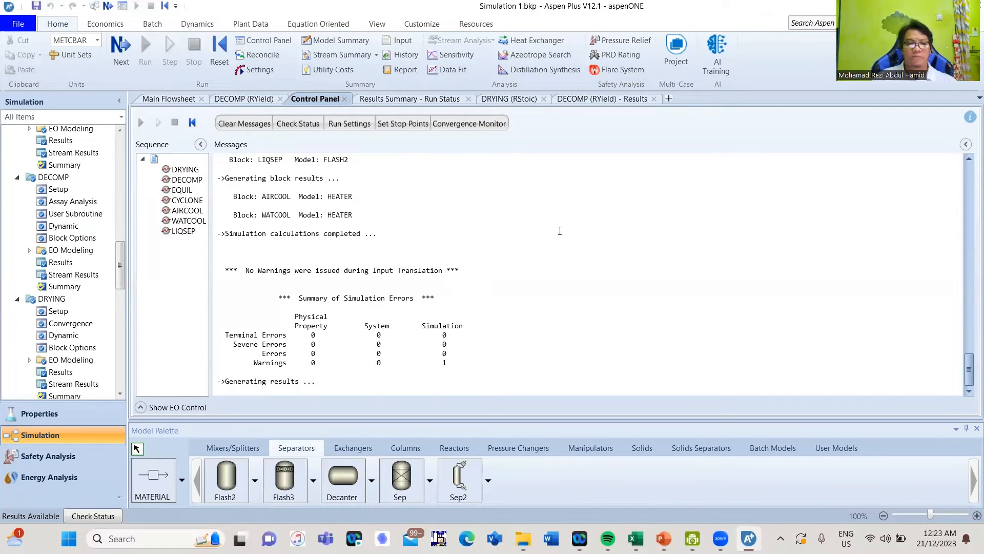
click(152, 100)
click(387, 197)
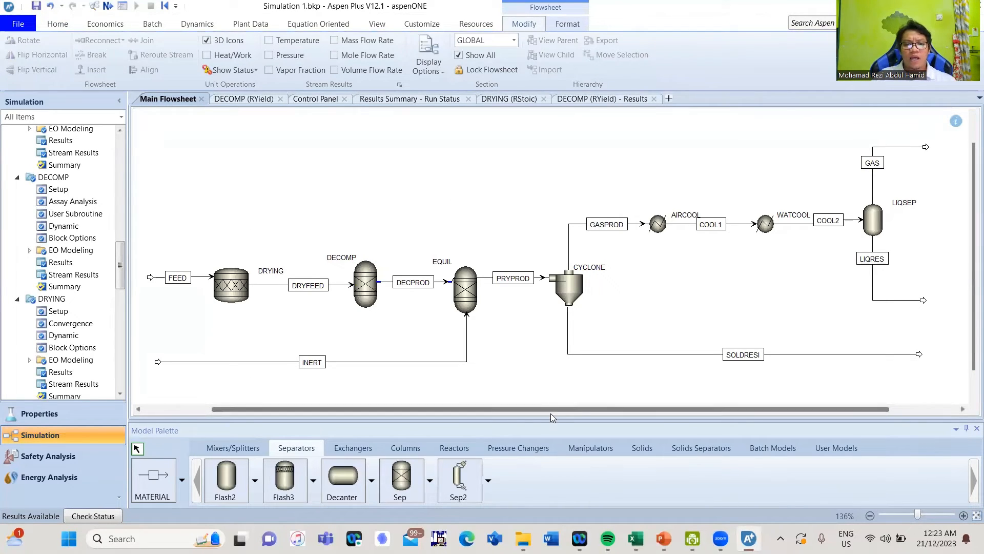
drag(564, 408, 603, 412)
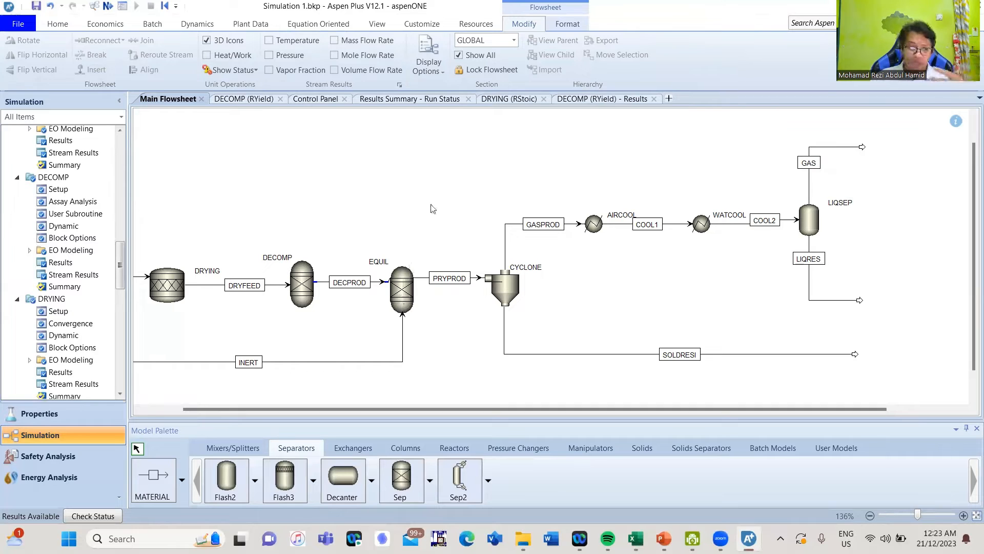
drag(119, 268, 119, 366)
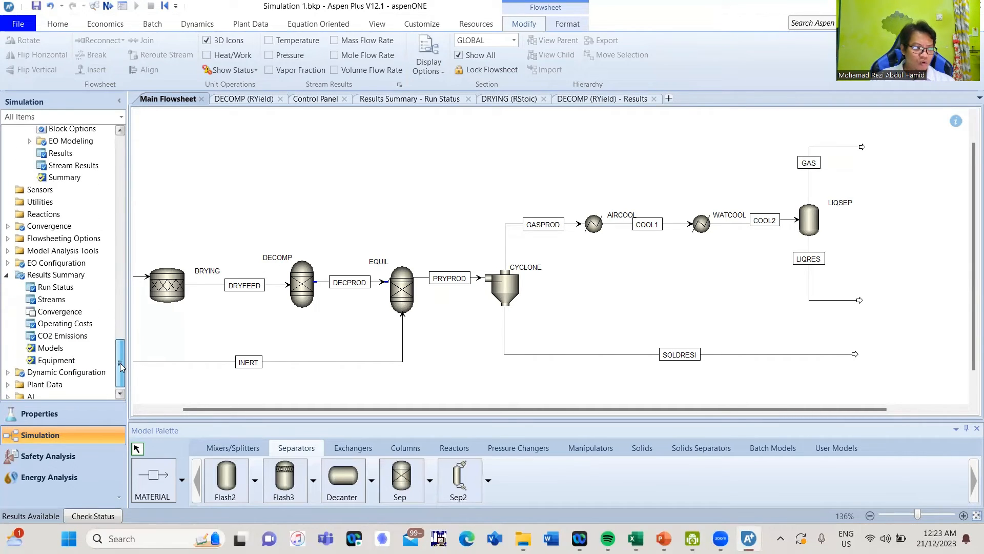
Create a new sensitivity study S-1 under Model Analysis Tools and open its input form
click(8, 251)
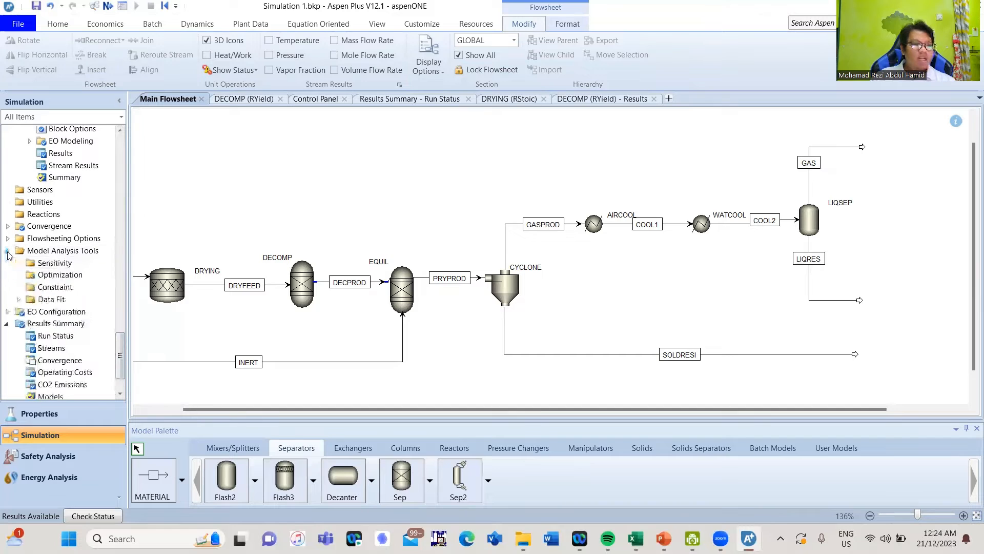
double_click(46, 263)
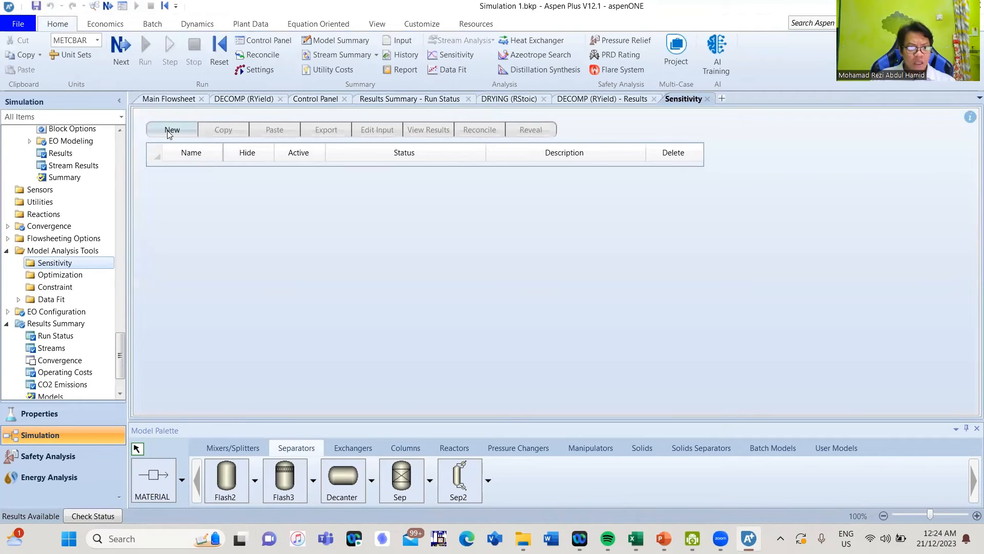
click(170, 131)
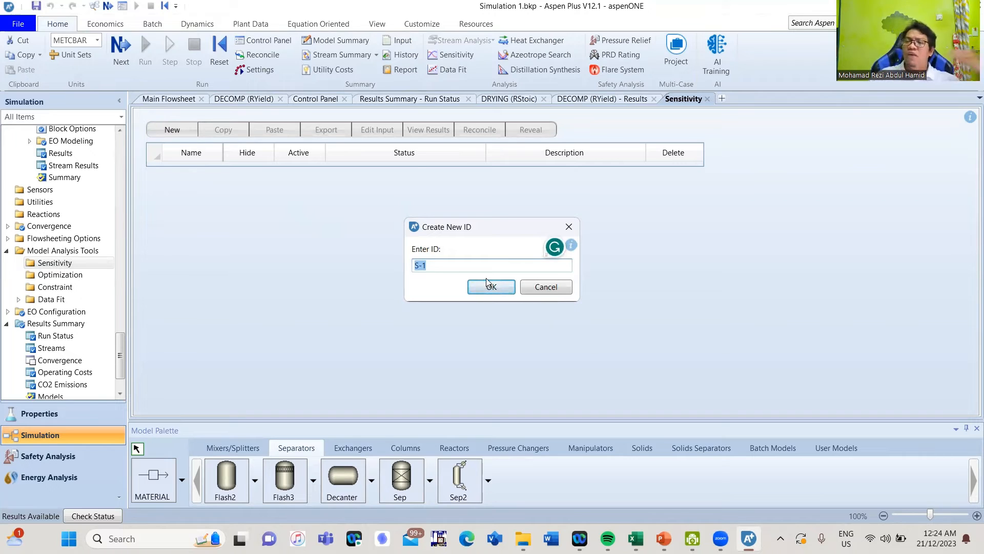
click(495, 287)
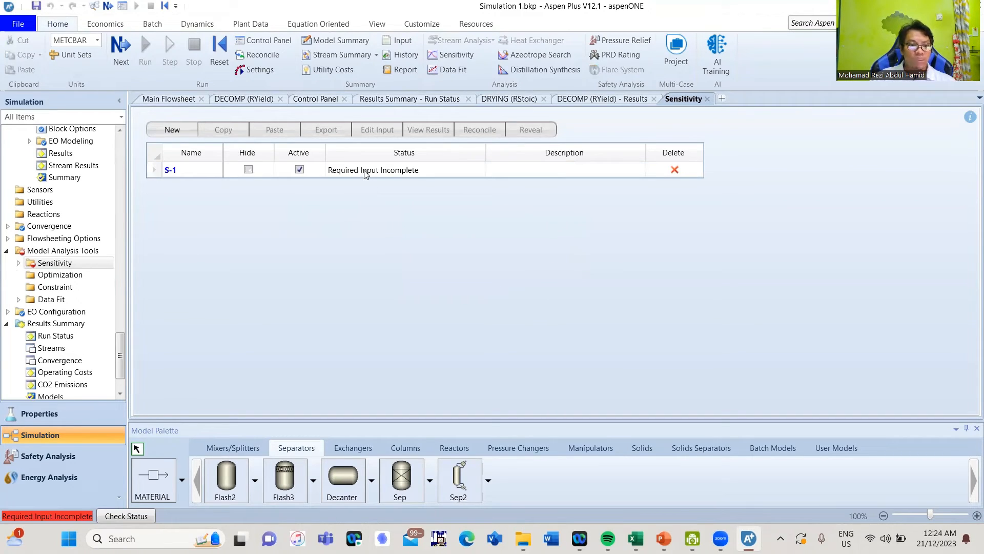
double_click(366, 174)
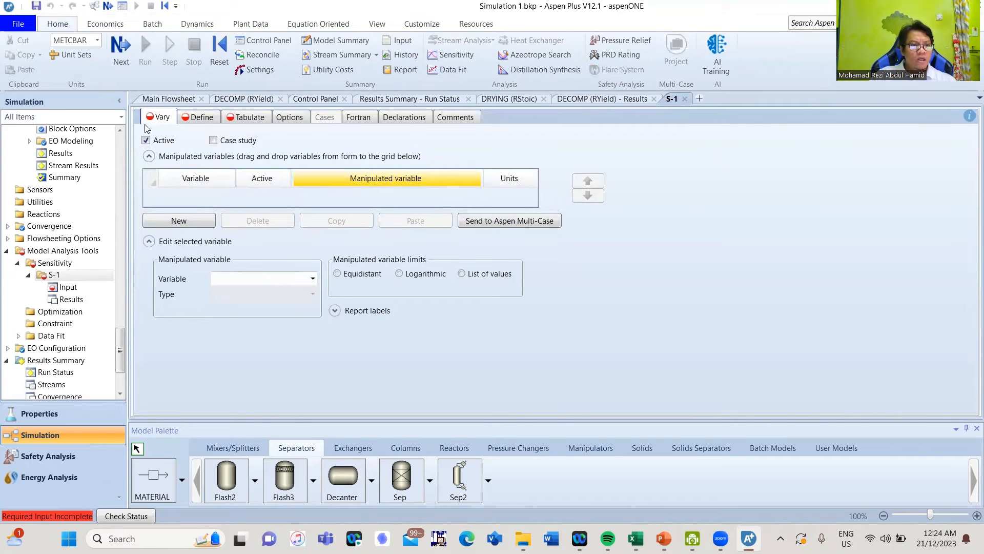
Add a Block-Var manipulated variable for the TEMP of block EQUIL
click(174, 223)
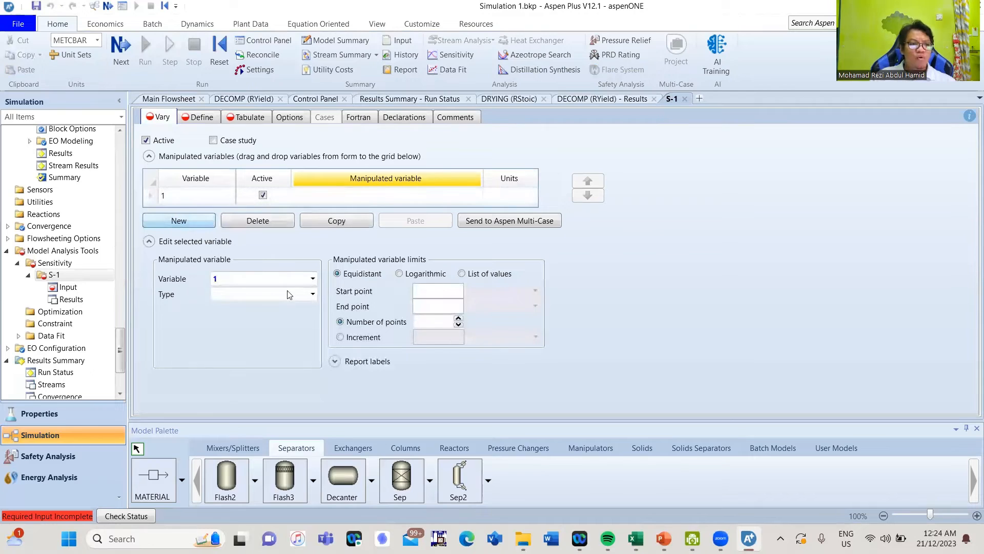
click(312, 295)
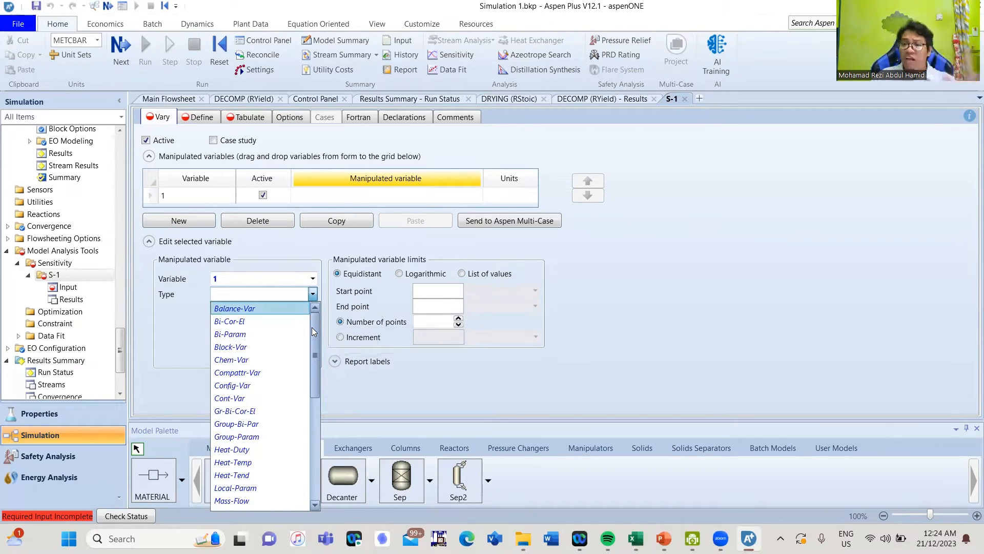
mouse_move(312, 328)
mouse_down()
mouse_move(314, 421)
mouse_move(310, 314)
mouse_up()
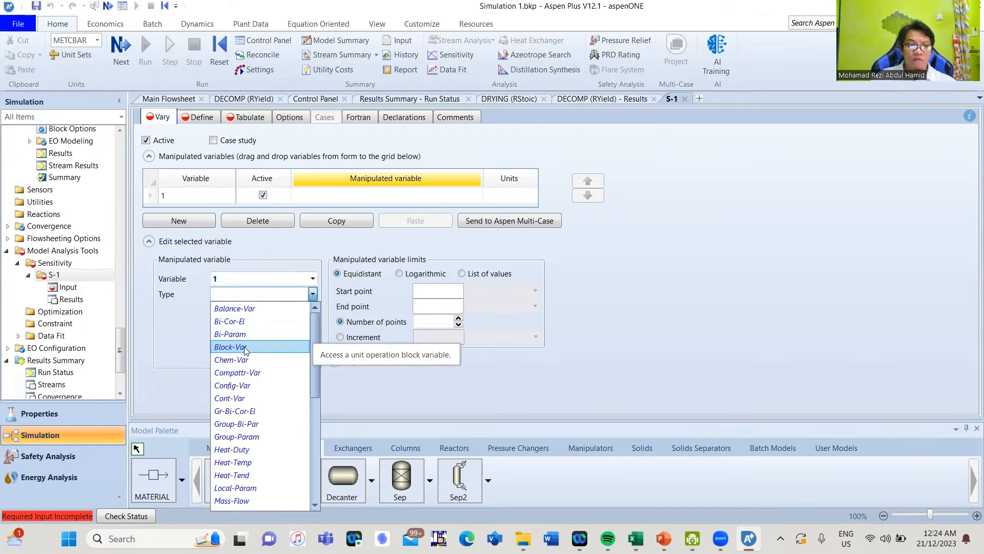
click(245, 348)
click(313, 311)
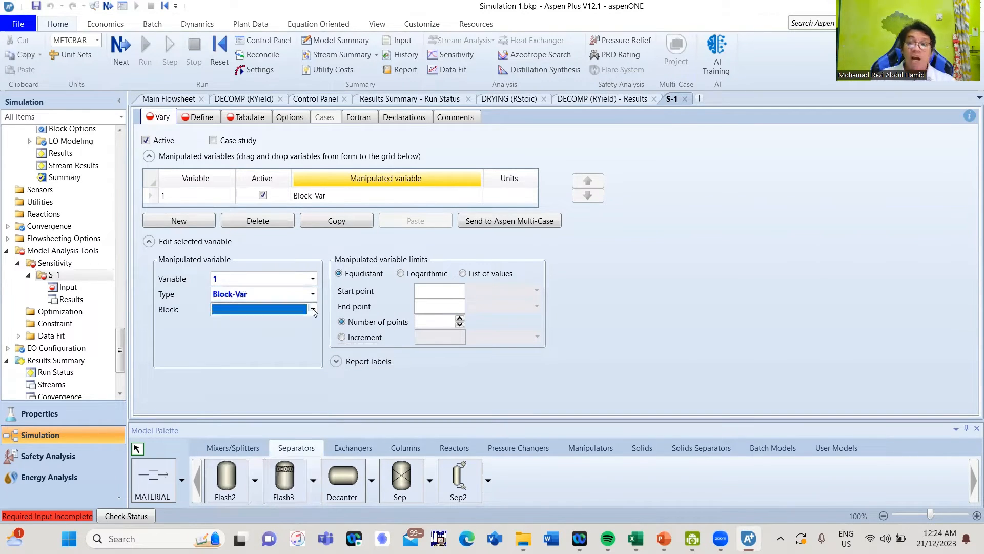
click(313, 310)
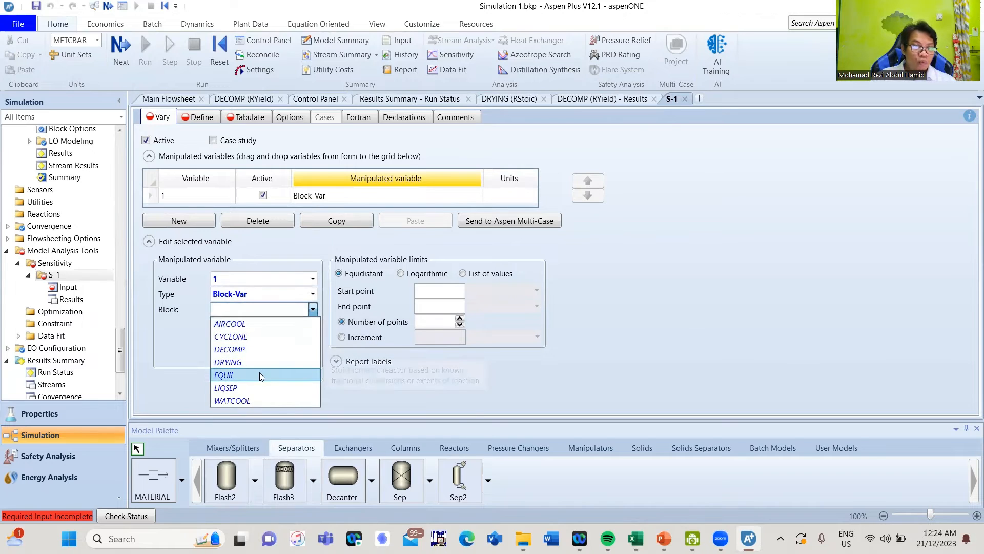
click(260, 374)
click(295, 325)
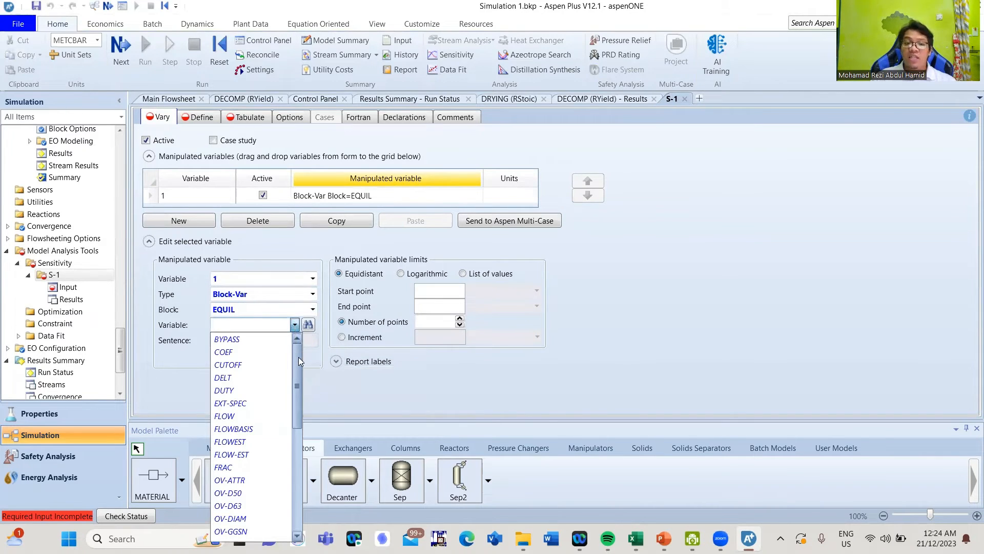
drag(299, 357, 291, 464)
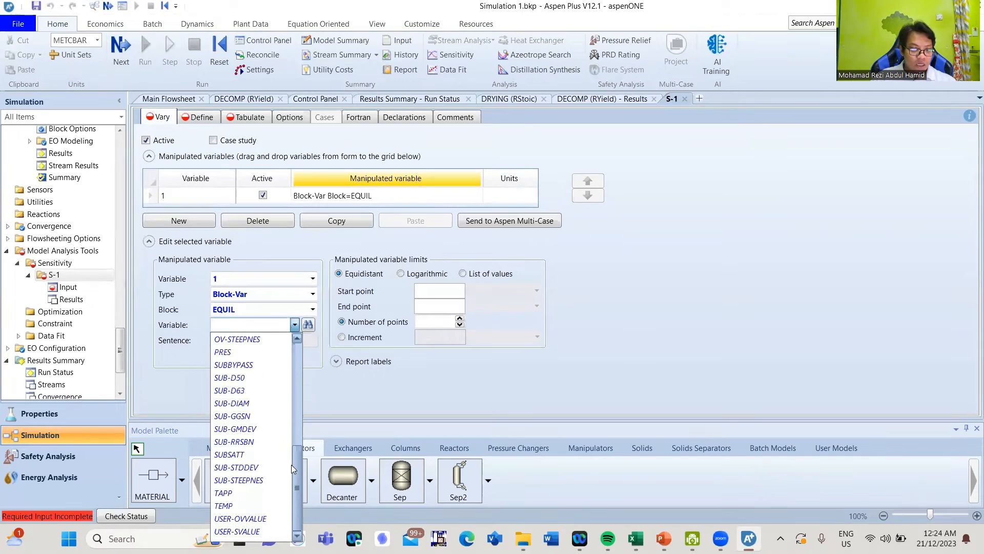
click(235, 502)
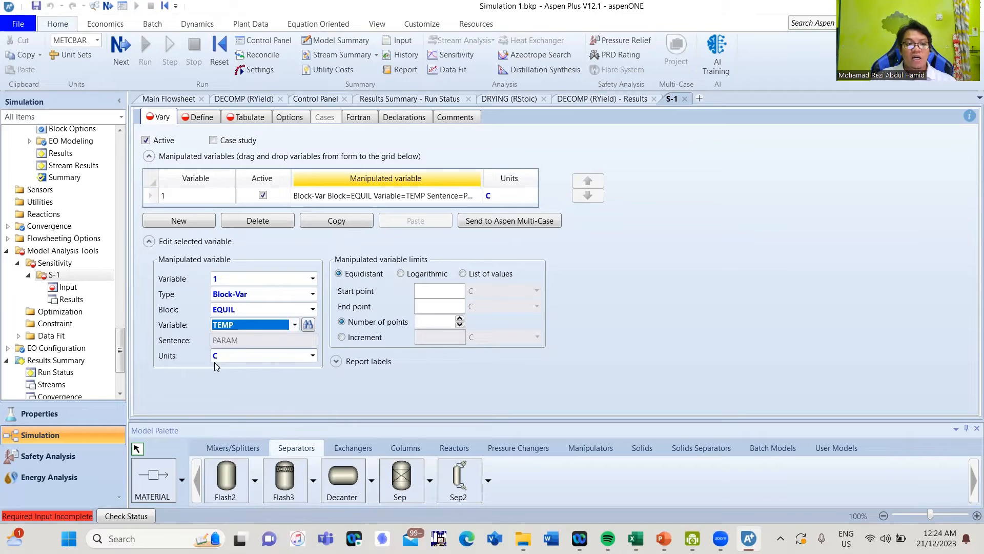
Set the temperature range from 350 to 750 with a fixed increment of 50
click(441, 291)
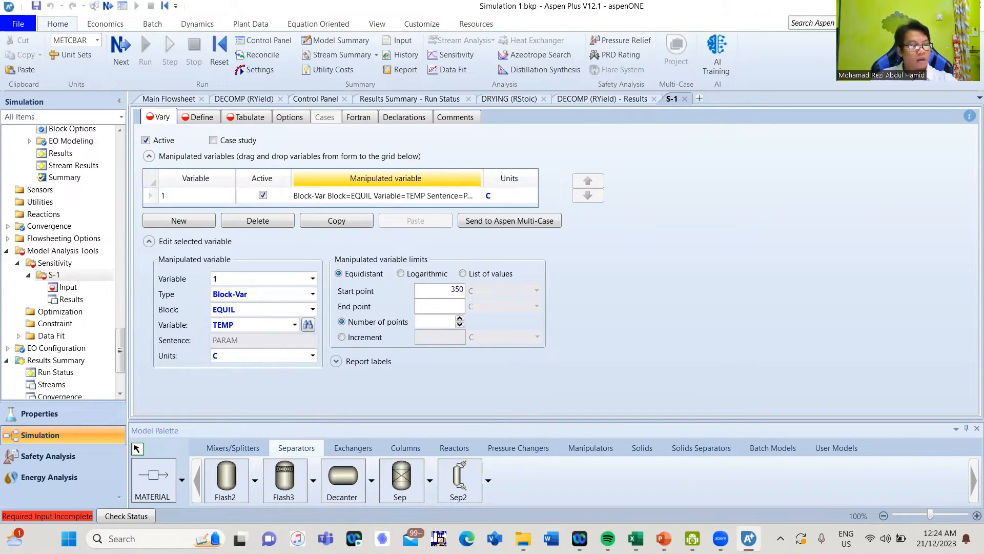
click(438, 307)
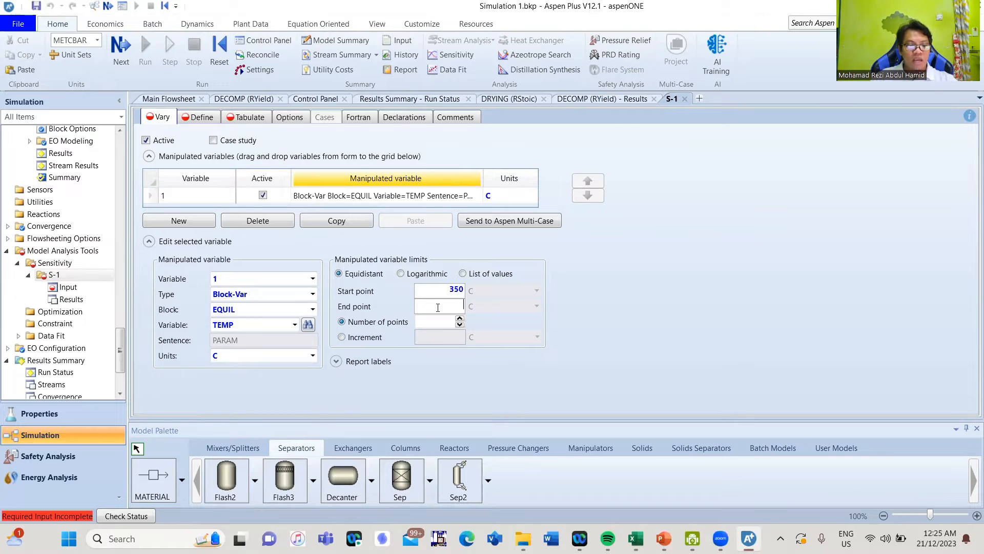
click(375, 338)
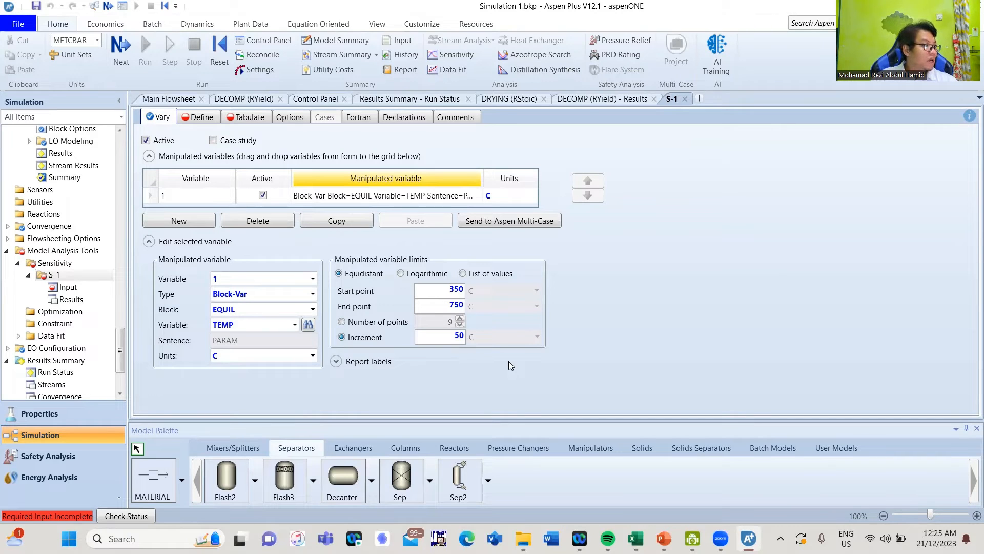
Create a new sampled variable named H2 on the Define tab
click(190, 121)
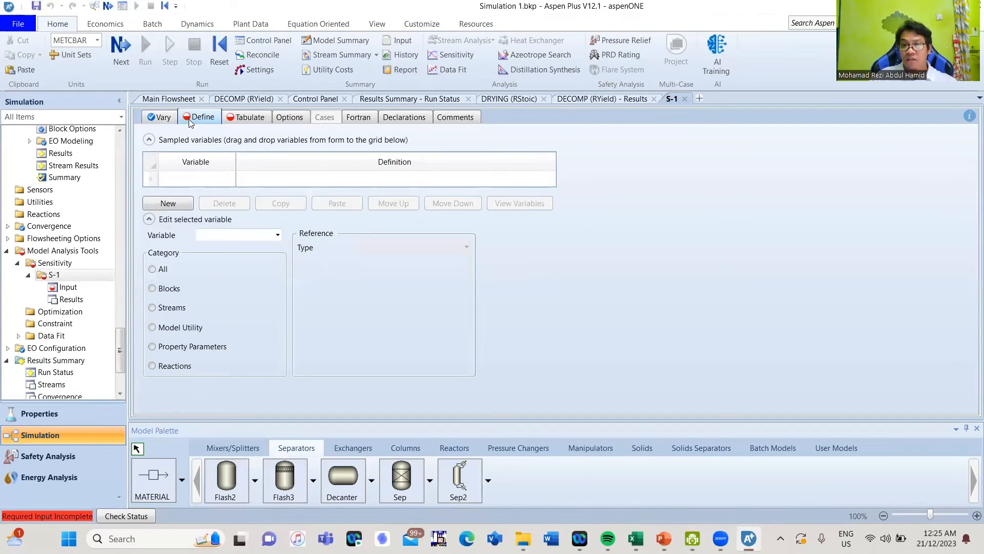
click(194, 184)
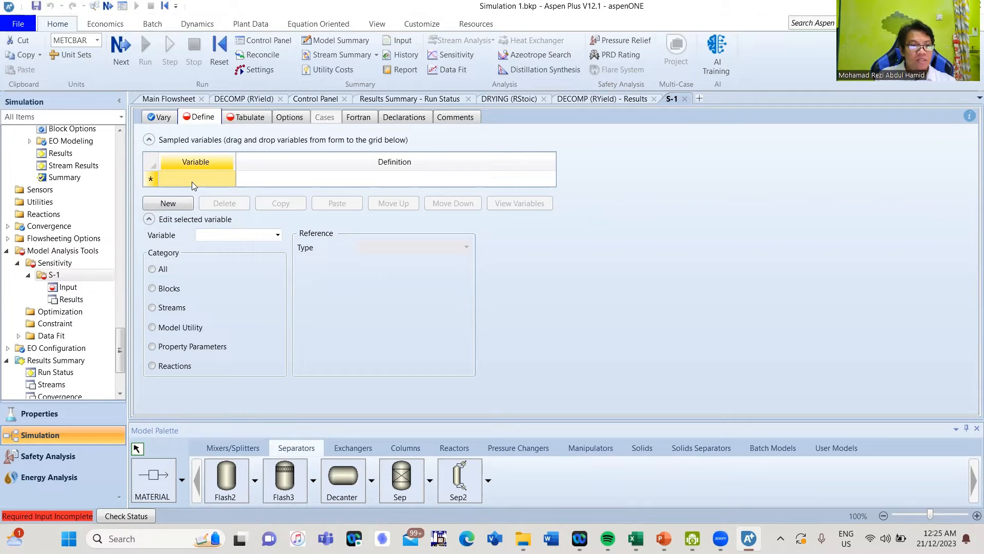
click(175, 205)
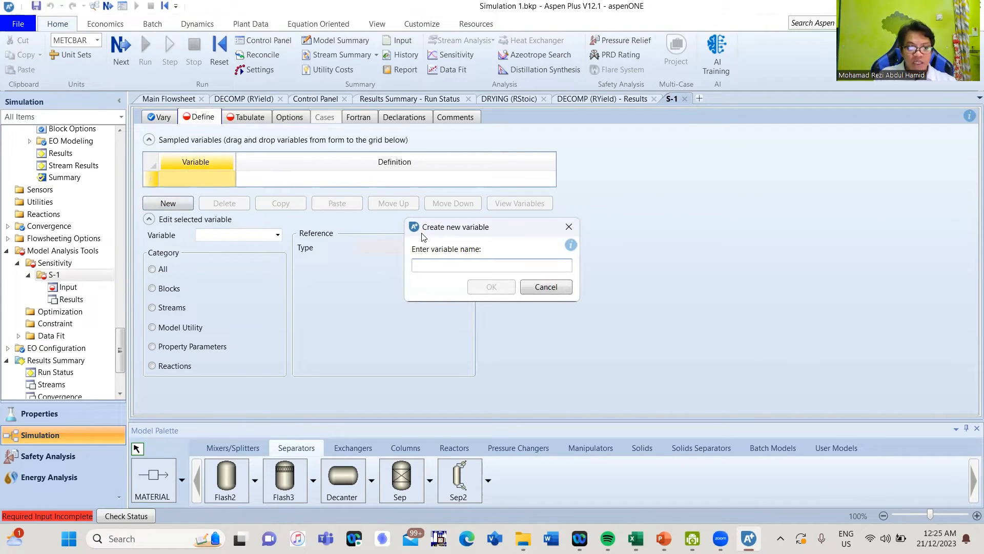
text(H2)
key(Return)
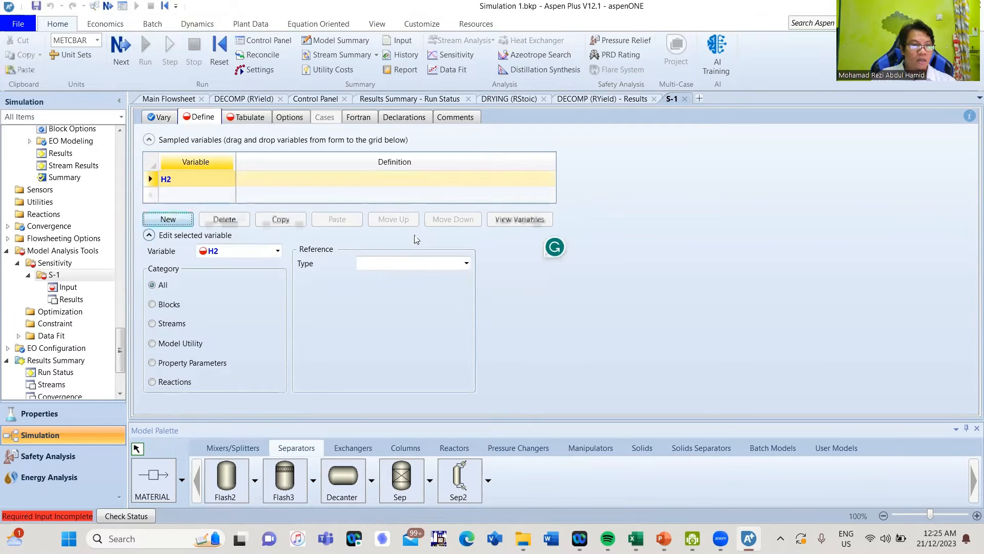
Define H2 as the mole flow of component H2 in the GAS stream's MIXED substream
click(165, 326)
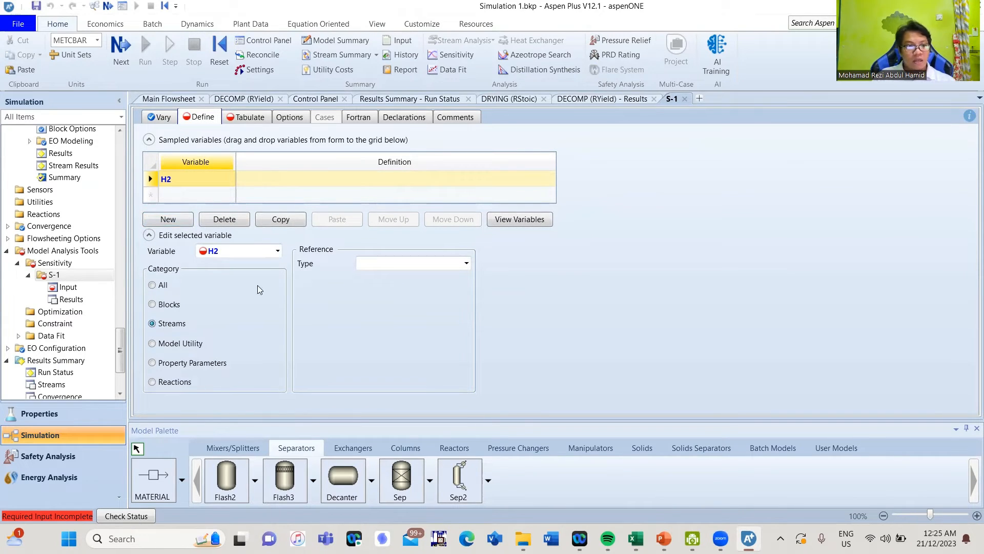
click(466, 263)
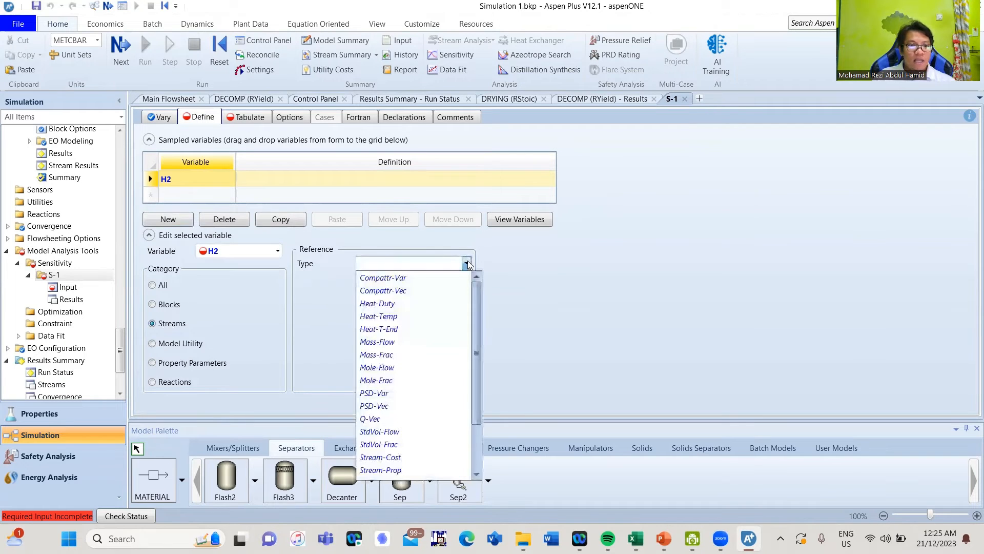
click(414, 368)
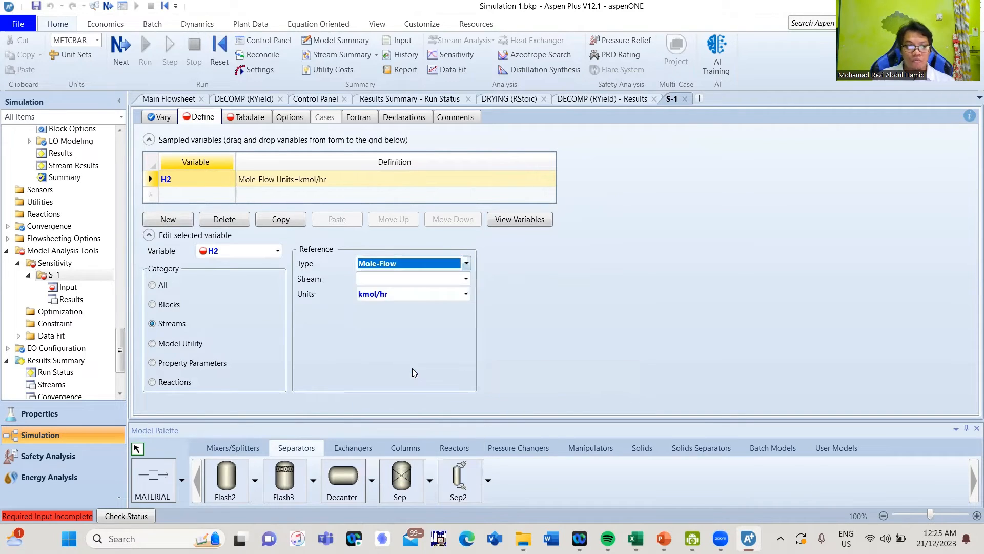
click(465, 279)
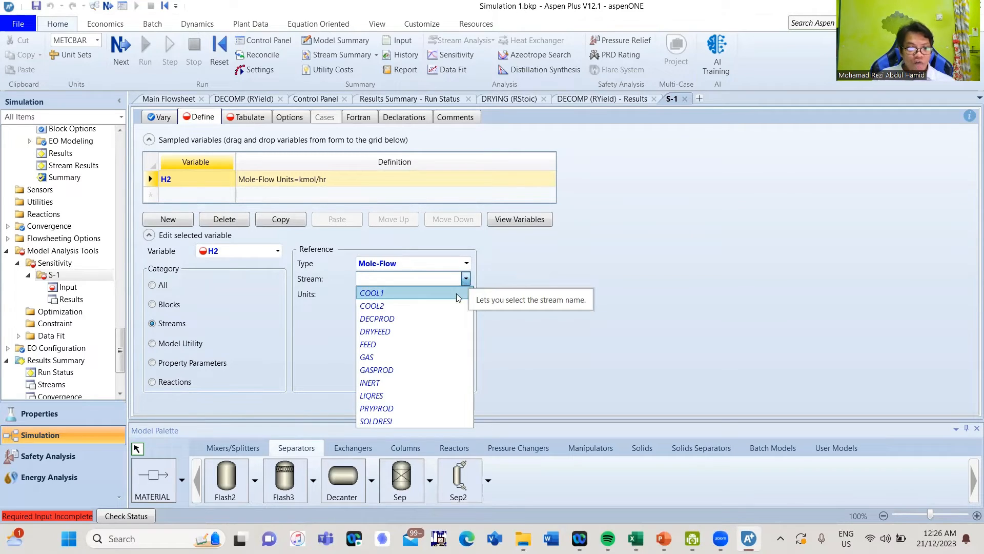
click(410, 357)
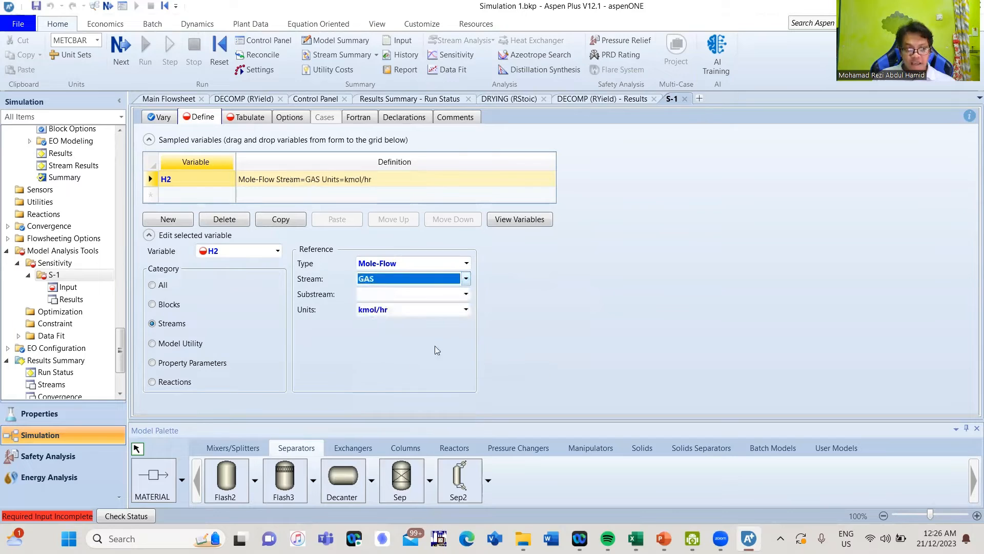
click(466, 294)
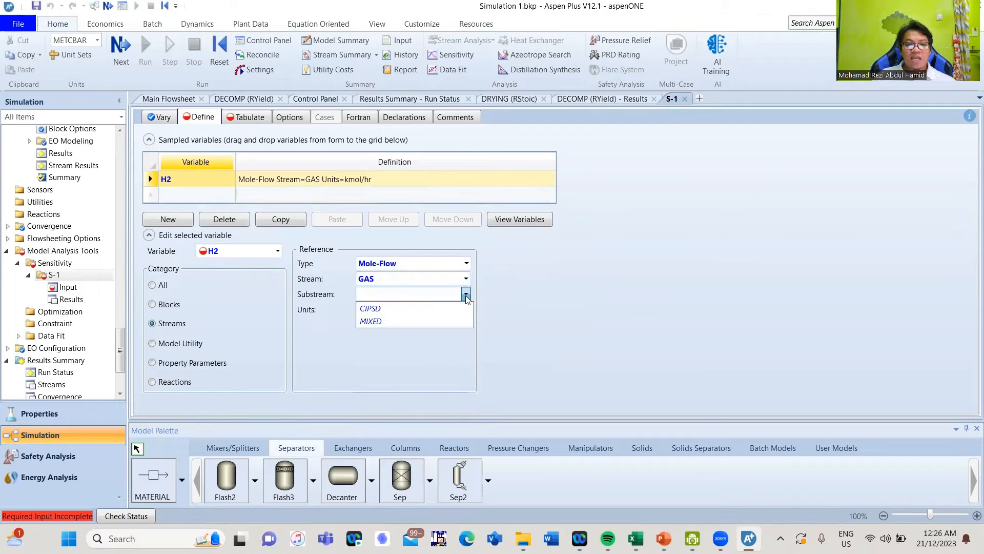
click(432, 321)
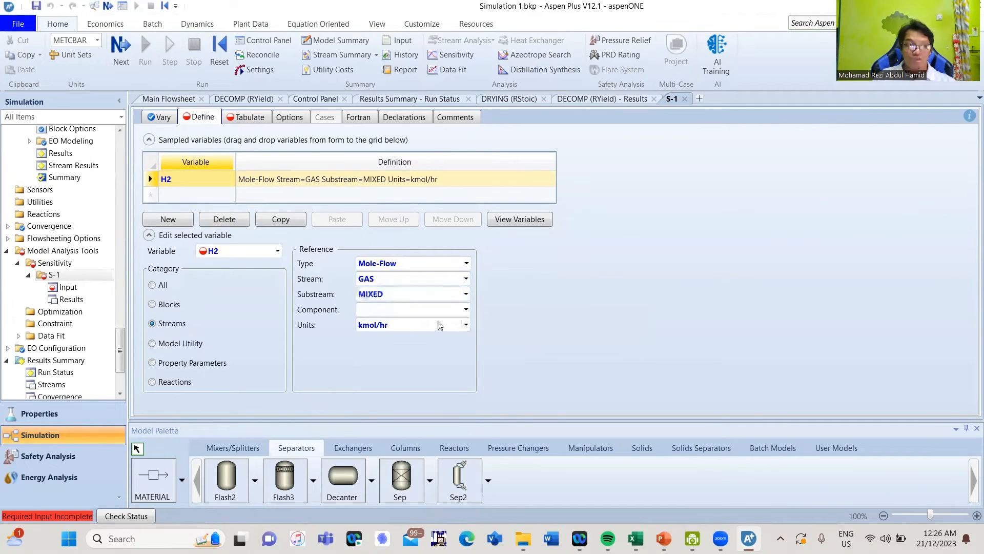
click(466, 309)
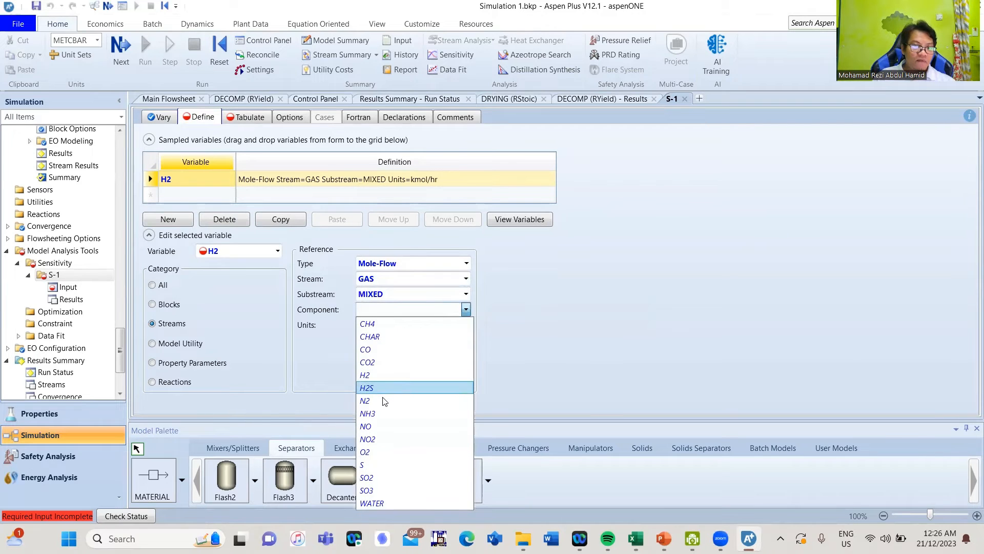
click(405, 375)
click(560, 310)
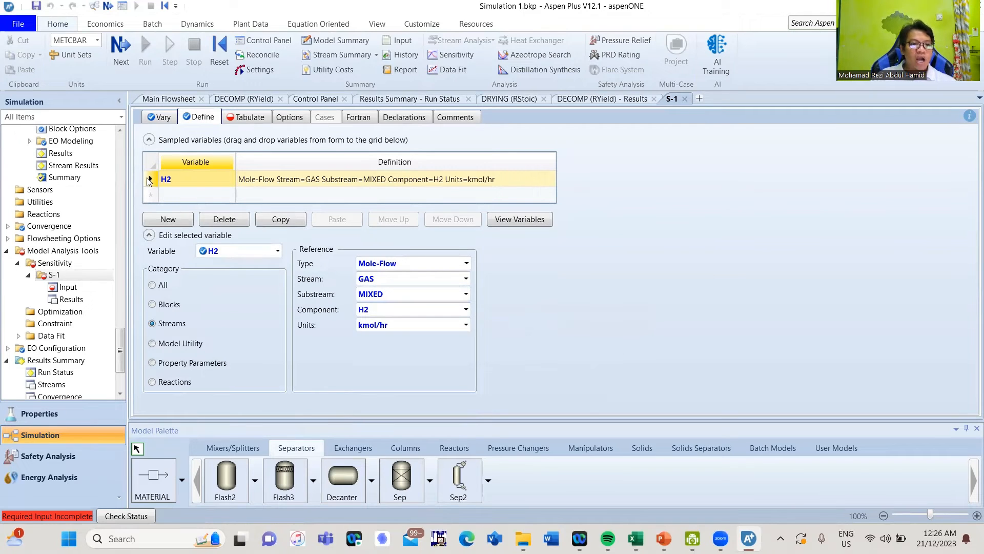
Duplicate H2 as a new variable CO that samples component CO
click(287, 224)
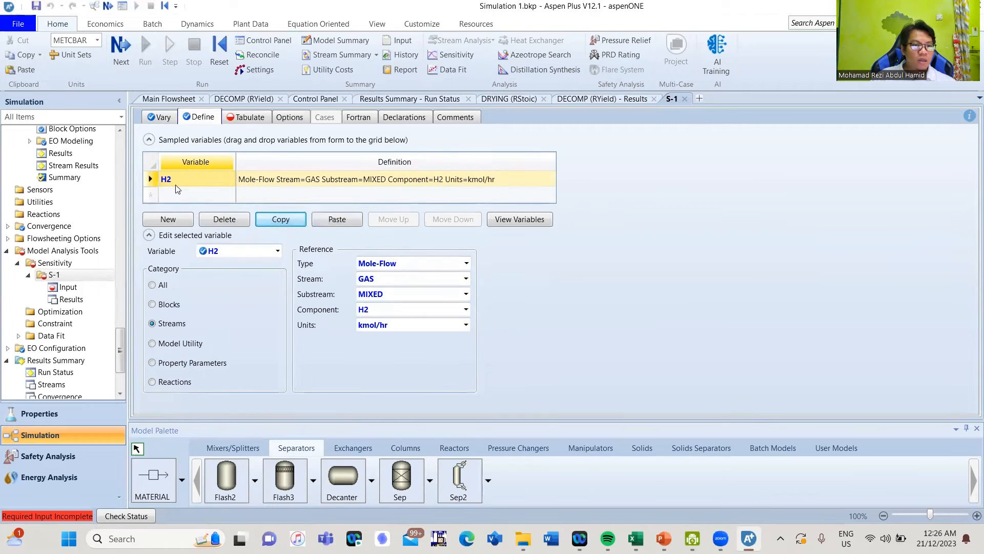
click(331, 221)
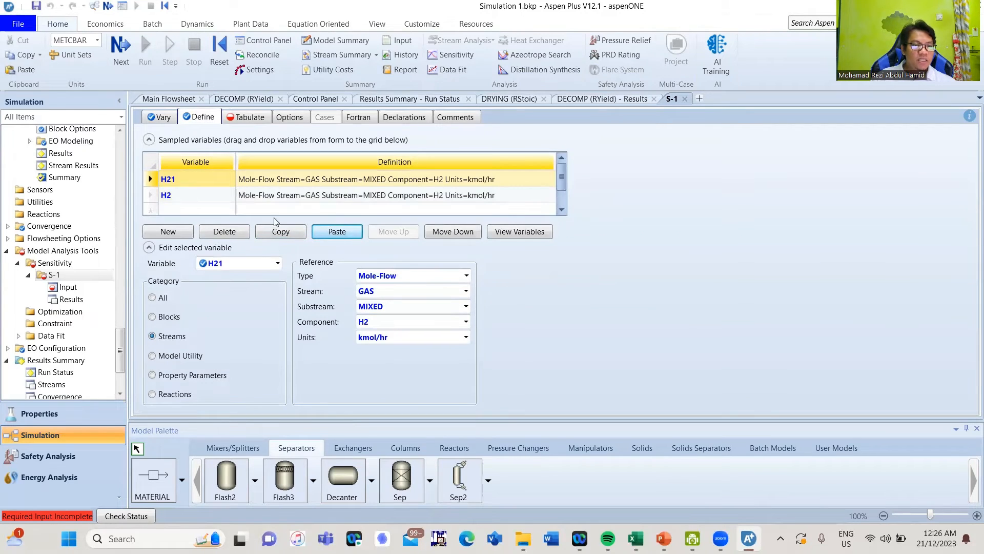
click(176, 184)
key(BackSpace)
key(BackSpace)
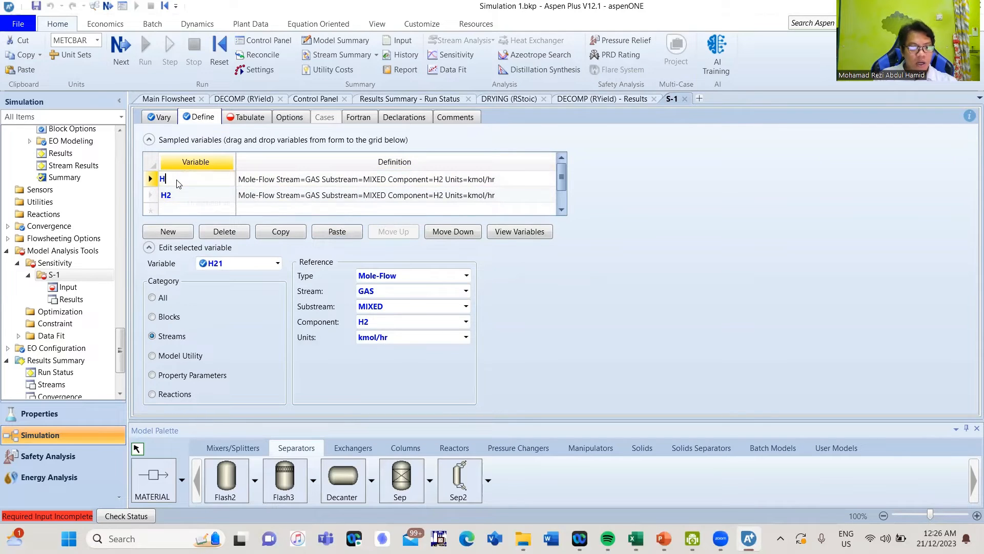
key(BackSpace)
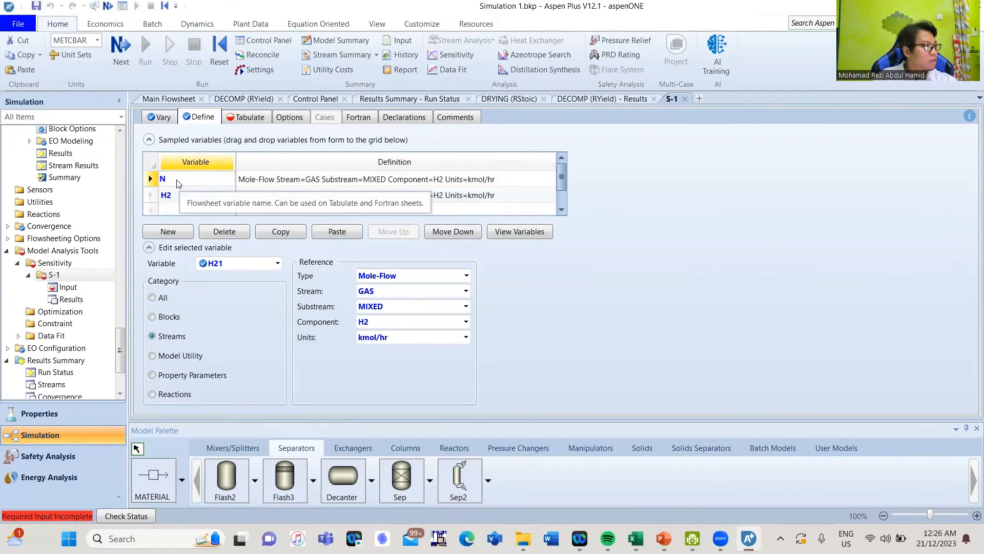
text(N)
key(BackSpace)
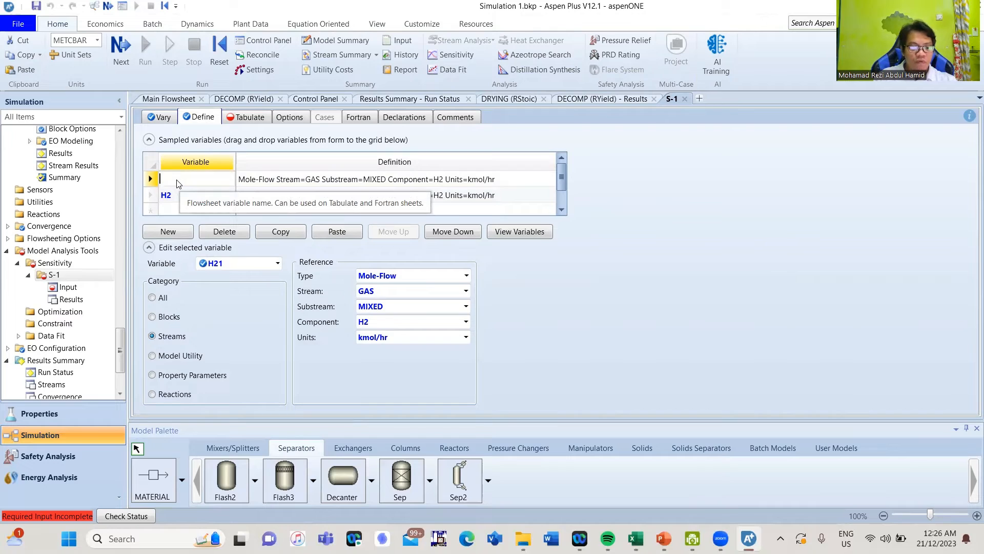
text(CO)
key(Return)
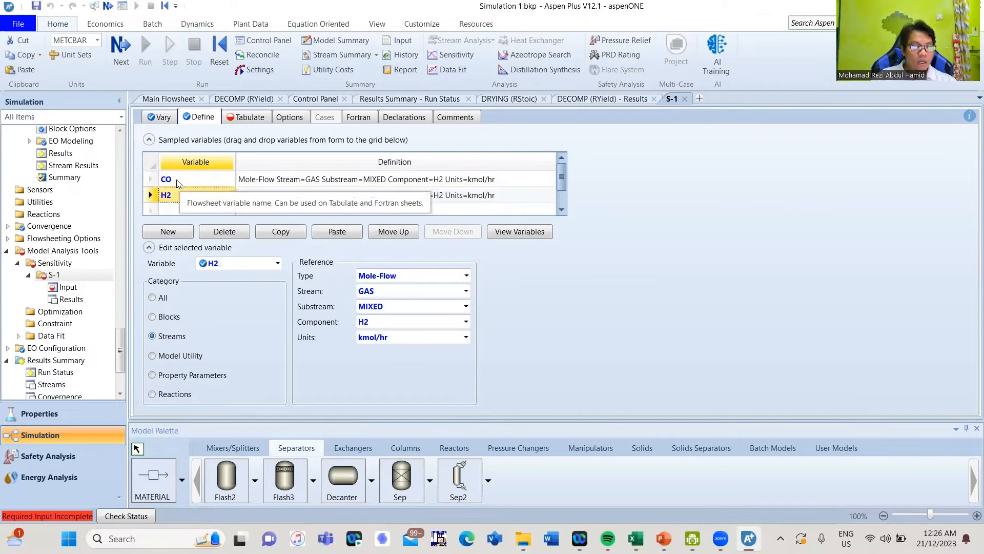
click(178, 182)
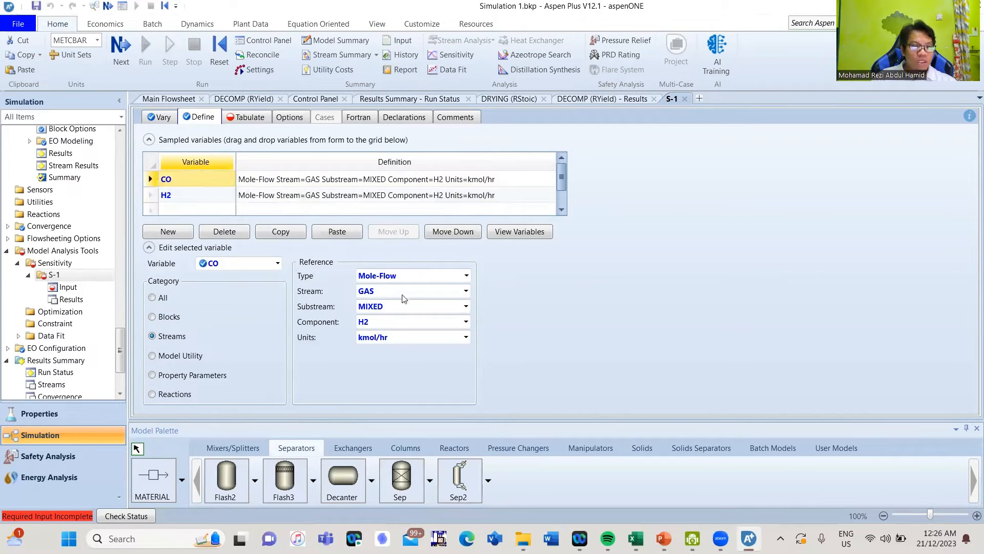
click(465, 322)
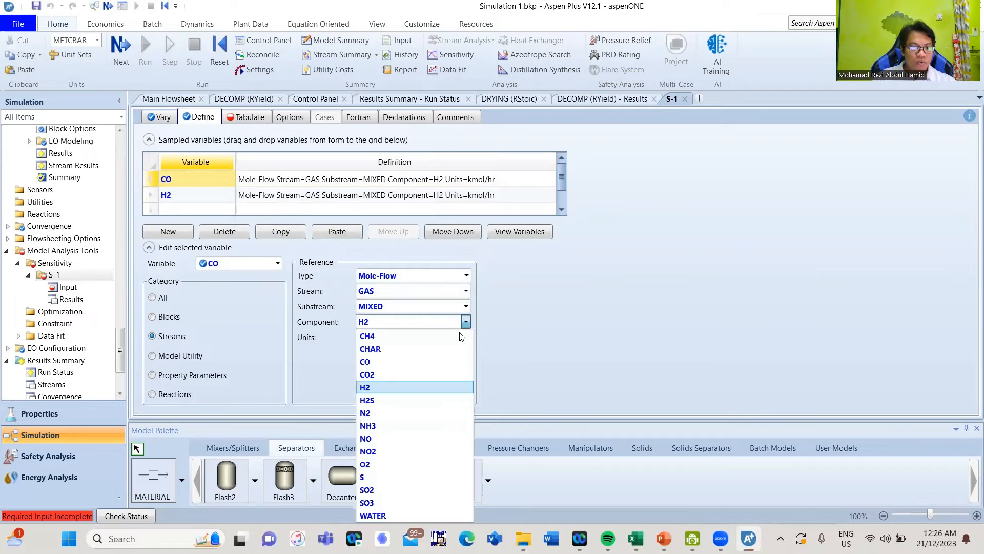
click(434, 365)
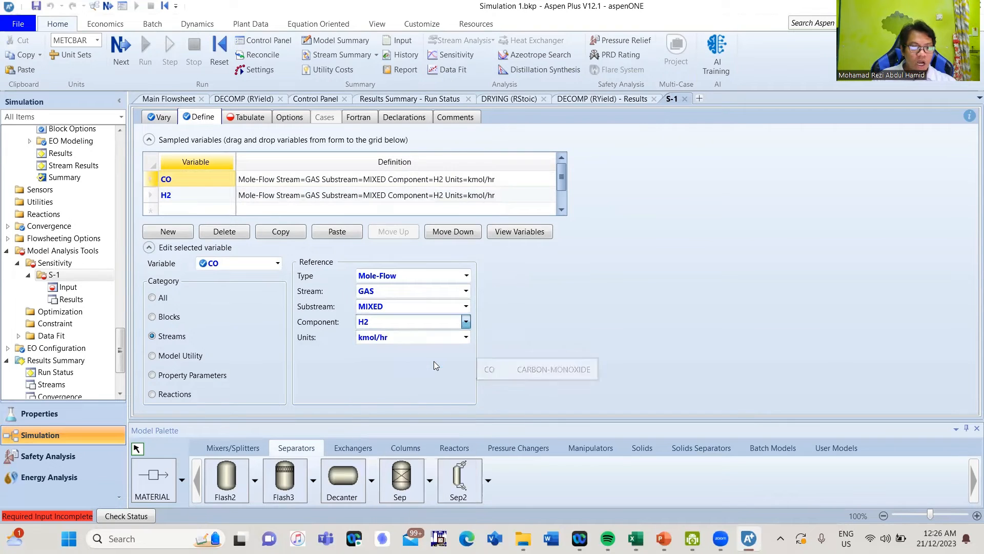
Duplicate CO as a new variable CO2 that samples component CO2
click(151, 180)
click(289, 231)
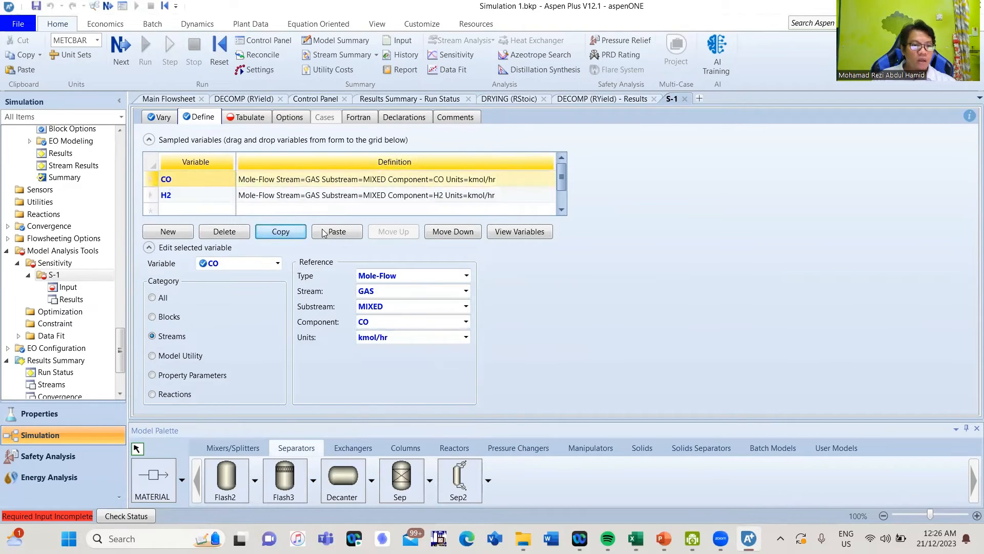
click(337, 232)
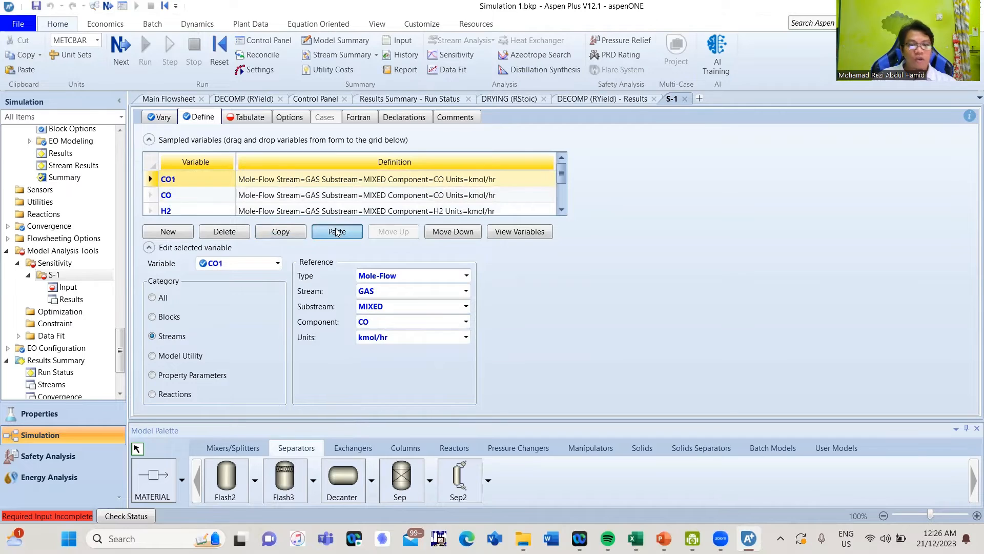
click(181, 181)
key(BackSpace)
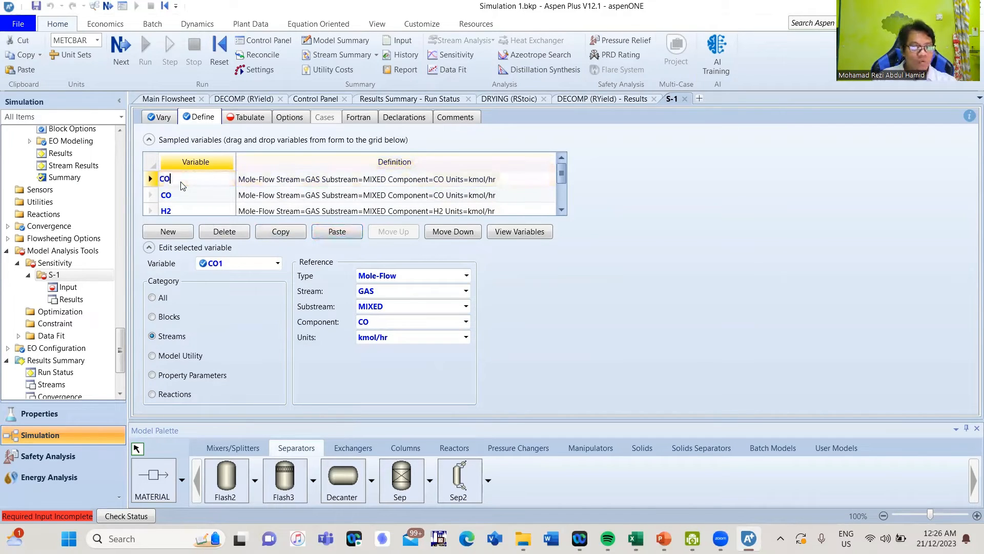
key(Return)
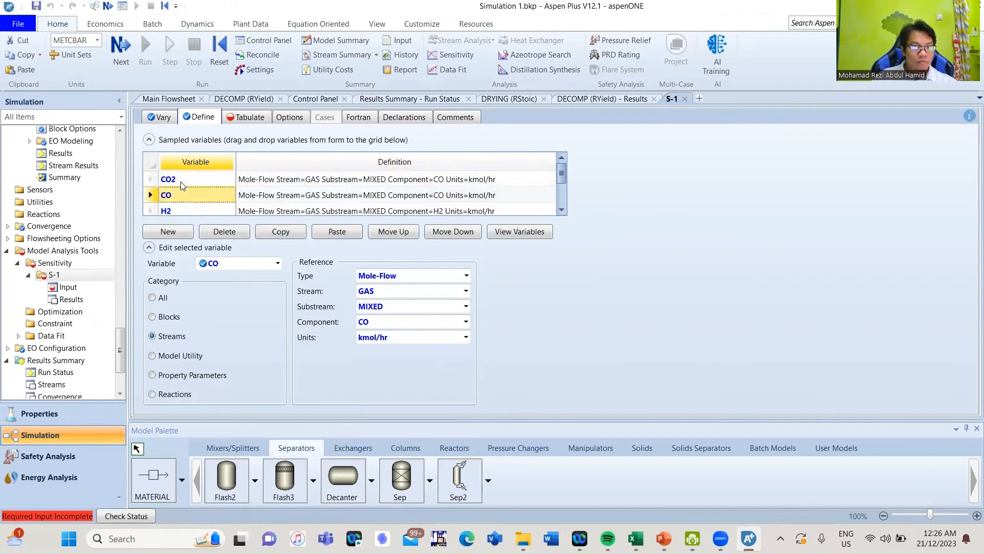
click(214, 183)
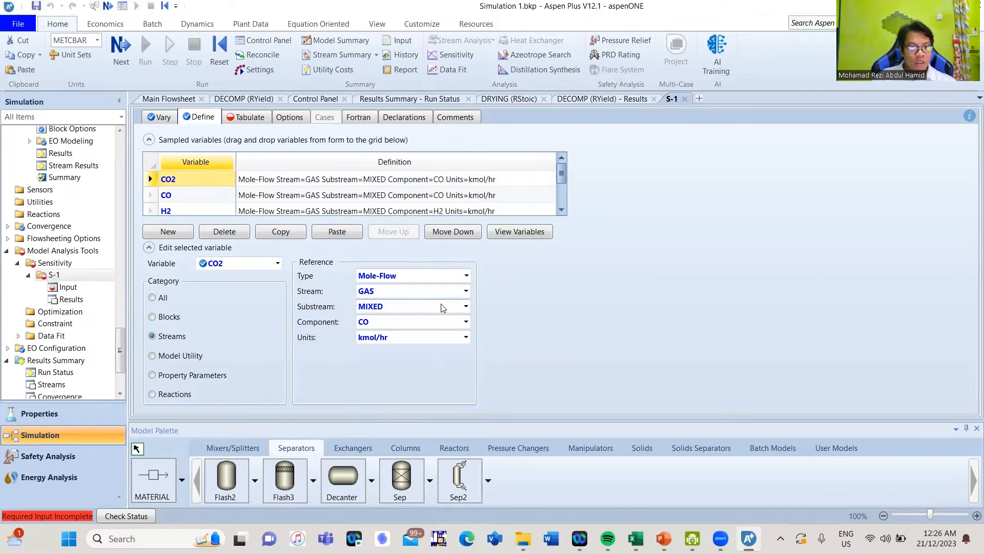
click(466, 322)
click(419, 374)
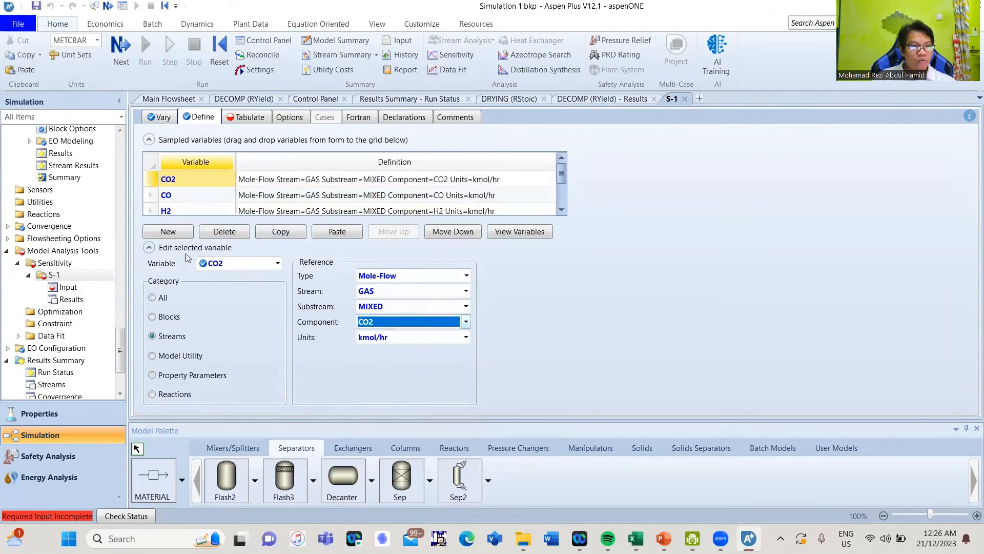
Duplicate CO2 as a new variable CH4 that samples component CH4
click(155, 183)
click(273, 234)
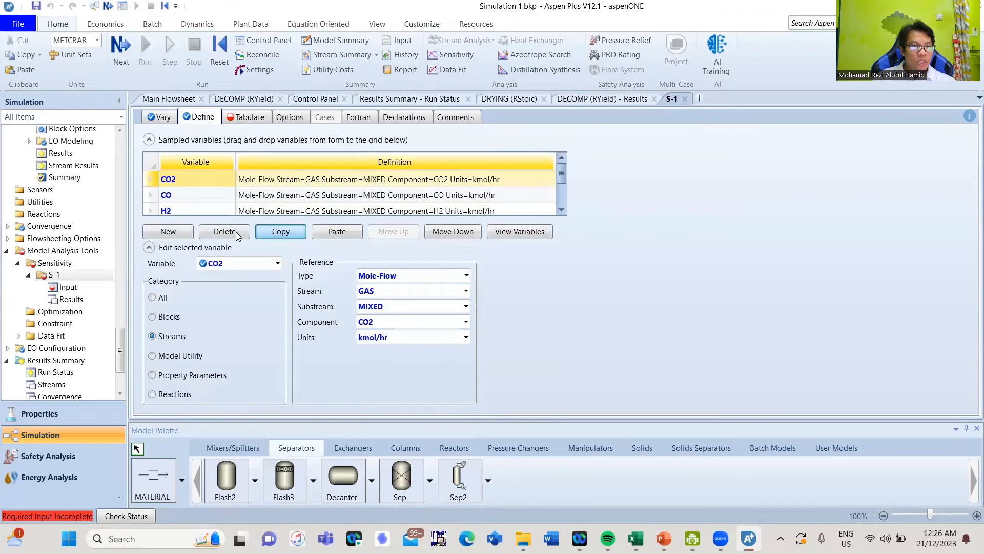
click(336, 235)
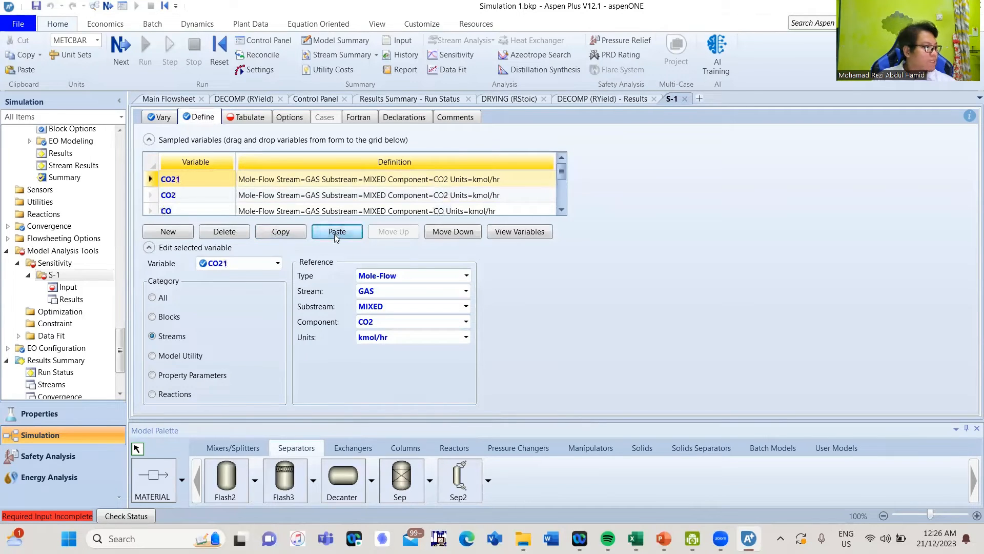
click(189, 178)
text(CH3)
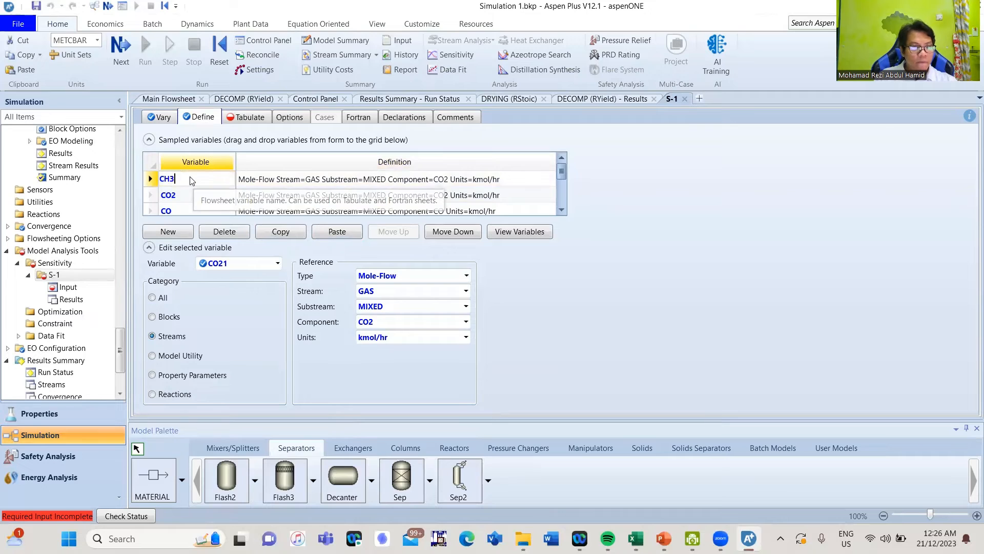
key(BackSpace)
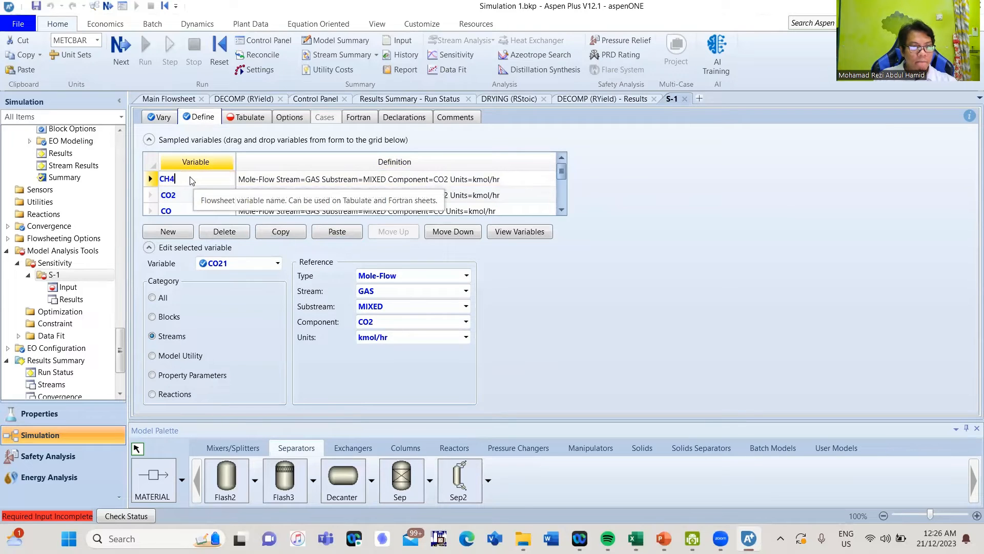
click(203, 195)
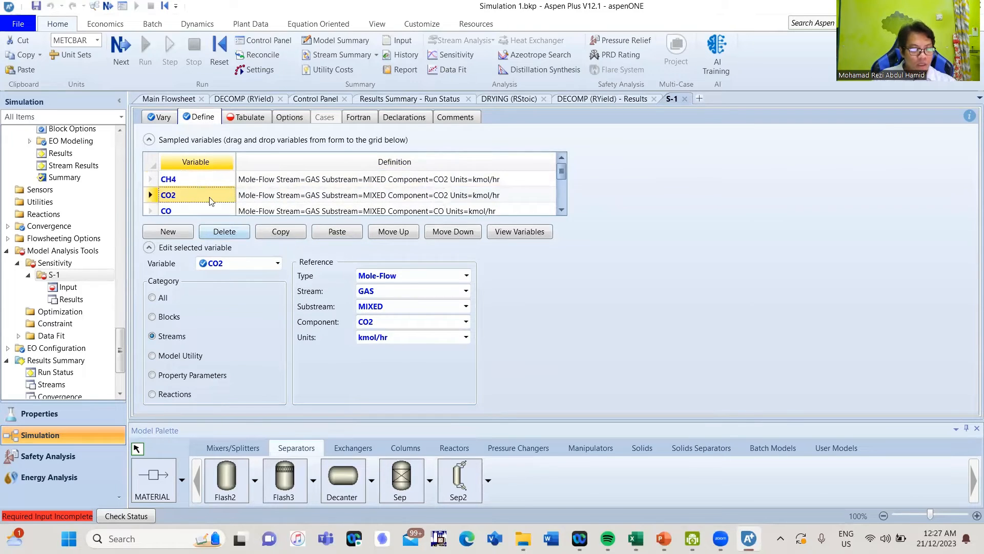
click(198, 179)
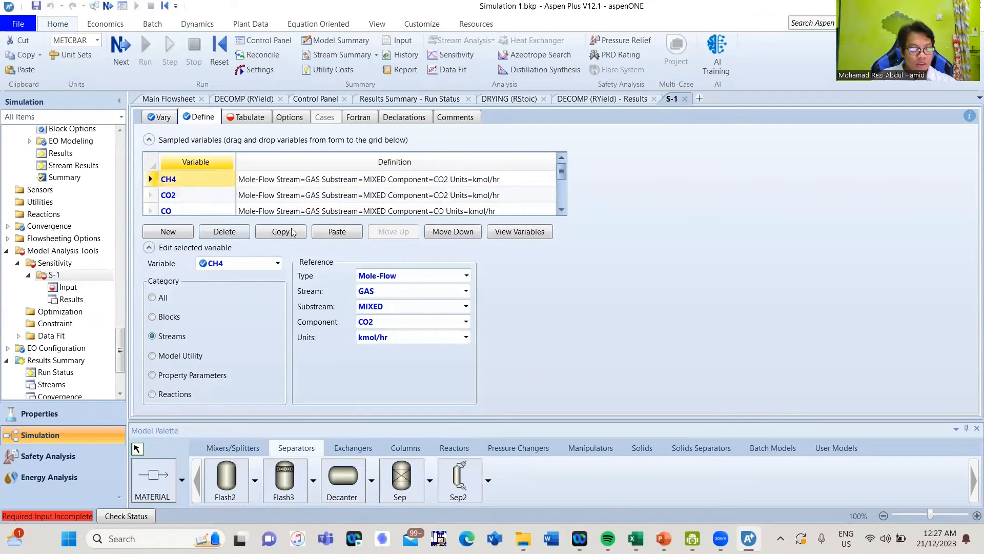
click(464, 323)
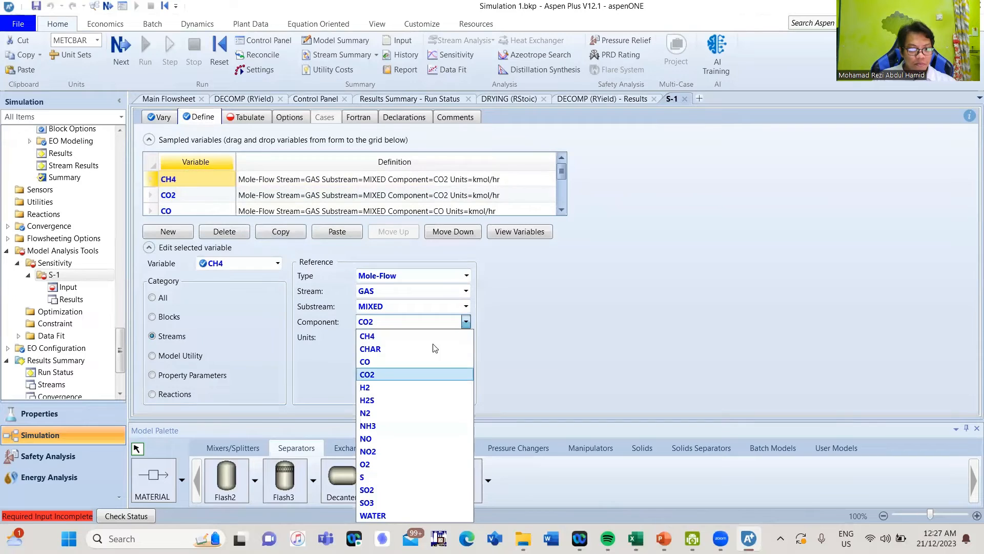
click(399, 337)
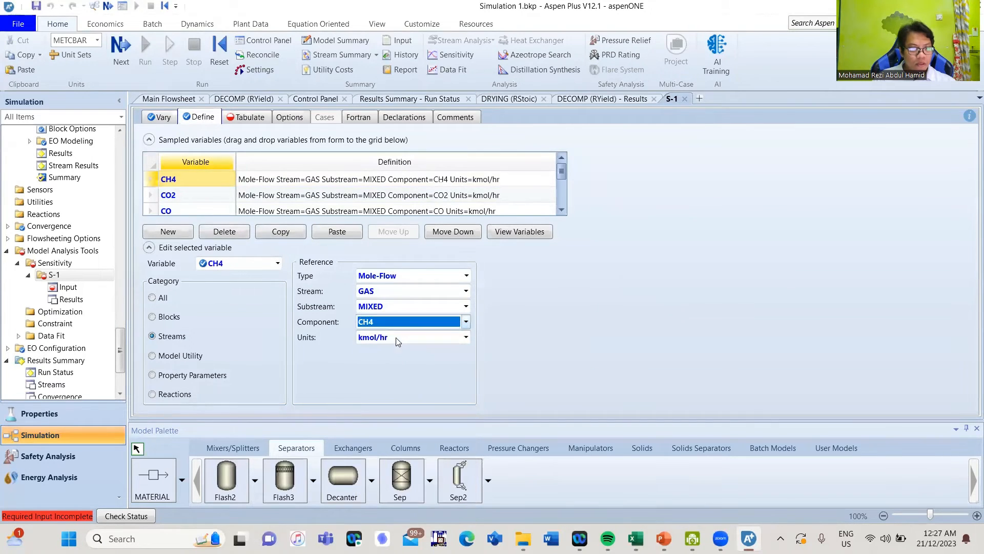
Duplicate CH4 as a new variable H2O and review the water component choices
click(152, 179)
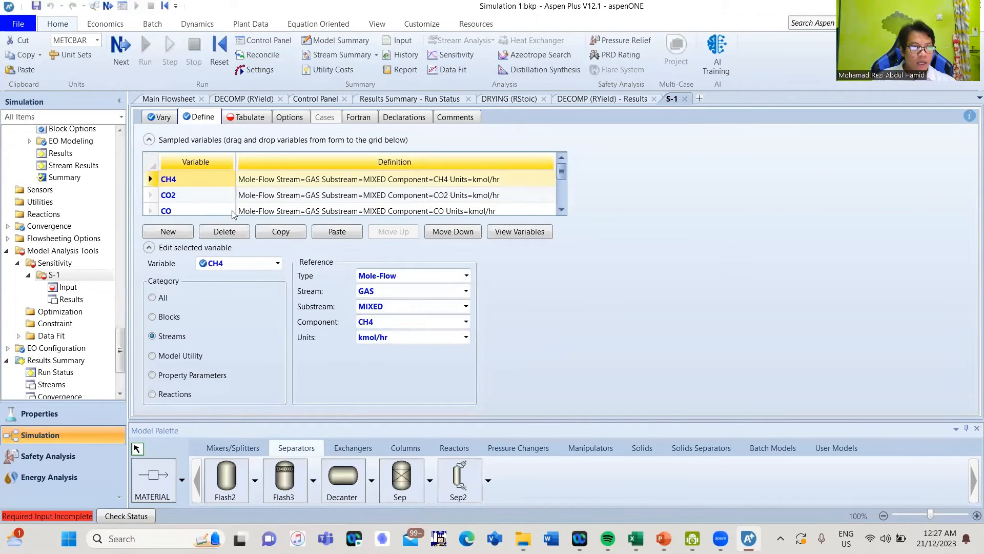
click(279, 231)
click(338, 233)
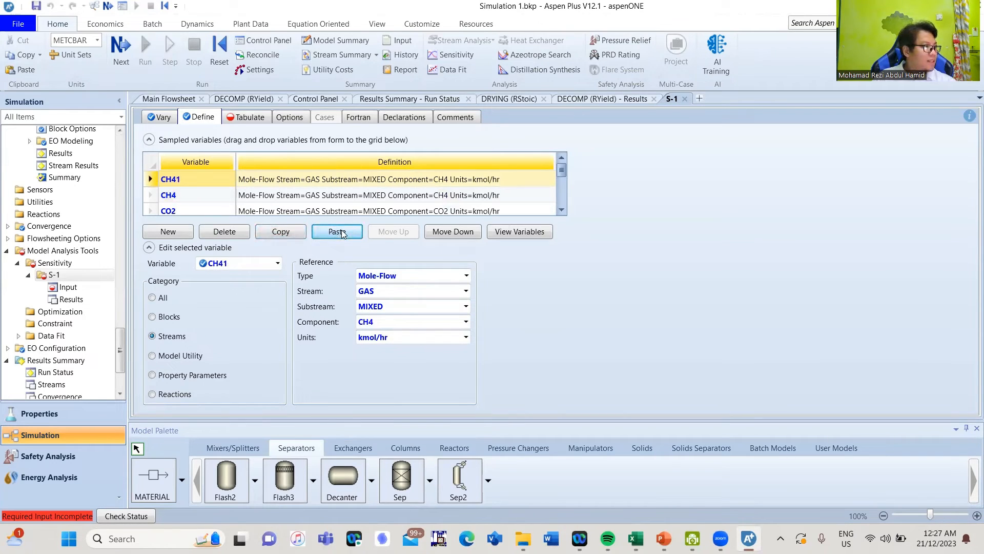
click(207, 183)
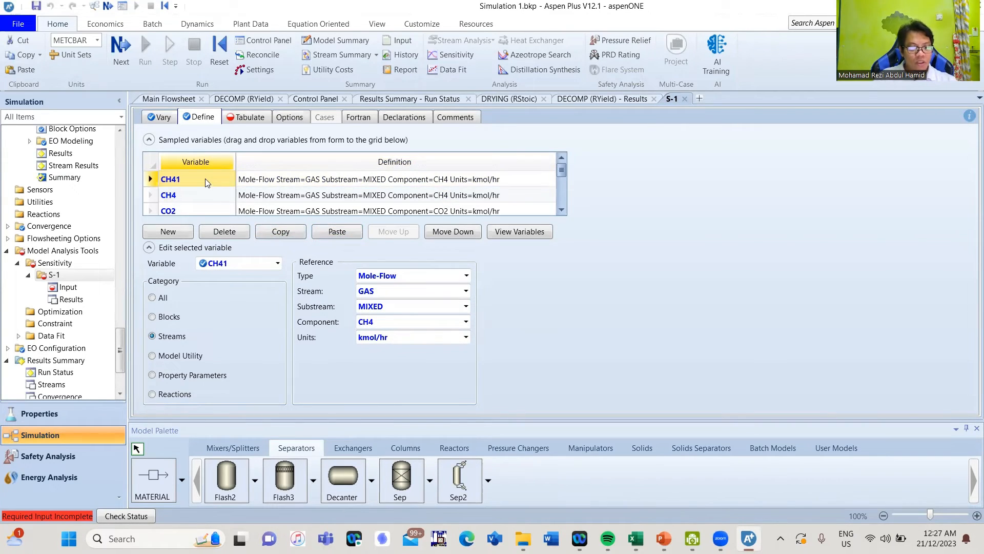
text(H2O)
key(Return)
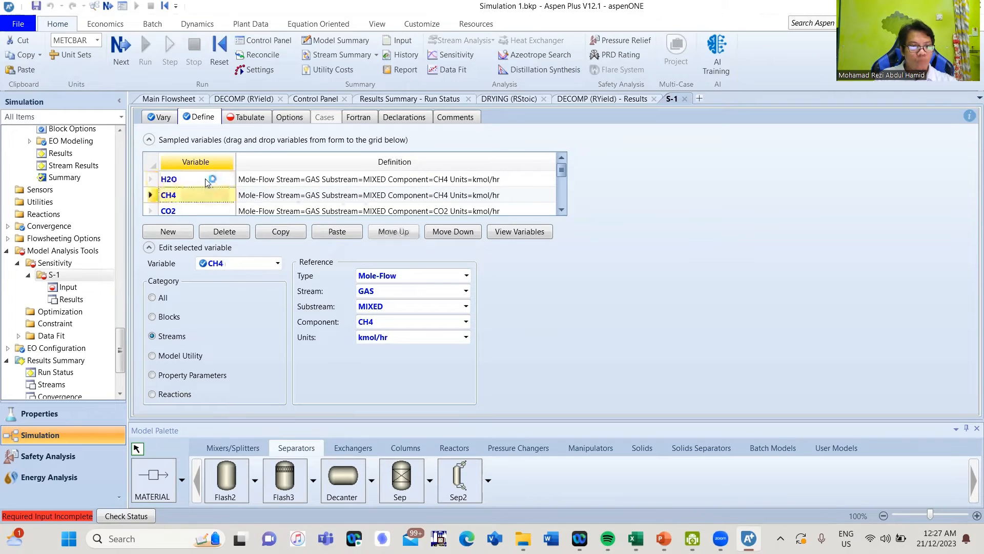
click(466, 322)
click(410, 513)
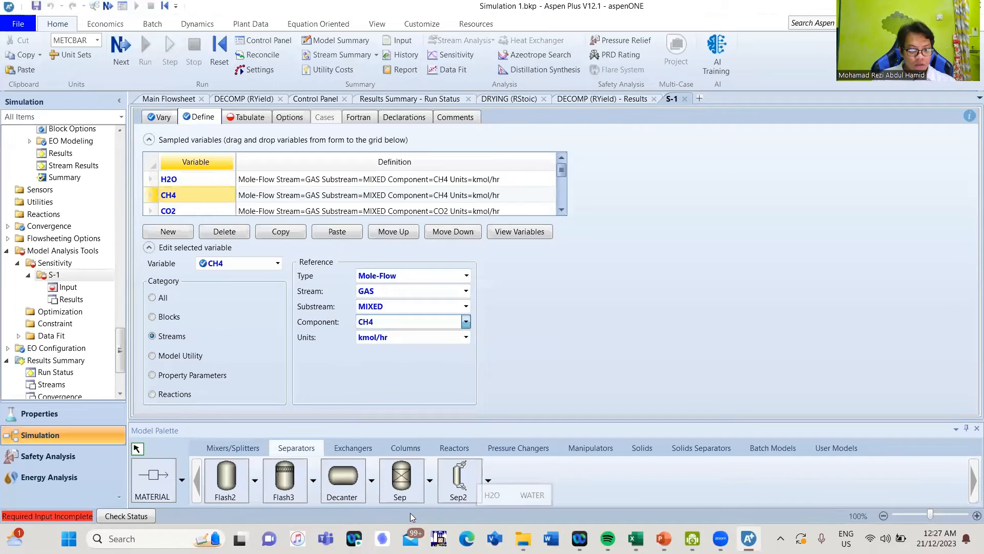
Rename the H2O variable to WATER and start a new empty sampled-variable row
click(185, 184)
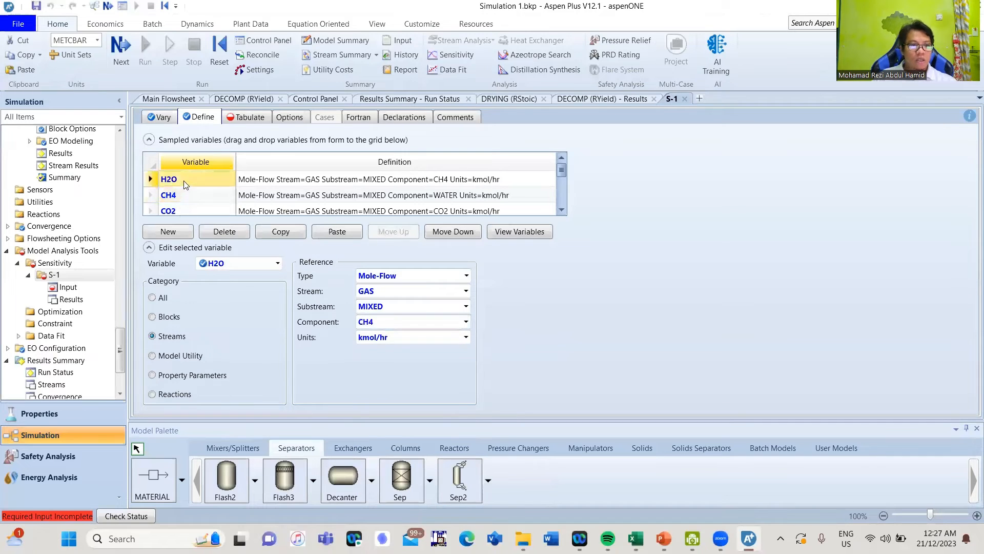
text(WATE)
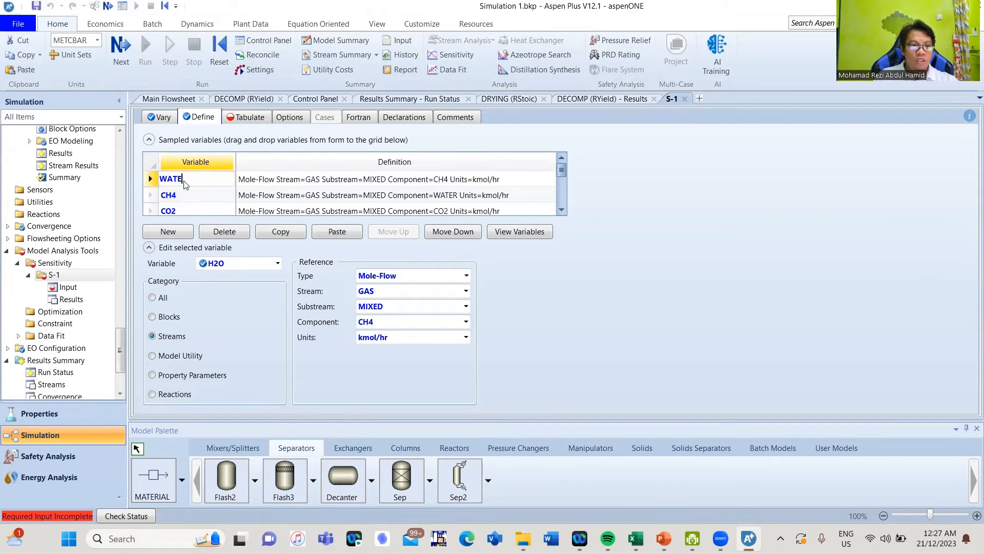
text(R)
key(Return)
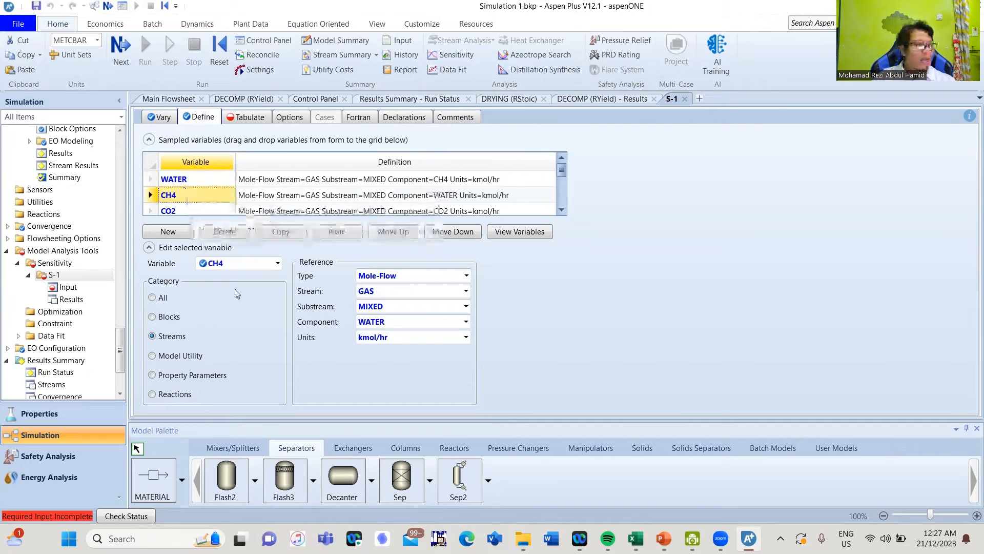
scroll(171, 210, down, 2)
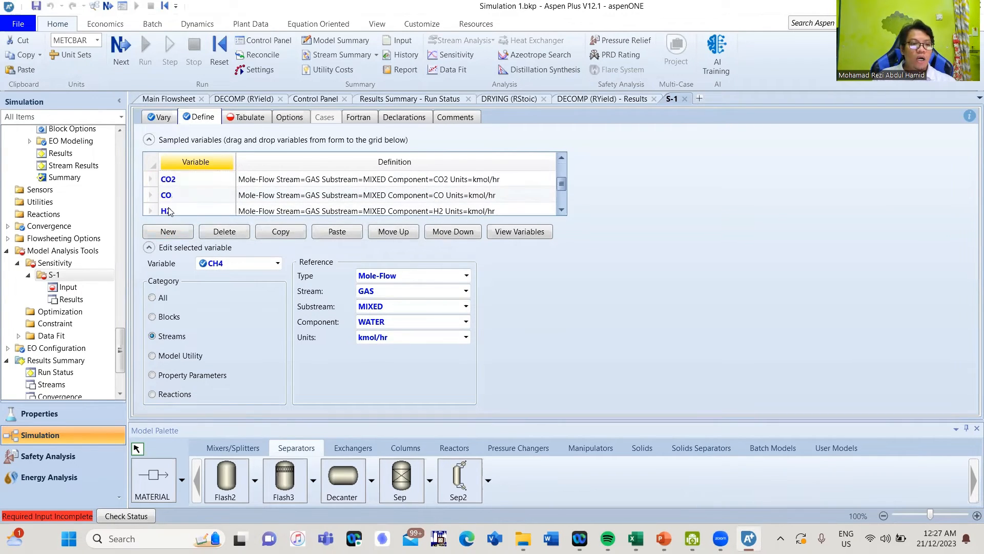
scroll(170, 210, down, 2)
click(171, 195)
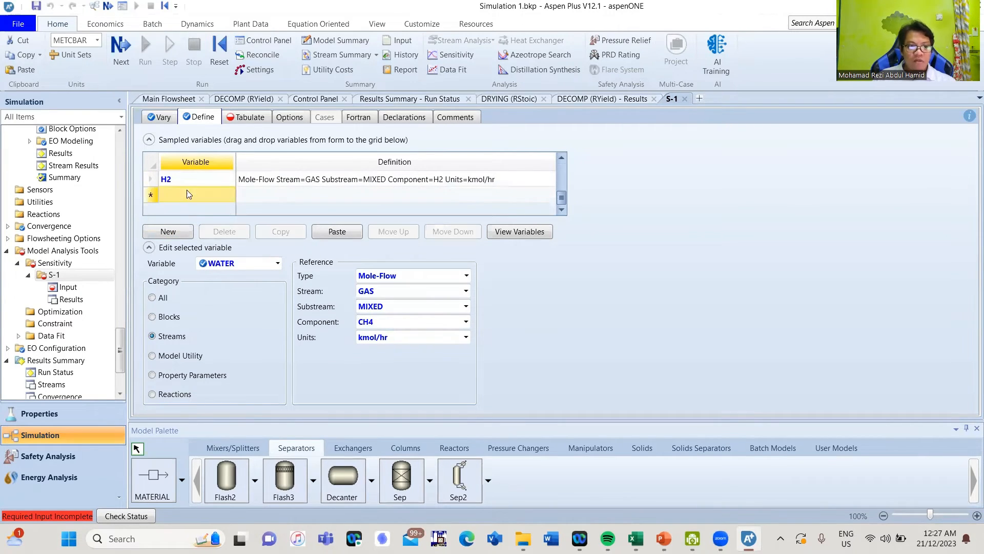
scroll(189, 194, up, 1)
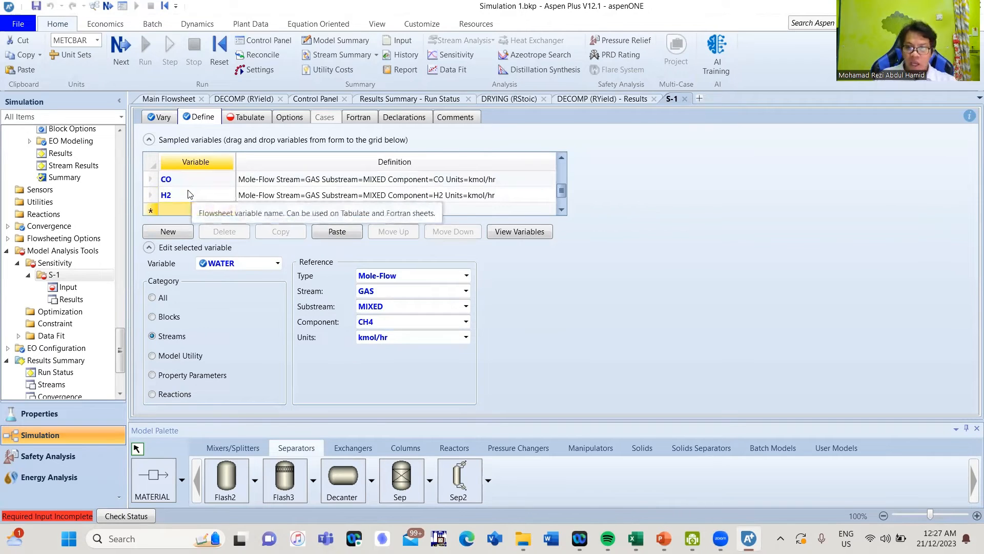
scroll(190, 194, down, 1)
Add variable ASH as the Mass-Flow of component ASH in SOLDRESI's NCPSD substream
text(ASH)
key(Return)
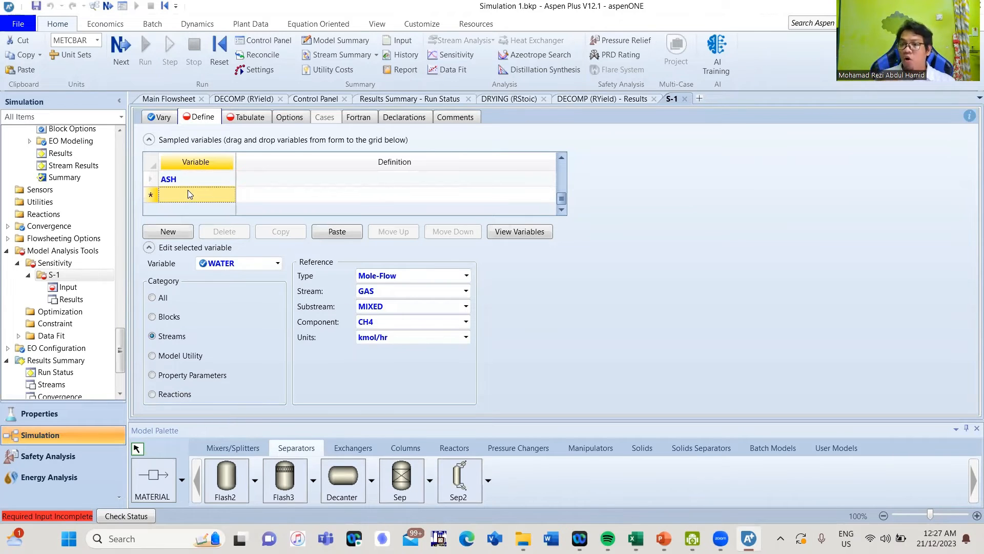
click(201, 178)
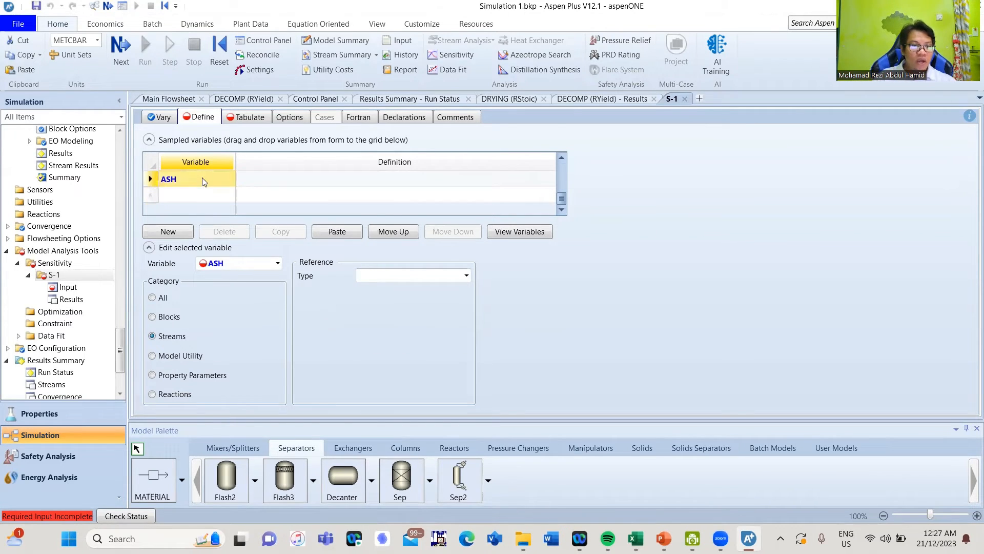
click(248, 335)
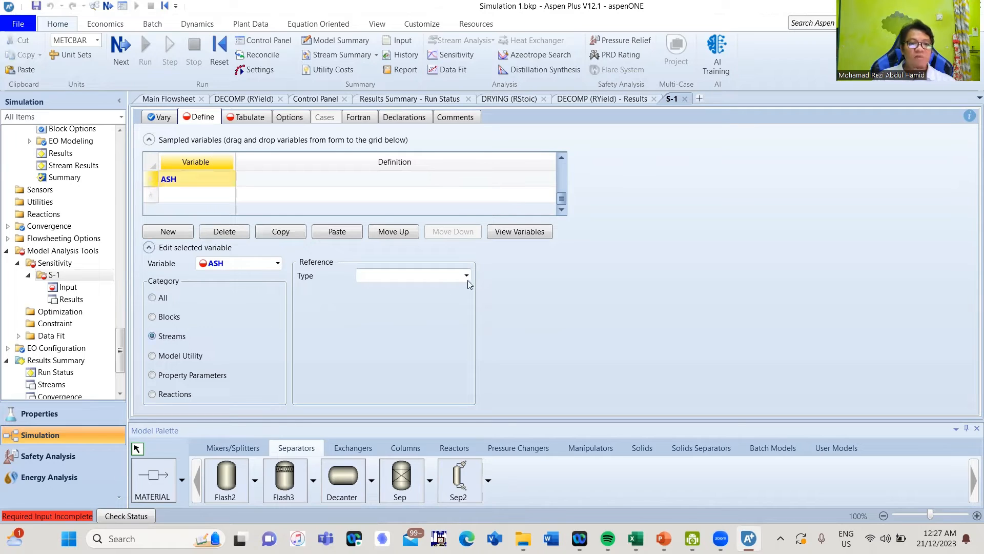
click(470, 275)
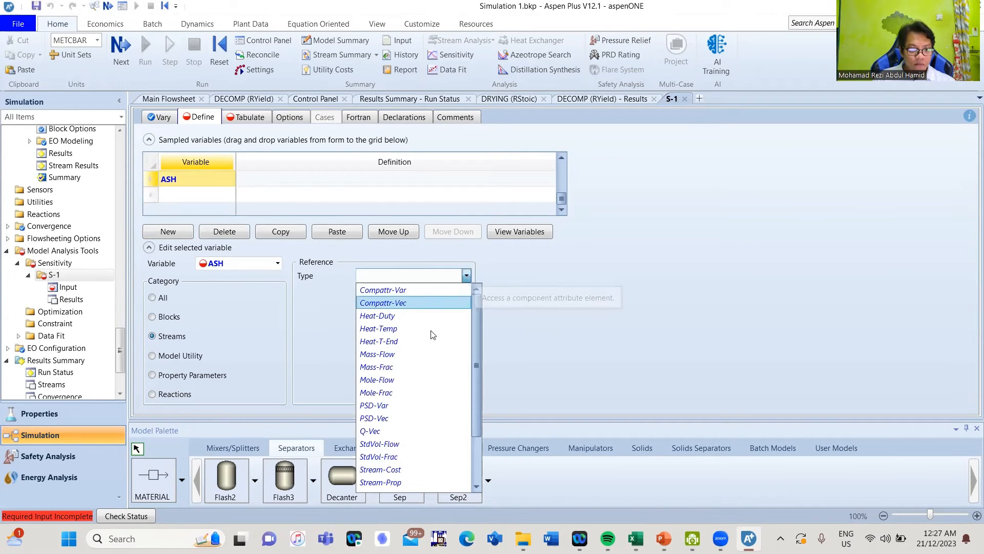
click(415, 353)
click(466, 290)
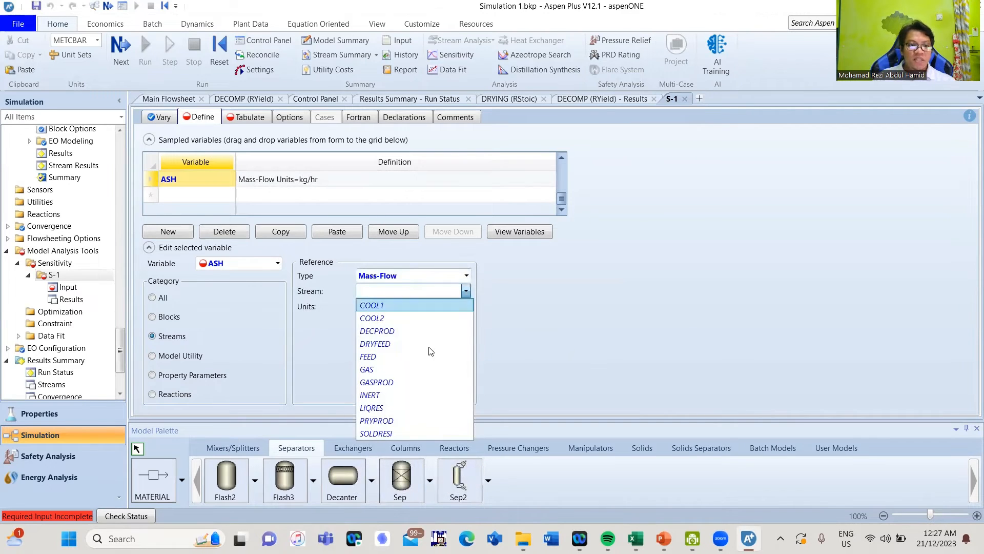
click(393, 431)
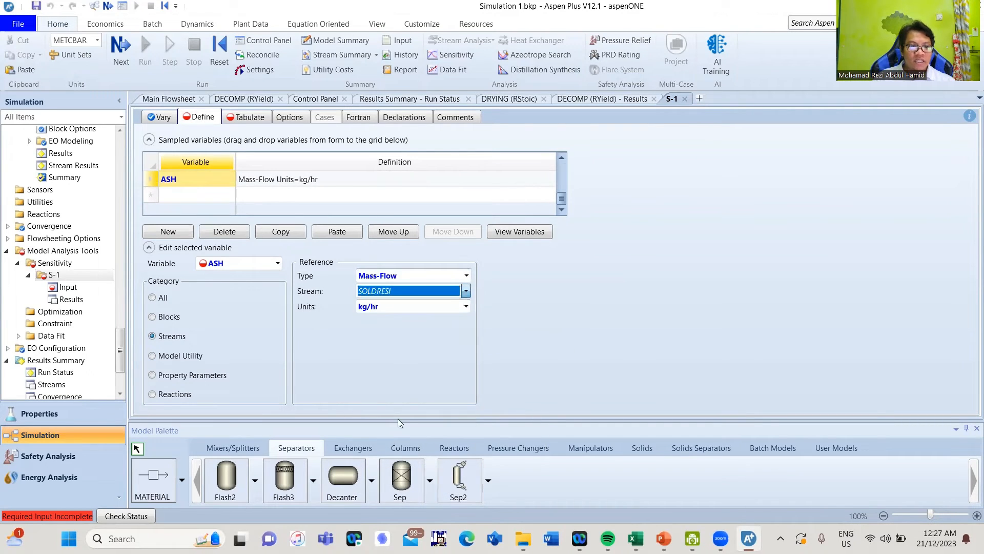
click(466, 307)
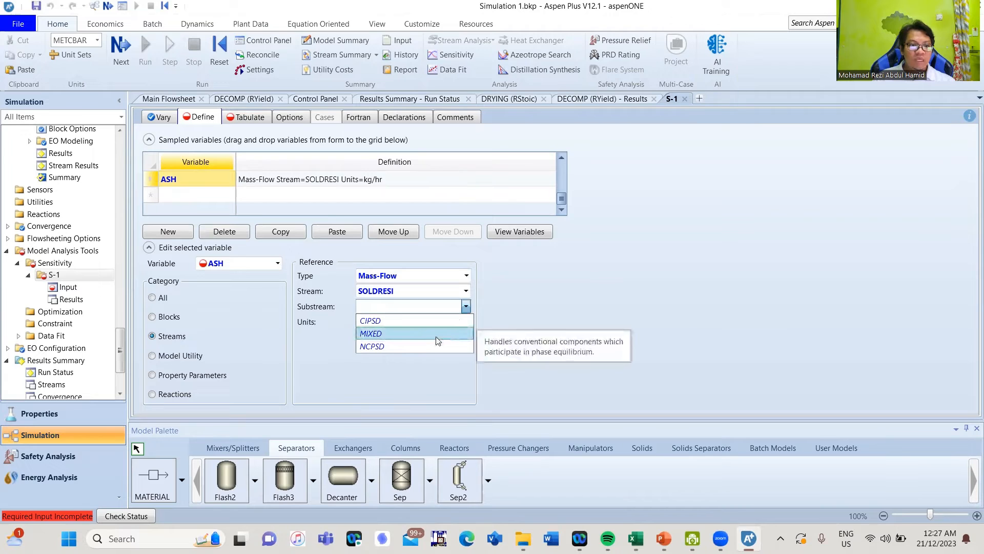
click(421, 345)
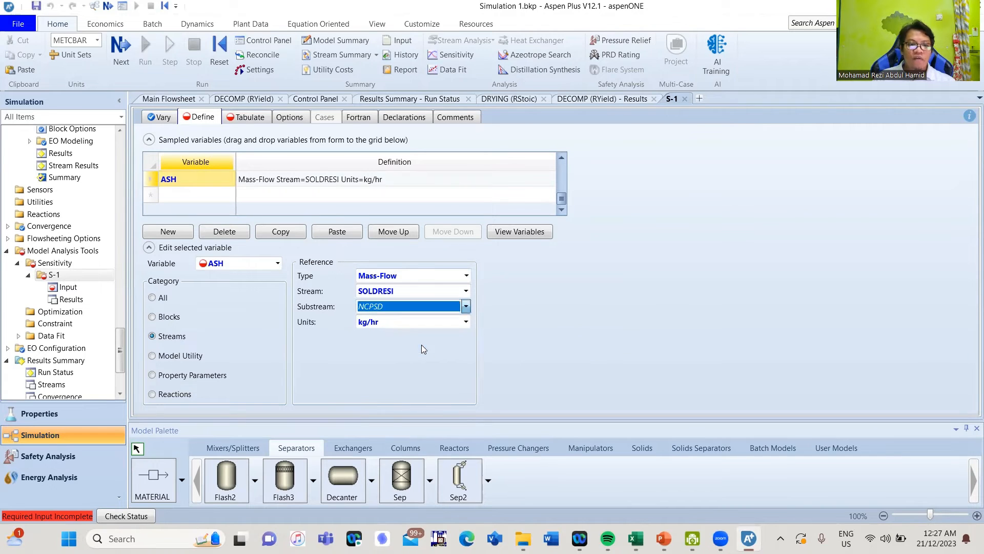
click(465, 321)
click(456, 336)
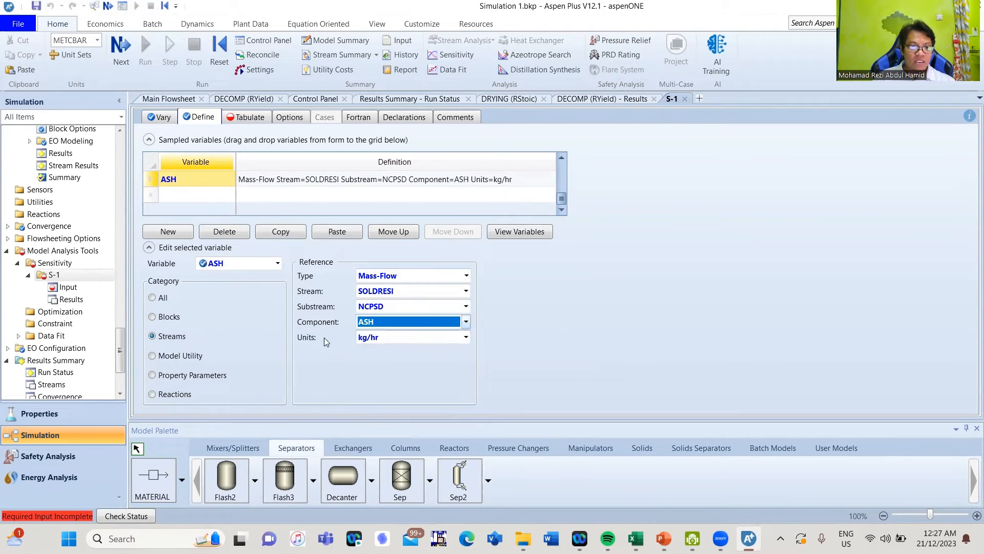
click(150, 180)
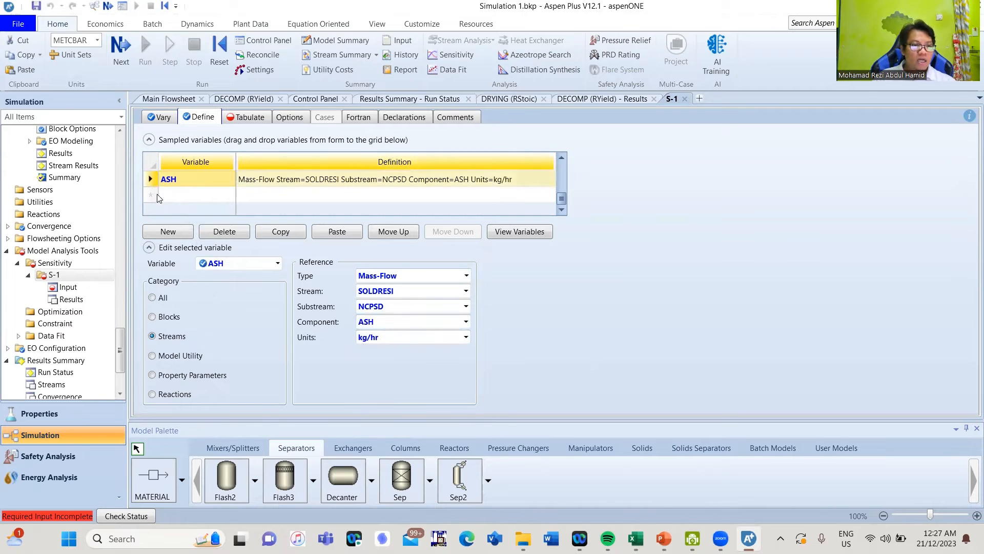
click(198, 195)
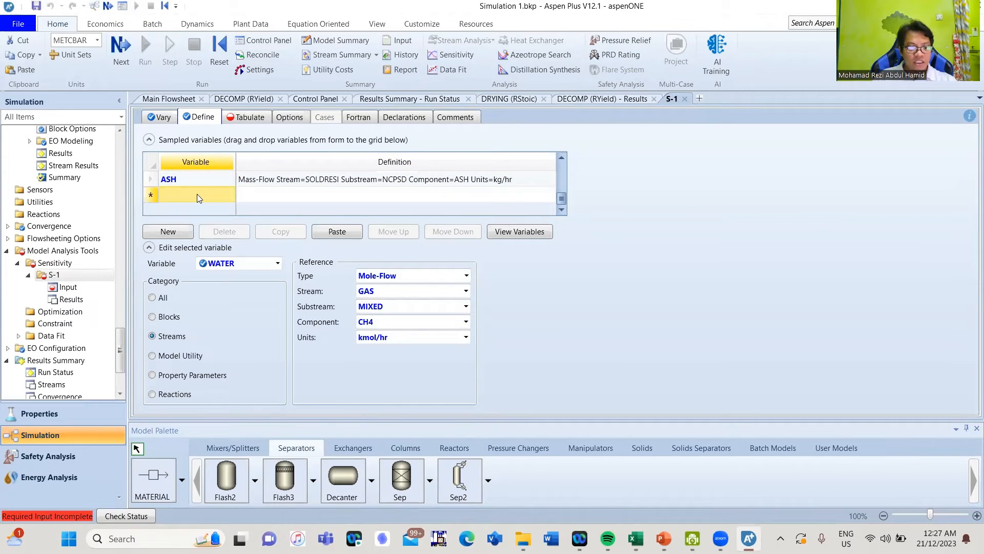
Add variable CHAR as the Mass-Flow of component CHAR in SOLDRESI's CIPSD substream
text(CHAR)
key(Return)
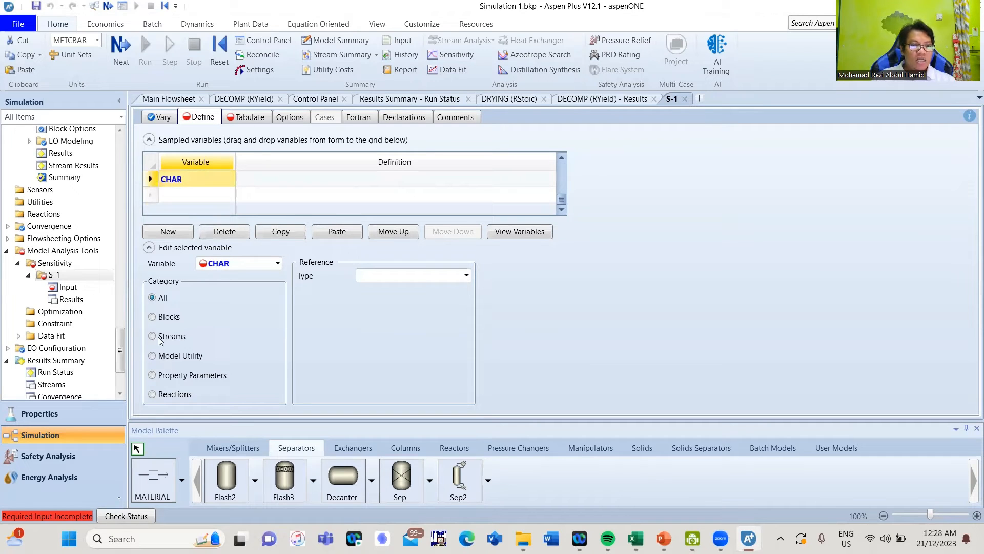
click(176, 335)
click(465, 276)
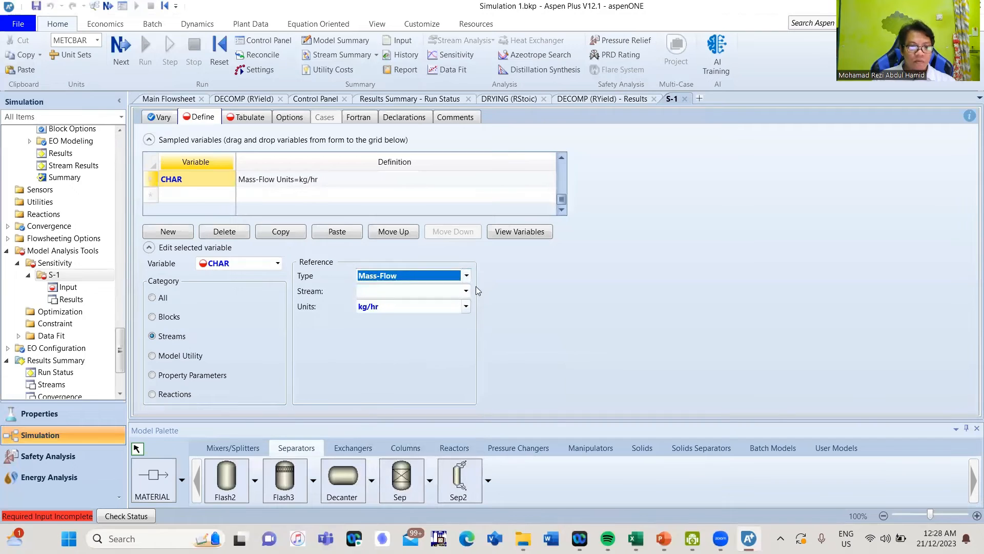
click(466, 291)
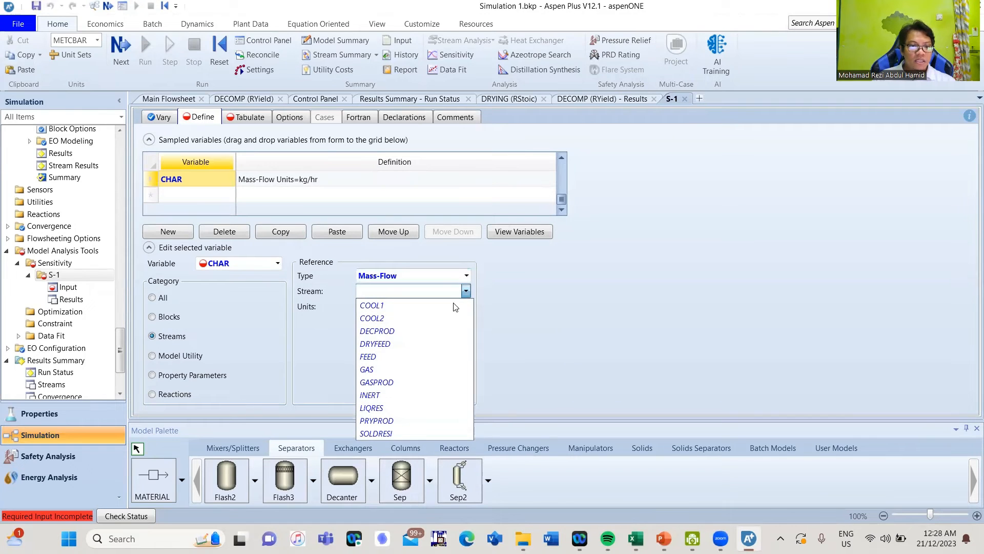
click(382, 433)
click(466, 306)
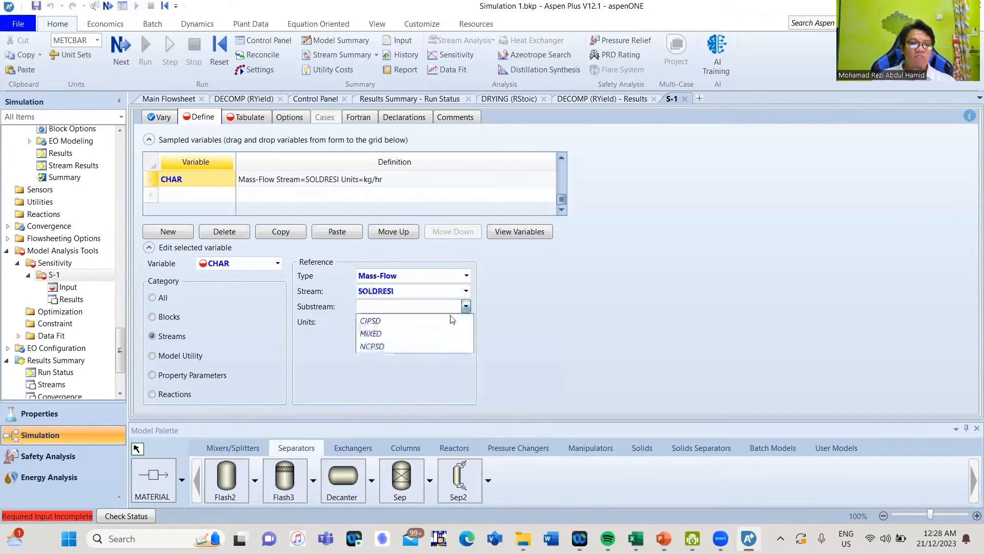
click(428, 322)
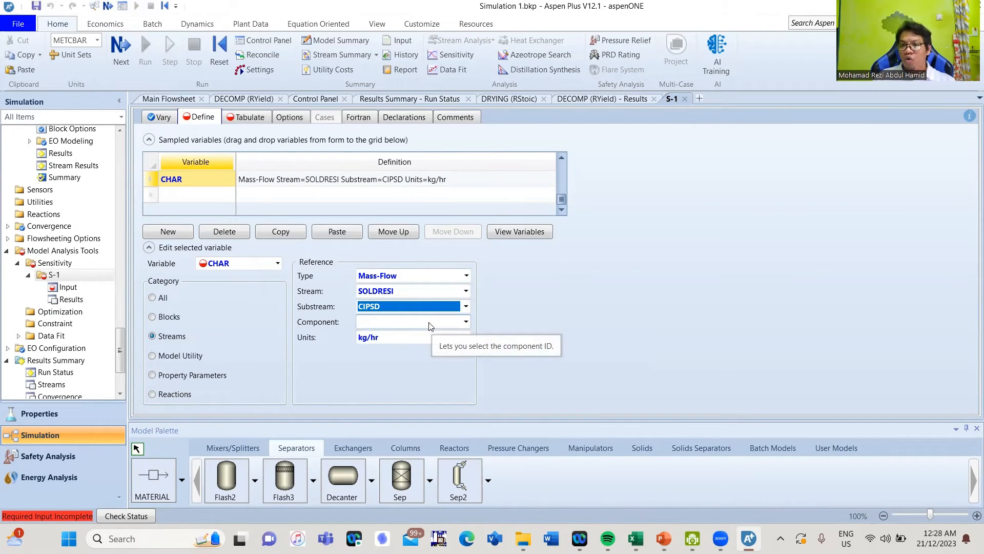
click(466, 321)
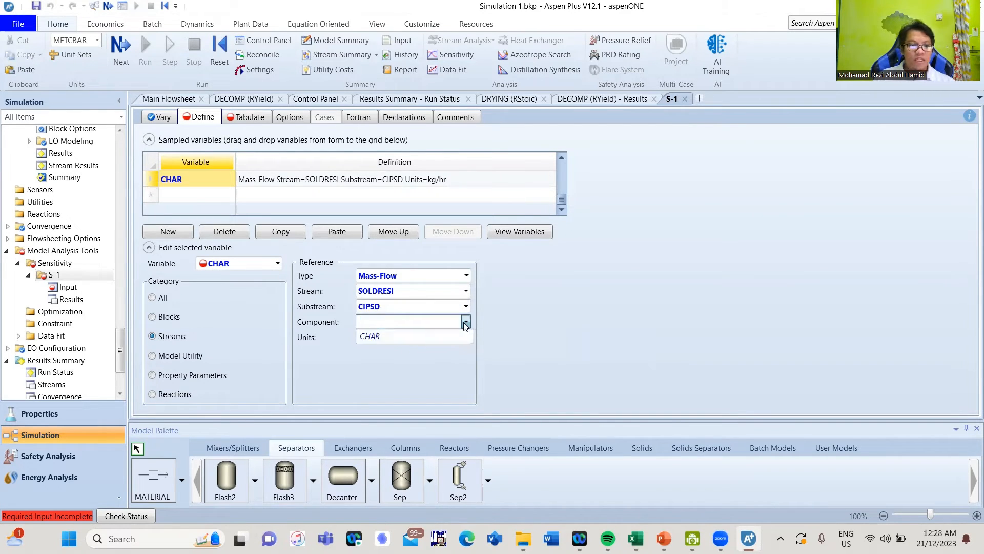
click(417, 336)
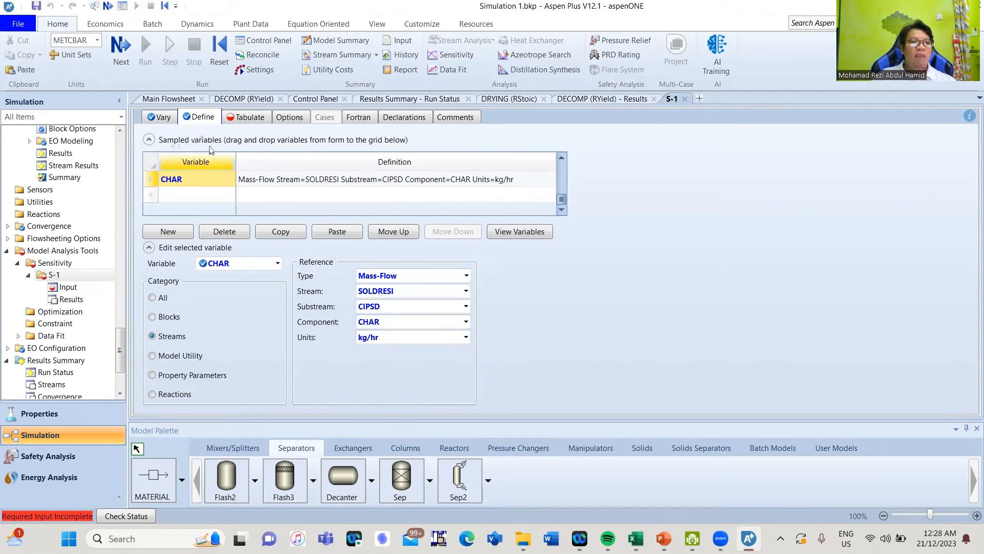
scroll(212, 192, up, 5)
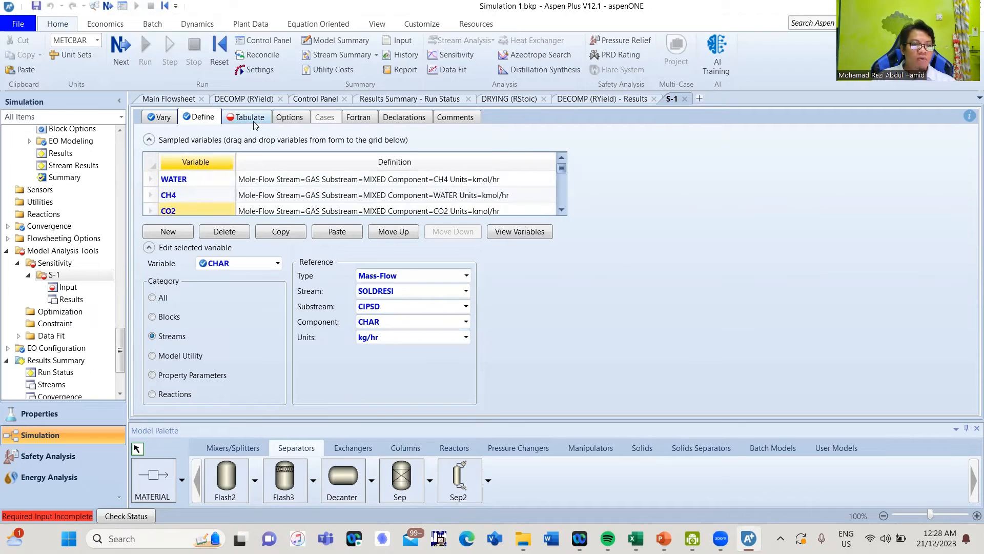
Add tabulation rows numbered 1, 2 and 3 on the S-1 Tabulate sheet
click(253, 121)
click(204, 183)
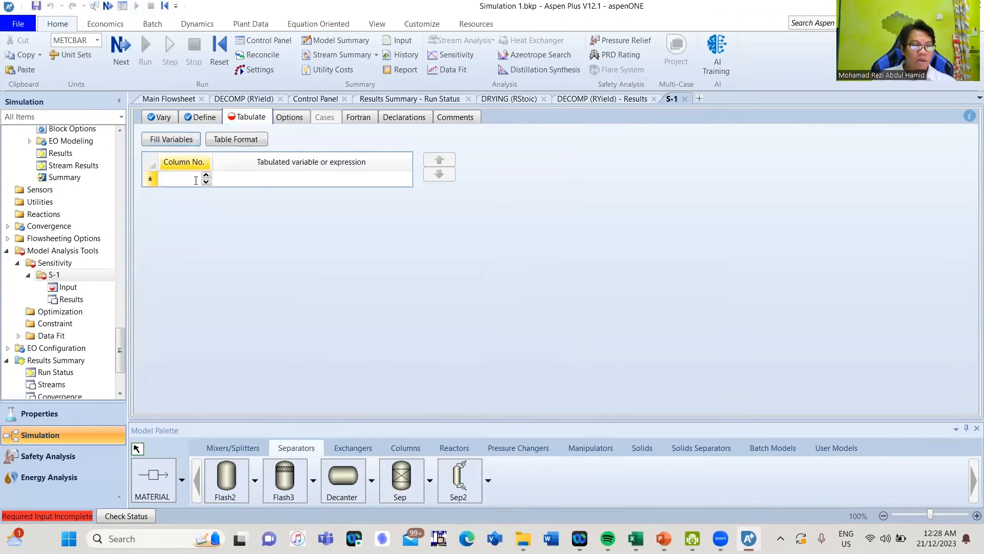
click(236, 180)
click(193, 198)
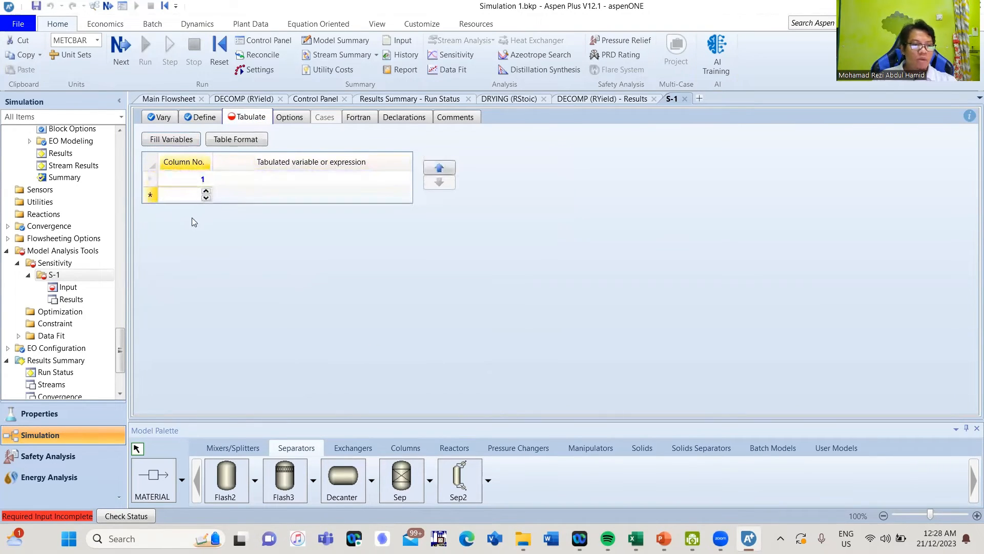
text(2)
key(Return)
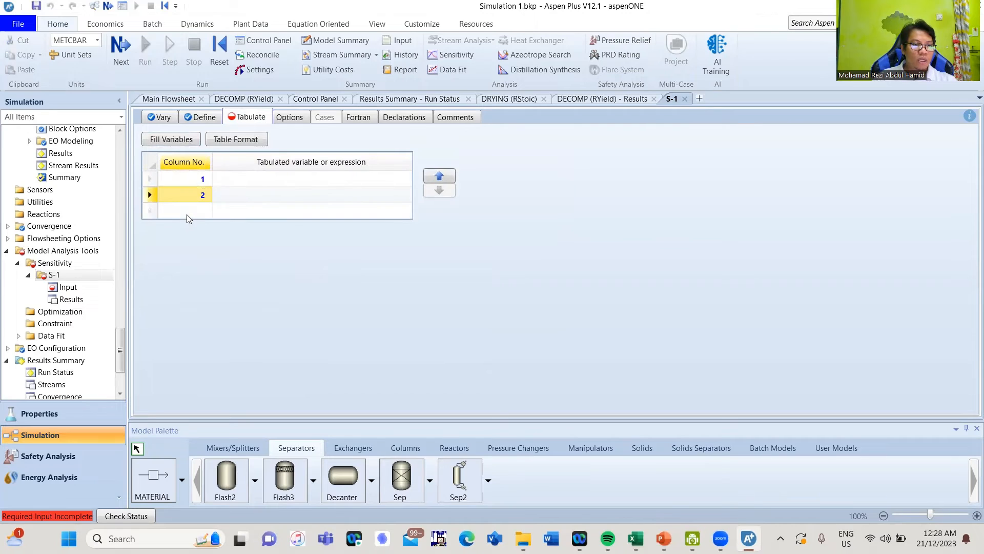
click(189, 216)
text(3)
key(Return)
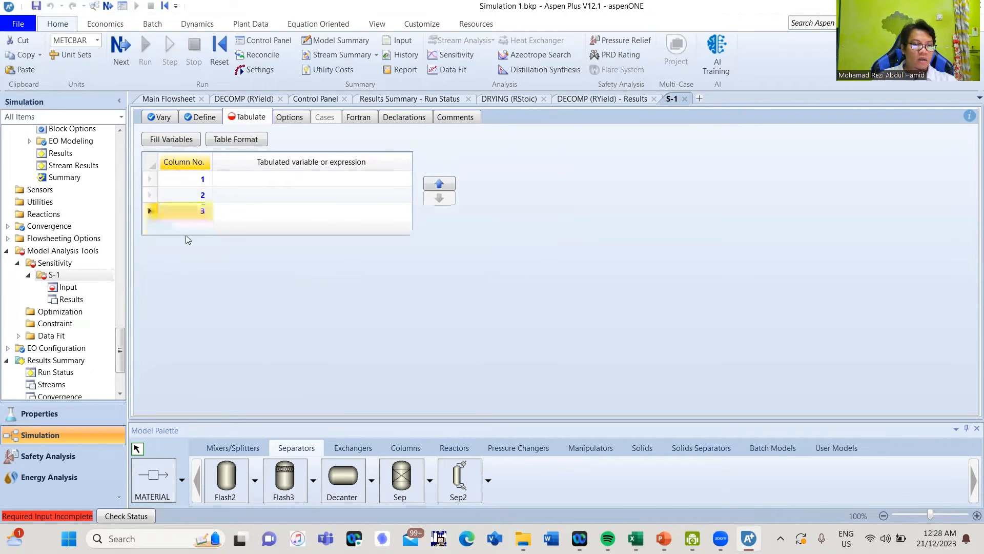
Add tabulation rows numbered 4, 5, 6 and 7 to the grid
click(185, 230)
text(4)
key(Return)
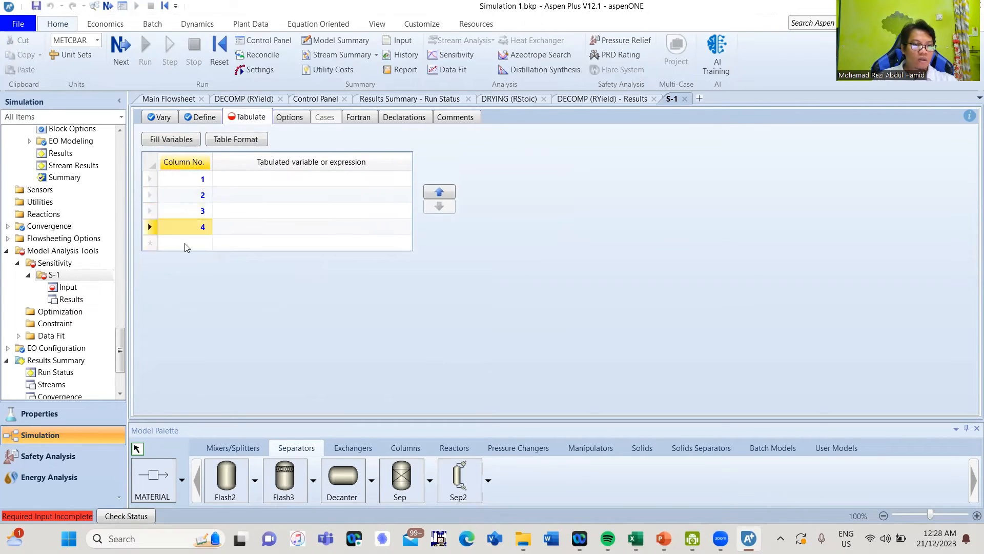
click(186, 244)
text(5)
key(Return)
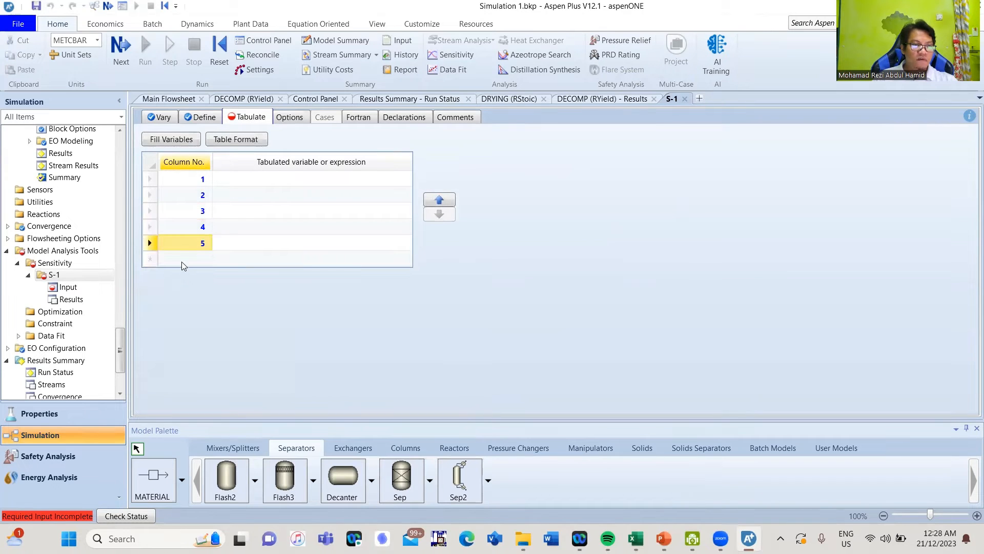
click(182, 260)
text(6)
key(Return)
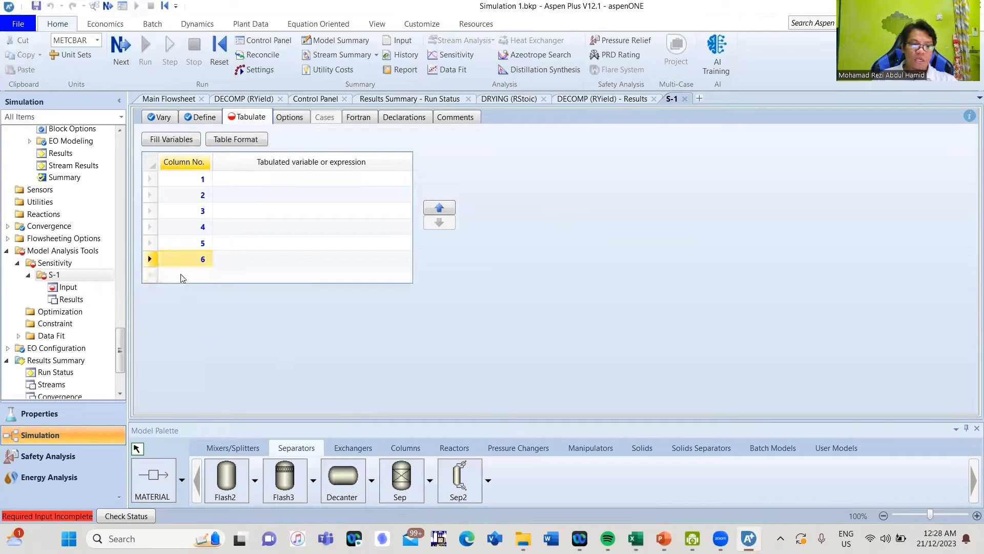
click(182, 276)
text(7)
key(Return)
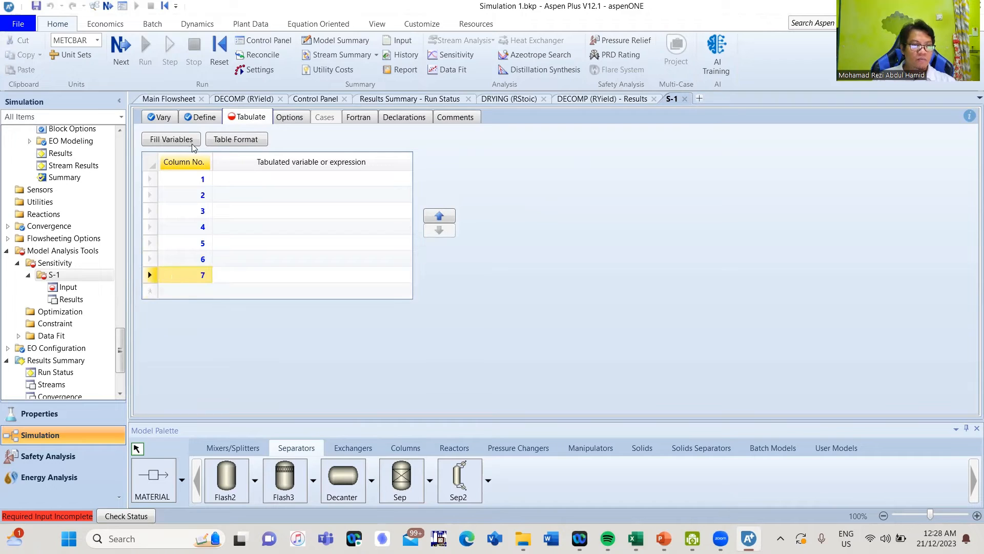
click(201, 120)
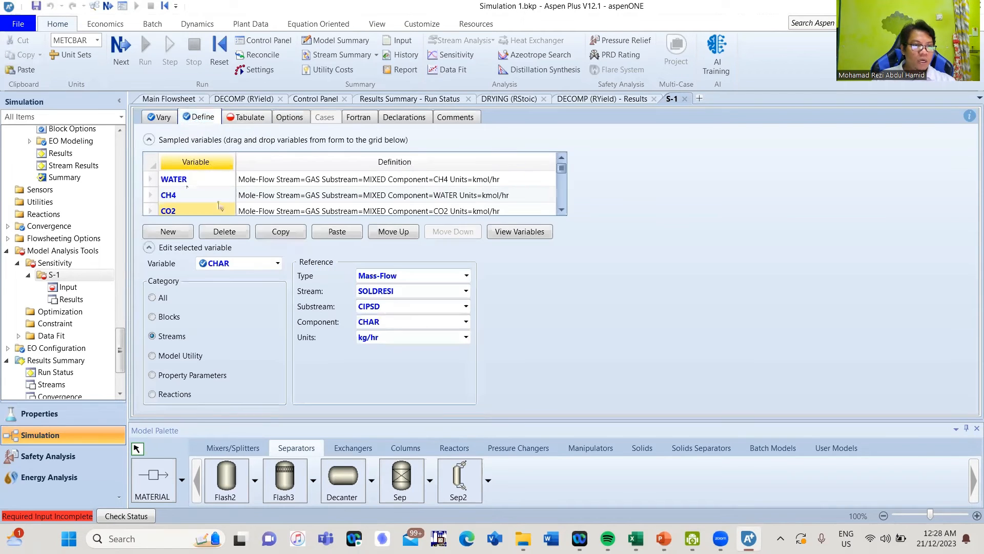
click(247, 117)
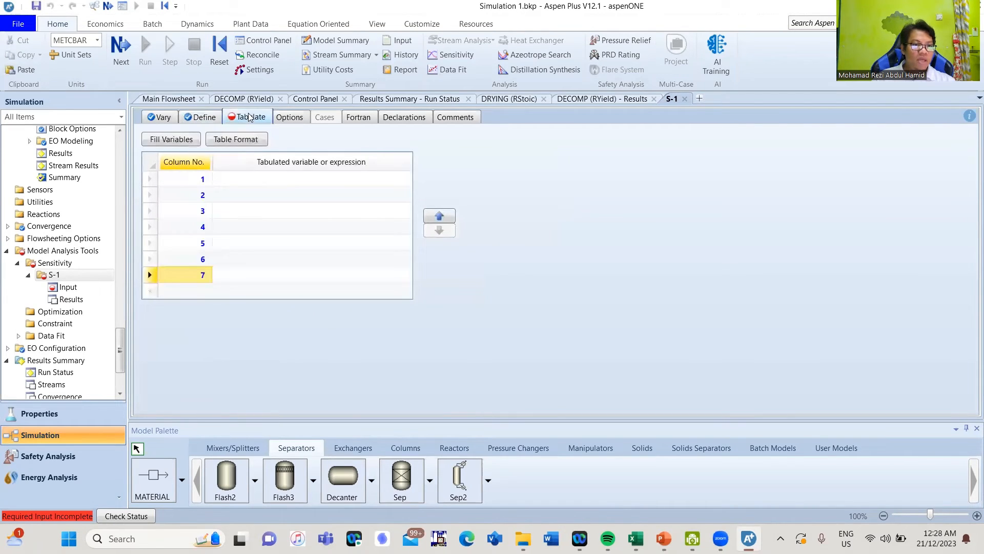
Enter WATER and CH4 as tabulated variables 1 and 2 of S-1
click(267, 178)
text(water)
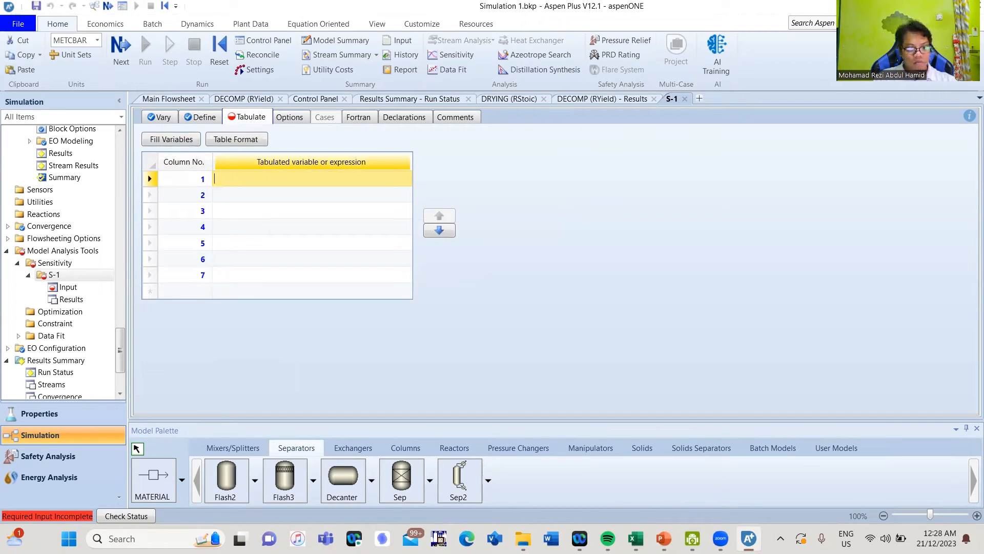
key(Return)
text(CH4)
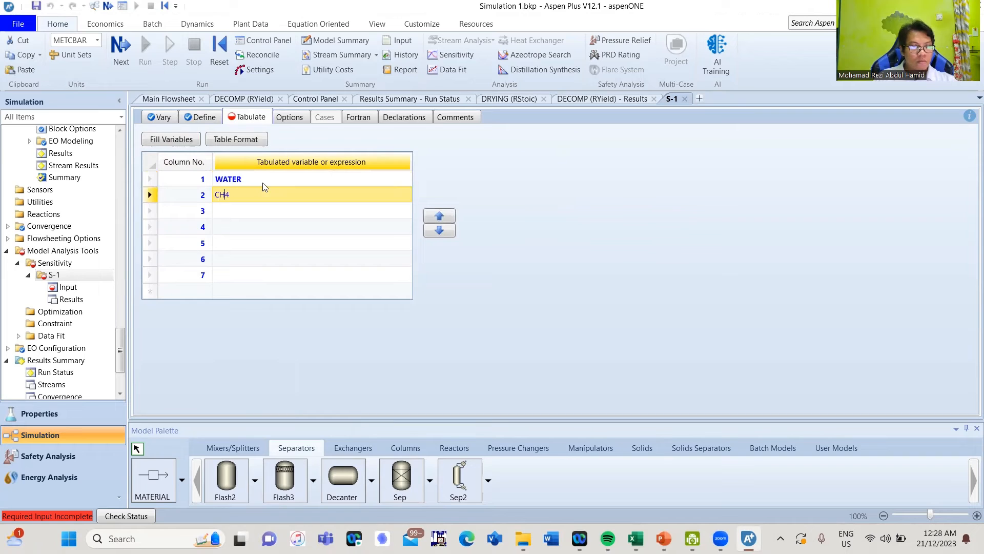
key(Return)
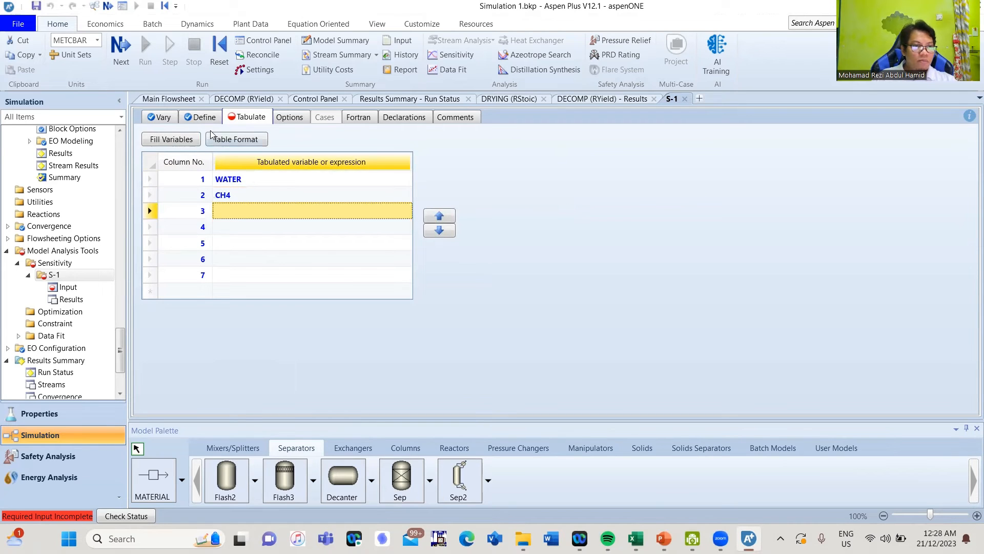
After rechecking the Define tab names and keeping existing entries, enter CO2 in row 3
click(213, 118)
click(247, 118)
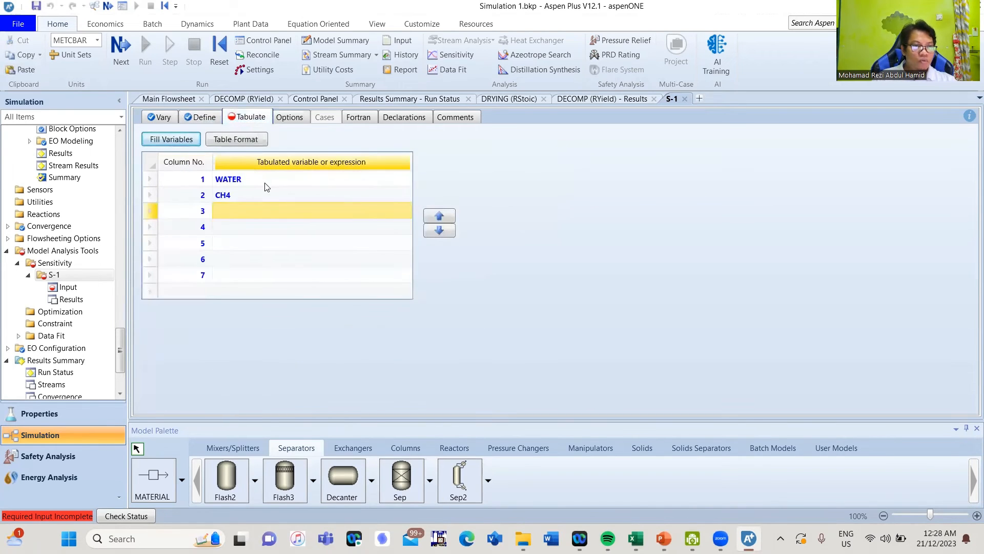
key(Return)
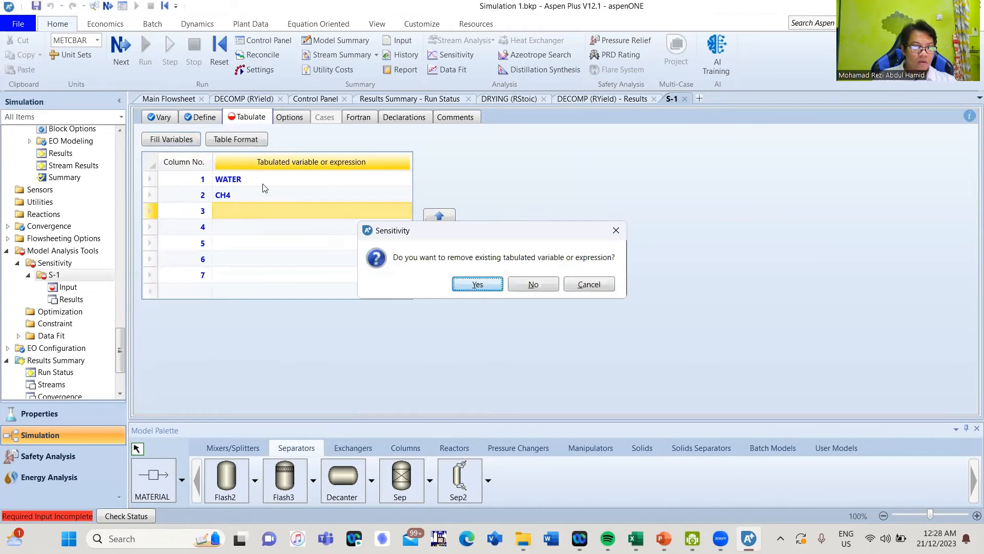
click(616, 230)
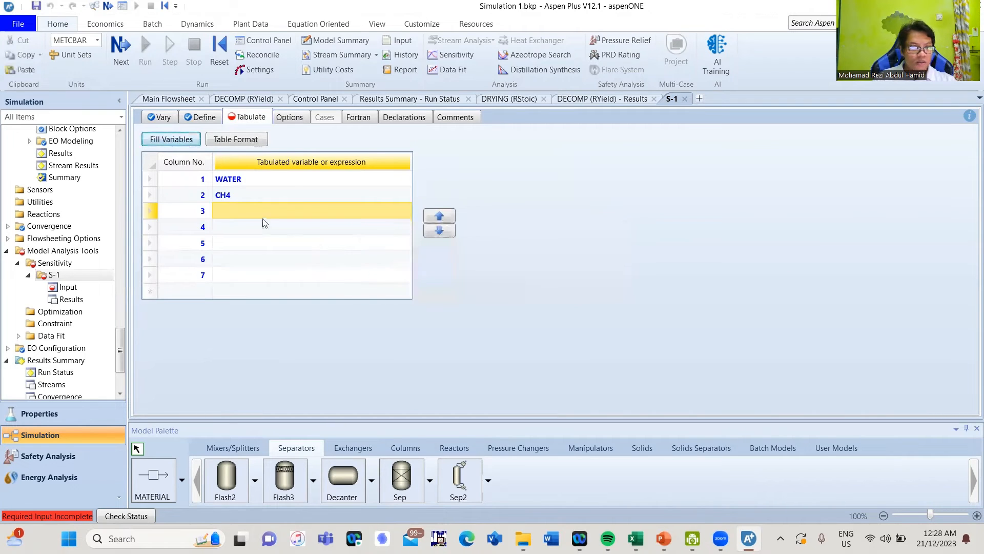
click(263, 213)
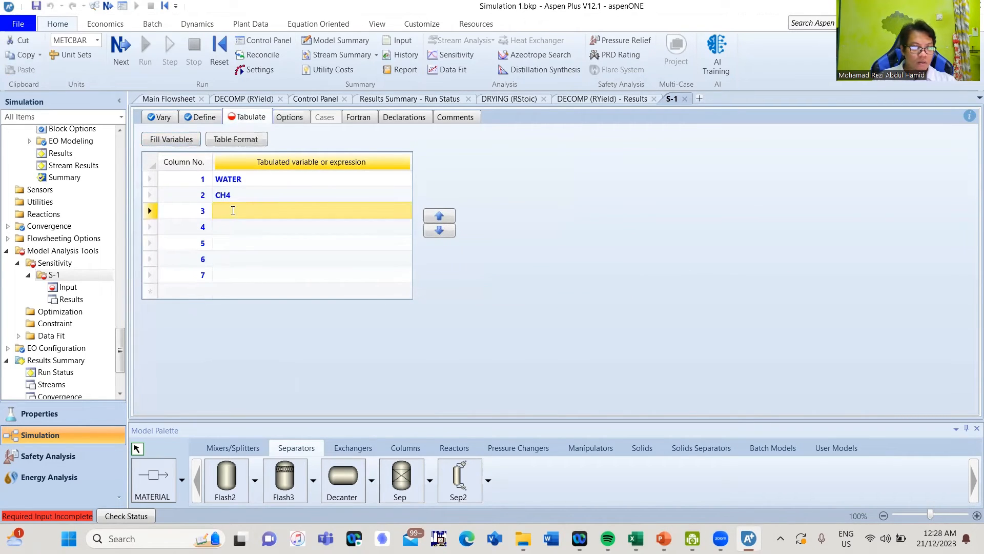
text(CO2)
key(Return)
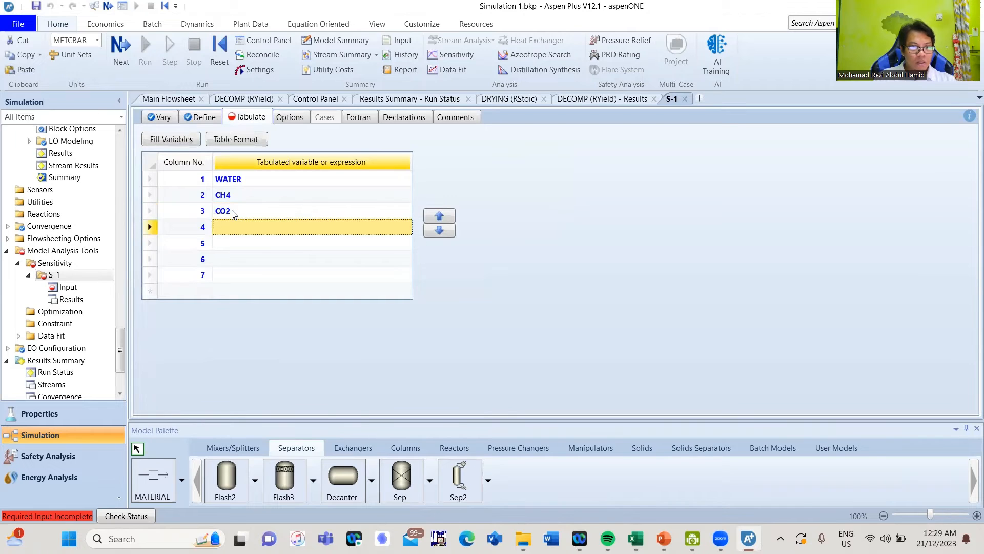
Review the remaining sampled variable names on the Define tab
click(204, 117)
click(561, 210)
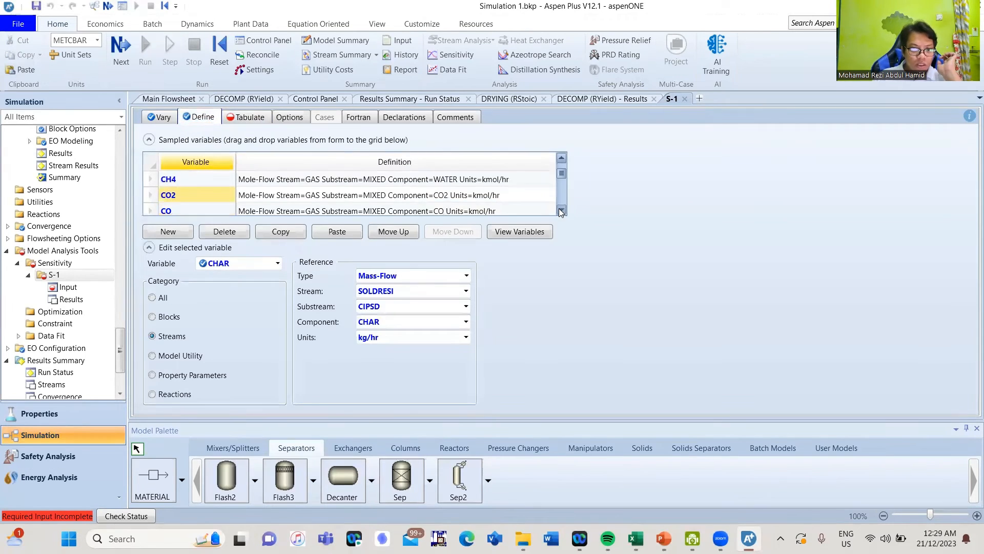
click(561, 210)
click(561, 210)
click(561, 210)
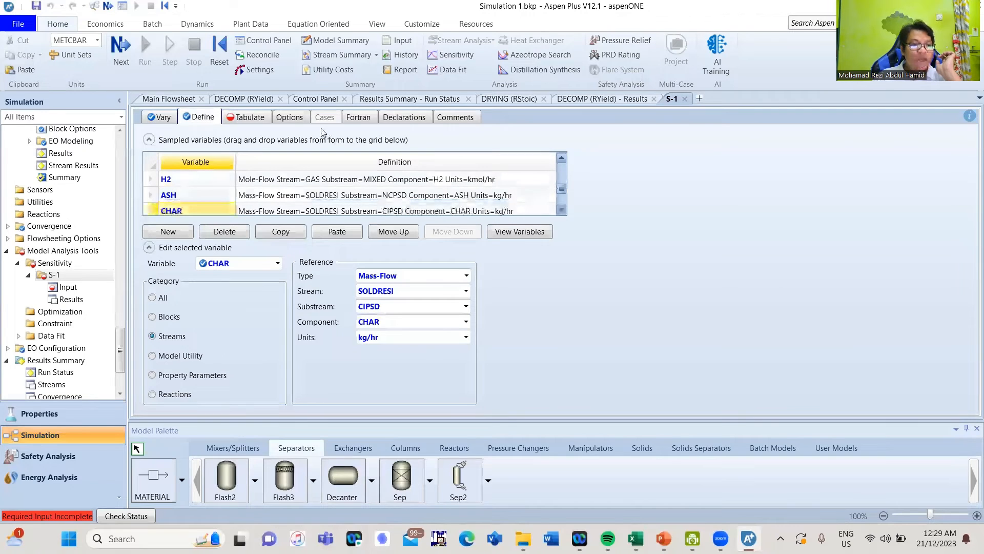
click(247, 117)
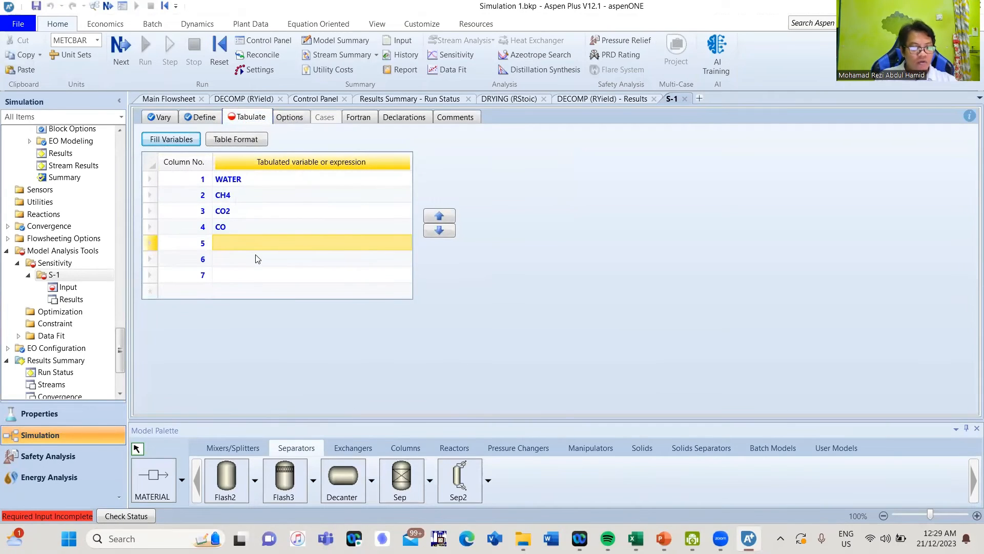
Enter H2, ASH and CHAR in rows 5 to 7 of the Tabulate grid
click(258, 242)
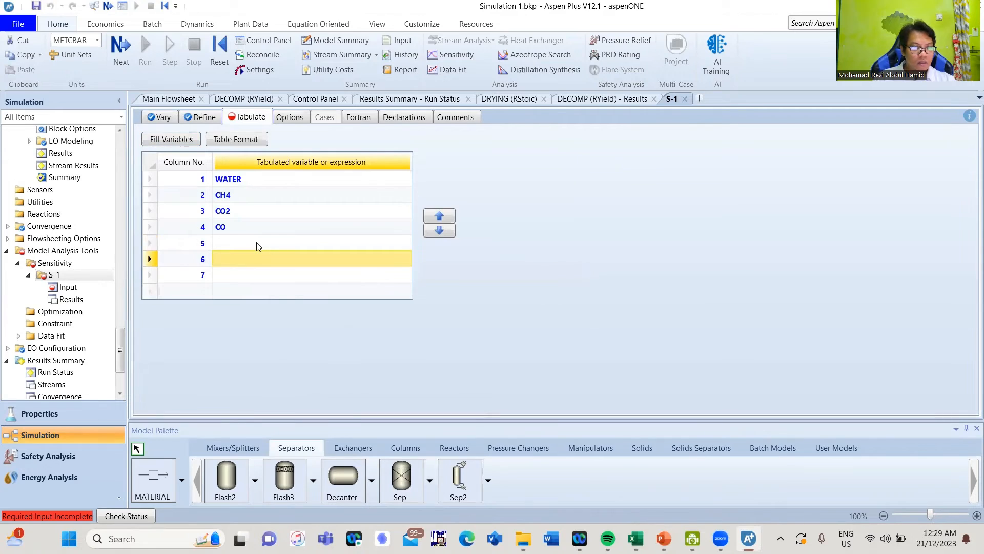
text(H2)
key(Return)
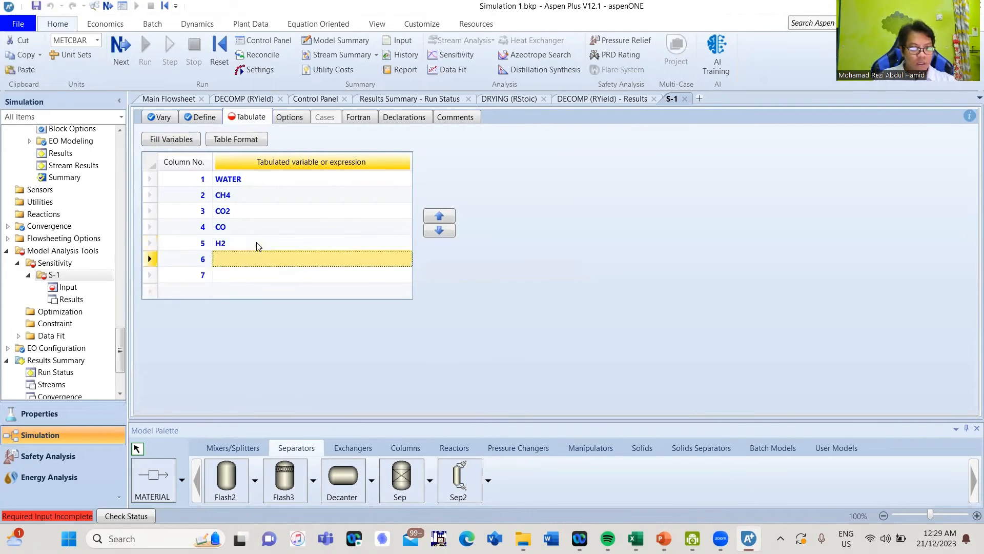
text(ASH)
key(Return)
text(CHAR)
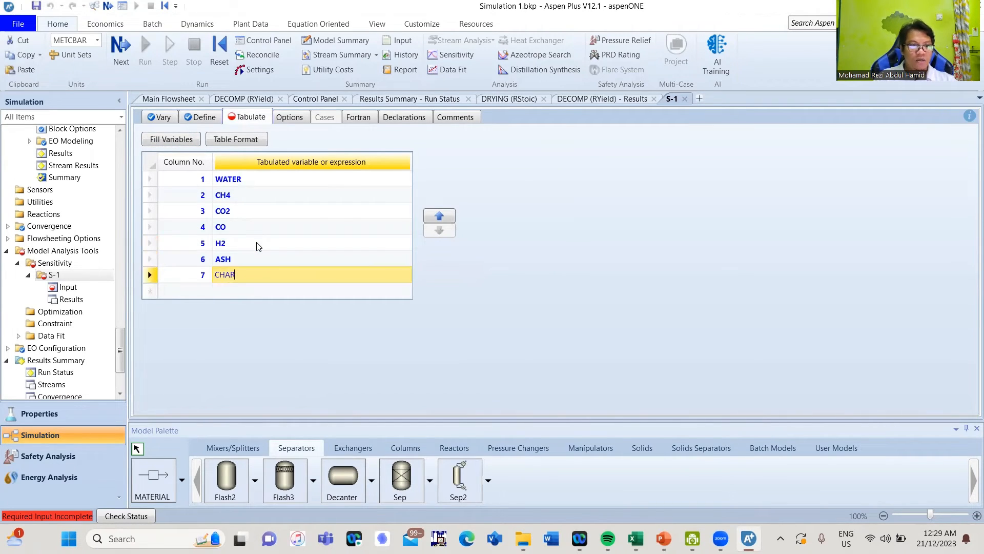
key(Return)
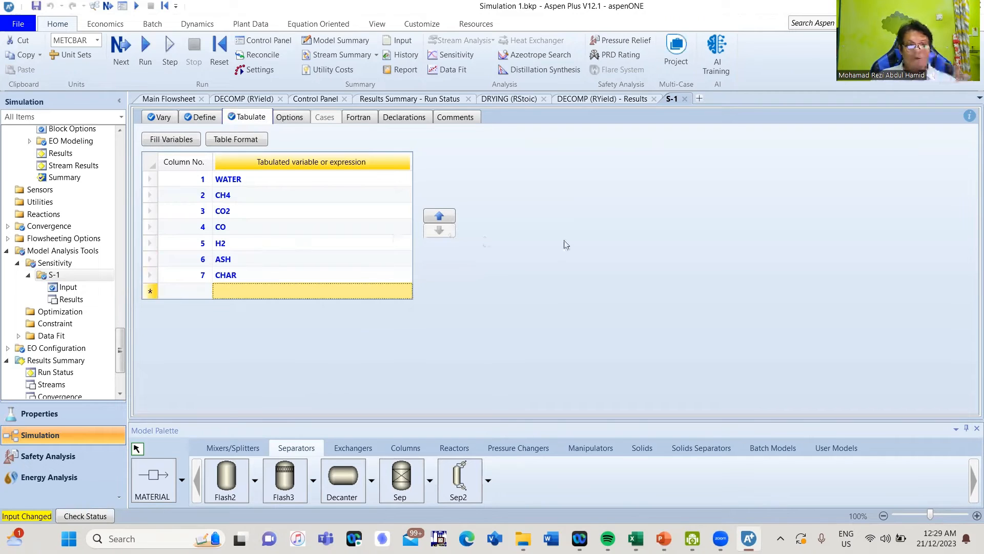
Run the simulation and open the S-1 sensitivity results
click(122, 61)
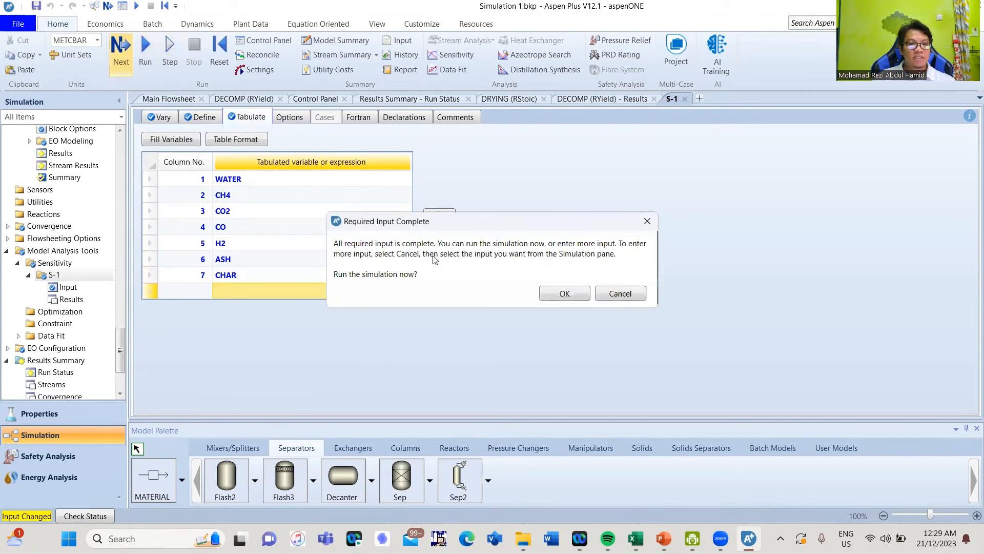
click(549, 297)
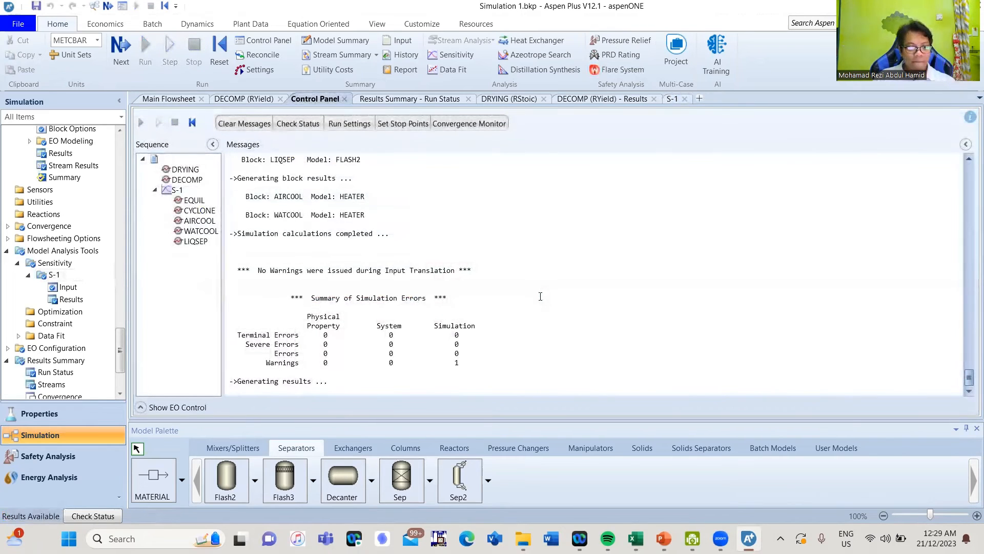
click(76, 299)
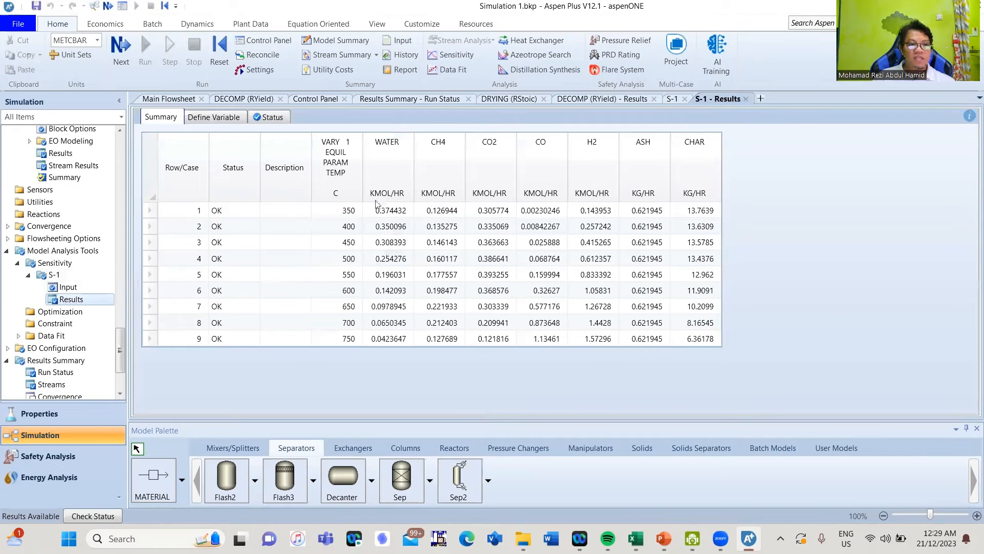
Copy the results columns from TEMP through CHAR
click(332, 173)
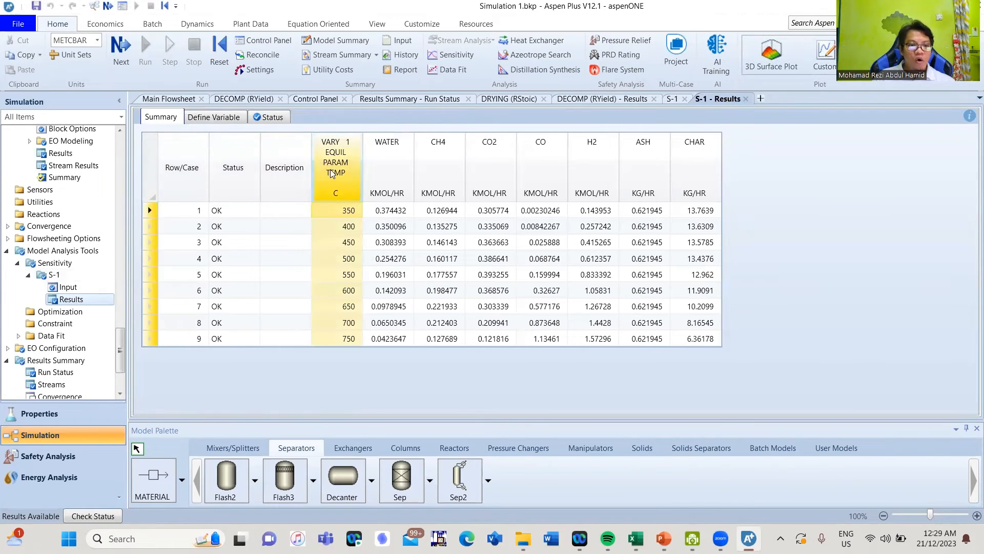
shift+click(698, 183)
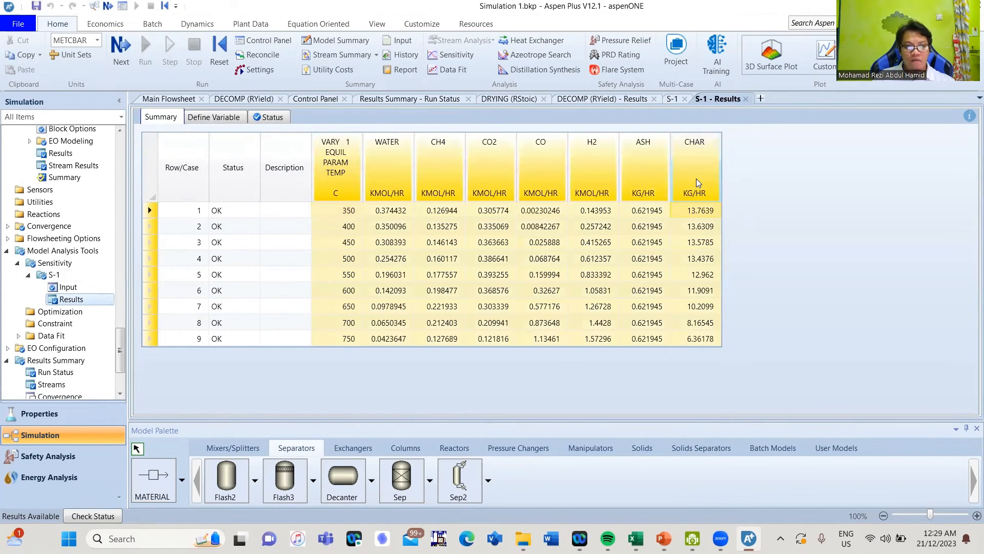
right_click(699, 183)
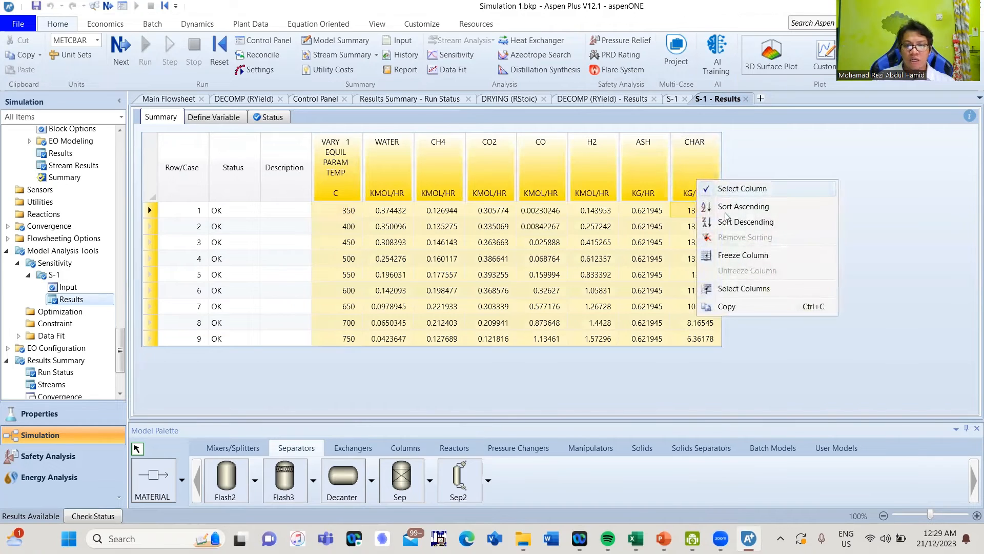
click(730, 306)
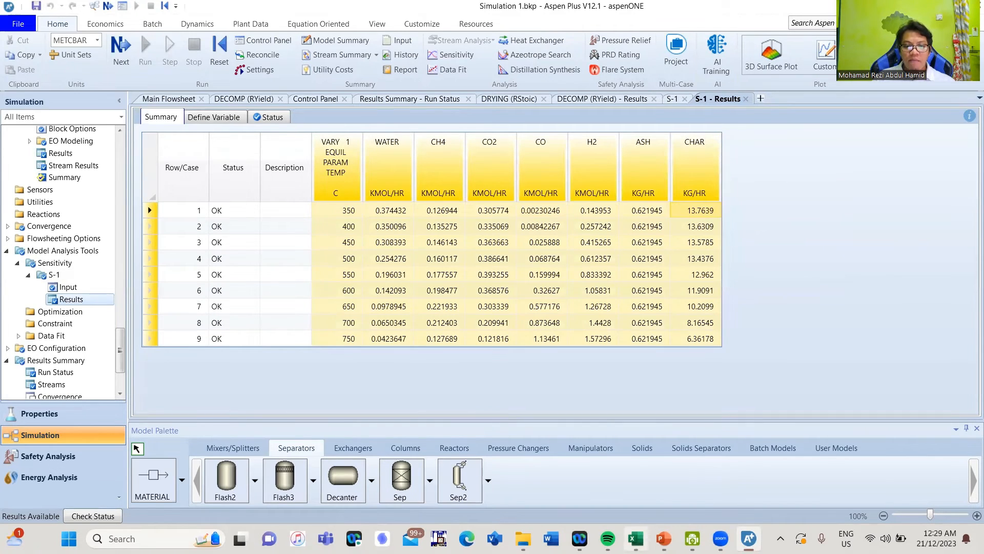
Paste the S-1 results into Excel at B13, keeping source formatting
click(643, 531)
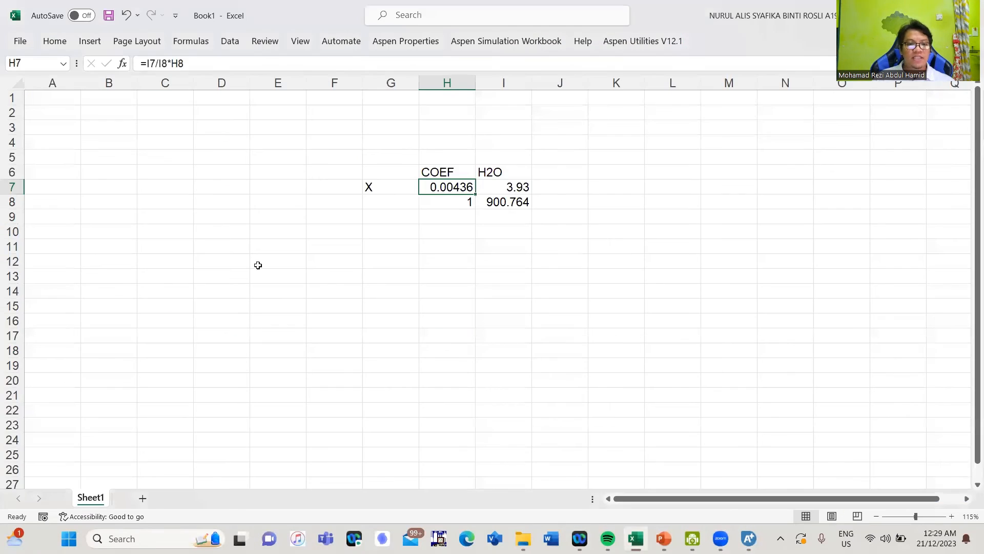
click(113, 272)
right_click(113, 276)
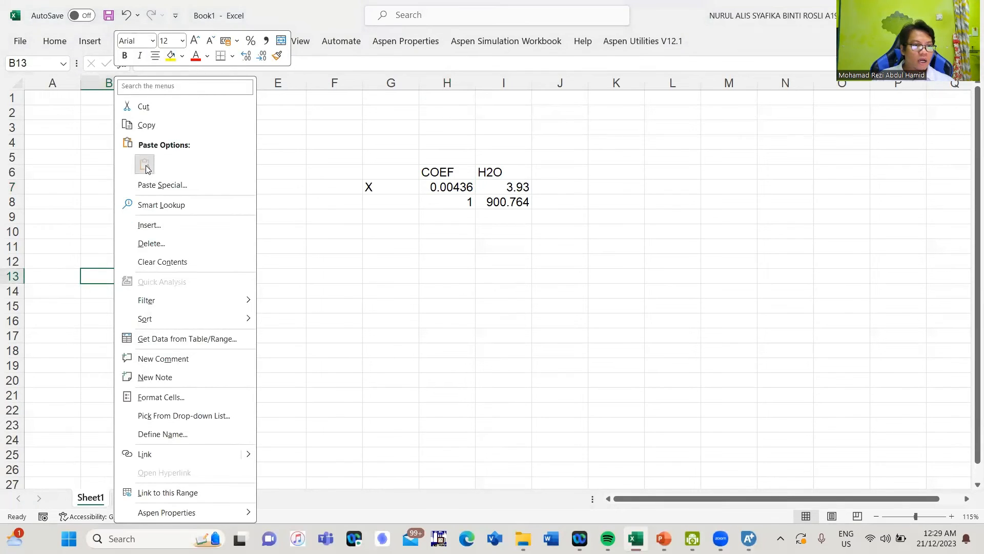
click(145, 165)
scroll(177, 204, down, 2)
click(159, 171)
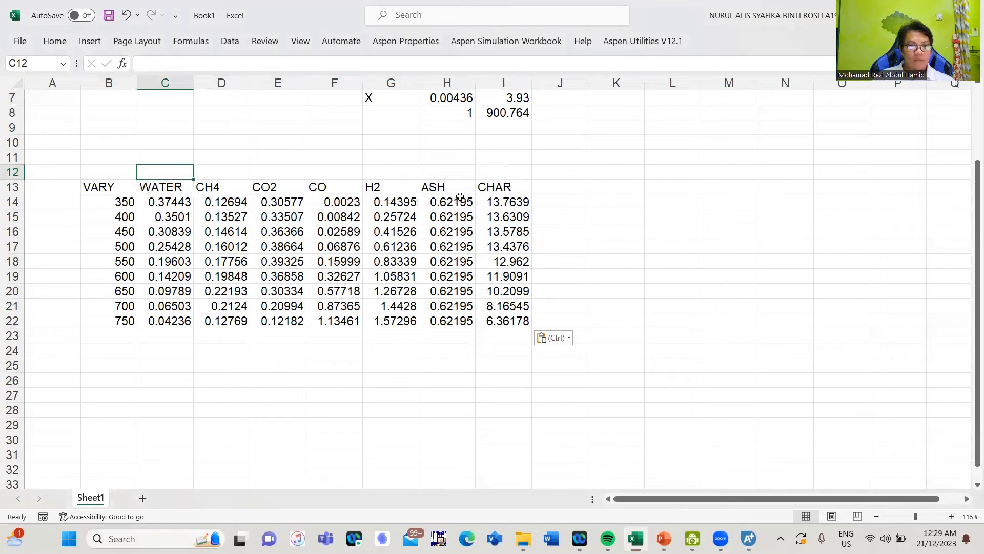
Move the ASH and CHAR block (H13:I22) down to C25:D34
drag(438, 184, 510, 320)
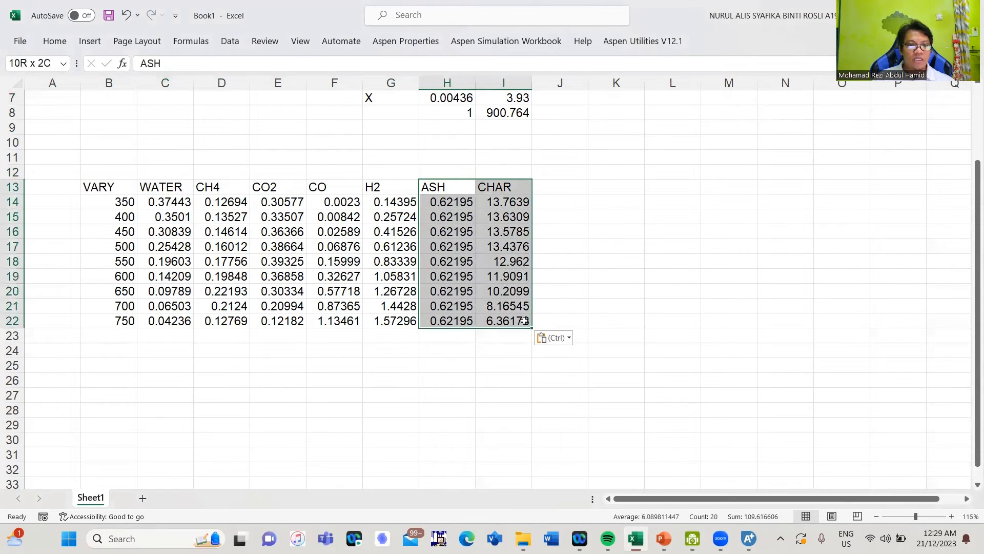
drag(470, 185, 179, 364)
scroll(114, 244, down, 3)
scroll(124, 240, up, 2)
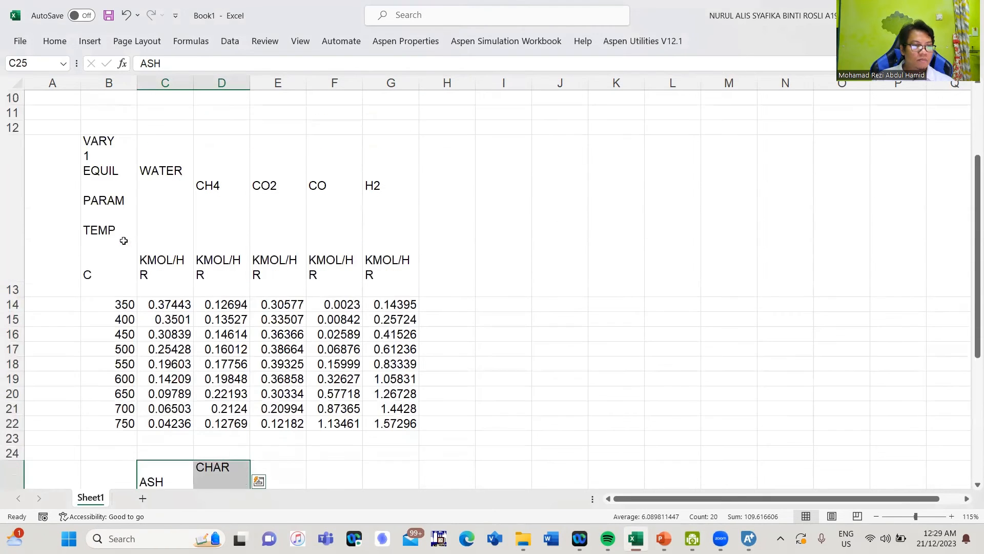
Copy the temperature column B13:B22 to B25 beside the ASH and CHAR data
drag(103, 149, 101, 415)
key(ctrl+c)
scroll(105, 349, down, 3)
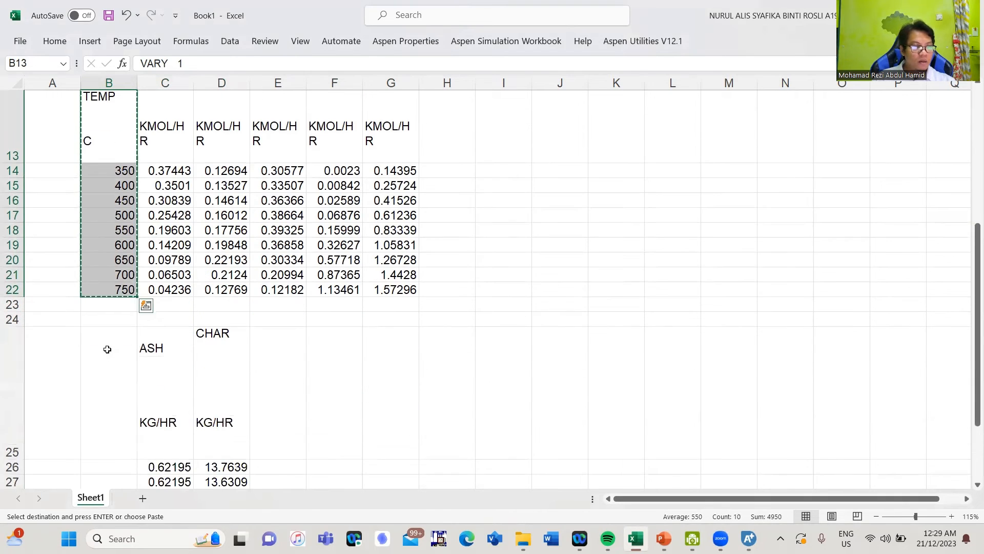
click(103, 361)
key(ctrl+v)
scroll(105, 349, down, 3)
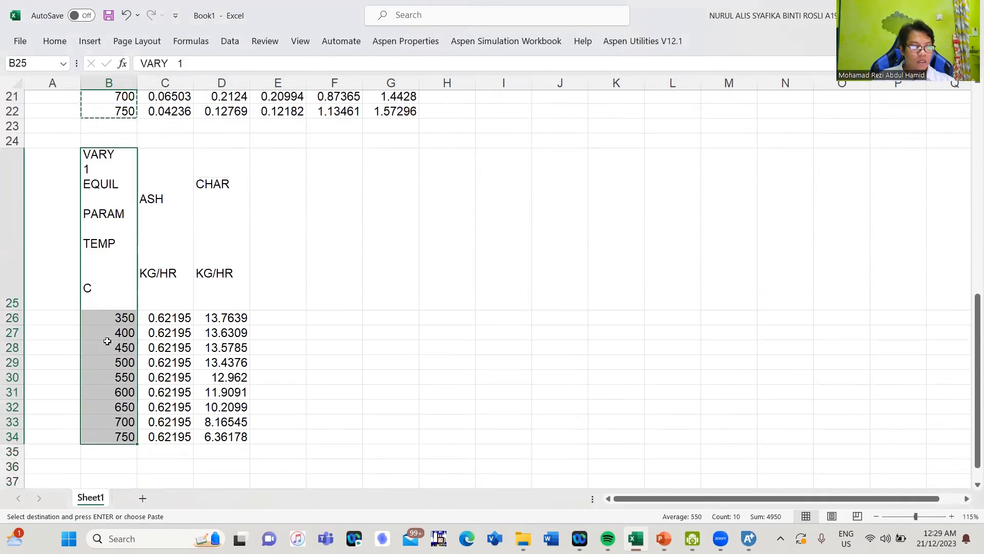
Head E25 'TOTAL' and enter =C26+D26 in E26
click(275, 240)
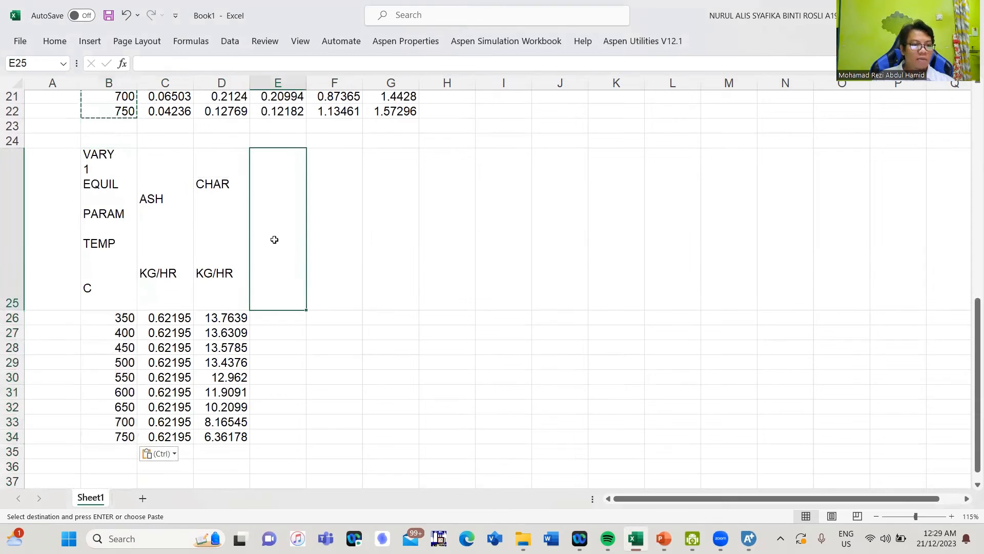
text(TOTAL)
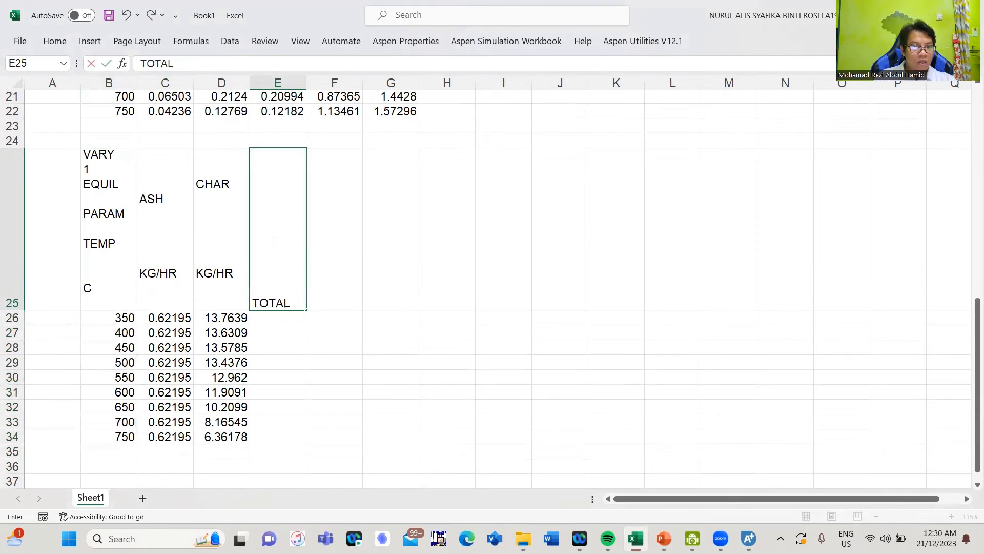
key(Return)
text(=)
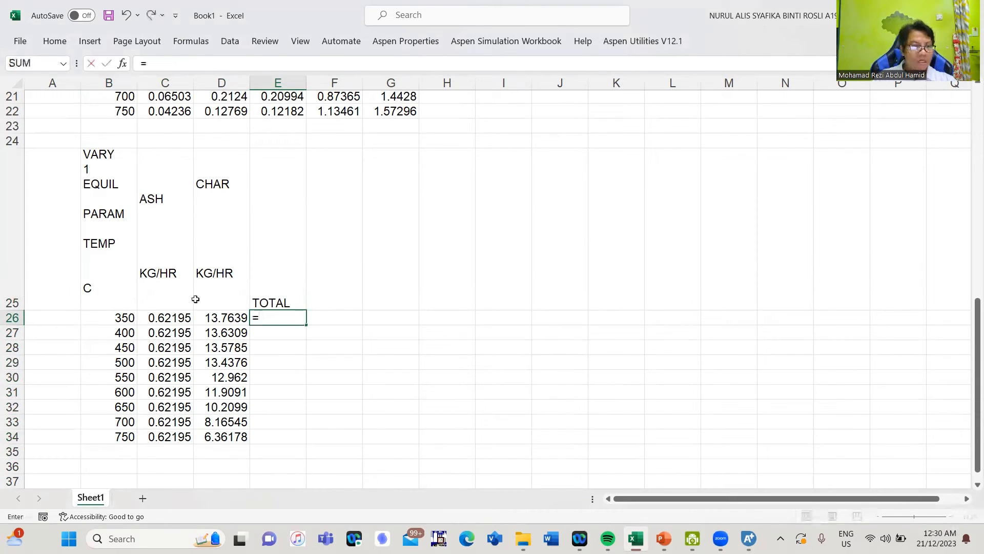
click(153, 317)
text(+)
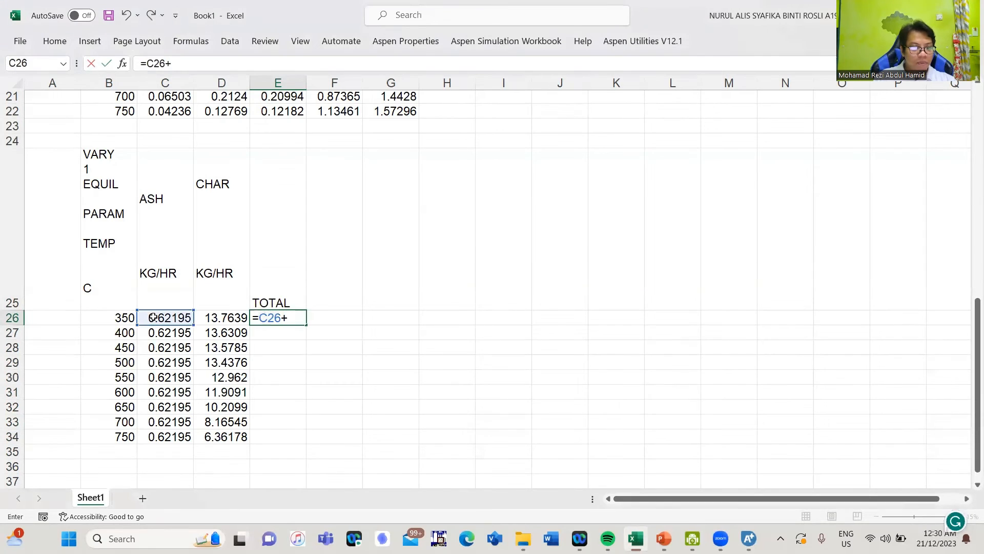
click(236, 317)
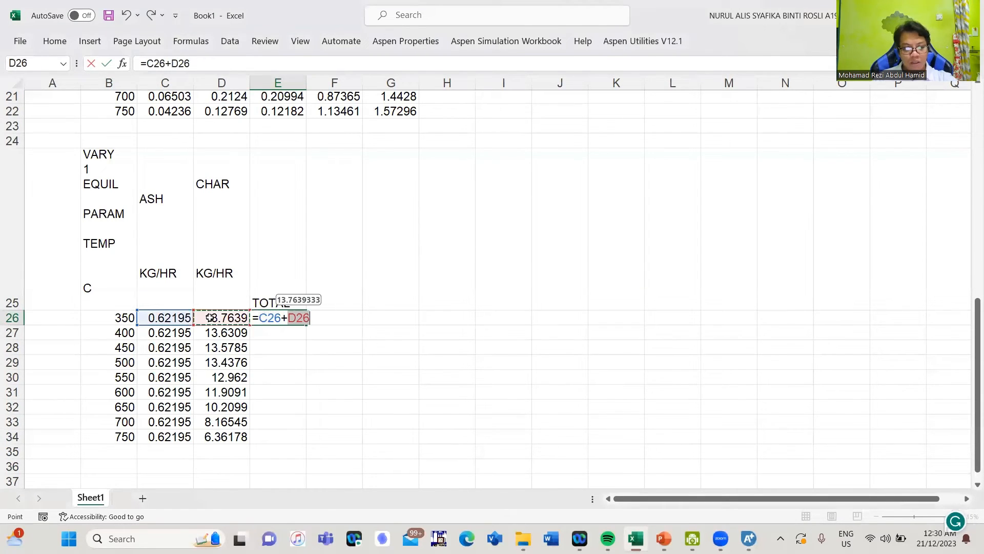
key(Return)
Head F25 'CHAR WT%' and fill the total formula down to E34
click(336, 243)
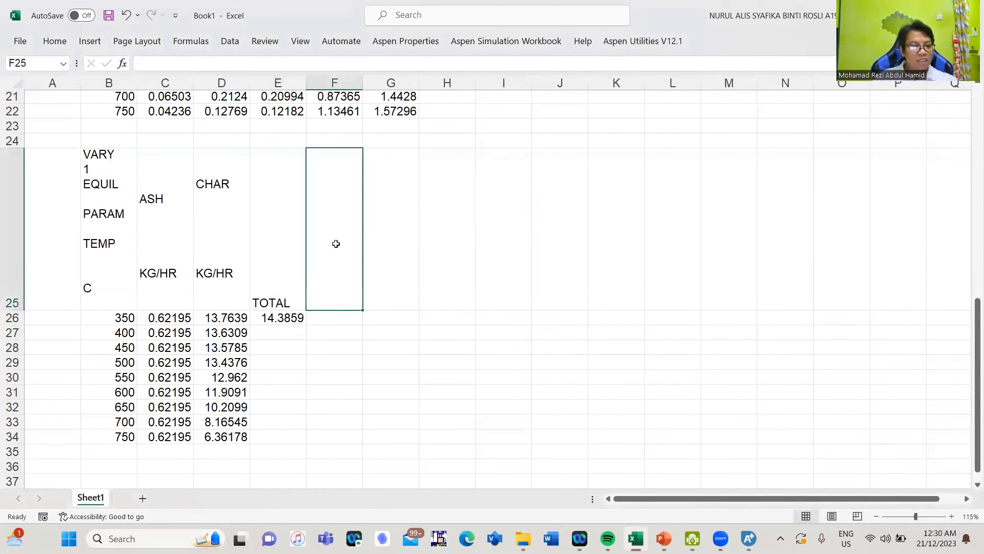
text(CHAR)
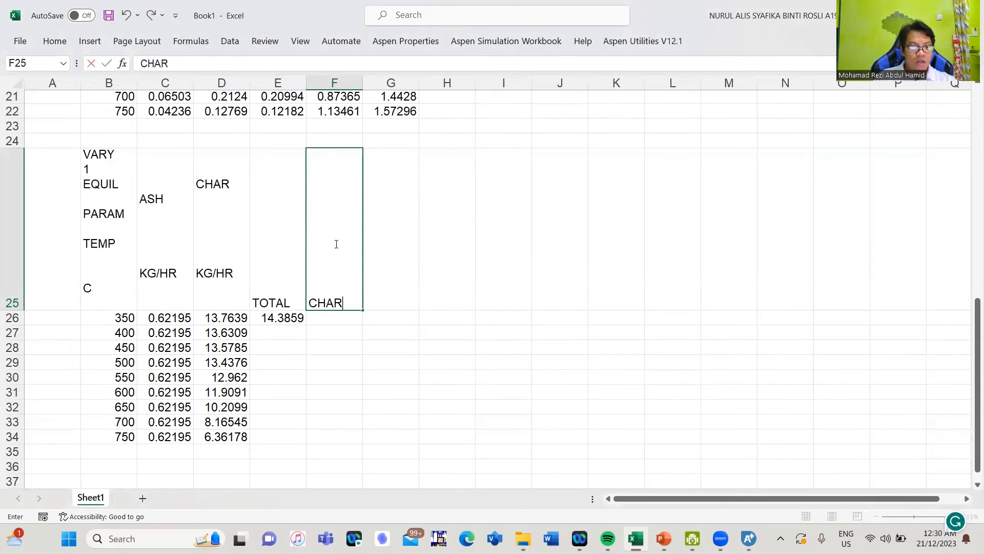
text( W)
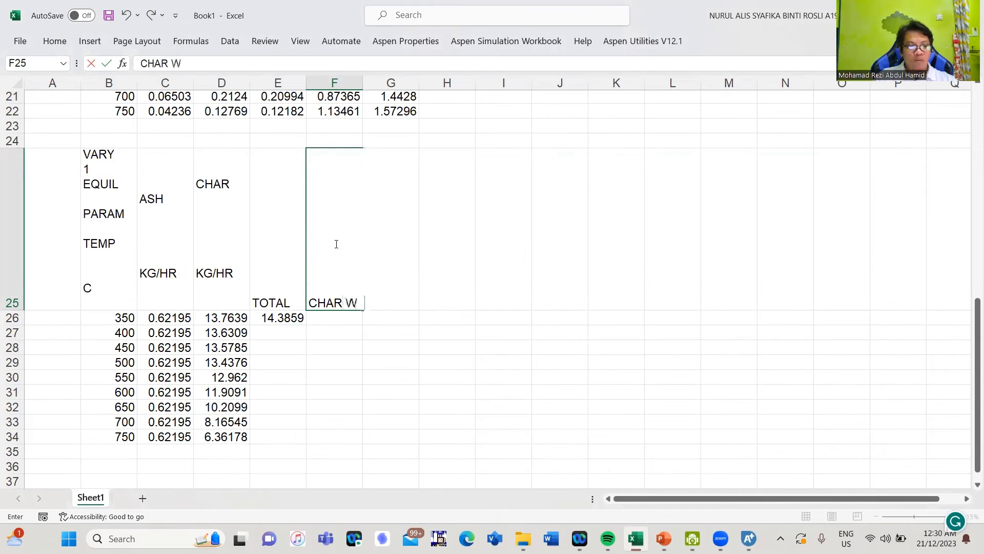
text(T%)
key(Return)
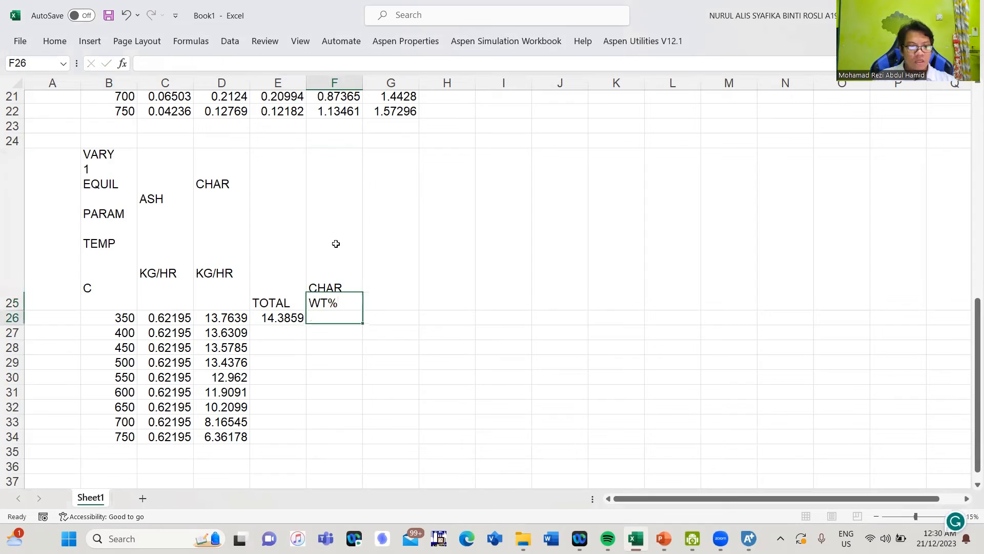
click(296, 317)
click(305, 328)
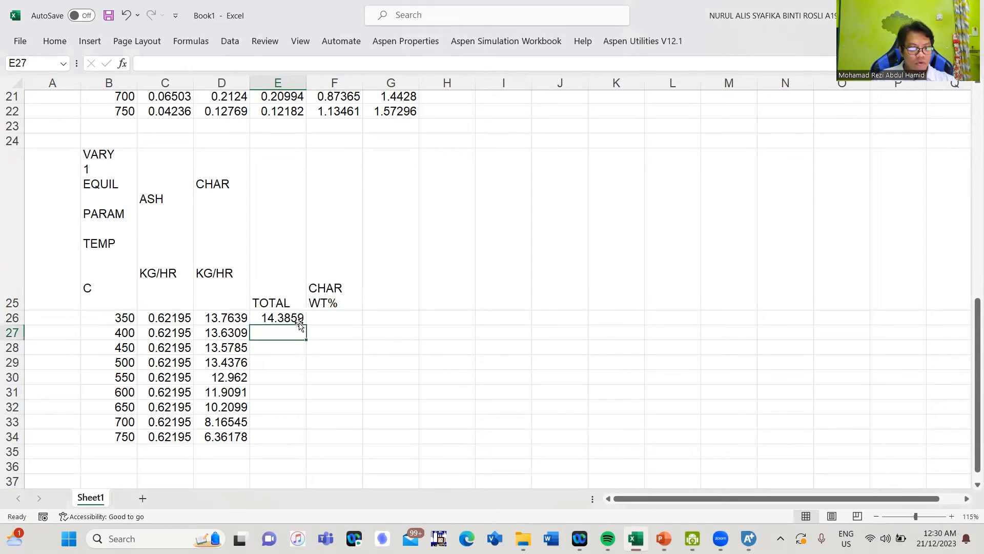
click(301, 321)
drag(306, 324, 310, 435)
Enter =D26/E26*100 in F26 and fill it down to F34
click(329, 323)
text(=)
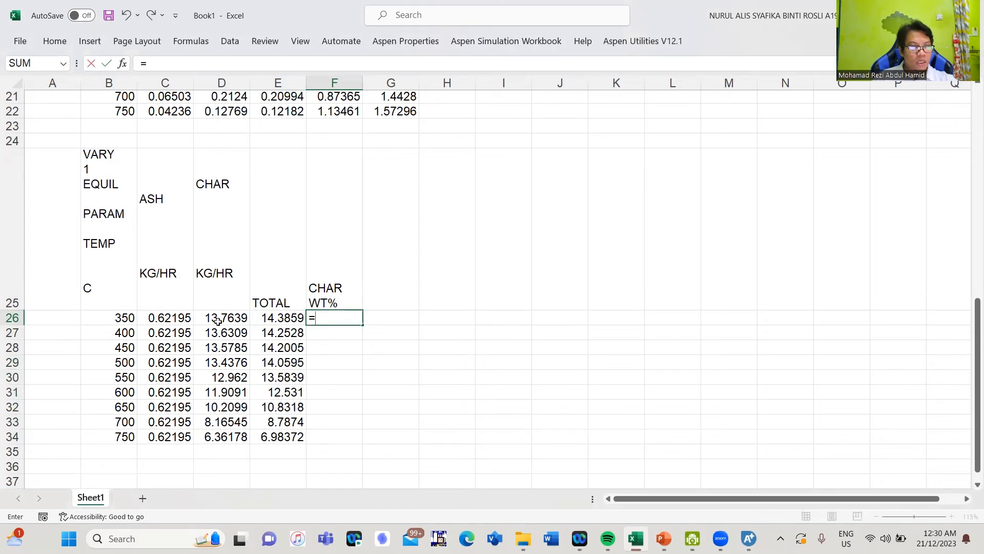
click(215, 319)
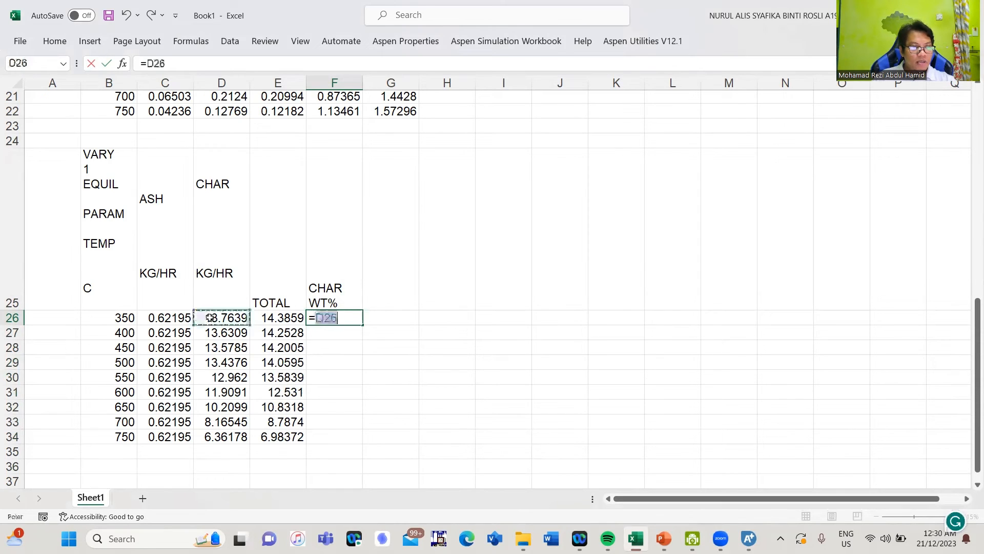
text(/)
click(264, 319)
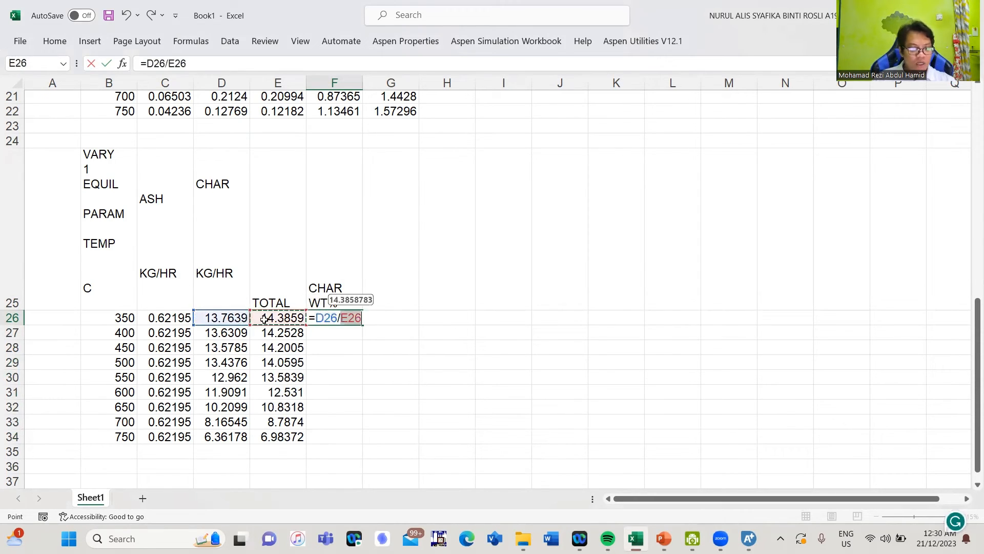
text(*100)
key(Return)
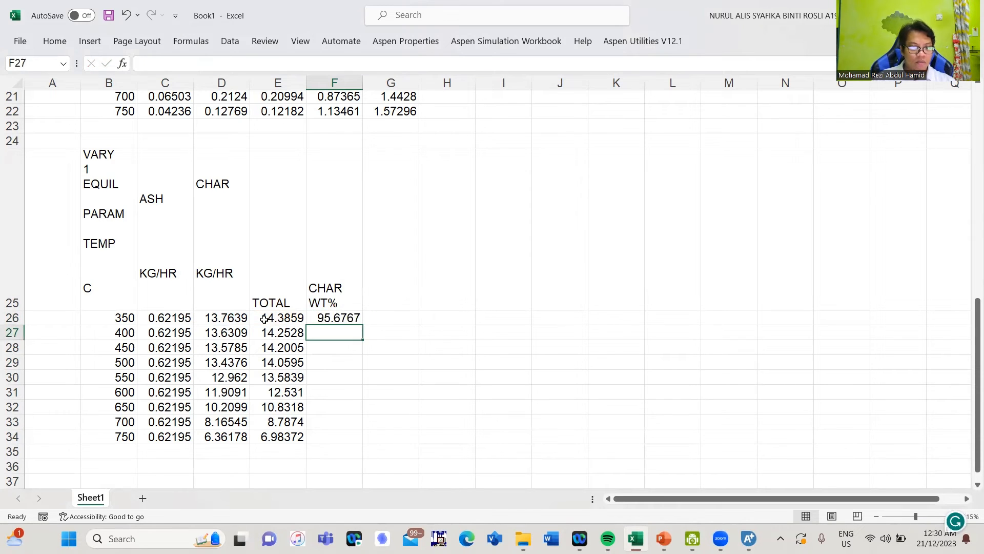
click(349, 319)
drag(360, 329, 365, 442)
Add the heading 'TOTAL' in H13 of the gas table
scroll(517, 289, up, 5)
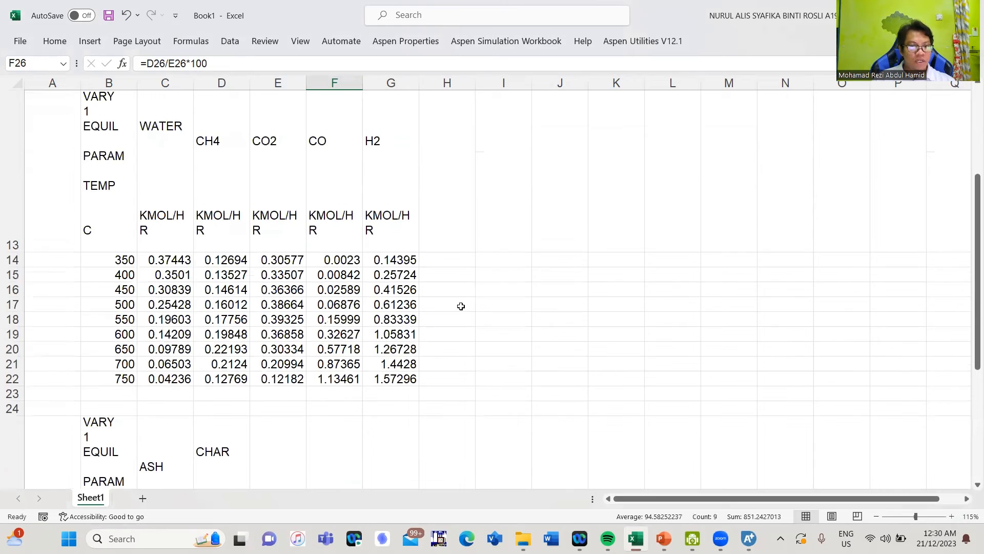
click(439, 349)
scroll(441, 348, down, 2)
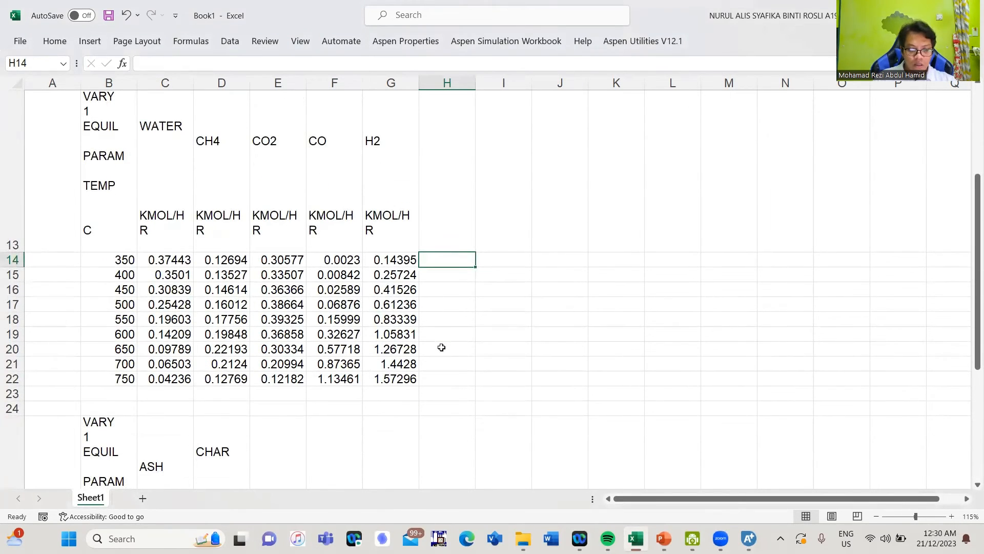
key(Up)
text(TOT)
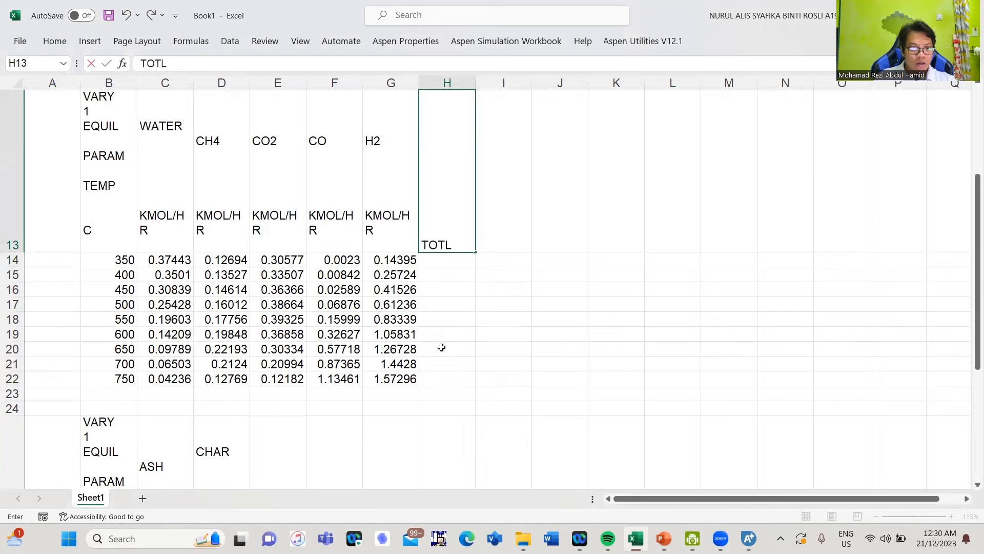
key(BackSpace)
text(AL)
key(Return)
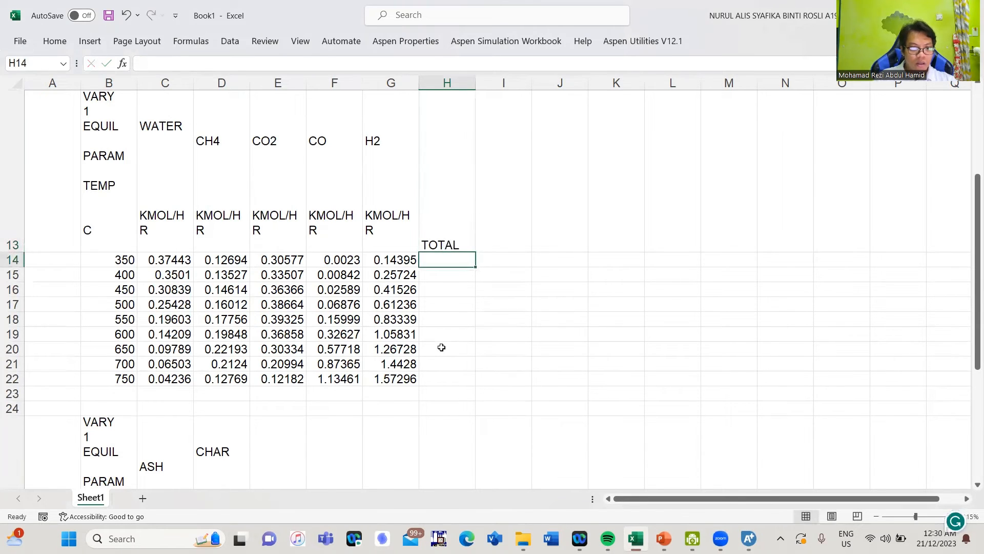
Enter =SUM(C14:G14) in H14 and fill it down to H22
text(=SUM)
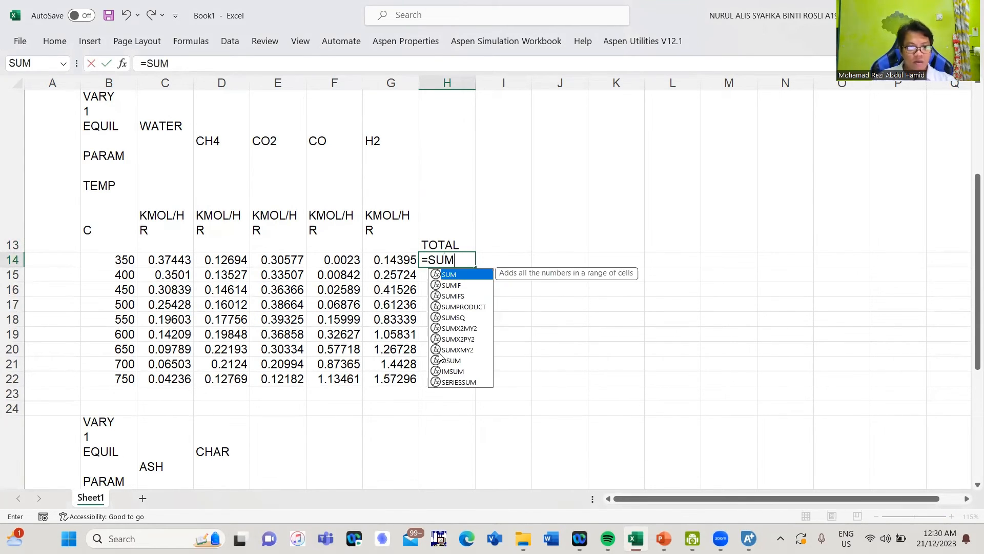
text(()
drag(406, 260, 166, 260)
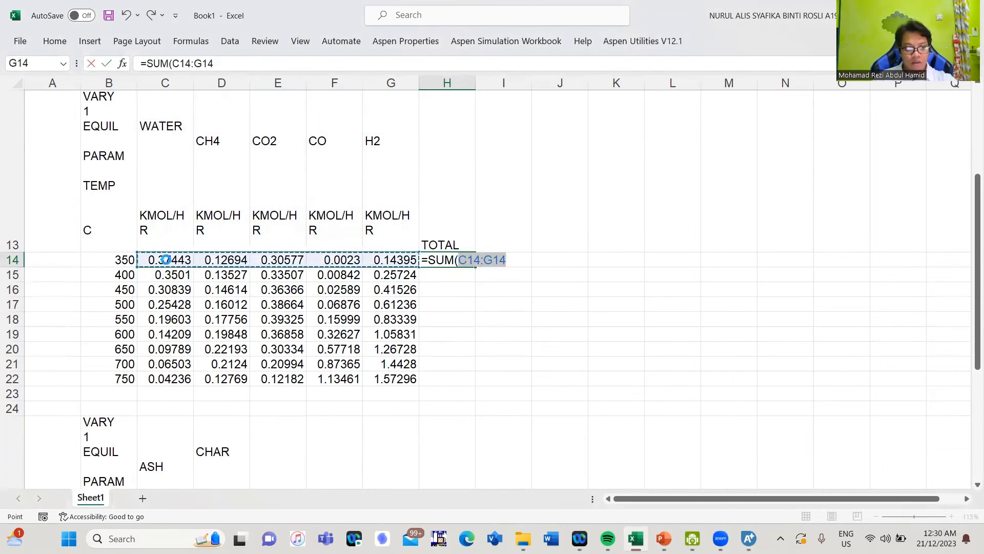
key(Return)
click(470, 263)
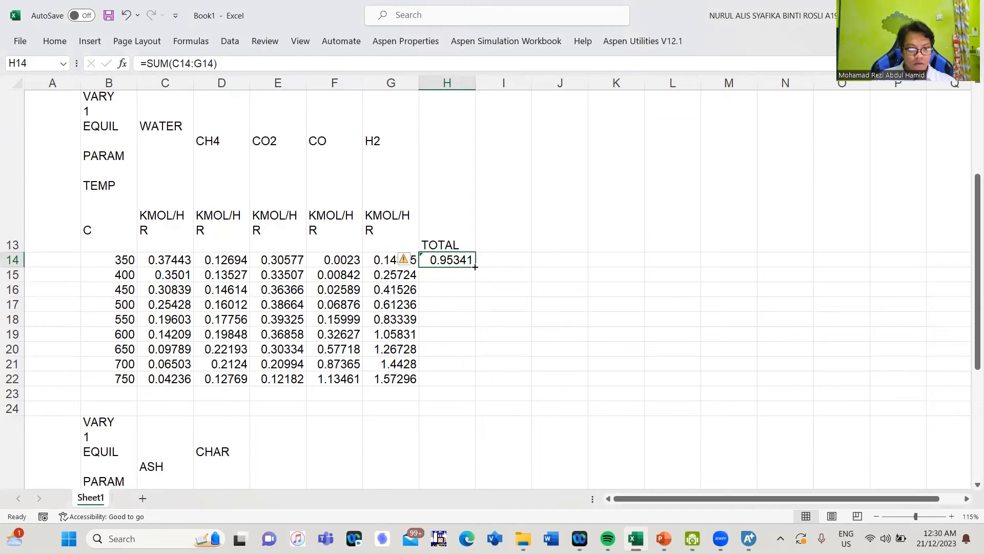
drag(475, 266, 483, 386)
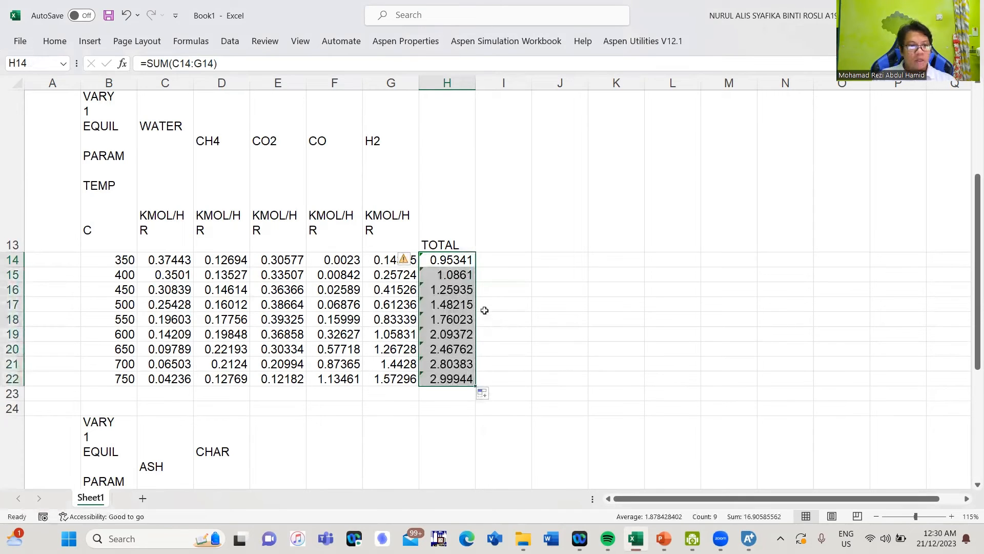
click(498, 261)
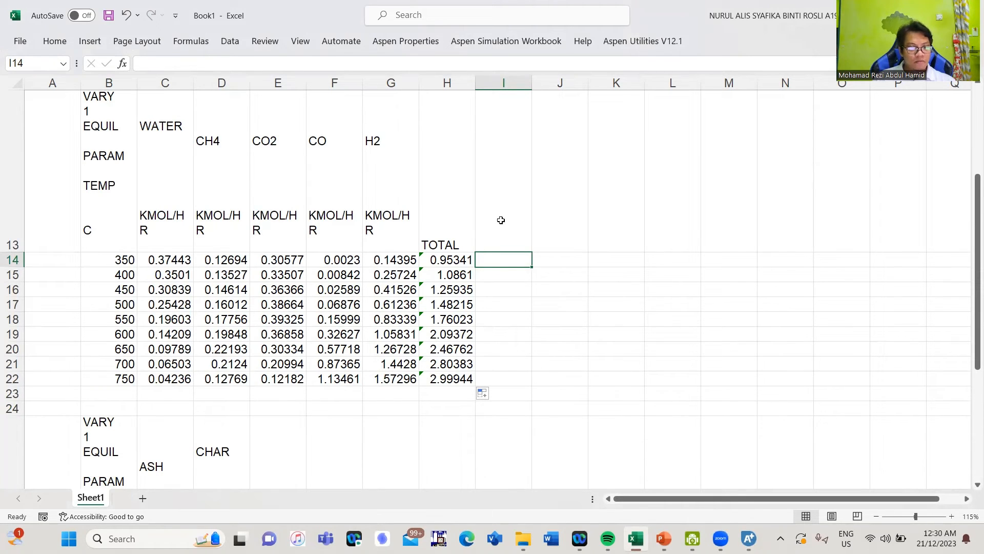
Enter =C14/$H$14*100 in I14 for the 350 water mol%
text(=)
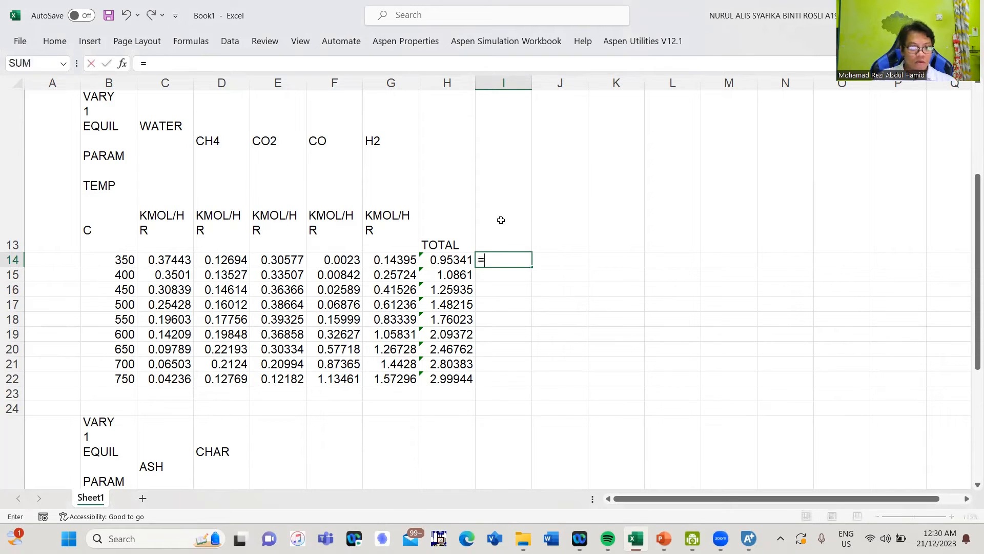
click(166, 262)
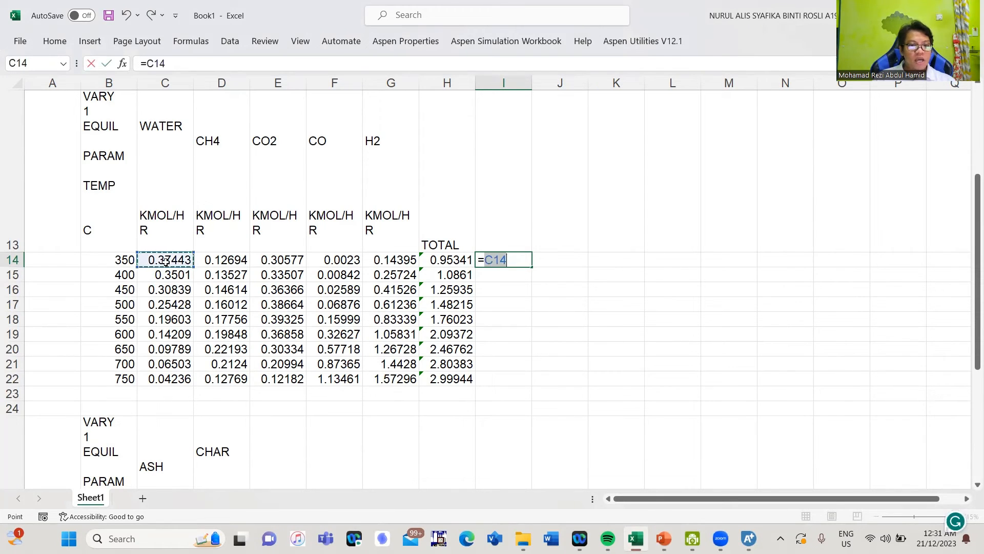
text(/)
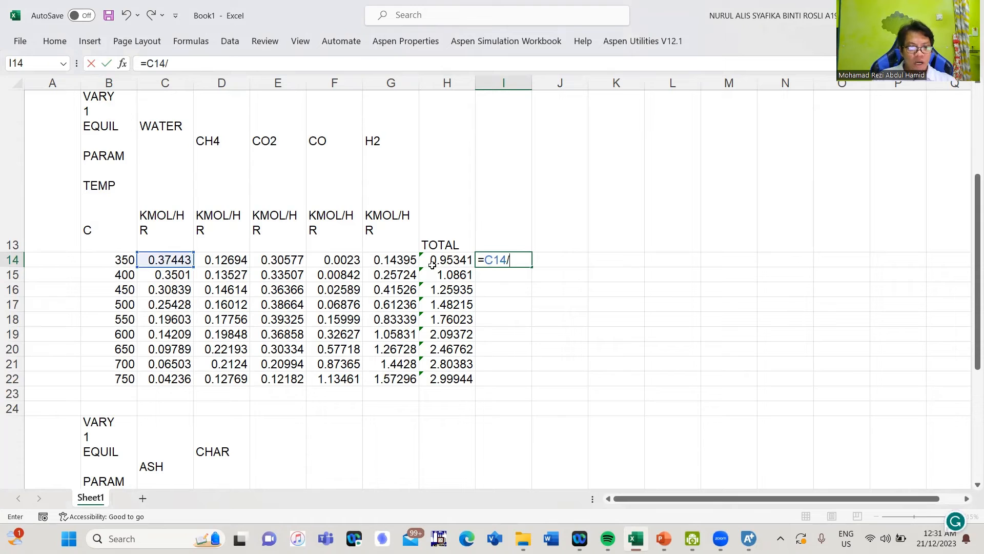
click(458, 259)
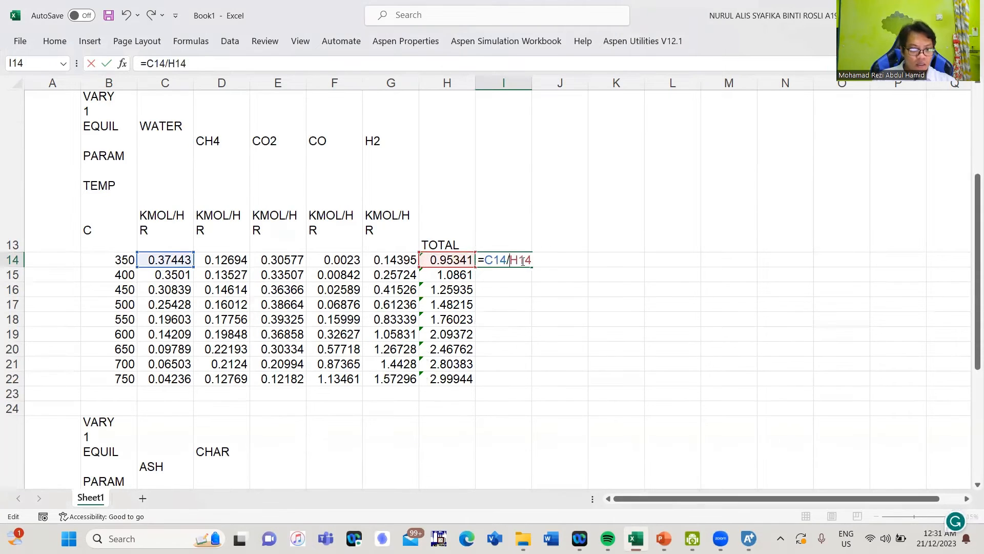
text($)
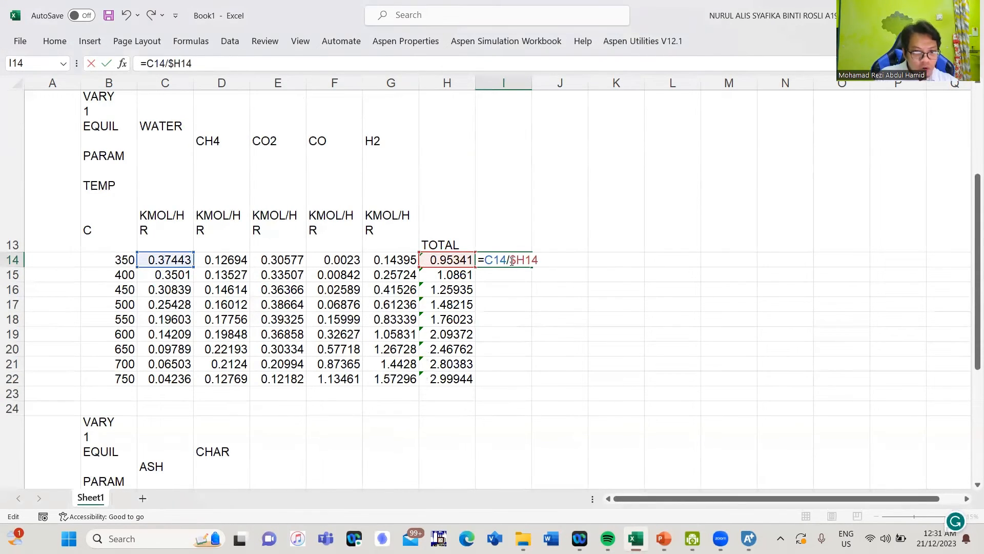
key(Right)
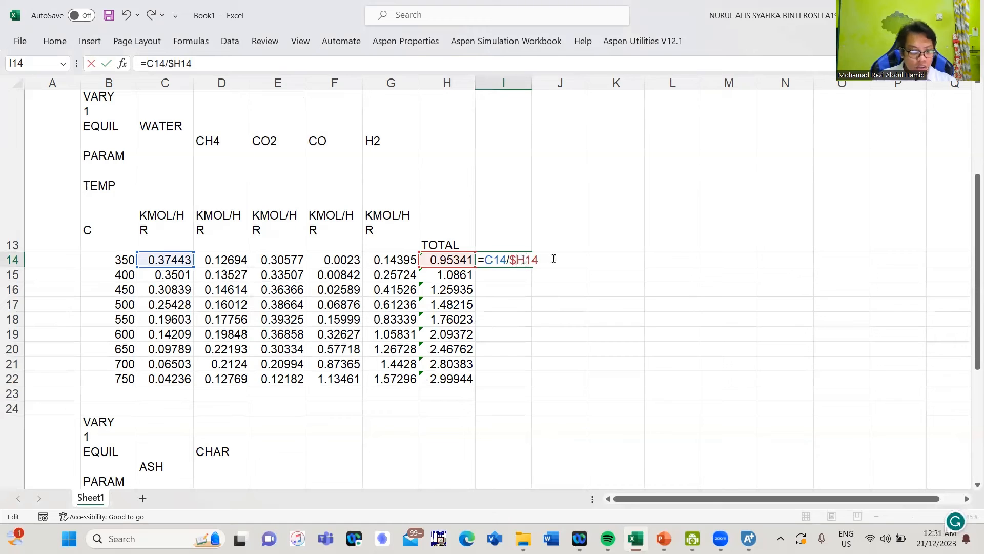
text($14)
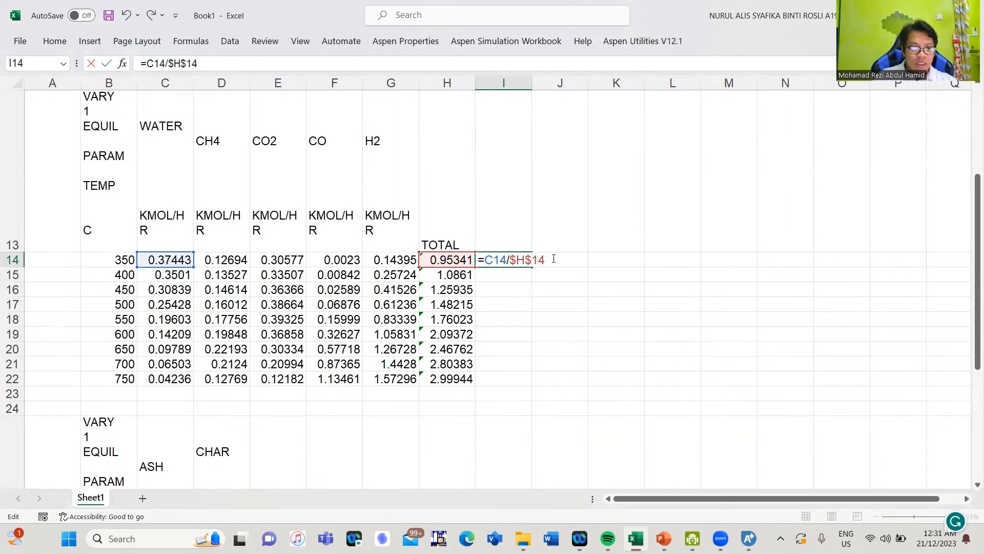
text(*1)
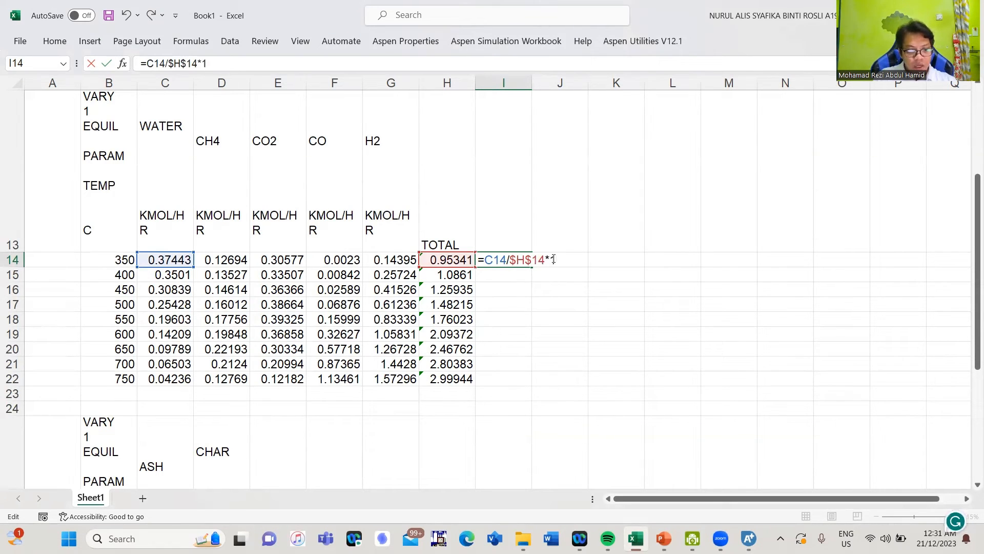
text(00)
key(Return)
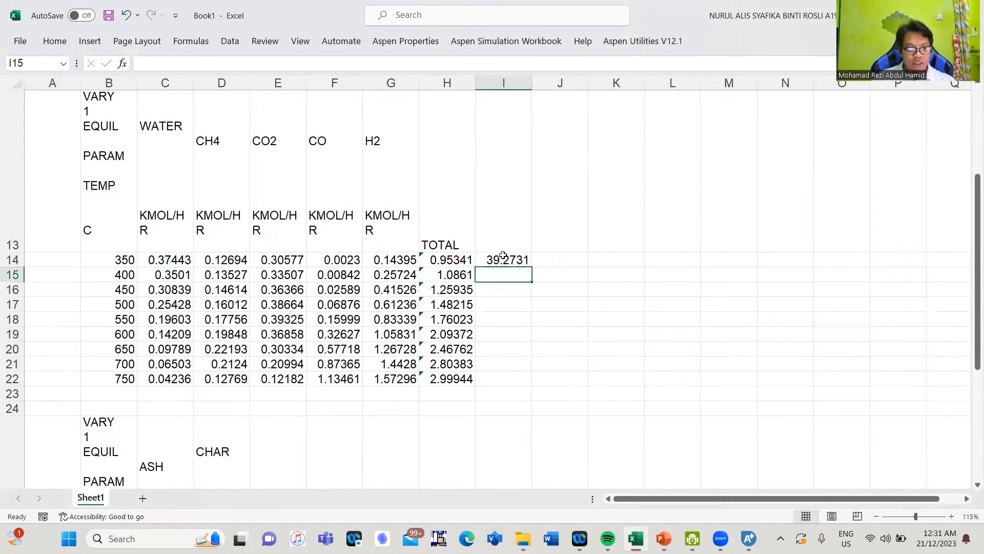
Fill the 350 percentage formula across to M14 and inspect the H2 result
click(508, 259)
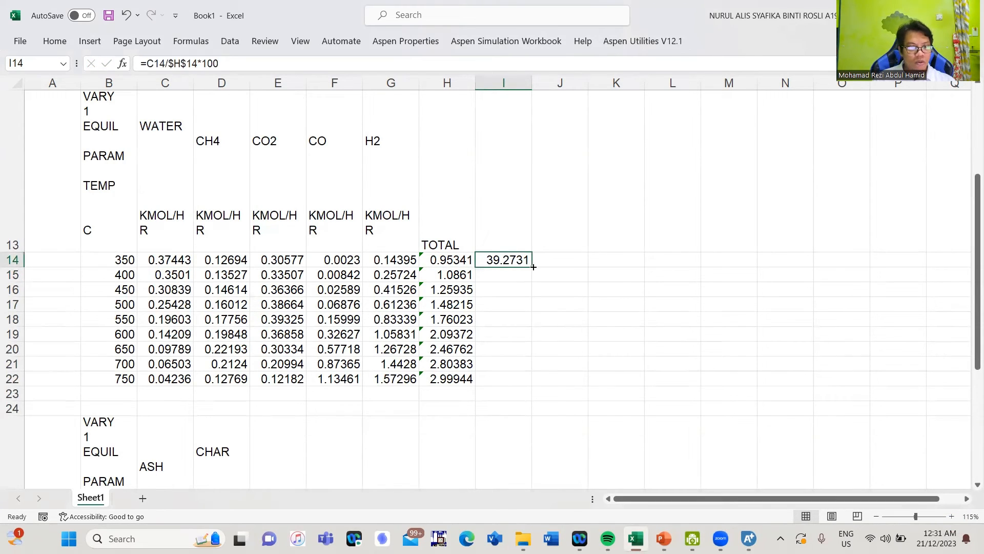
drag(533, 266, 731, 263)
click(634, 322)
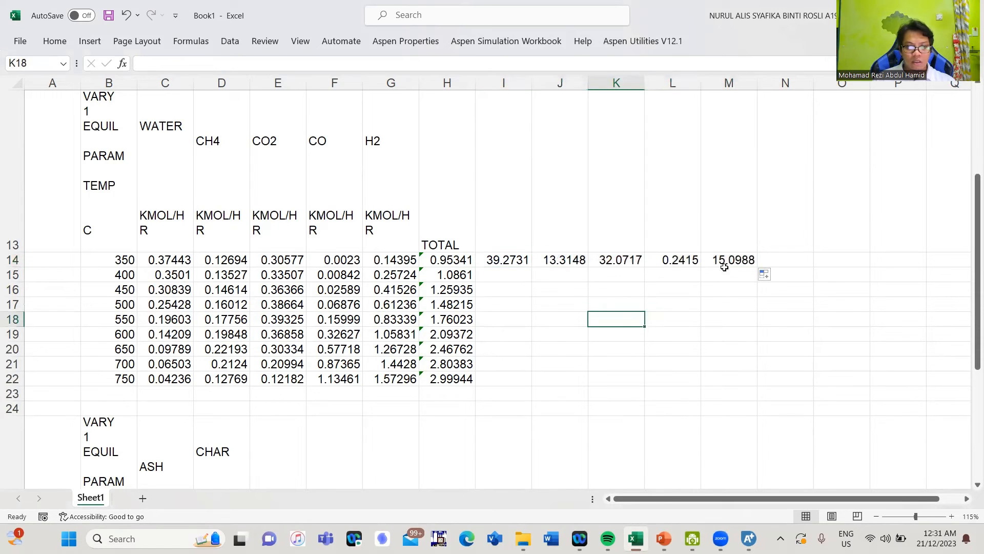
click(731, 261)
double_click(732, 262)
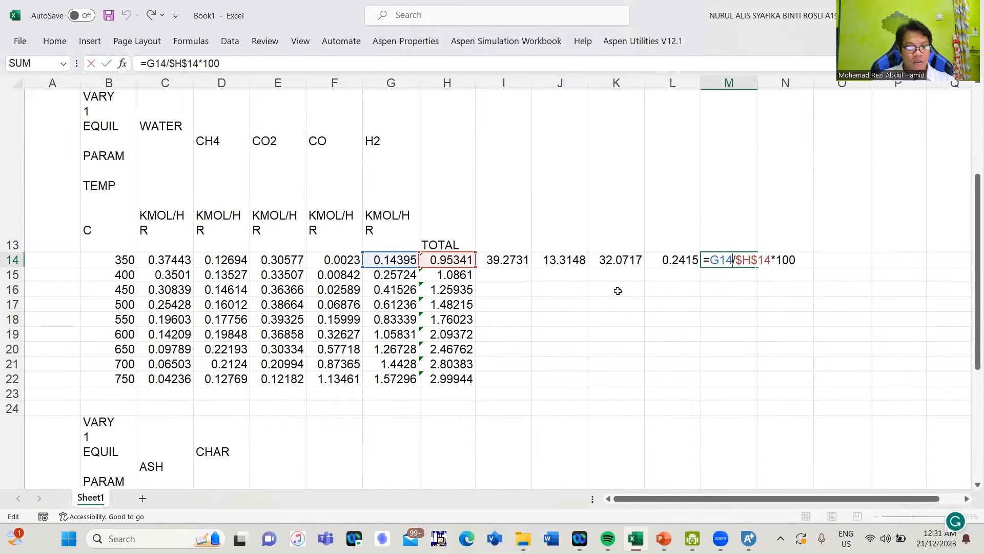
click(510, 288)
Fill the water percentage down to I22 and inspect the 750 formula
click(518, 260)
drag(539, 379, 539, 384)
click(507, 381)
double_click(507, 384)
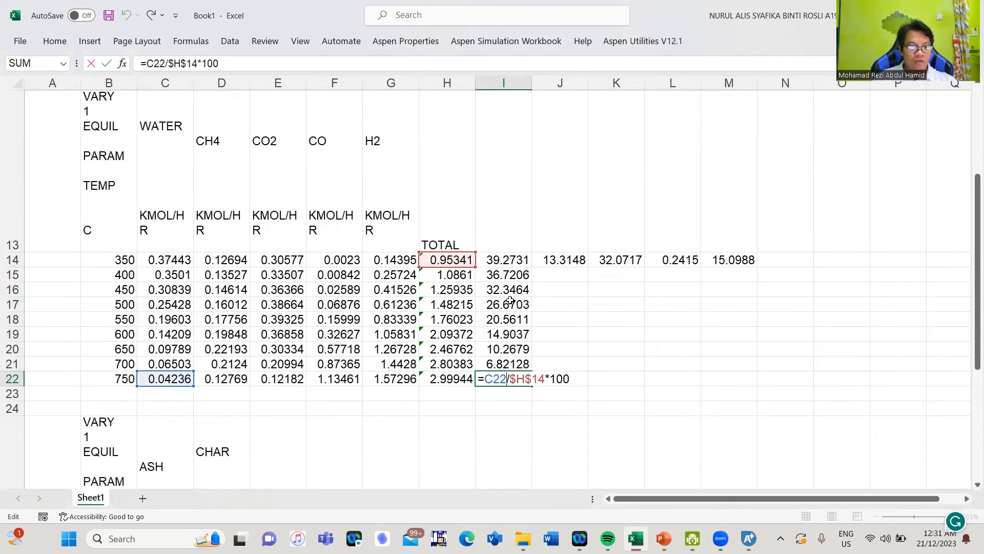
key(Escape)
Change the 400 row divisor to H15 and fill its gas percentages across
double_click(503, 277)
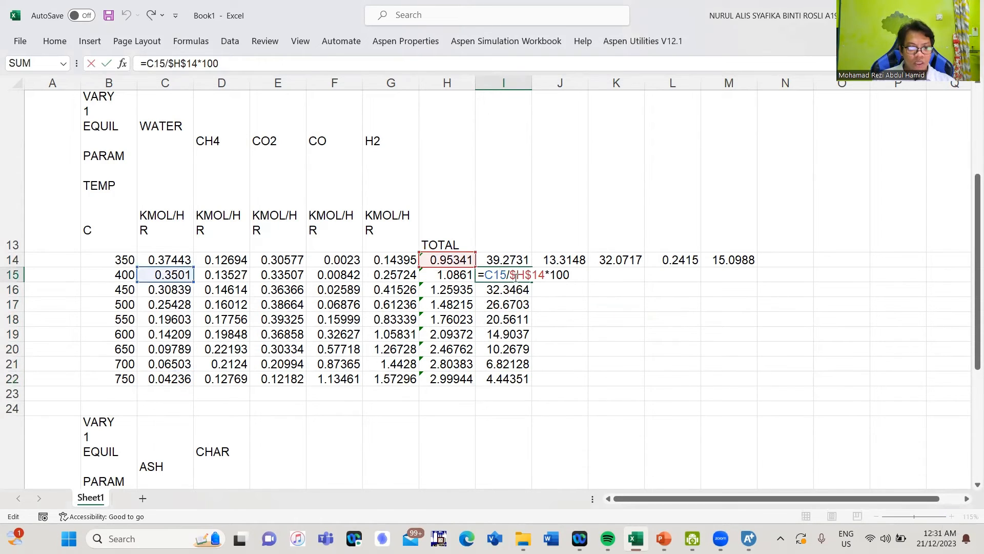
drag(461, 254, 462, 277)
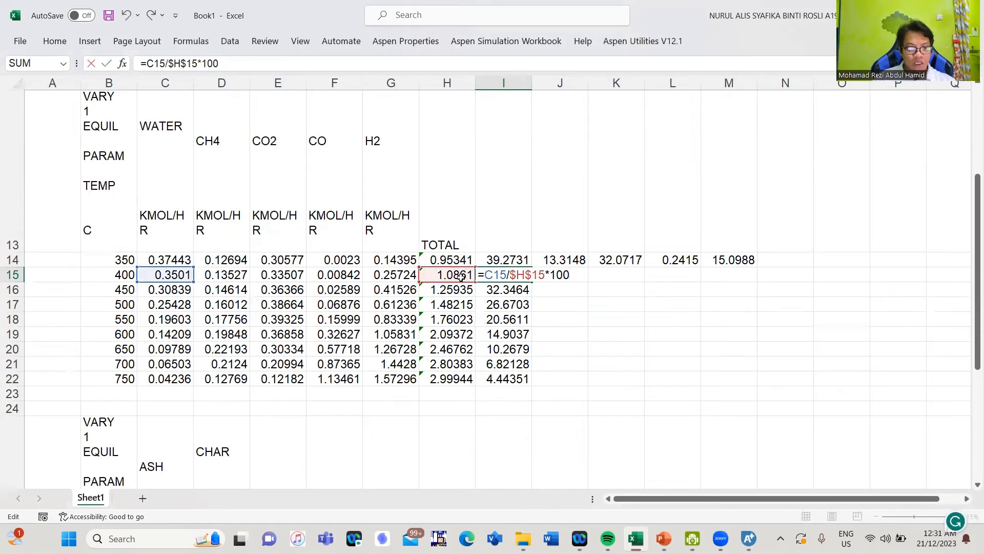
key(Return)
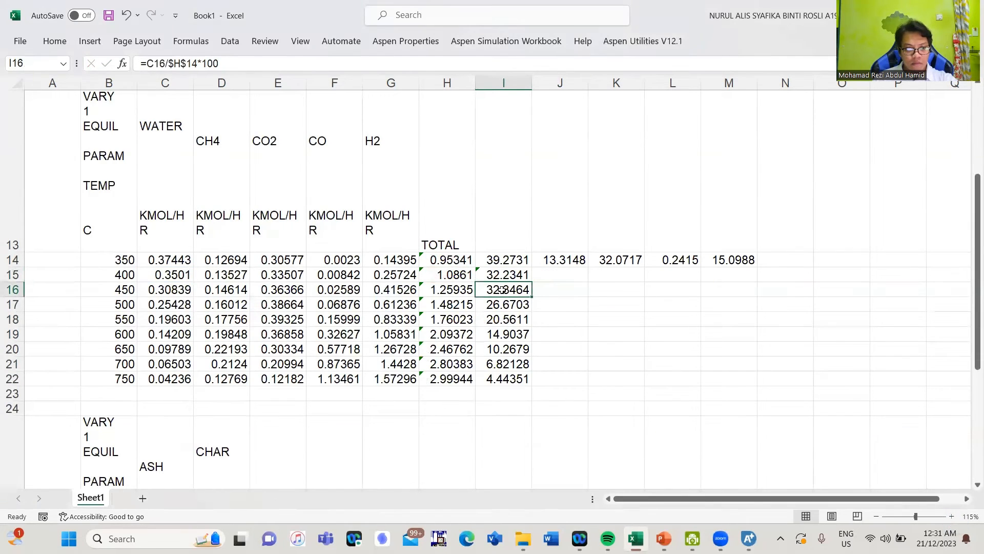
click(509, 276)
drag(533, 281, 751, 283)
double_click(573, 276)
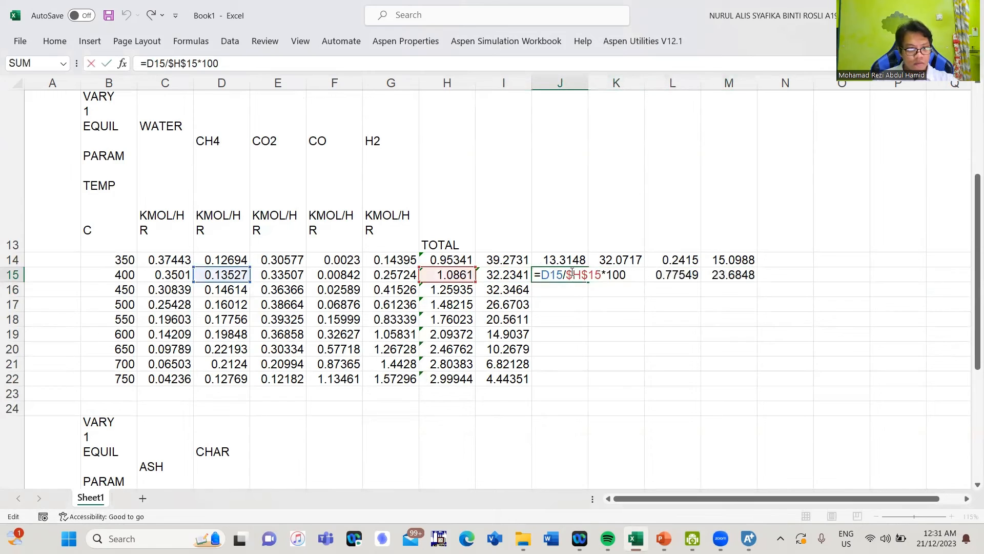
key(Escape)
Change the 450 row divisor to H16 and fill its gas percentages across
double_click(514, 289)
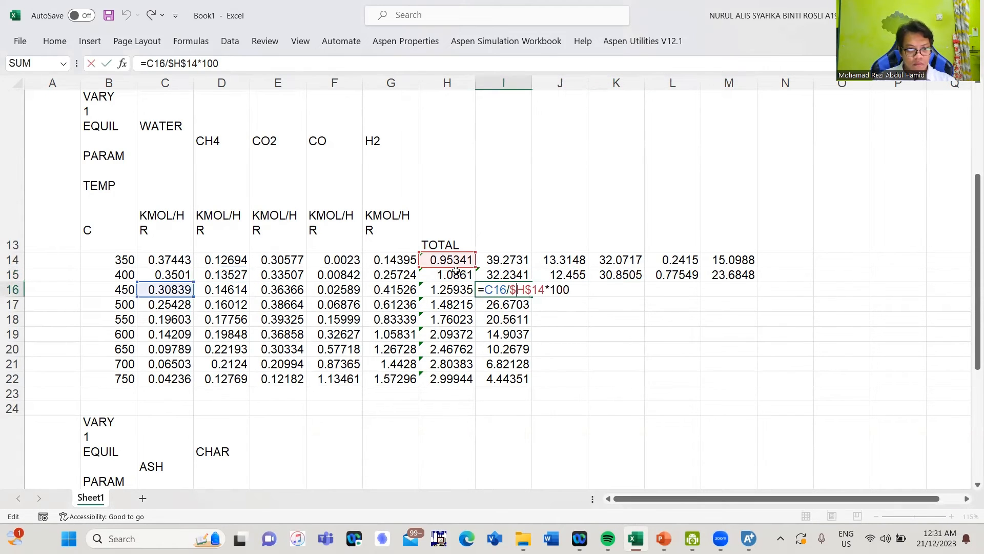
drag(456, 267, 459, 291)
key(Return)
click(523, 294)
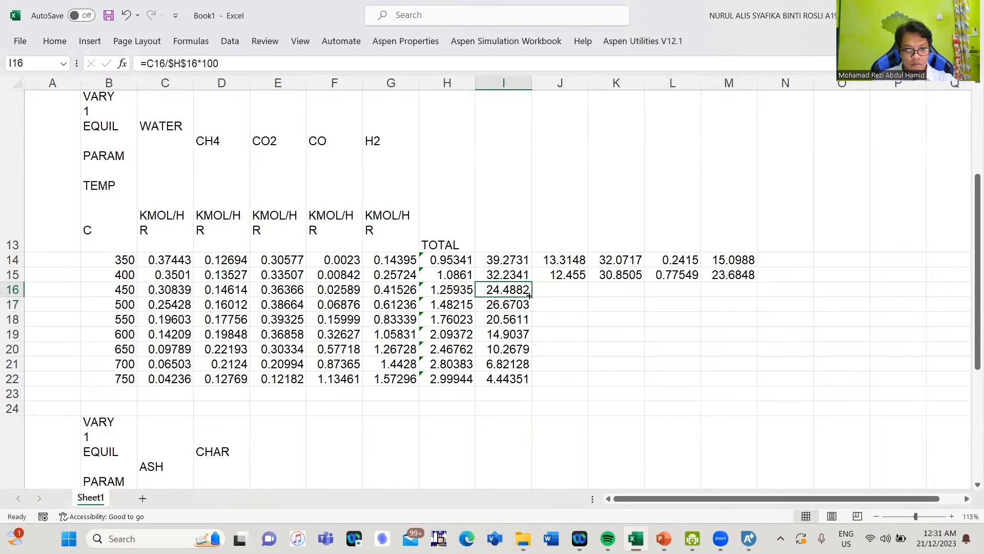
drag(531, 297, 746, 297)
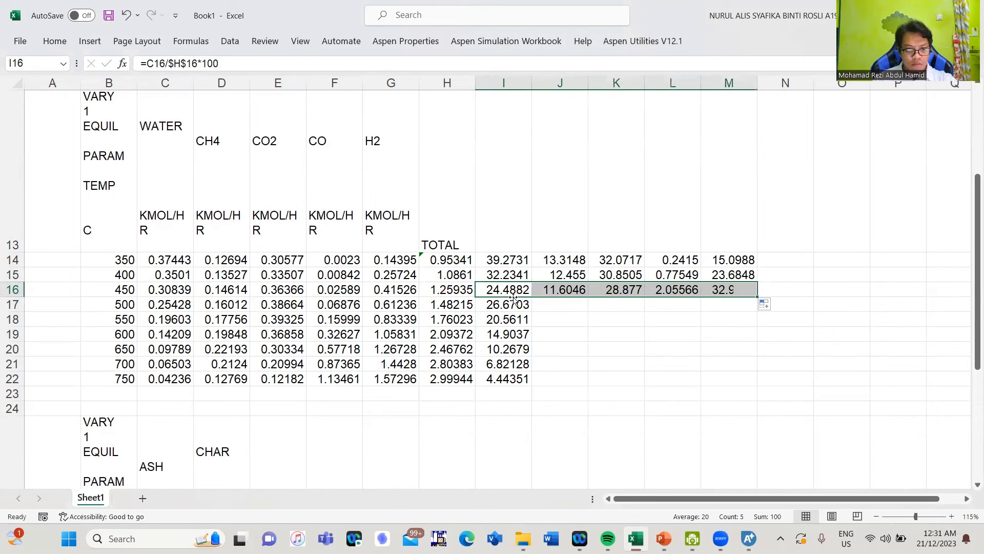
Point the 500 and 550 water percentages at their own totals H17 and H18
click(461, 304)
double_click(460, 303)
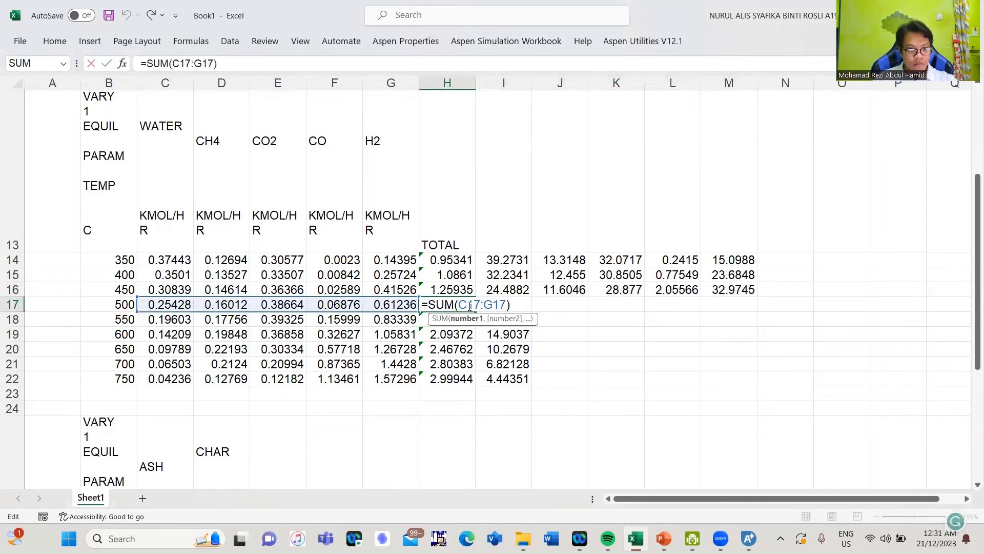
key(Escape)
click(508, 304)
double_click(507, 304)
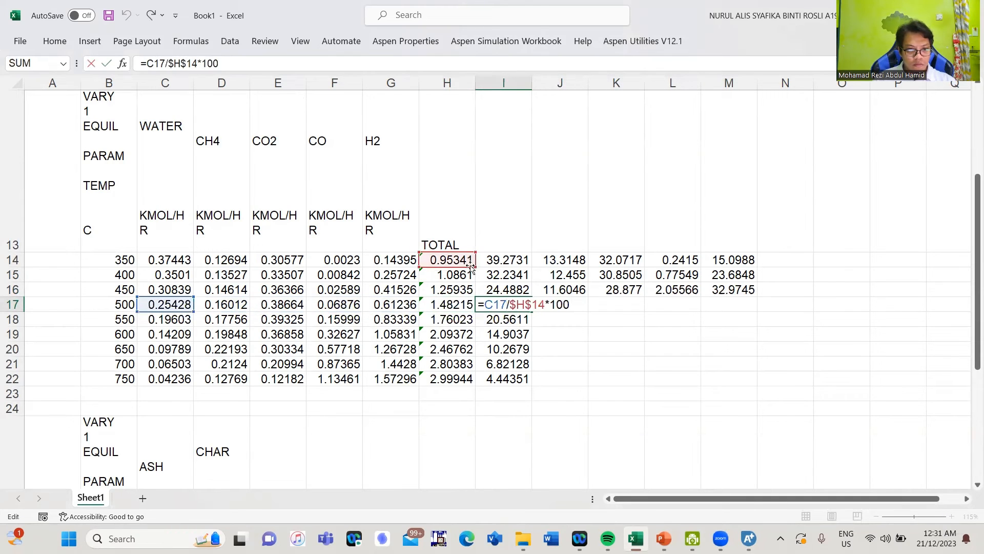
drag(468, 268, 468, 312)
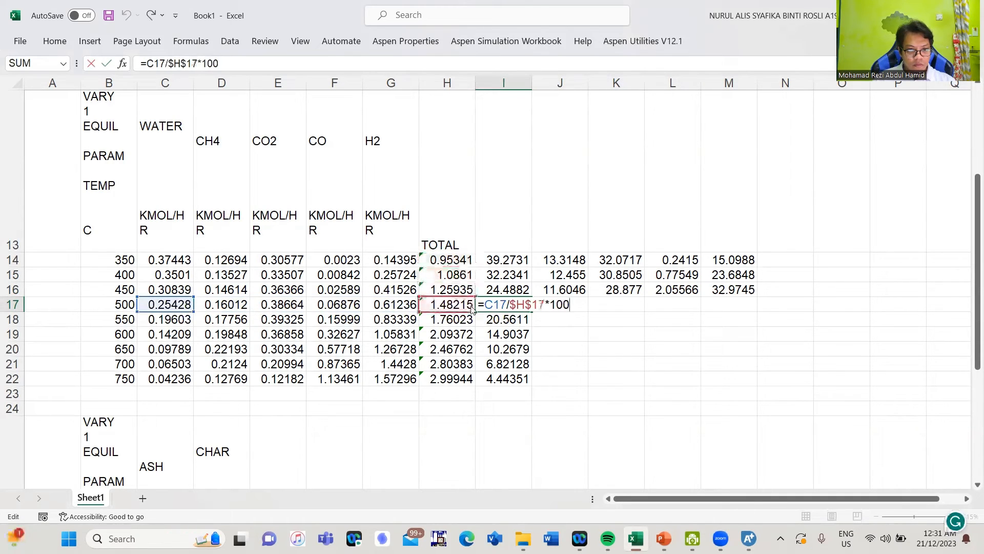
key(Return)
double_click(508, 319)
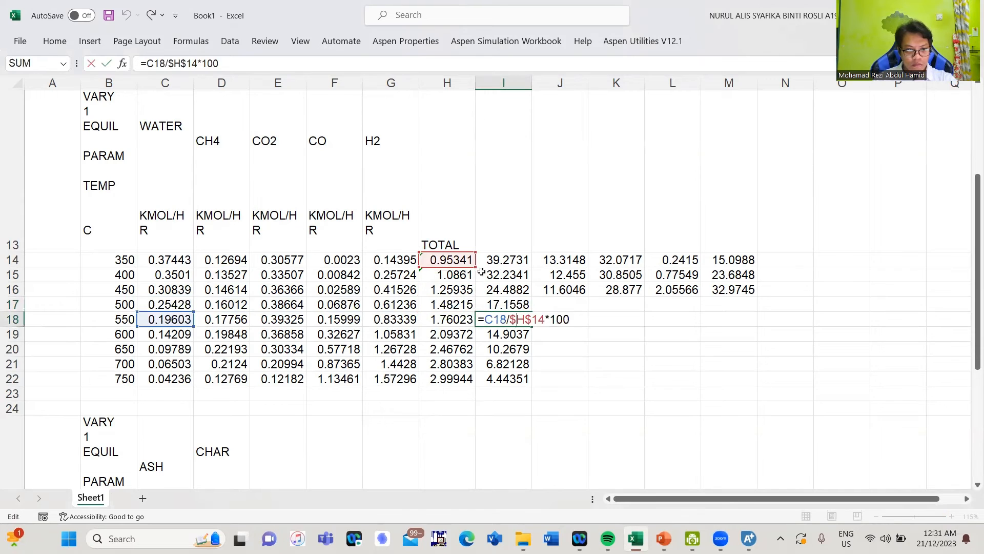
click(469, 325)
key(Return)
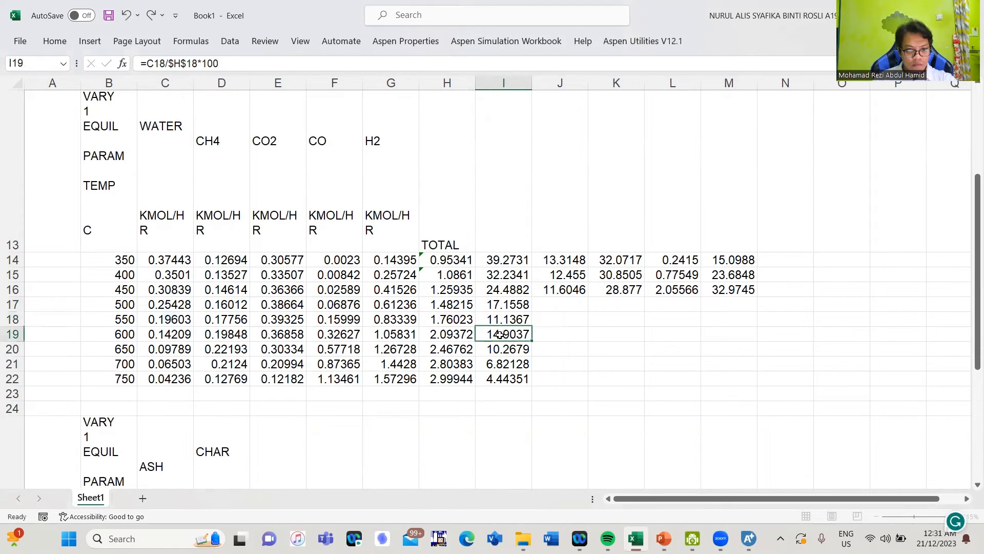
Point the 600–750 water percentages at their own totals H19 through H22
double_click(500, 334)
drag(458, 268, 459, 343)
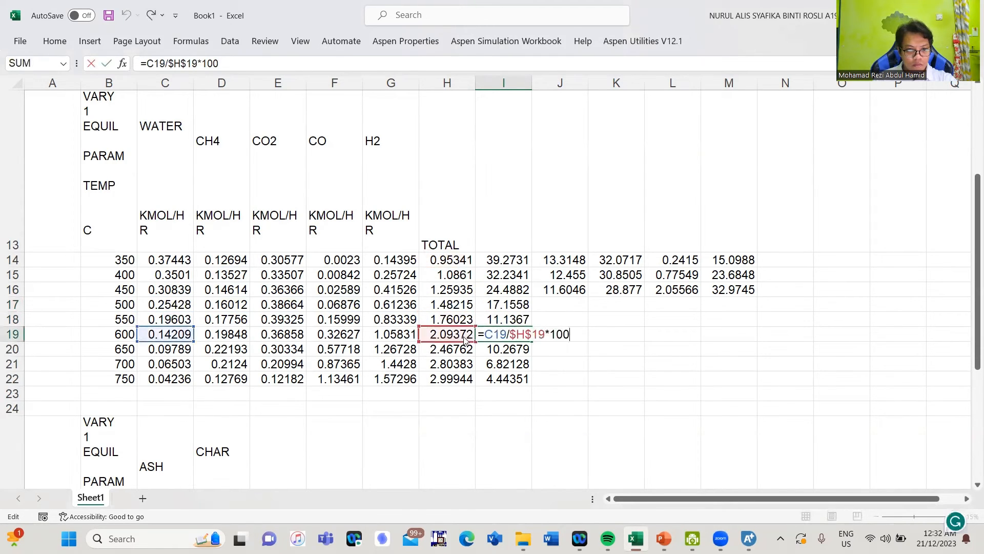
key(Return)
double_click(491, 351)
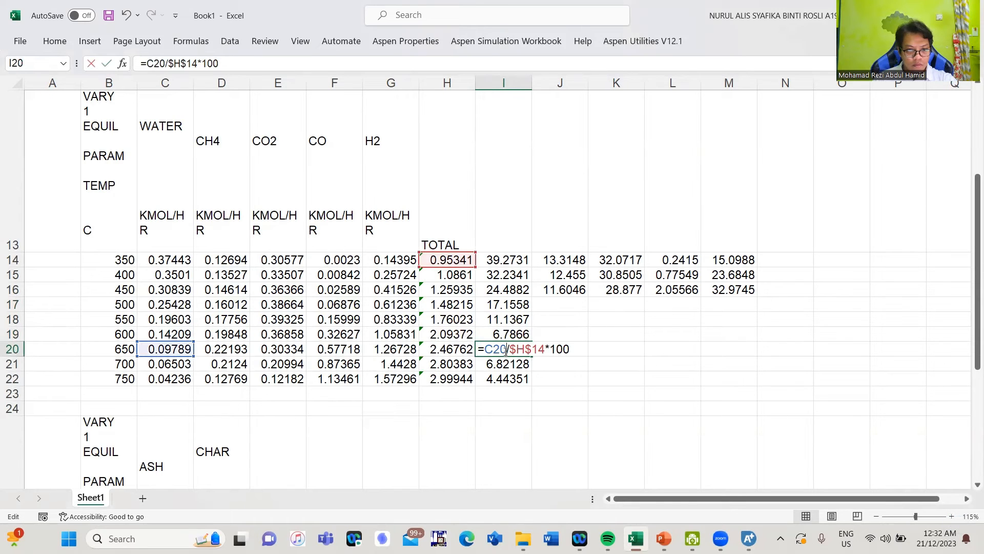
drag(453, 266, 461, 358)
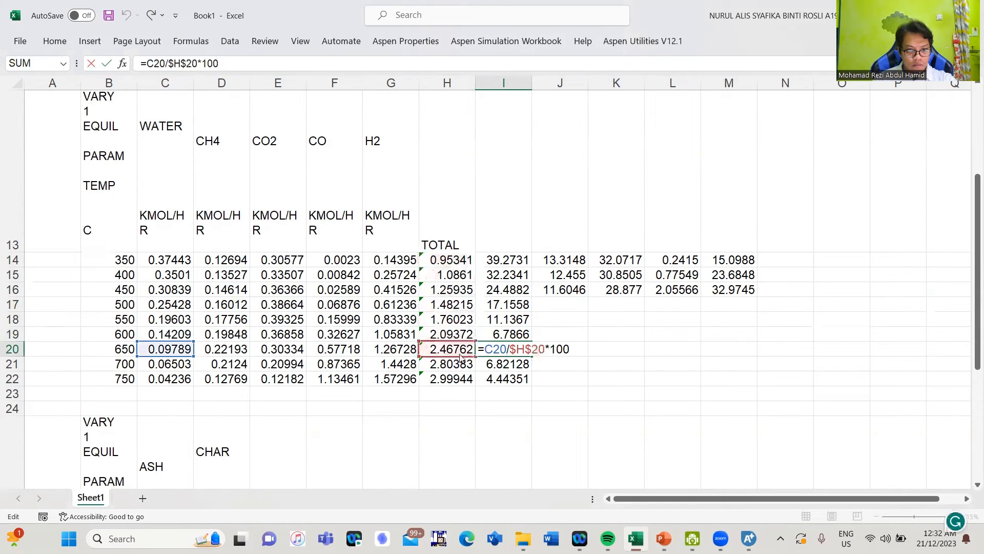
key(Return)
double_click(497, 364)
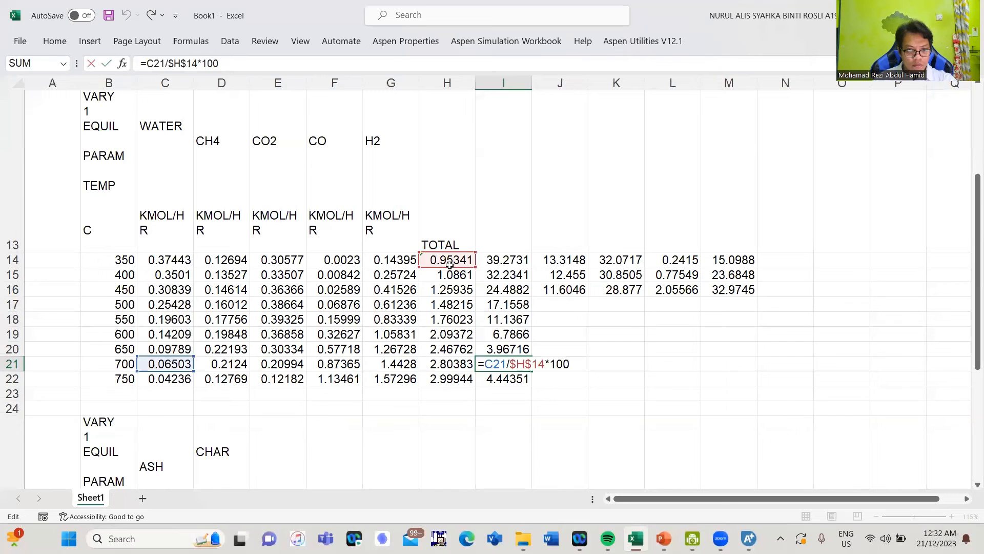
drag(452, 266, 449, 363)
key(Return)
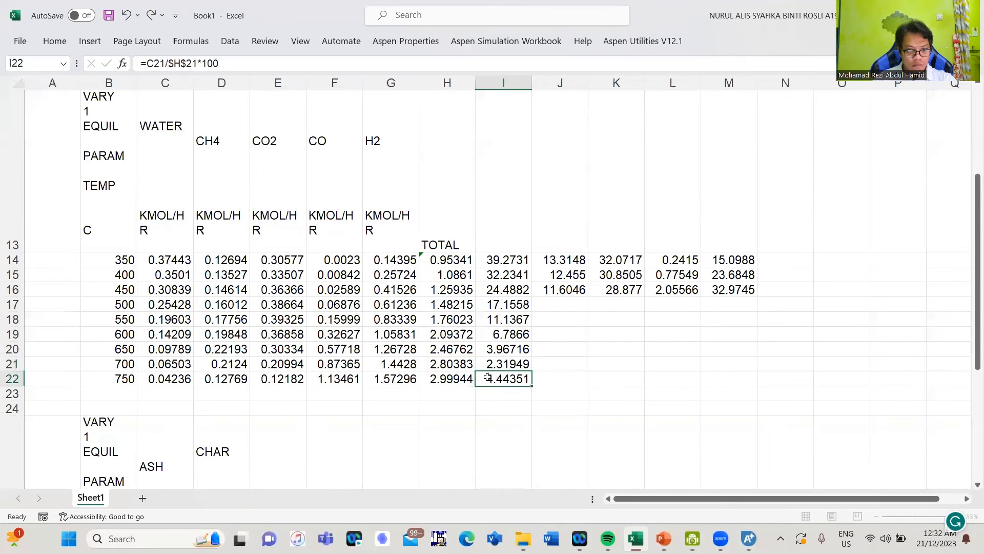
key(F2)
drag(441, 272, 445, 379)
key(Return)
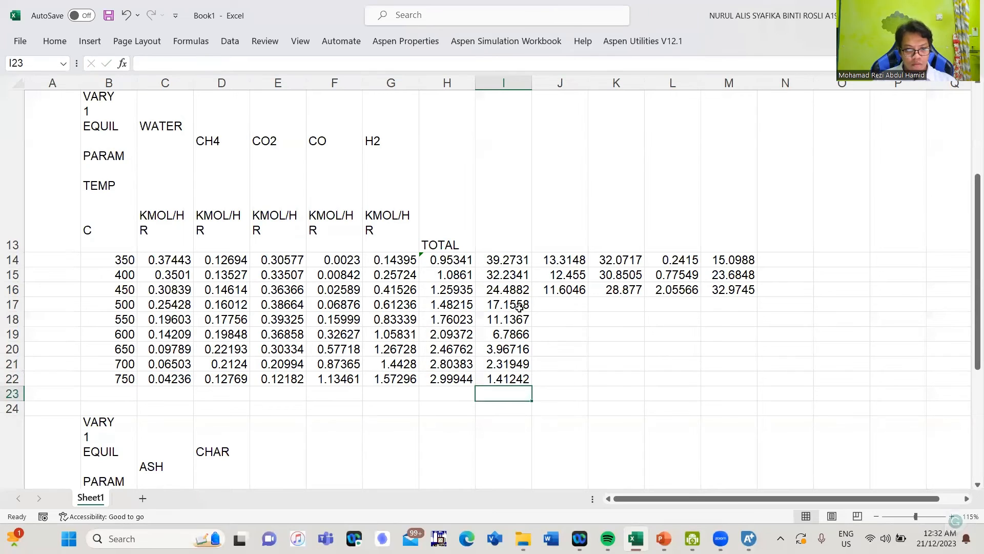
Fill the mol% formulas for the 500, 550 and 600 °C rows across to column M
click(526, 309)
drag(534, 312, 754, 312)
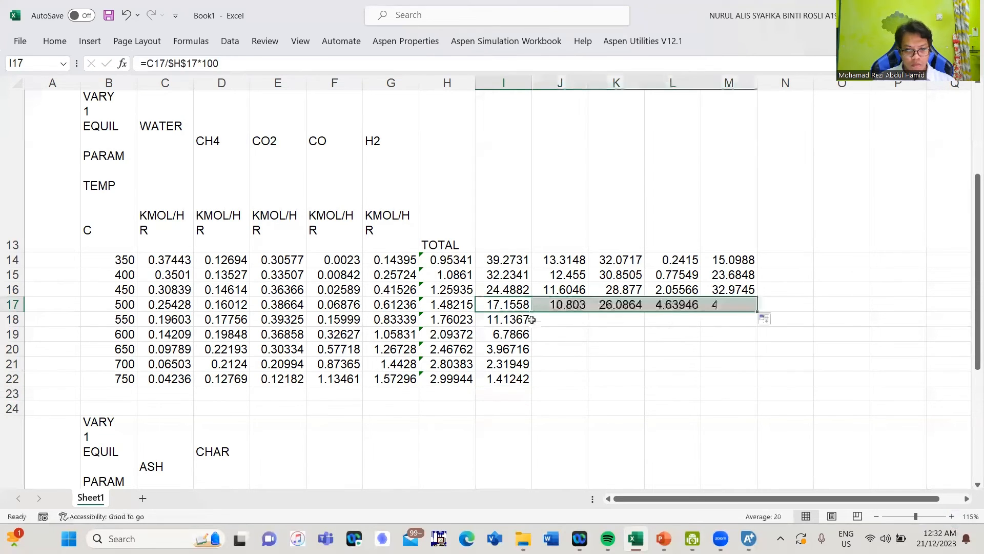
click(521, 320)
drag(534, 328, 754, 321)
click(521, 335)
drag(533, 341, 754, 336)
Fill the mol% formulas for the 650, 700 and 750 °C rows across to column M
click(523, 351)
drag(532, 355, 753, 350)
click(522, 365)
drag(533, 369, 734, 371)
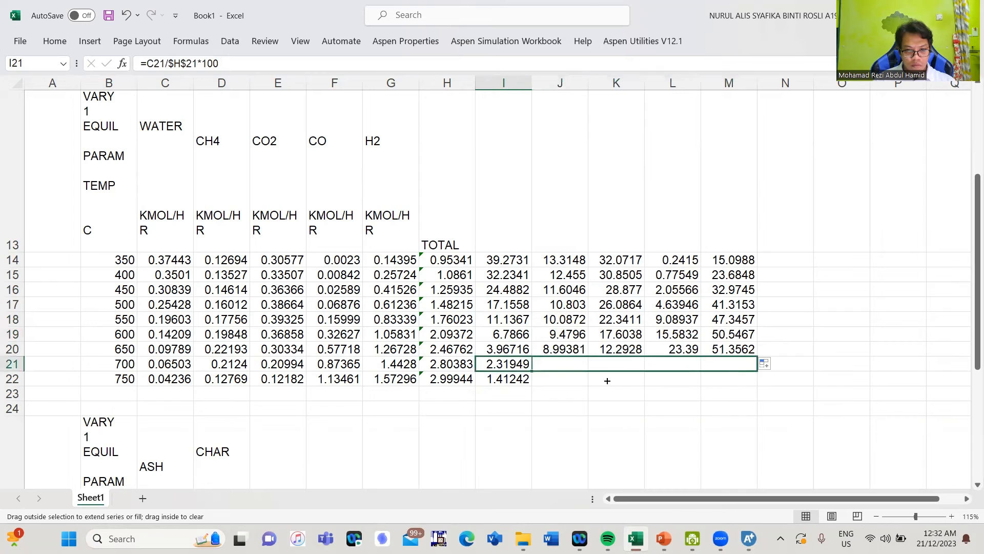
click(521, 380)
drag(533, 385, 736, 383)
click(493, 164)
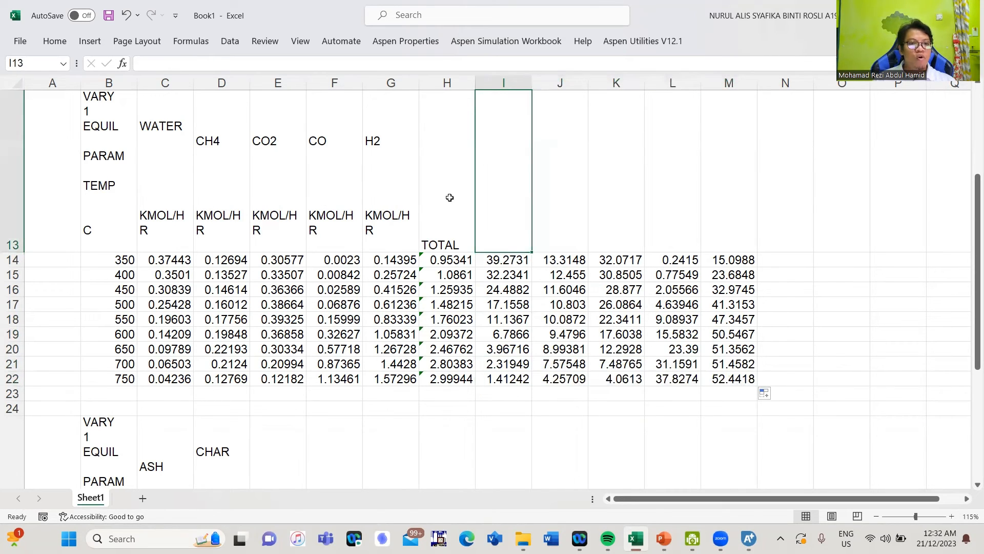
Enter the header 'MOL% OF WATER' in I13 and copy it into J13 through M13
text(MOL)
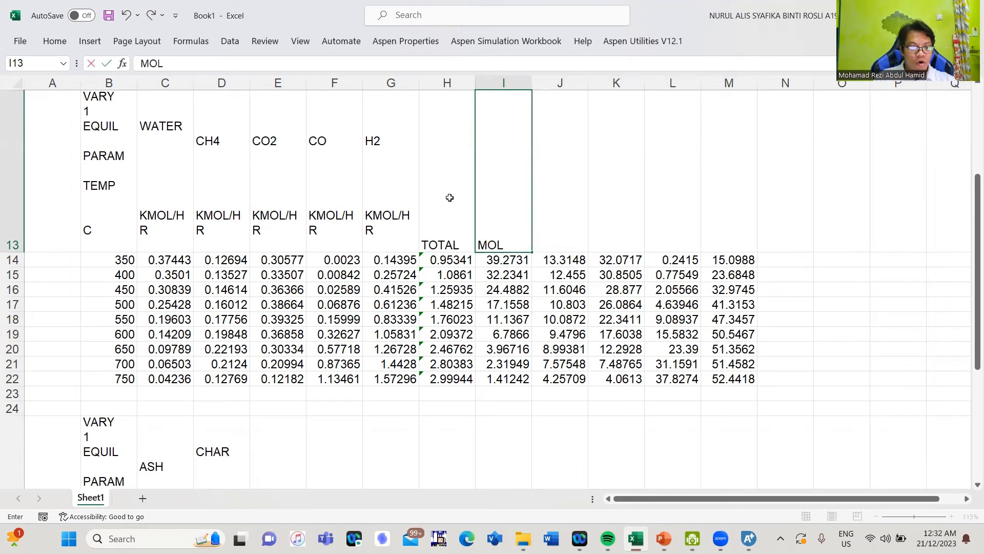
text(%)
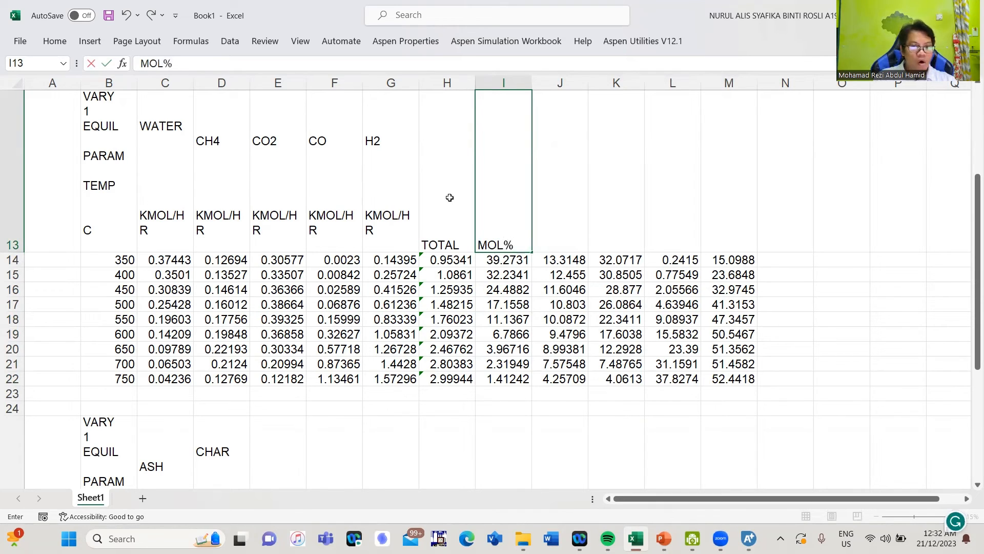
text( OF WATER)
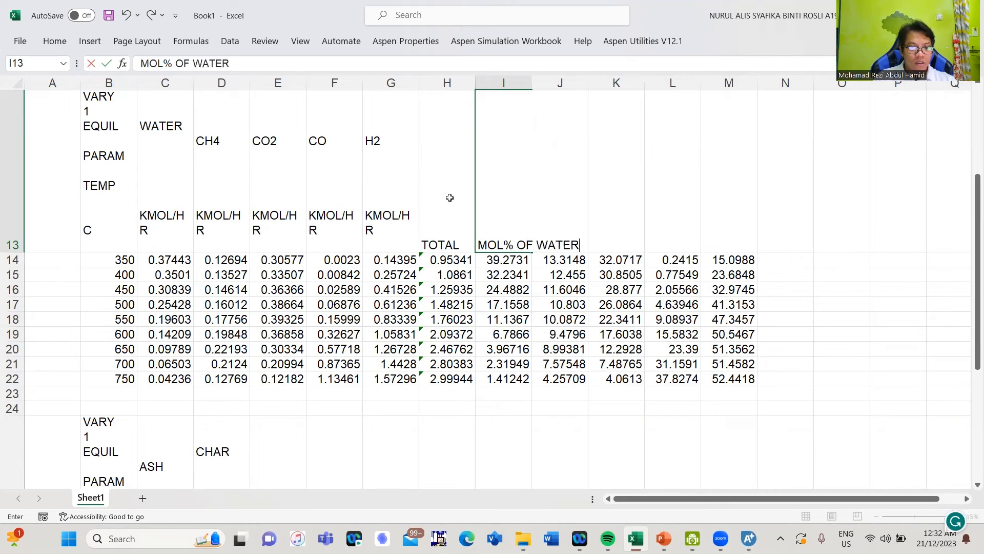
key(Return)
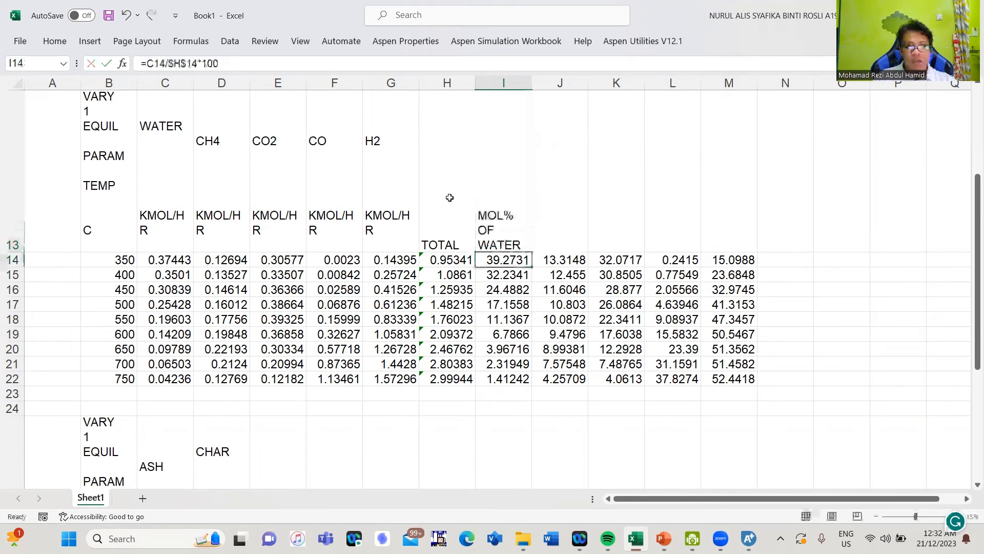
click(498, 197)
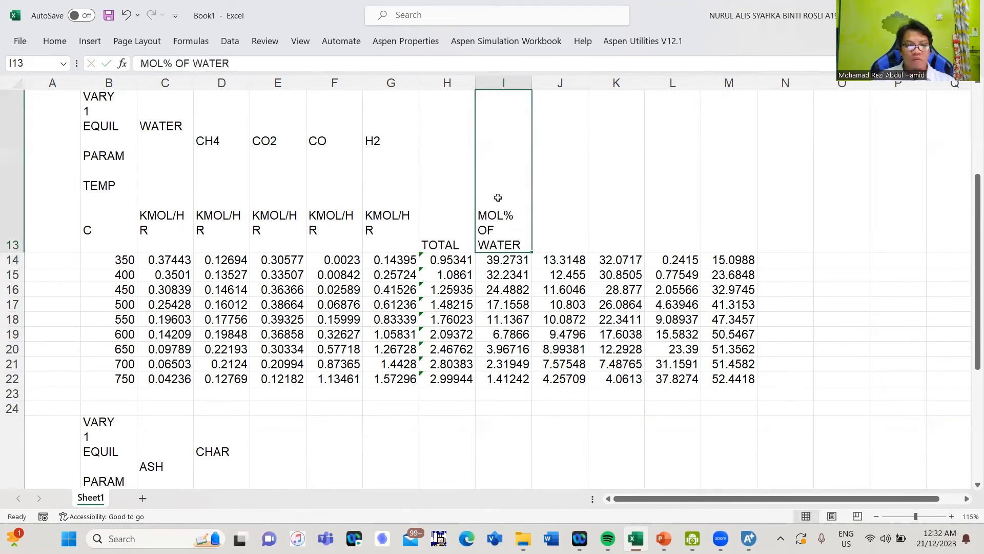
key(ctrl+c)
click(549, 209)
key(ctrl+v)
click(618, 193)
key(ctrl+v)
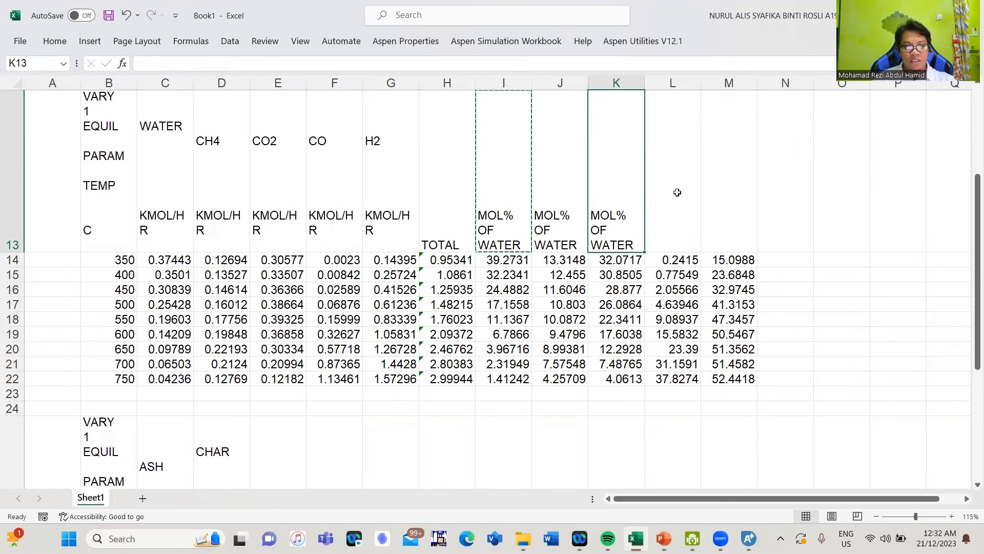
click(676, 193)
key(ctrl+v)
click(734, 188)
key(ctrl+v)
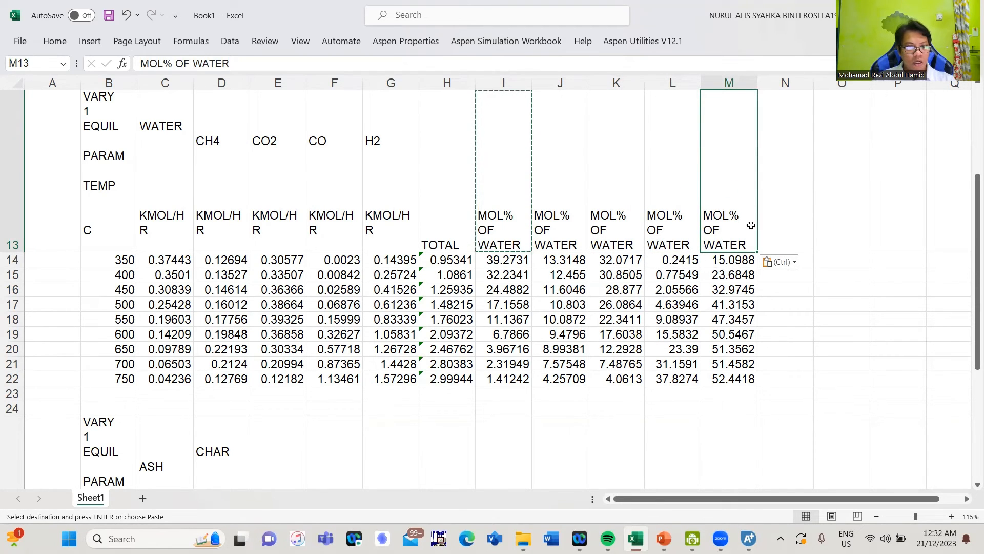
key(Escape)
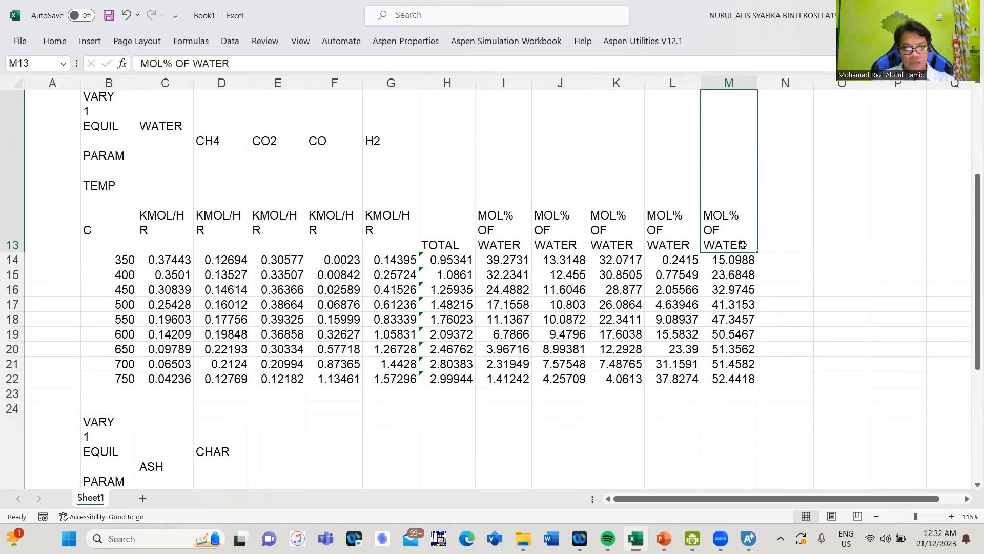
Change the M13 header to 'MOL% OF H2' and L13 to 'MOL% OF CO'
double_click(743, 244)
drag(746, 245, 704, 245)
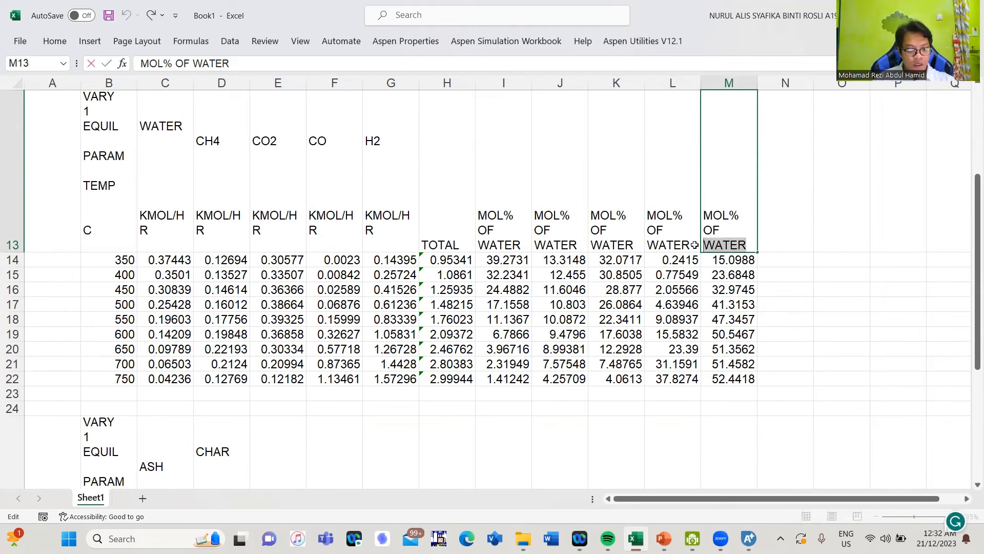
text(h2)
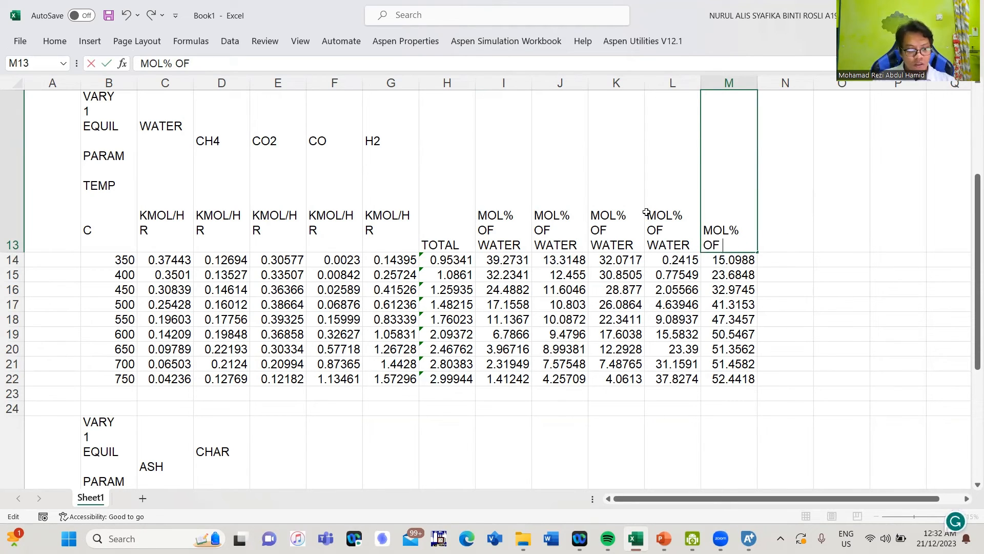
key(Return)
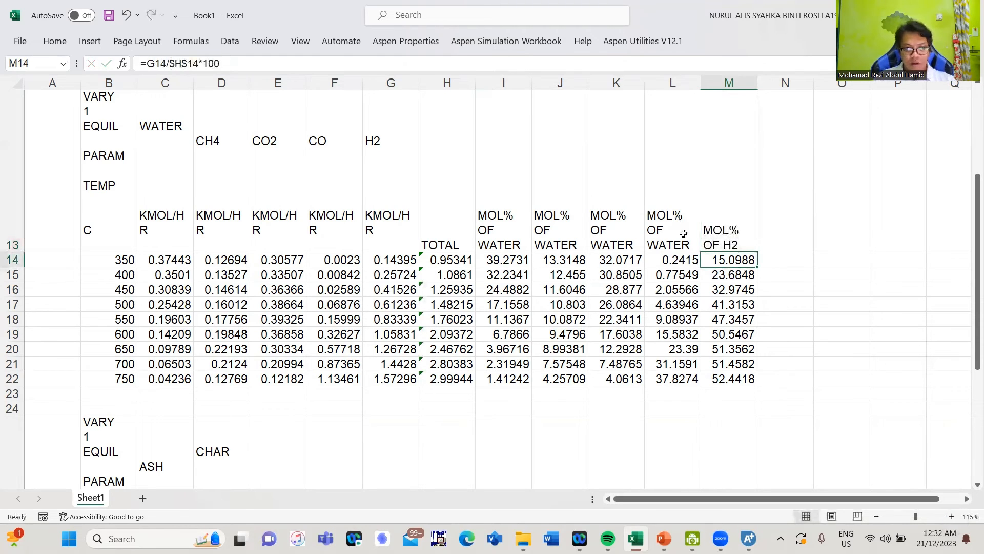
double_click(687, 246)
drag(687, 247, 639, 242)
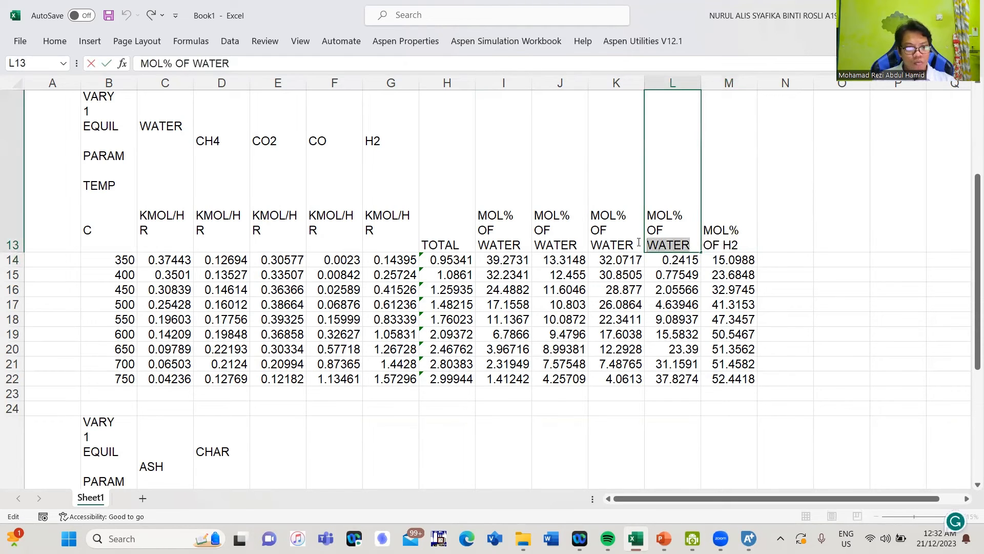
text(CO)
key(Return)
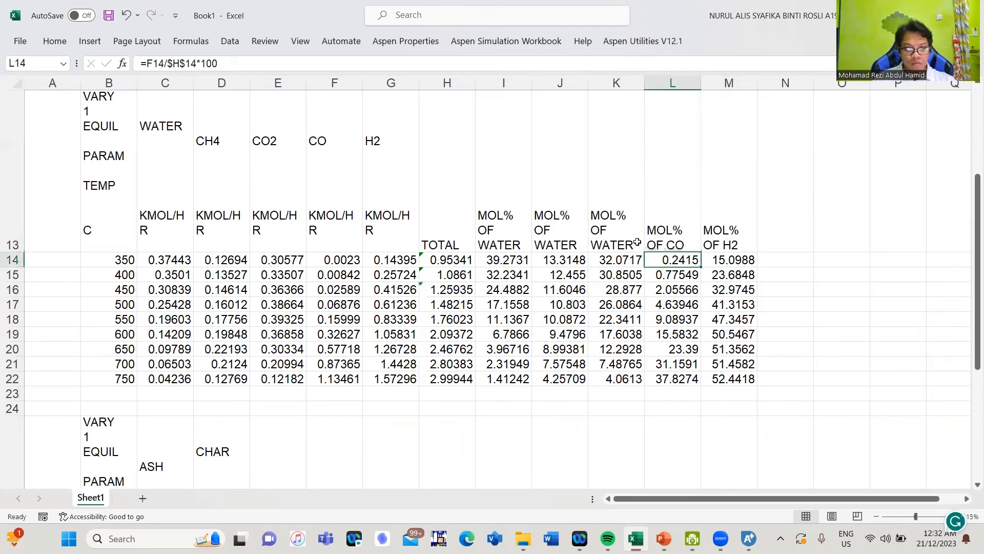
Change the K13 header to 'MOL% OF CO2' and J13 to 'MOL% OF CH4'
click(637, 242)
double_click(638, 241)
drag(637, 242, 594, 244)
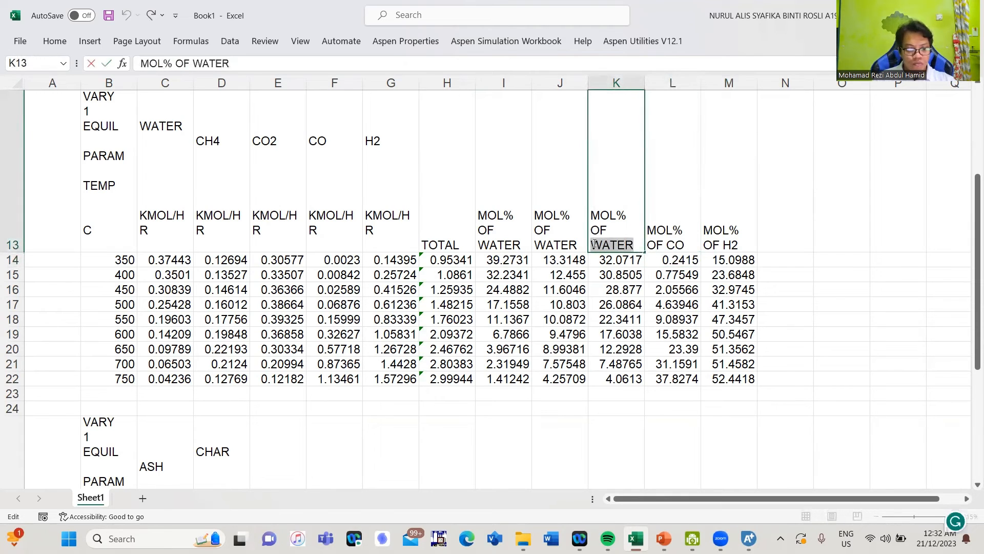
text(CO2)
key(Return)
click(582, 244)
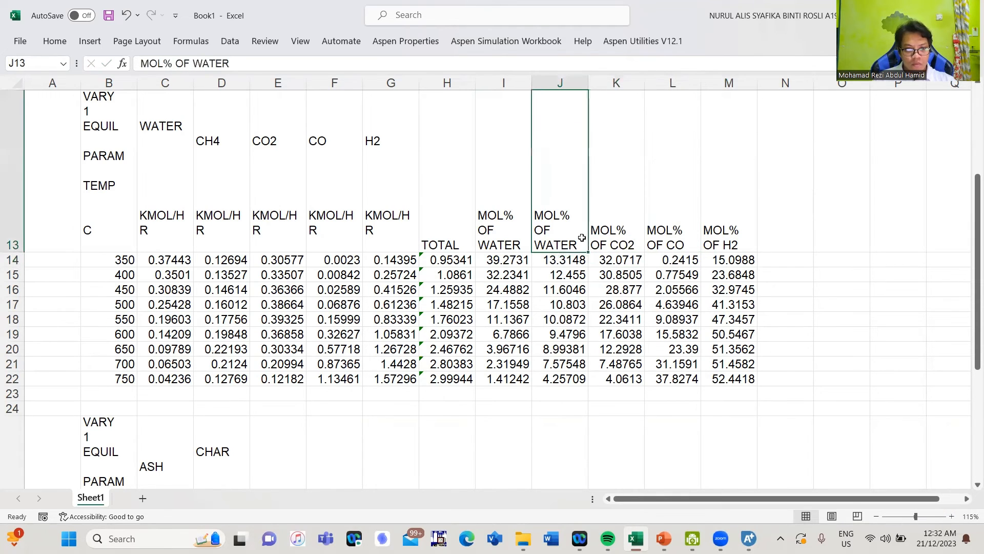
double_click(583, 245)
drag(583, 245, 512, 247)
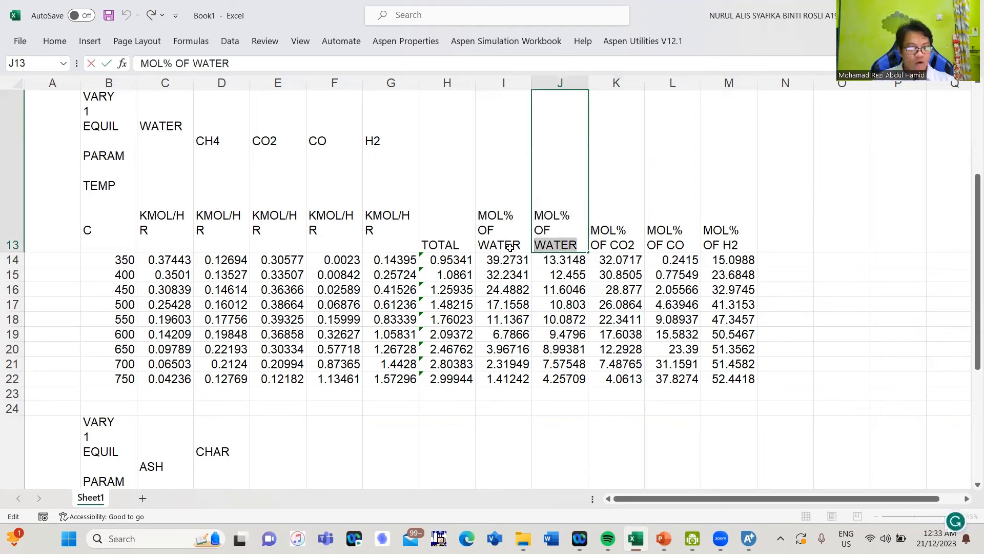
text(CH4)
key(Return)
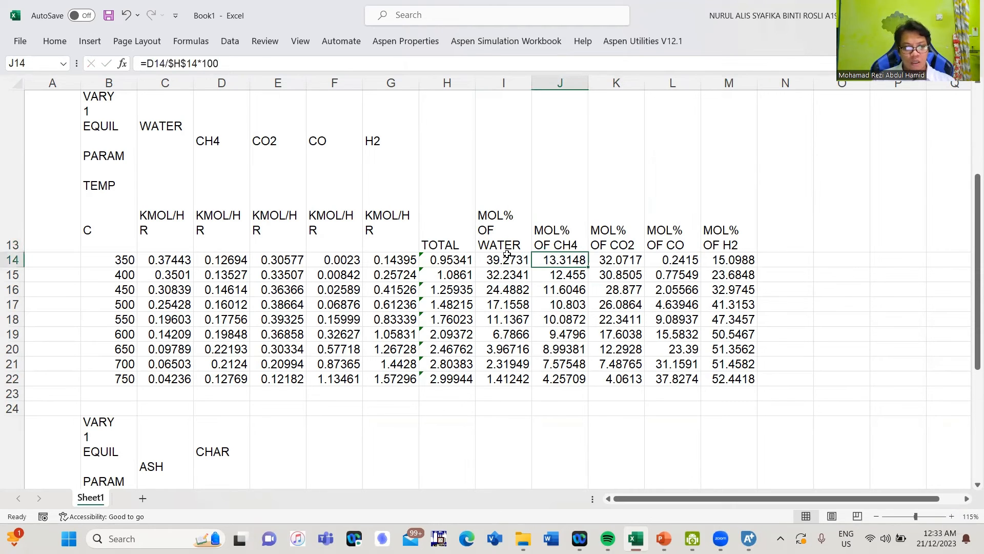
drag(510, 259, 768, 277)
click(790, 290)
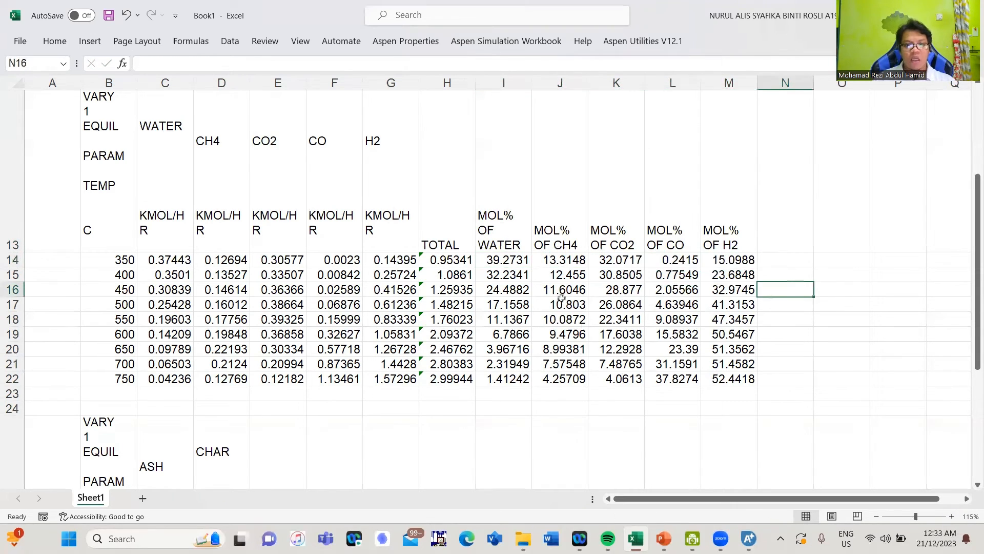
Insert a straight-line scatter chart of temperatures B14:B22 against CH4–H2 mol% in J14:M22
drag(131, 261, 129, 379)
drag(562, 259, 739, 379)
click(88, 41)
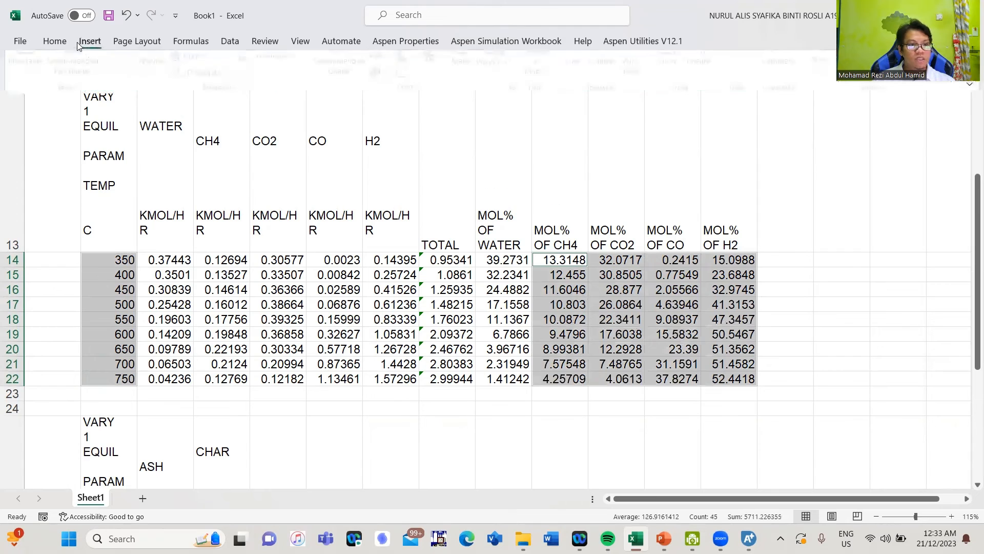
click(406, 93)
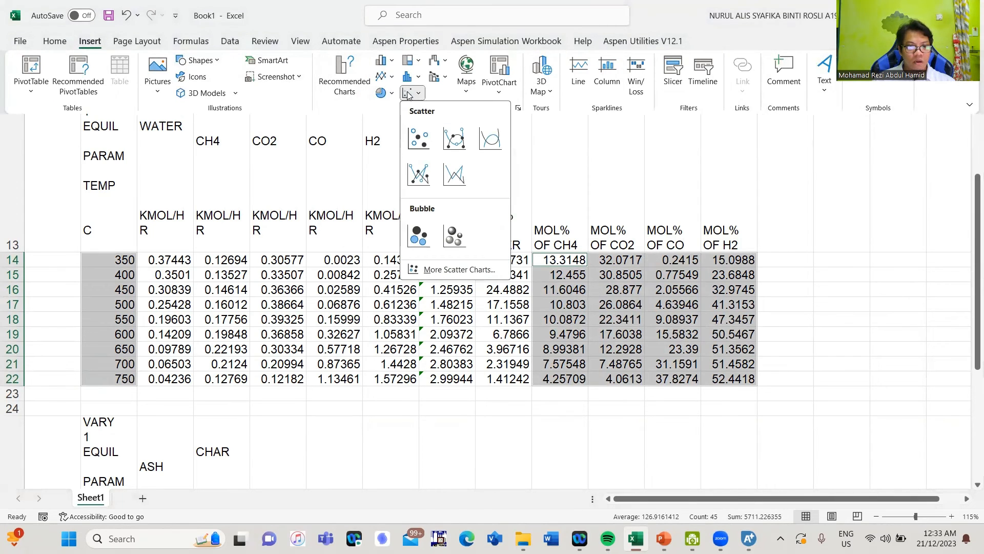
click(453, 172)
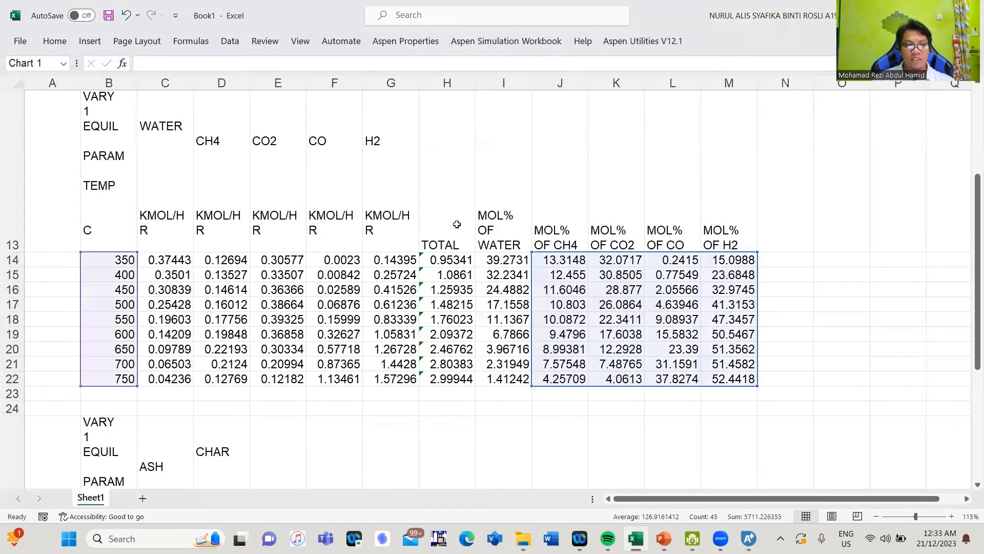
Move the new scatter chart to the right of the tables
scroll(461, 211, down, 2)
drag(434, 114, 724, 321)
scroll(703, 322, down, 1)
scroll(698, 316, down, 4)
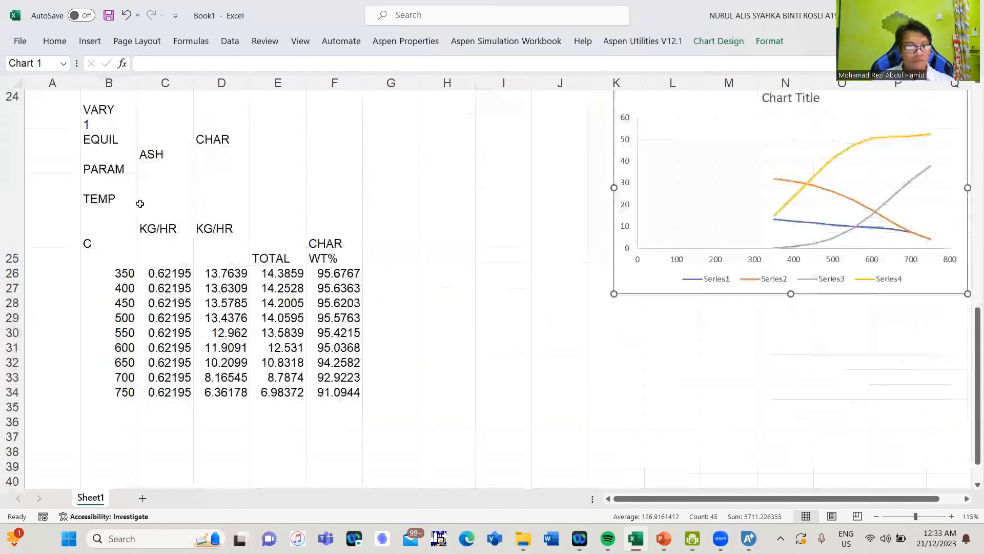
Insert a markers-only scatter chart of B26:B34 temperatures against CHAR WT% in F26:F34, placed below the gas chart
drag(114, 185, 110, 305)
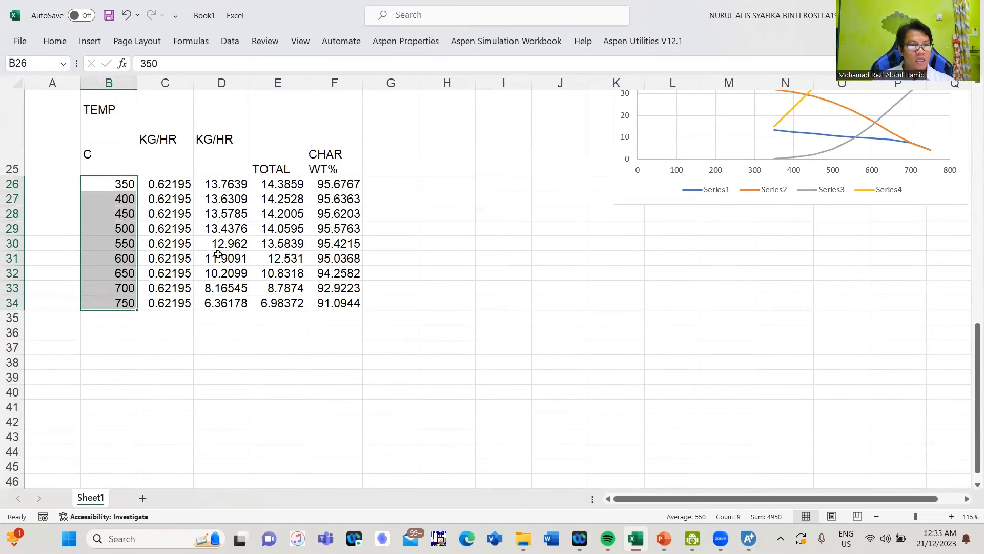
drag(330, 183, 333, 305)
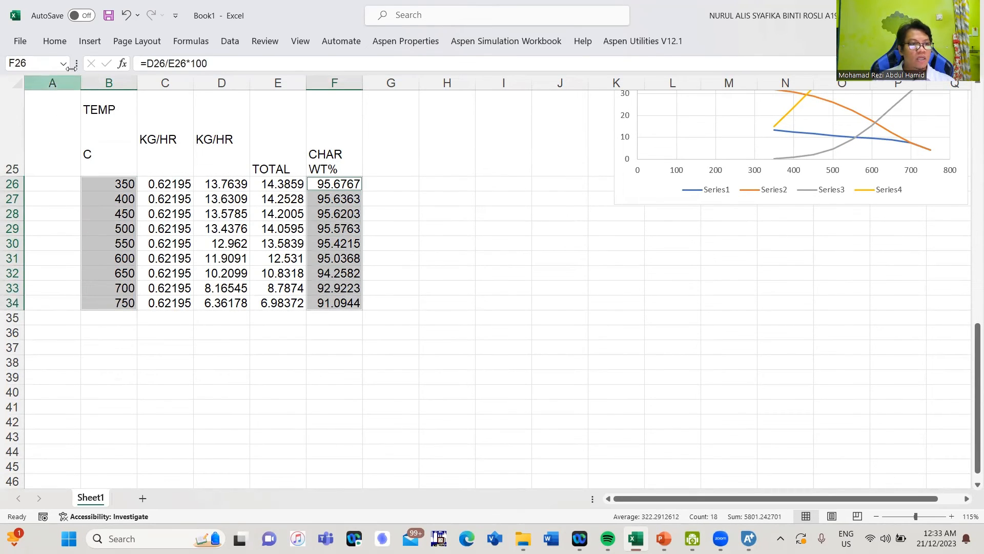
click(90, 42)
click(411, 93)
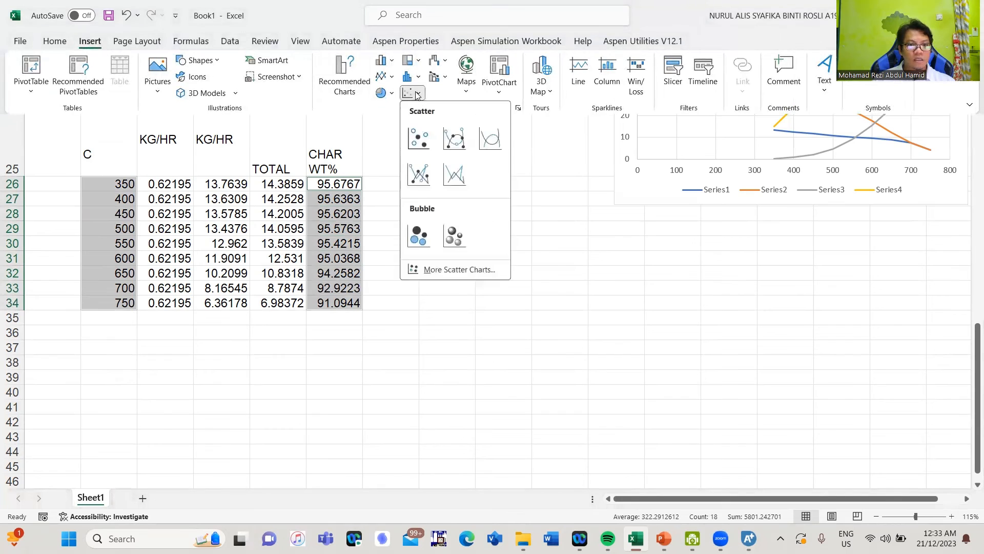
click(418, 137)
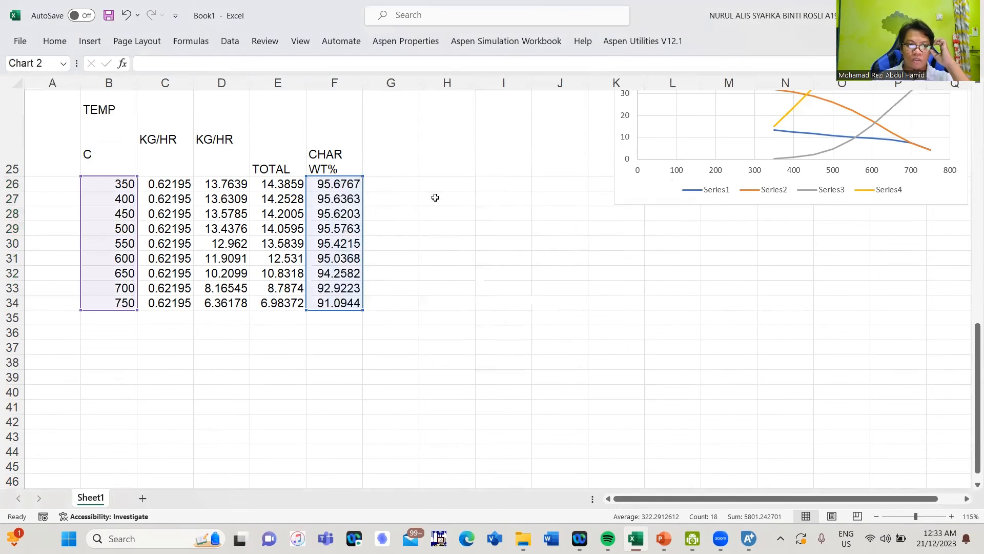
drag(435, 199, 736, 248)
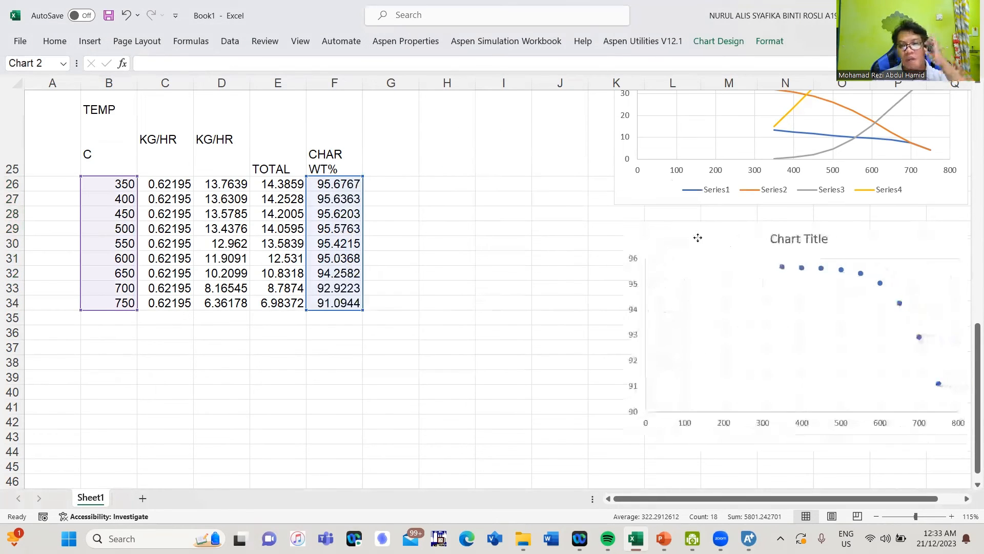